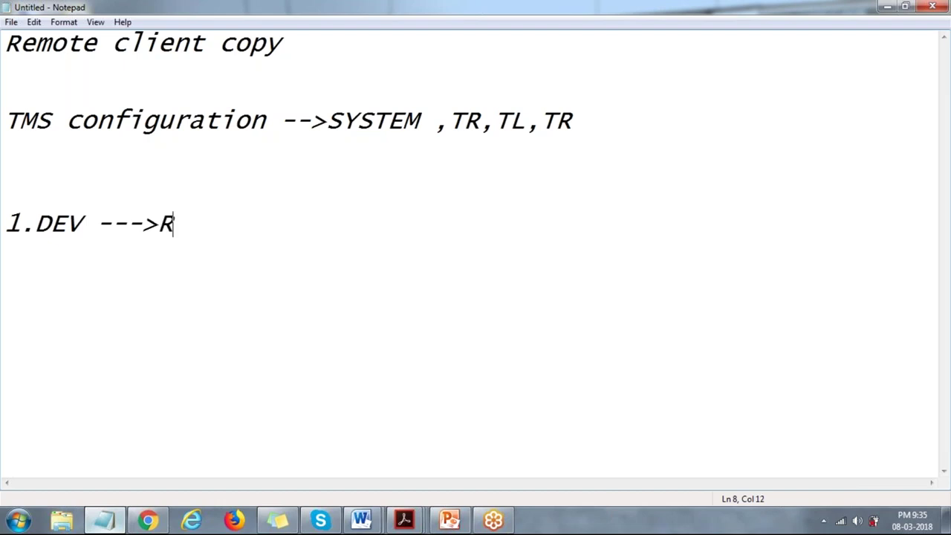
Complete the notes with ROLE after the DEV arrow and a new line '2.QAS -->ROLE'.
text(E)
key(Return)
key(Return)
text(2.QAS -)
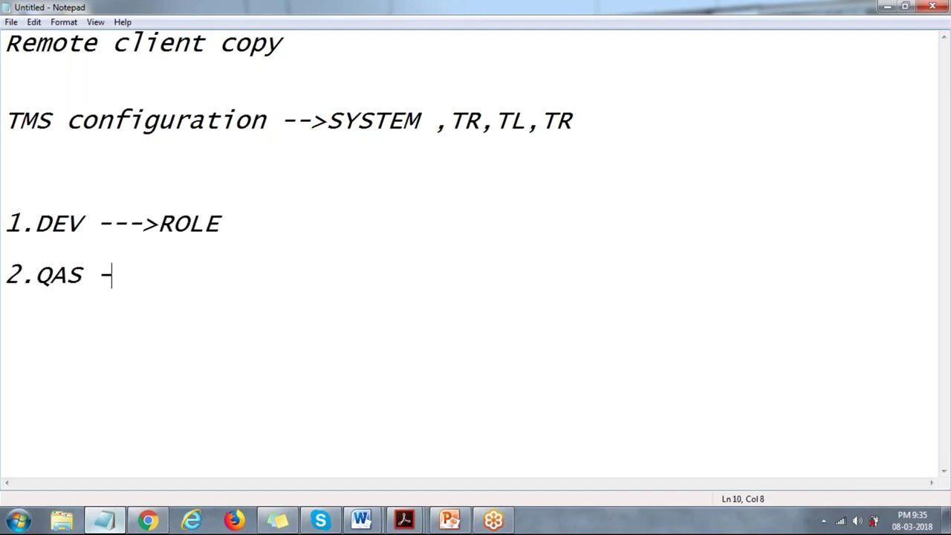
text(->ROLE)
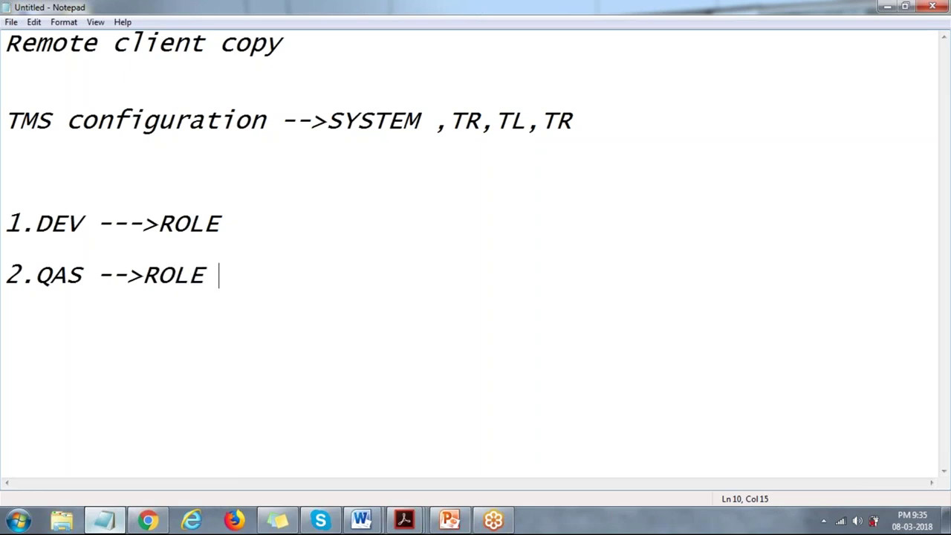
click(159, 224)
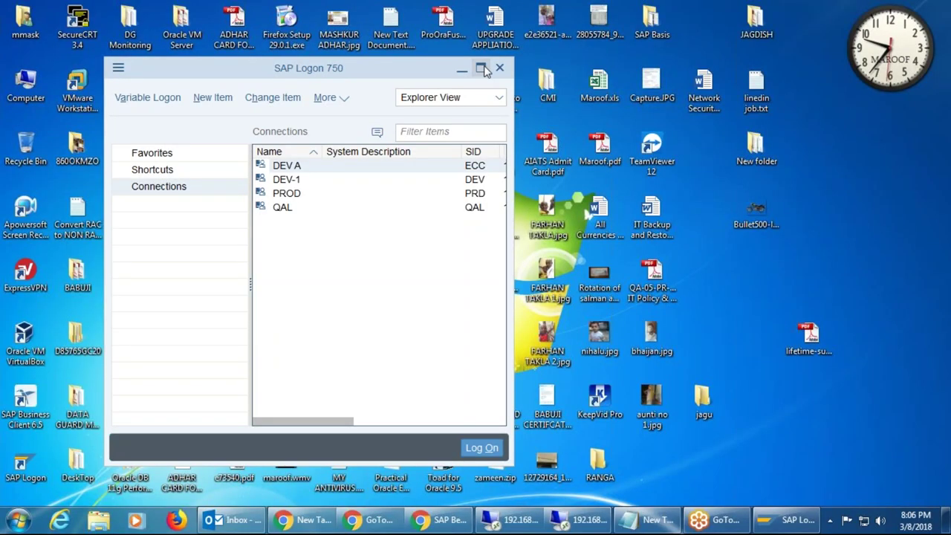
Open the DEV-1 connection from SAP Logon and enter the user name on its sign-in screen.
click(482, 68)
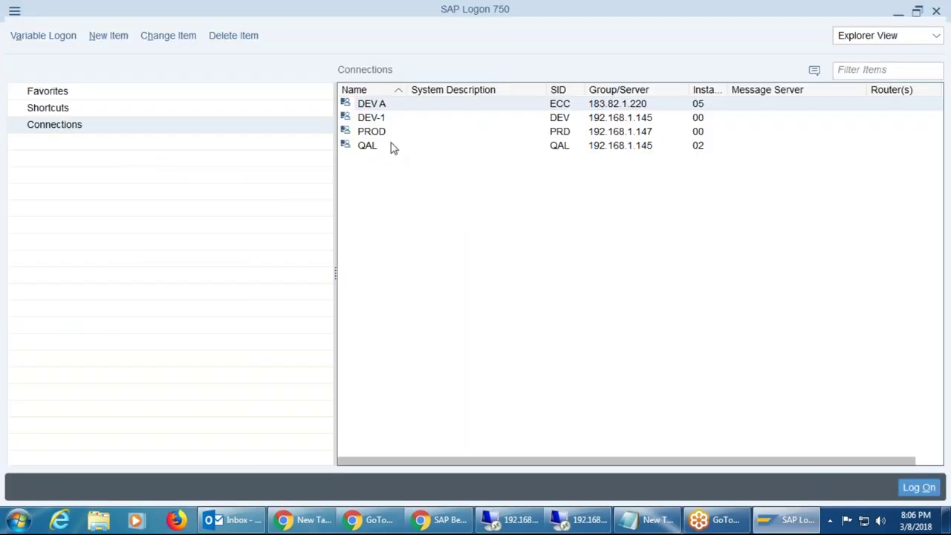
click(385, 119)
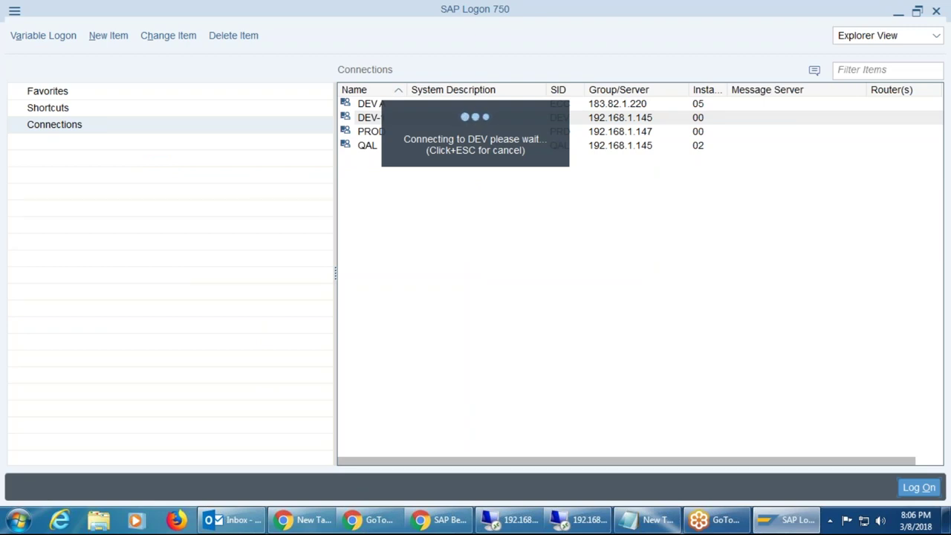
text(mashkur)
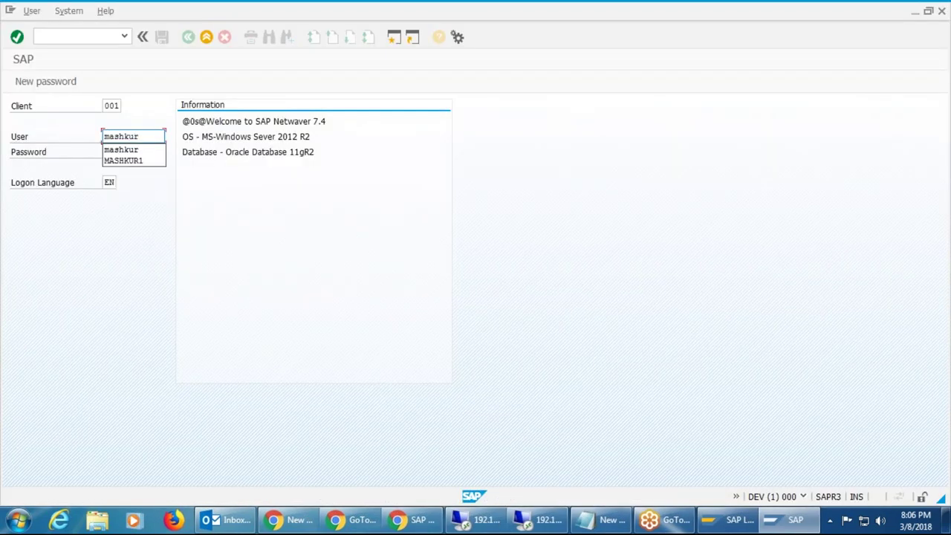
Accept the suggested user name, paste the password and submit the DEV client 001 logon.
click(136, 154)
key(ctrl+v)
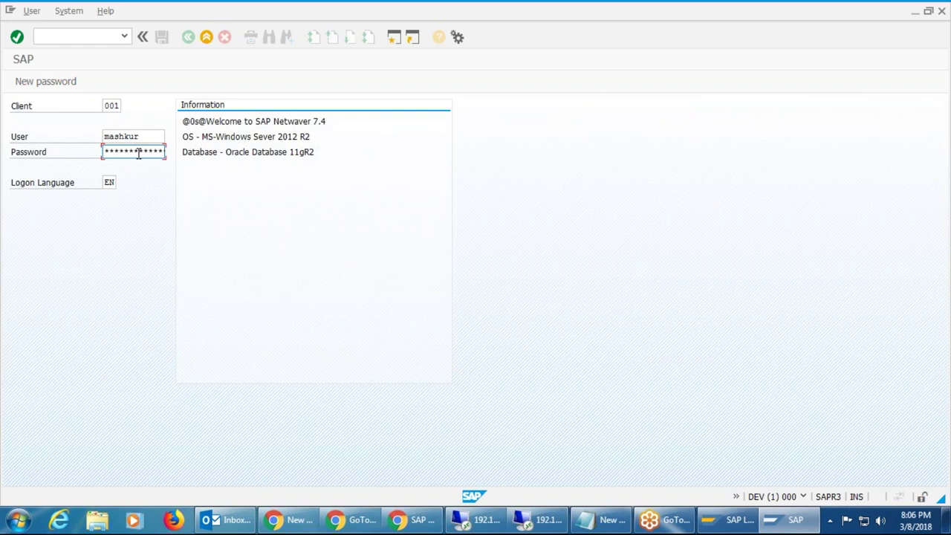
key(Return)
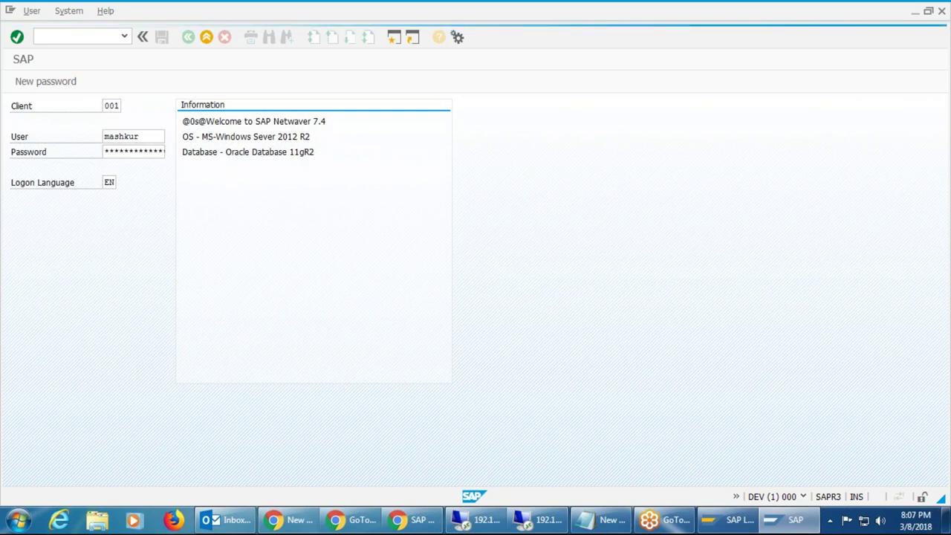
click(476, 521)
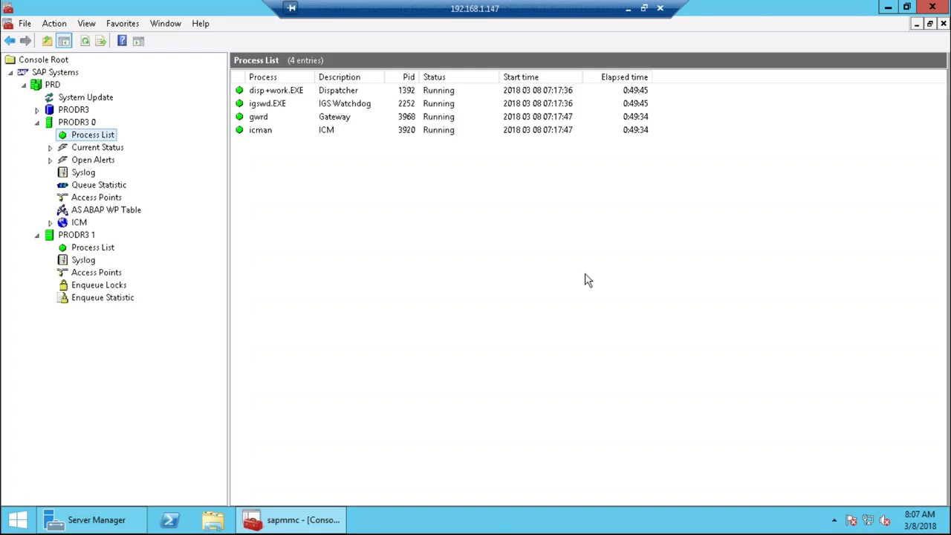
click(628, 9)
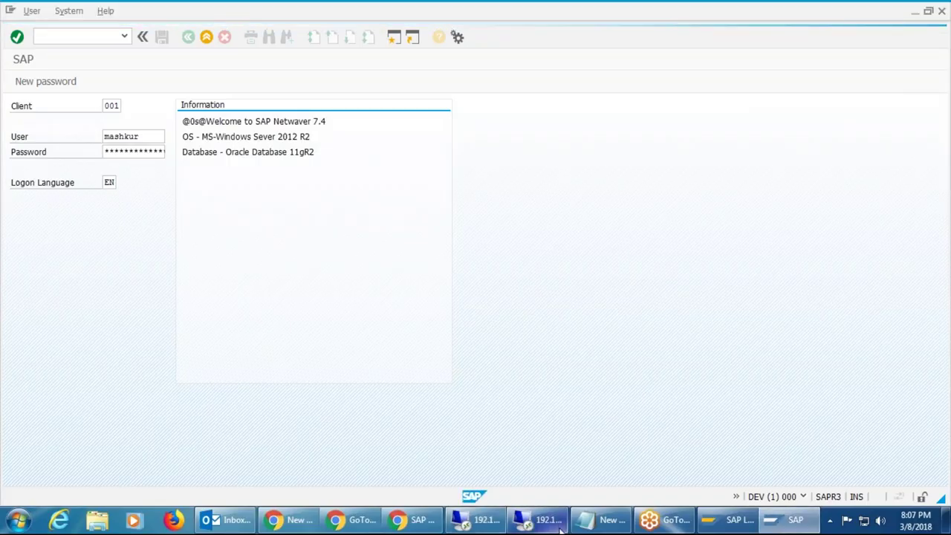
click(562, 527)
click(101, 102)
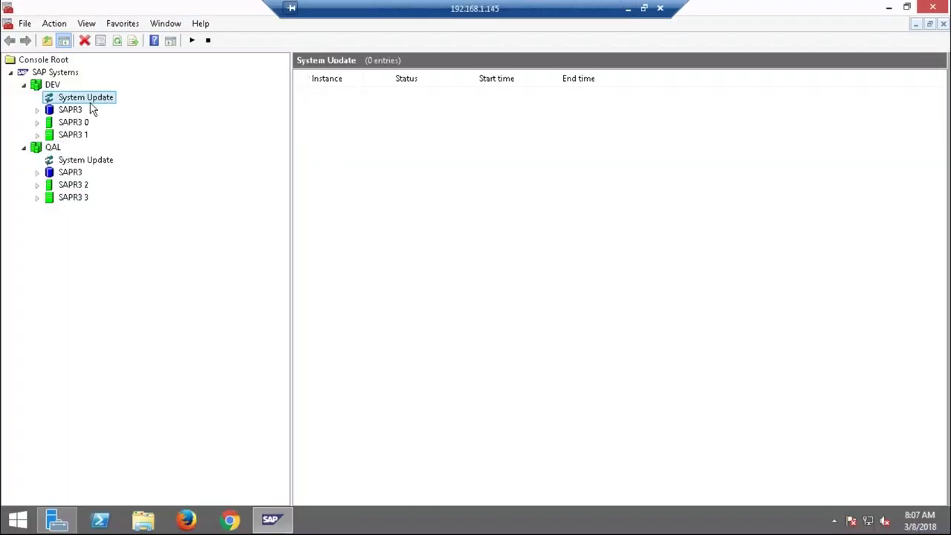
click(69, 111)
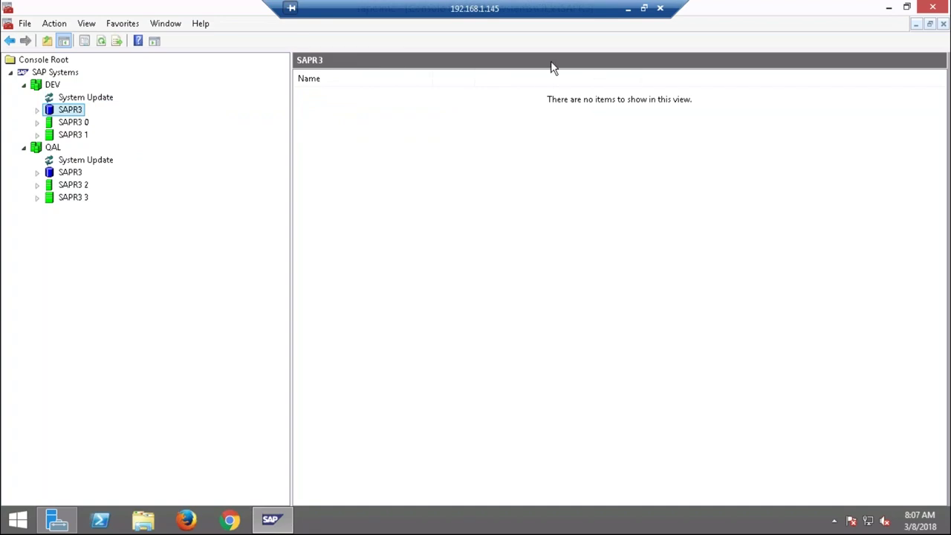
click(626, 11)
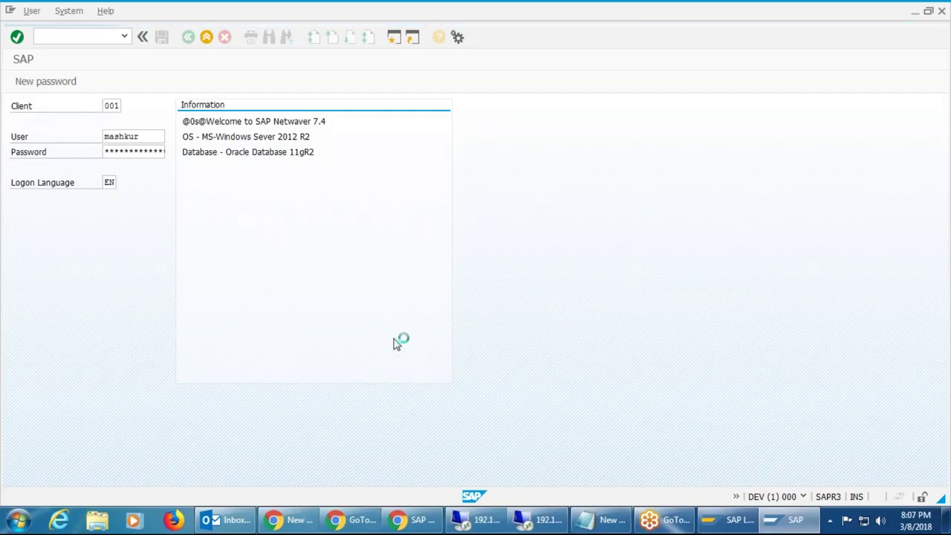
click(541, 520)
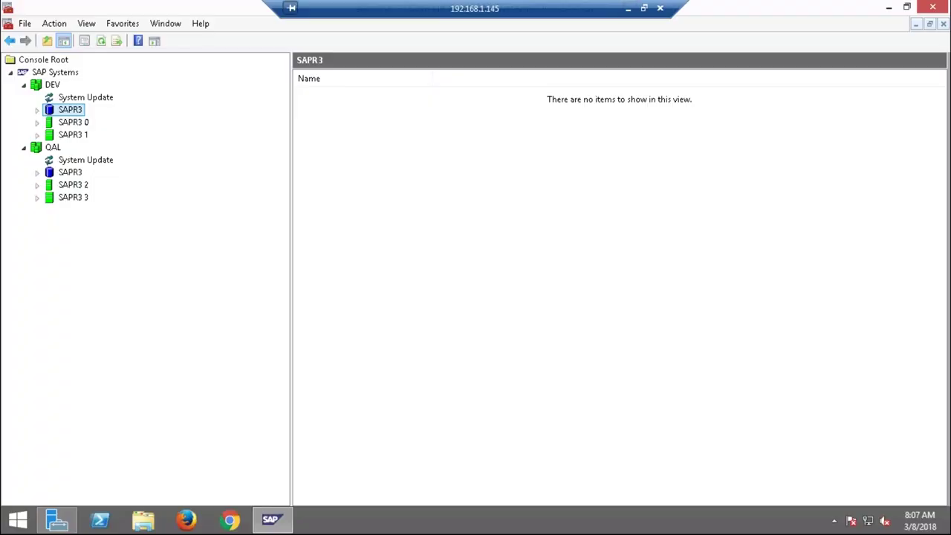
right_click(712, 526)
click(763, 481)
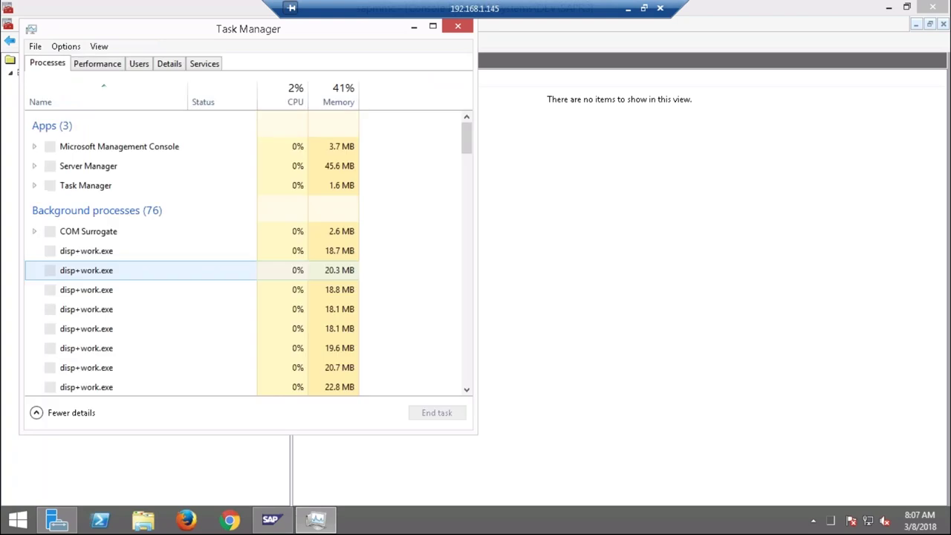
click(112, 67)
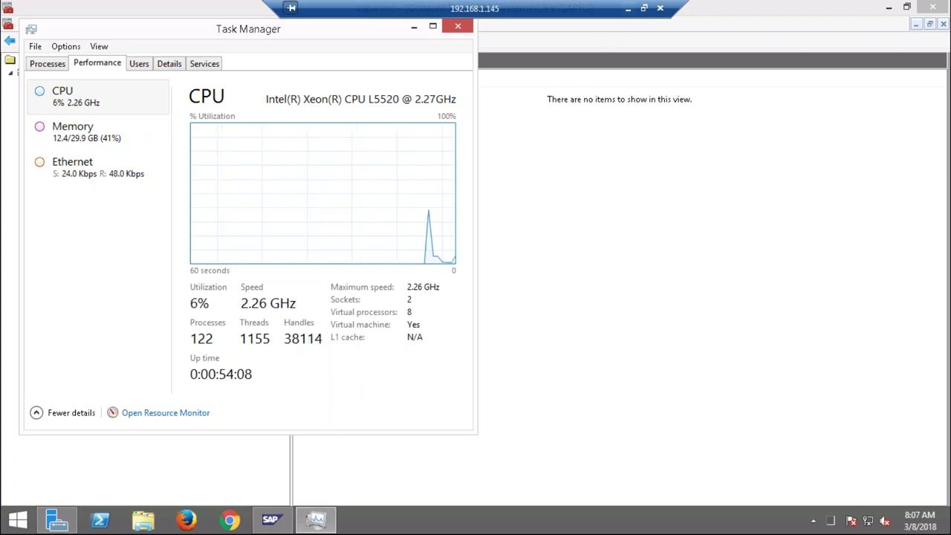
click(629, 8)
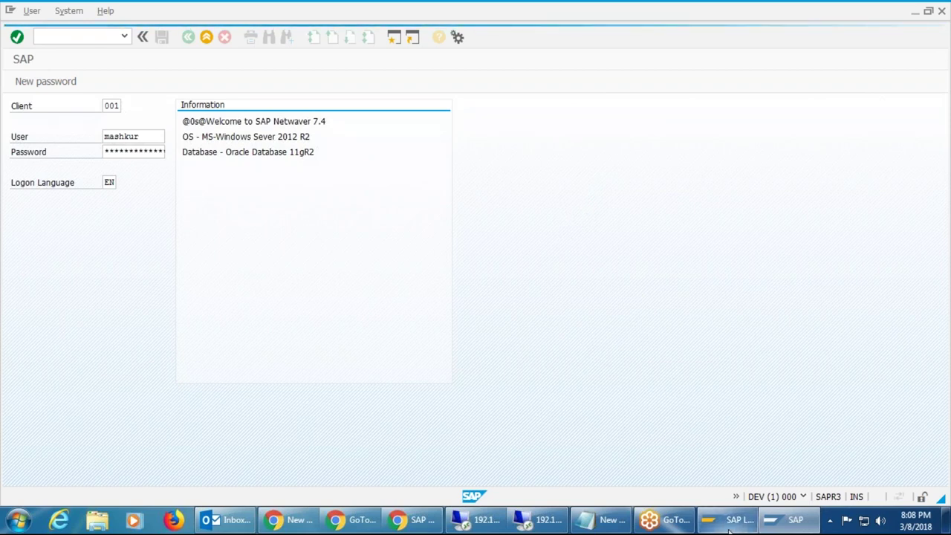
click(547, 520)
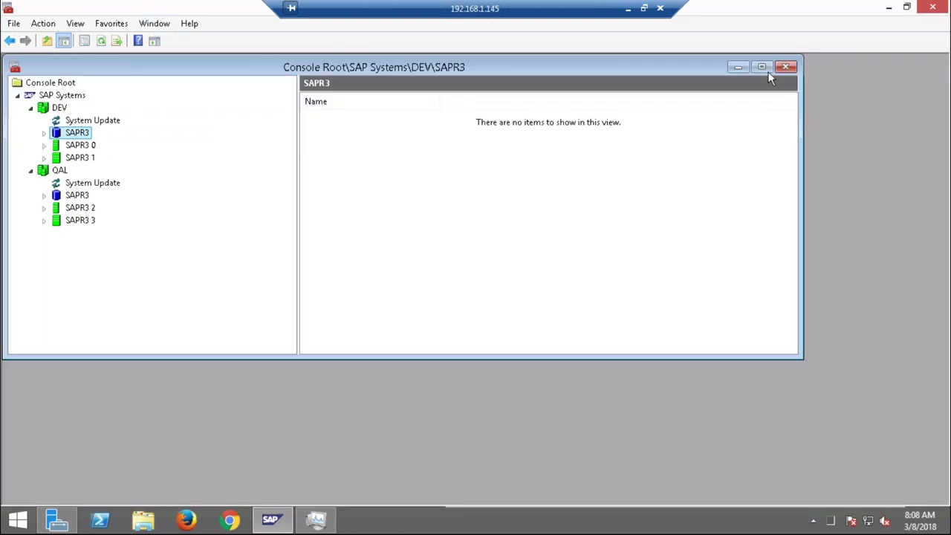
click(762, 67)
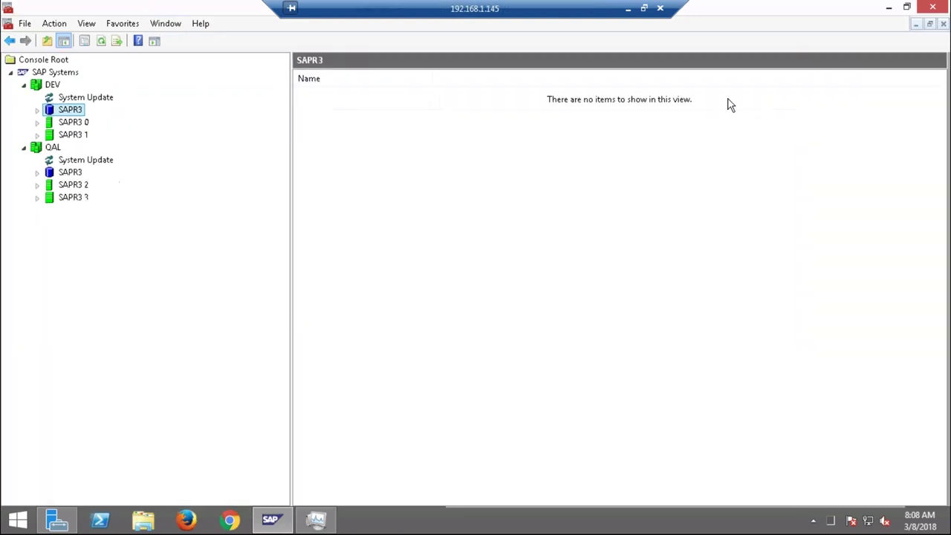
click(79, 126)
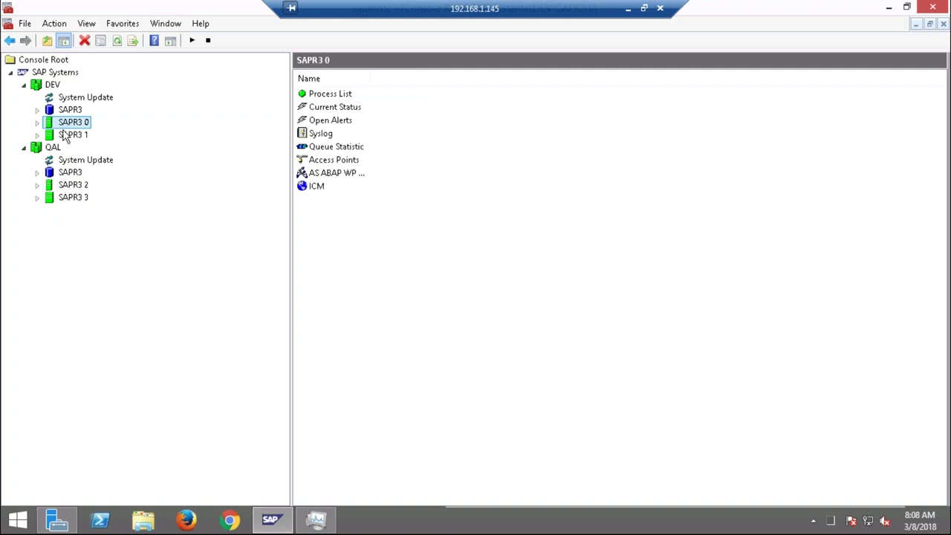
click(38, 122)
click(92, 134)
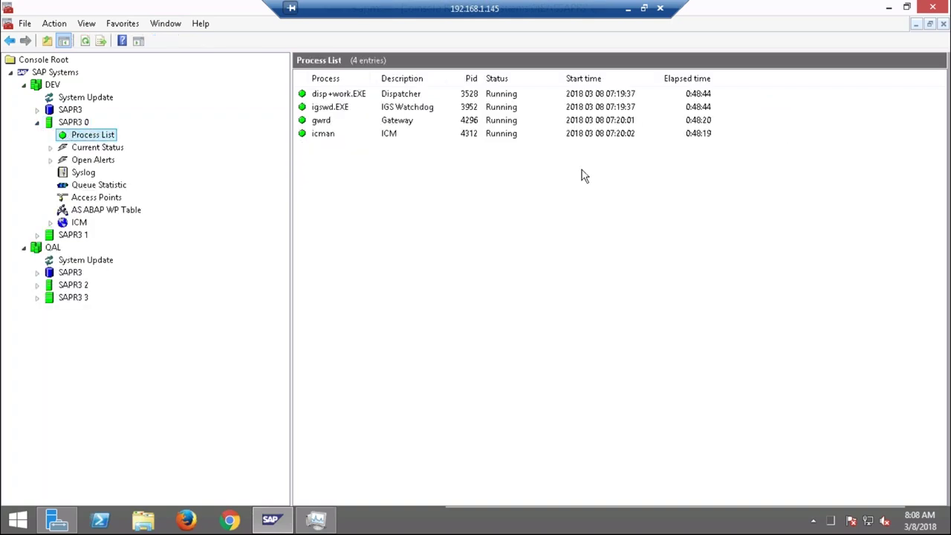
click(628, 8)
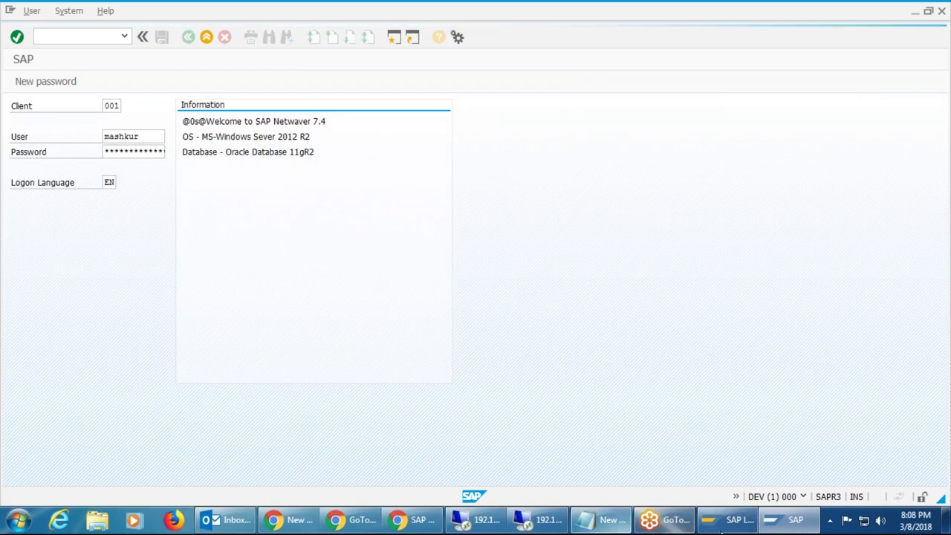
Log on to DEV-1 client 001 as another user picked from history, pasting the password.
click(730, 519)
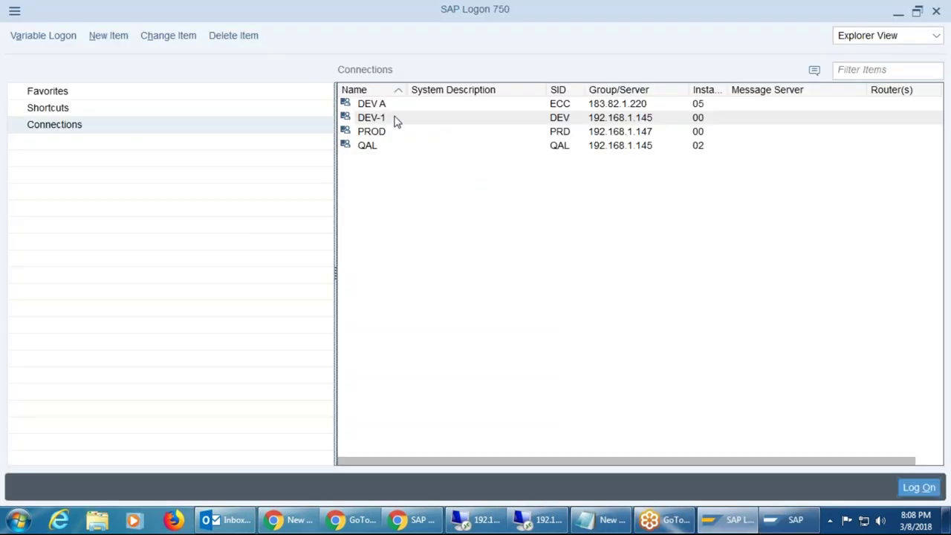
click(911, 488)
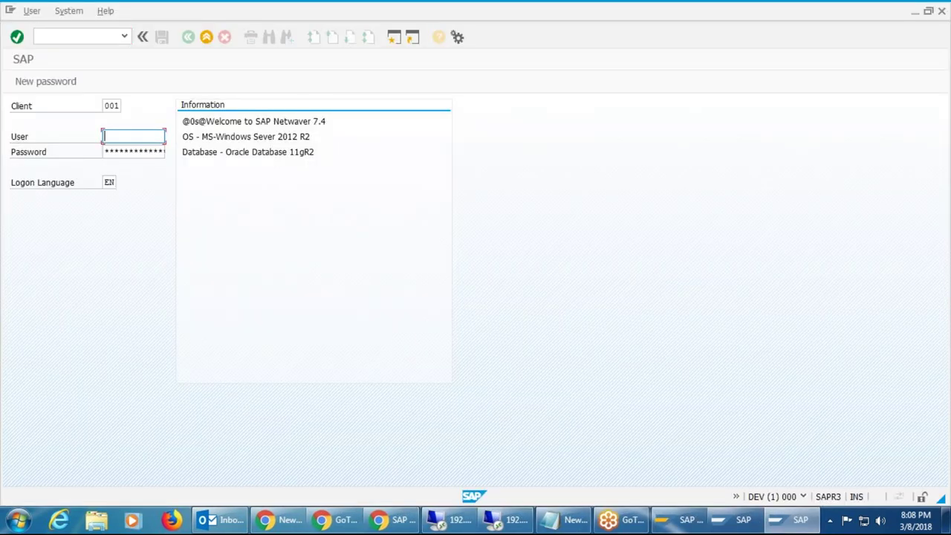
text(m)
key(BackSpace)
text(dd)
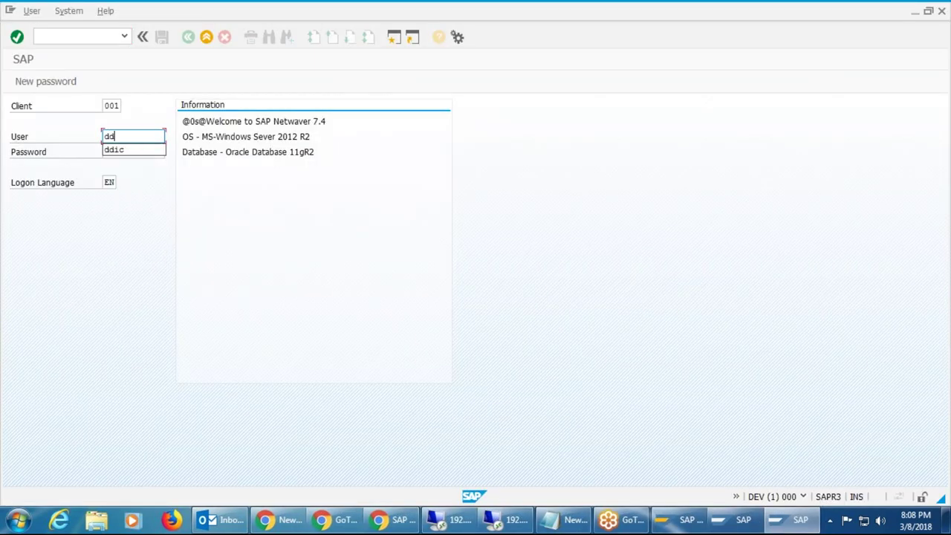
key(Down)
key(Tab)
key(ctrl+v)
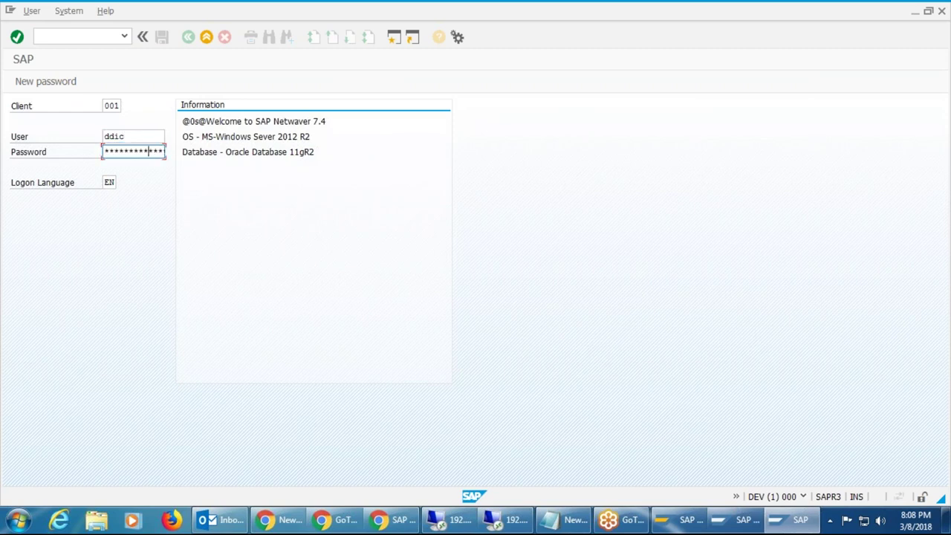
key(Return)
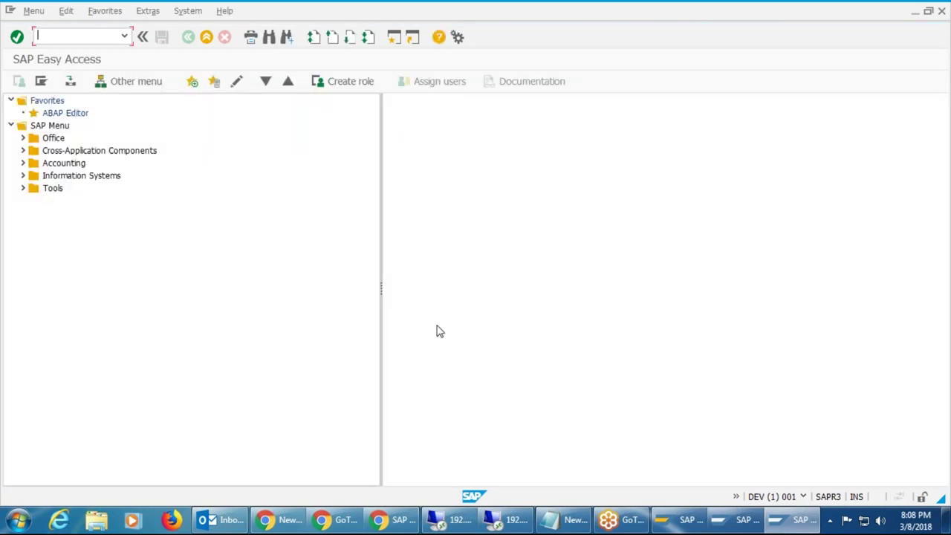
Switch to the other SAP session and end it with the /next command.
click(737, 520)
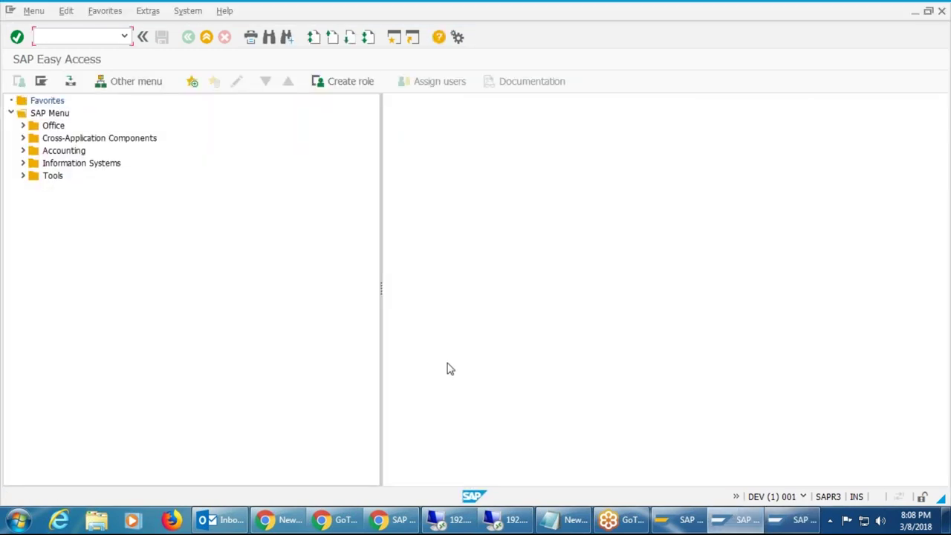
click(806, 524)
text(/nex)
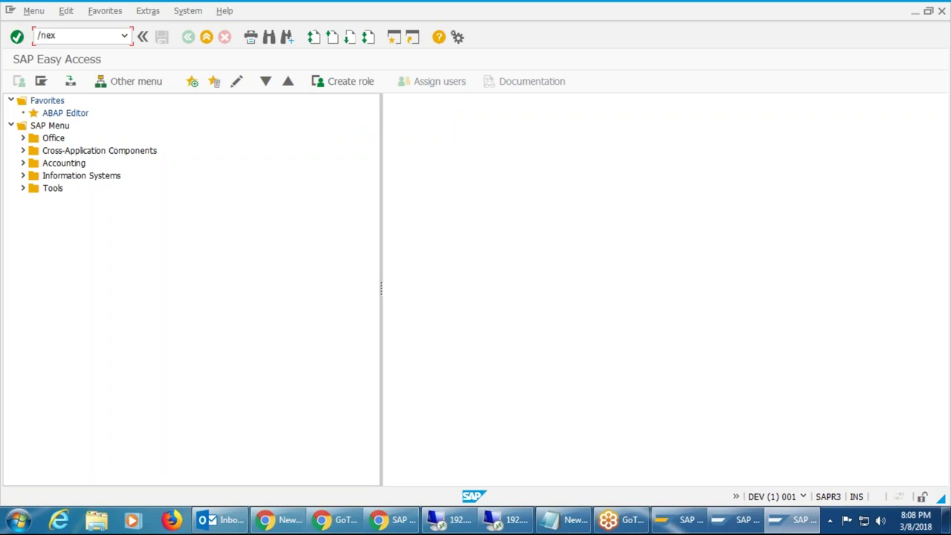
text(t)
key(Return)
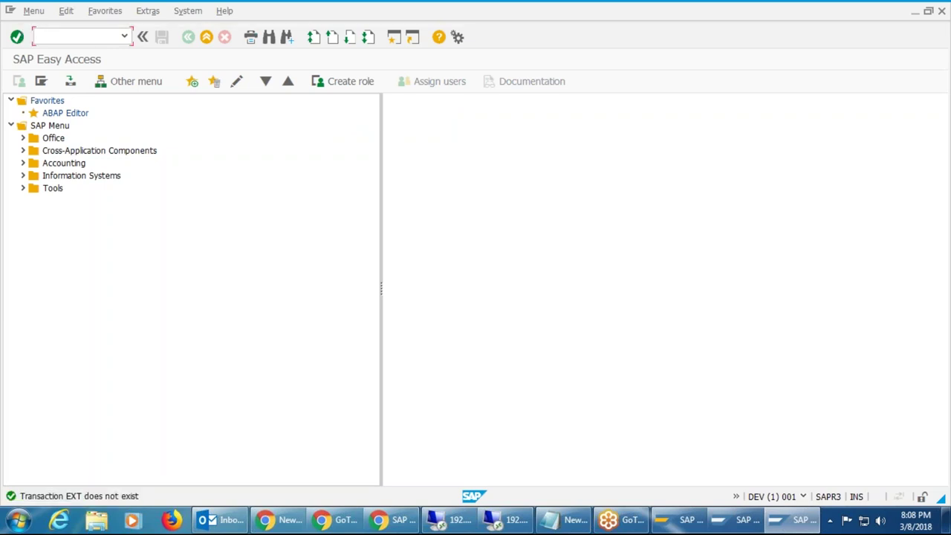
key(Return)
Start role maintenance with transaction code /npfcg.
click(85, 36)
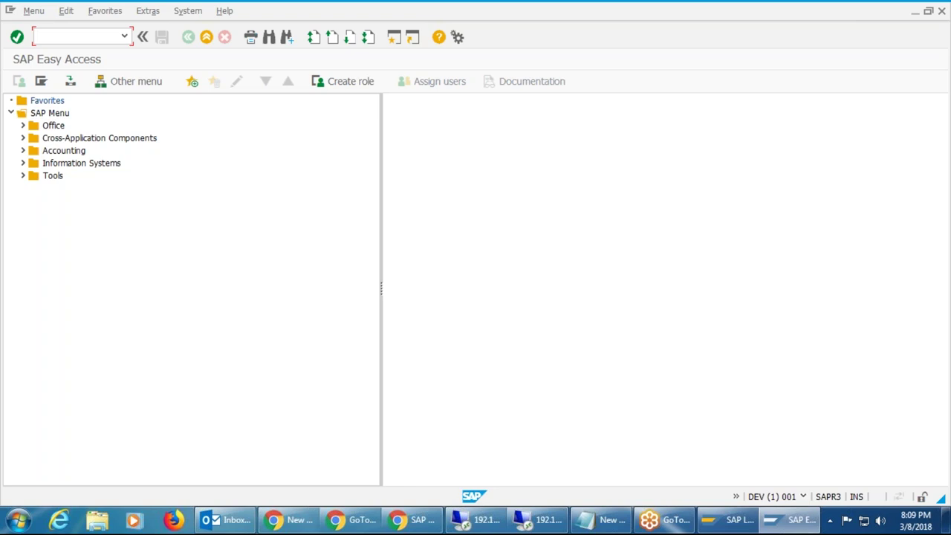
text(/npfcg)
key(Return)
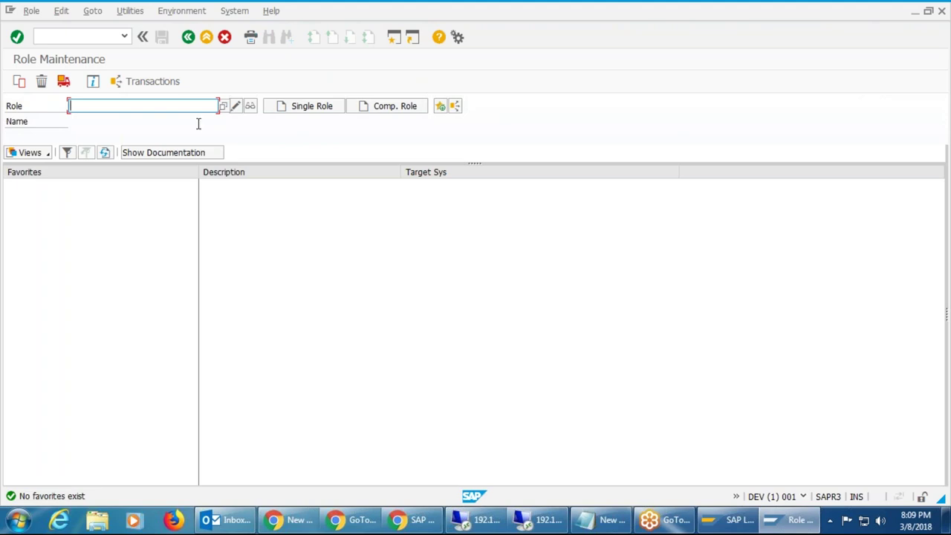
Enter role Z_TEST from the history list and start copying it.
text(z_)
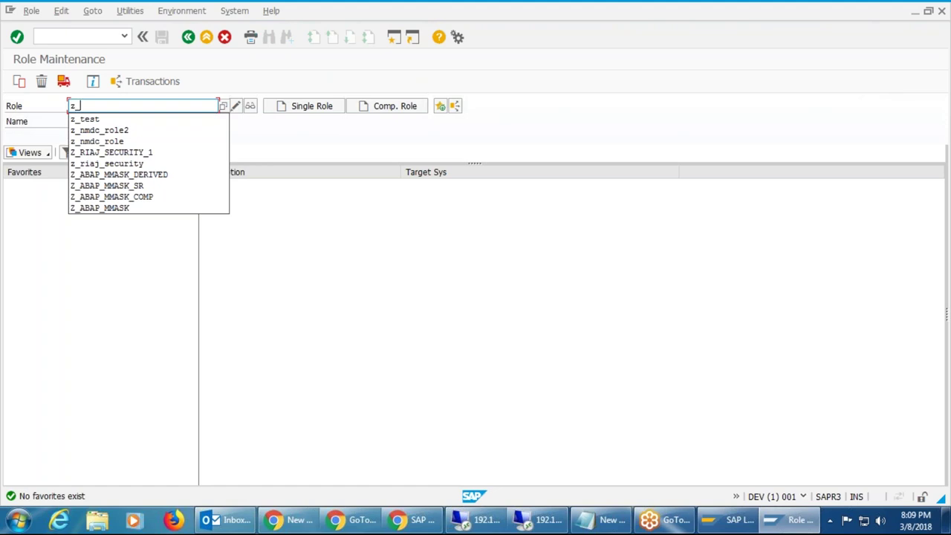
text(test)
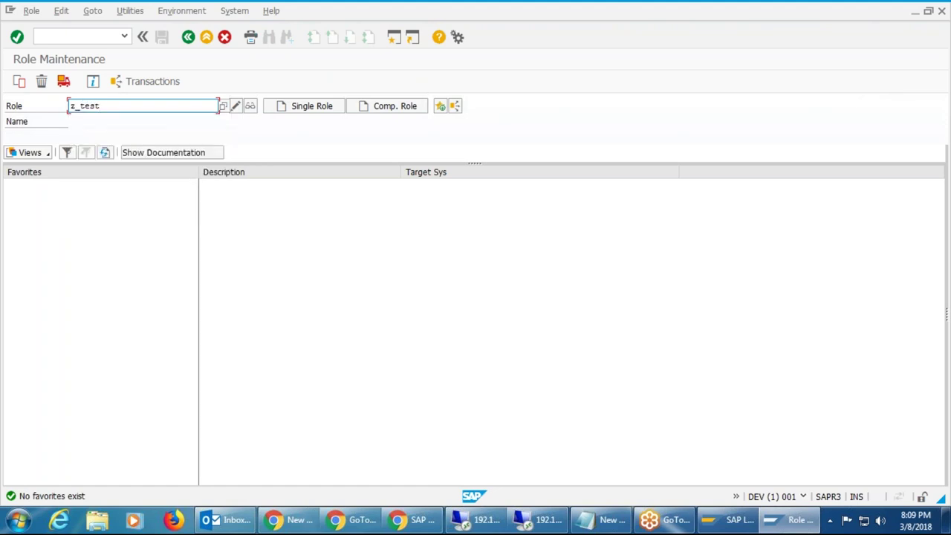
key(BackSpace)
key(BackSpace)
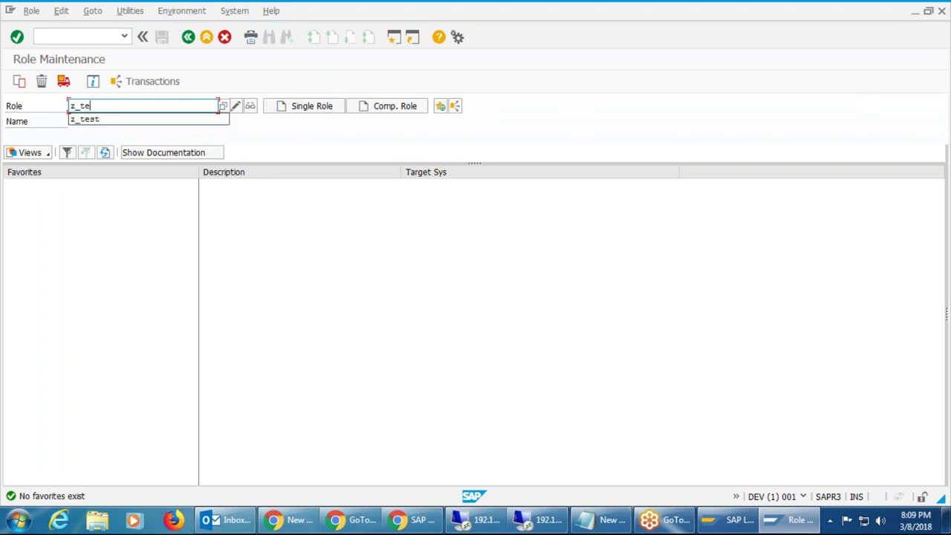
key(BackSpace)
key(BackSpace)
key(BackSpace)
key(BackSpace)
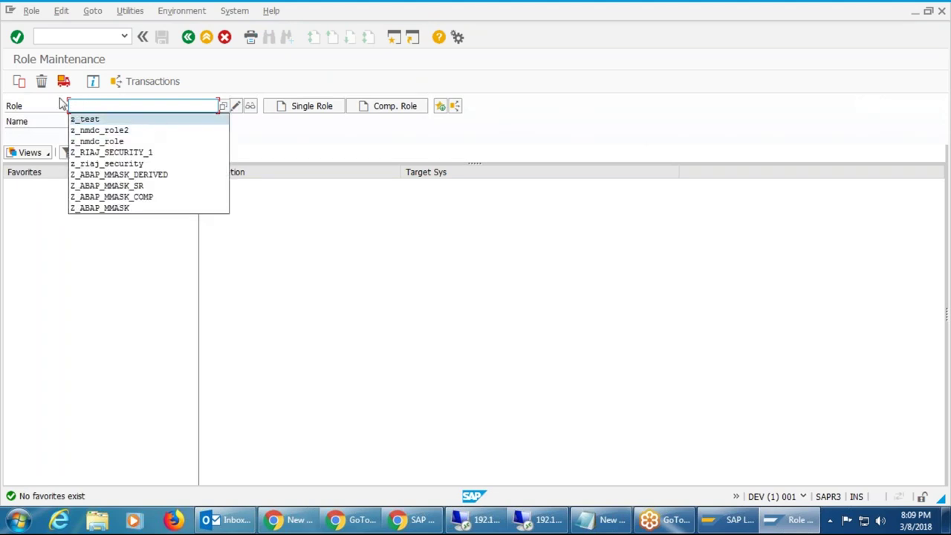
click(123, 121)
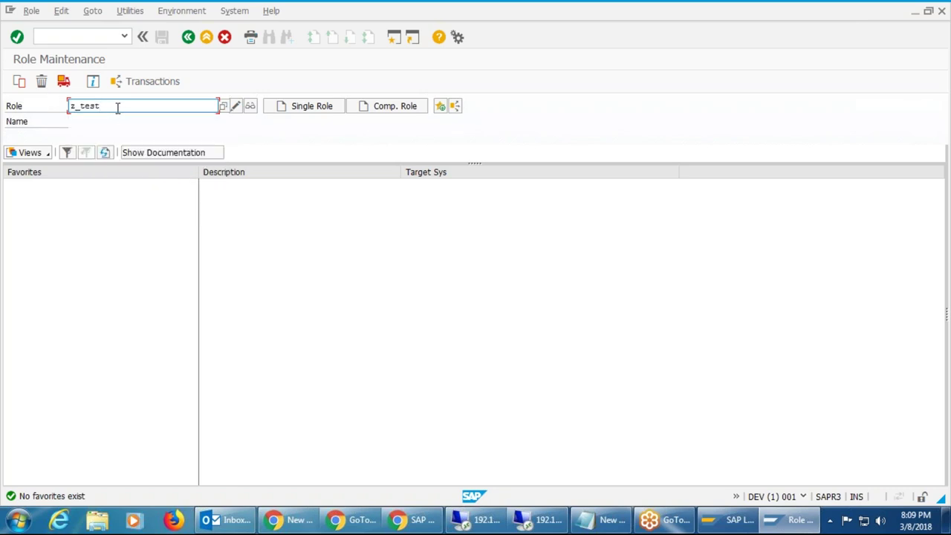
click(20, 87)
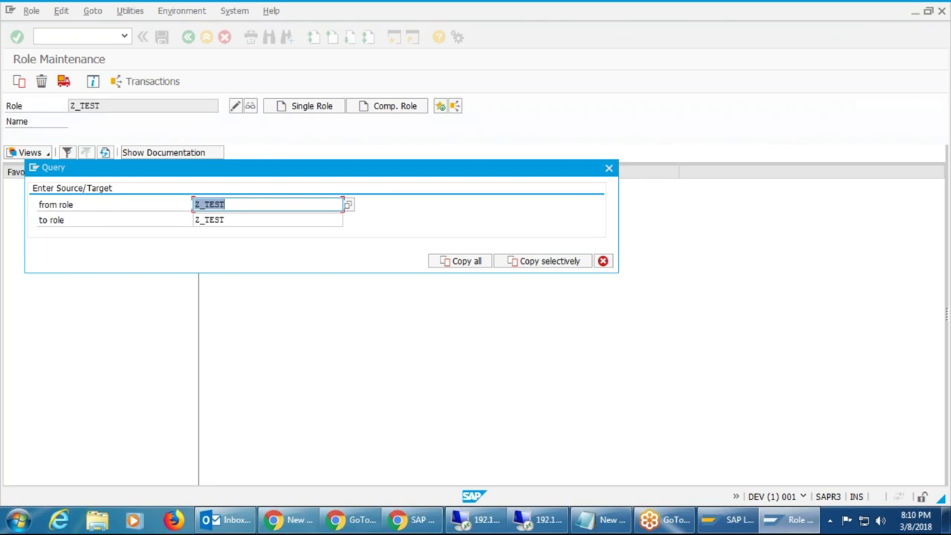
Append _1 so the target role reads Z_TEST_1, and reposition the copy dialog higher up.
click(262, 220)
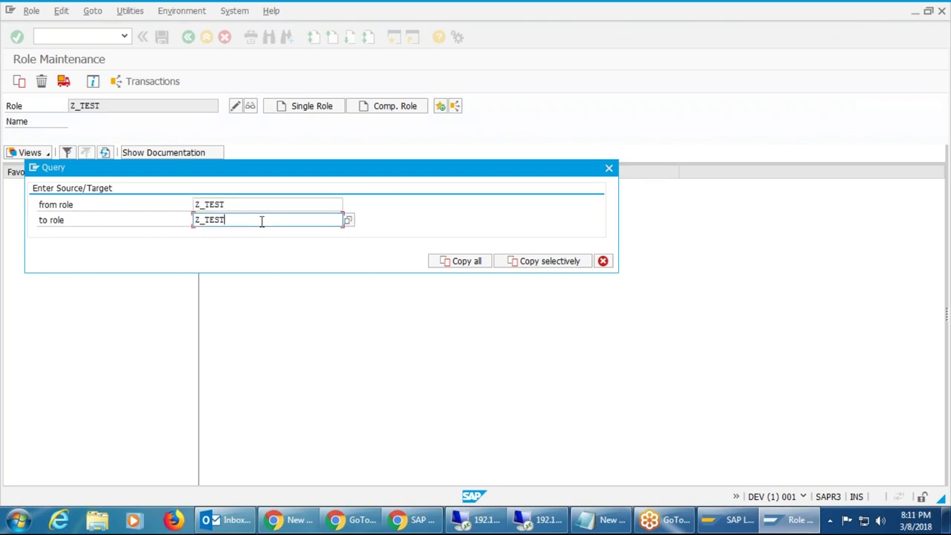
text(_1)
drag(327, 172, 447, 113)
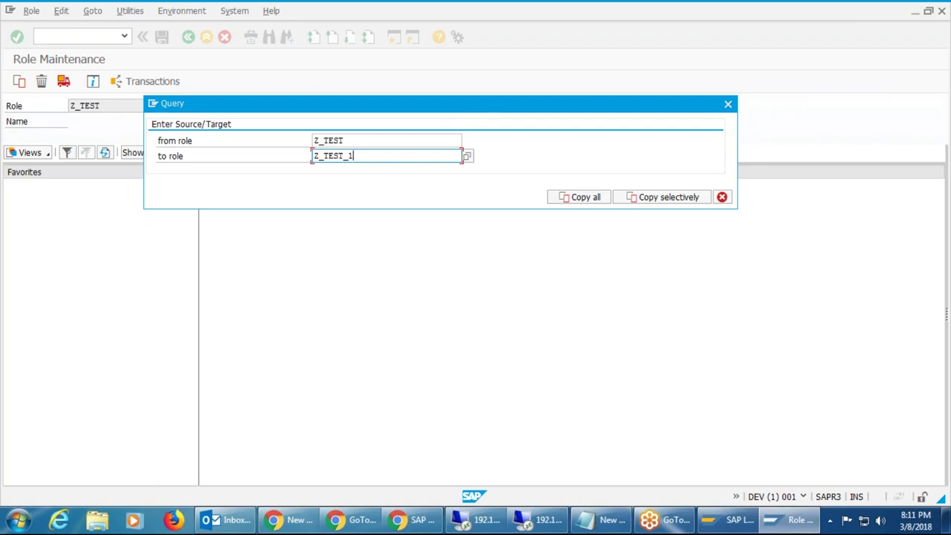
drag(447, 109, 510, 63)
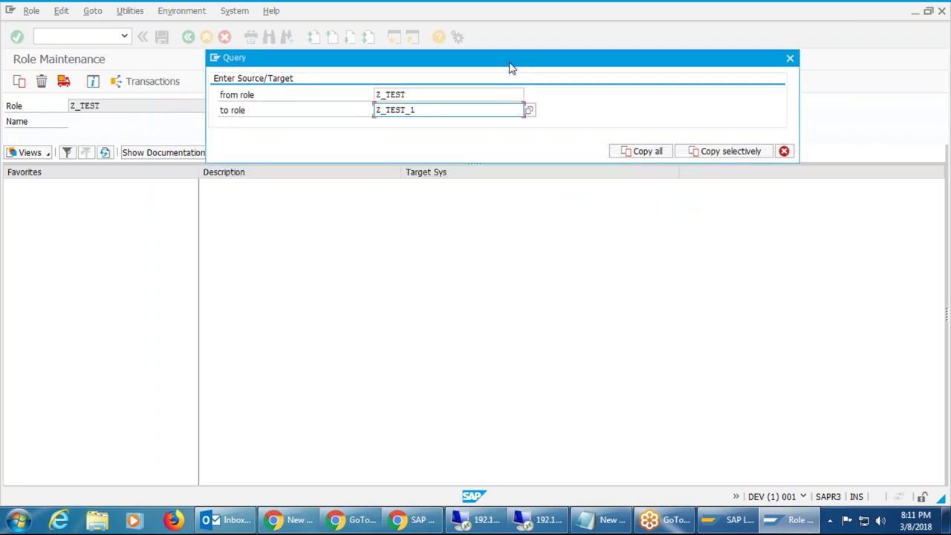
drag(510, 68, 541, 170)
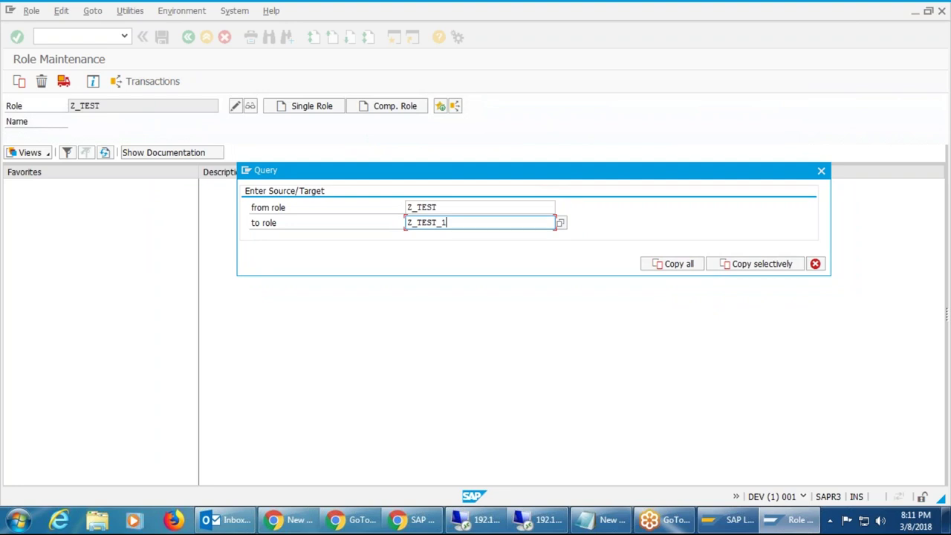
drag(542, 178, 535, 109)
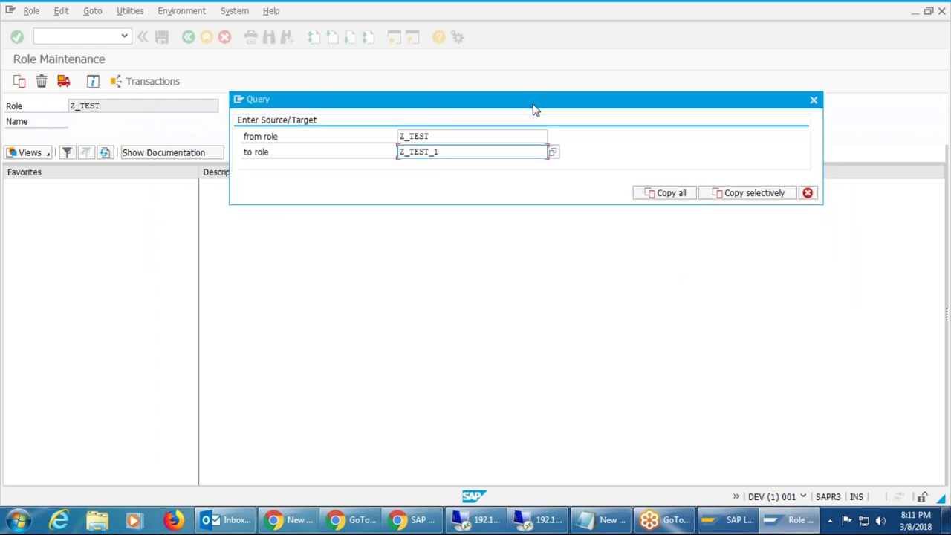
mouse_move(535, 104)
mouse_down()
mouse_move(540, 164)
mouse_move(531, 87)
mouse_move(542, 133)
mouse_move(547, 113)
mouse_up()
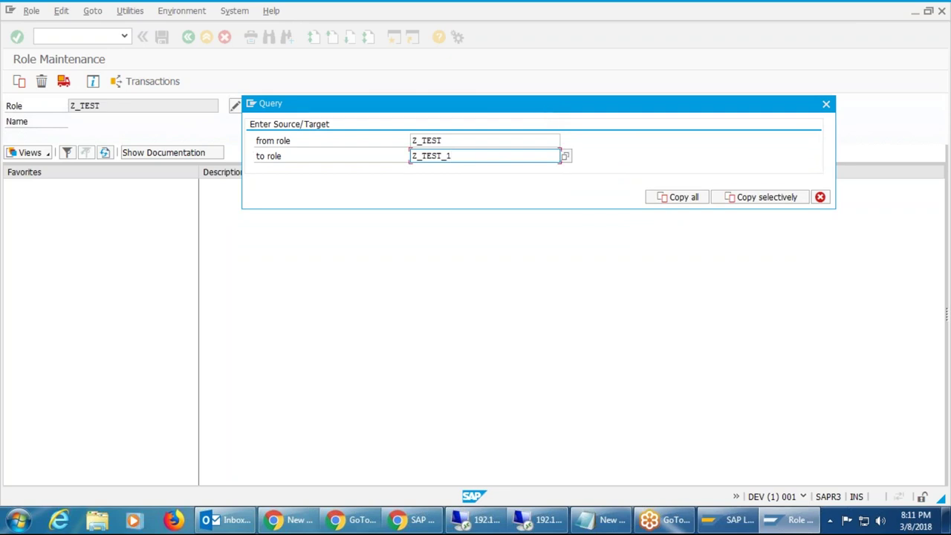
drag(550, 111, 518, 112)
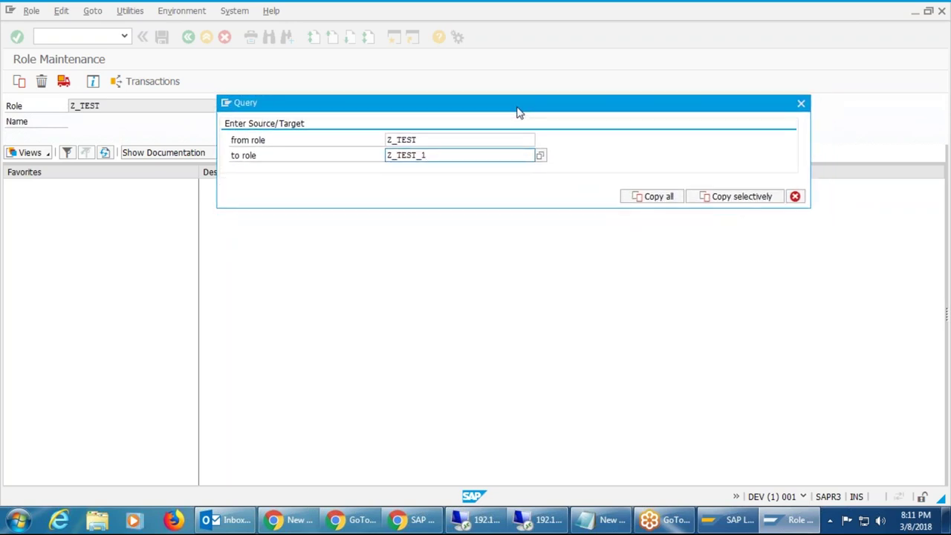
drag(519, 110, 519, 111)
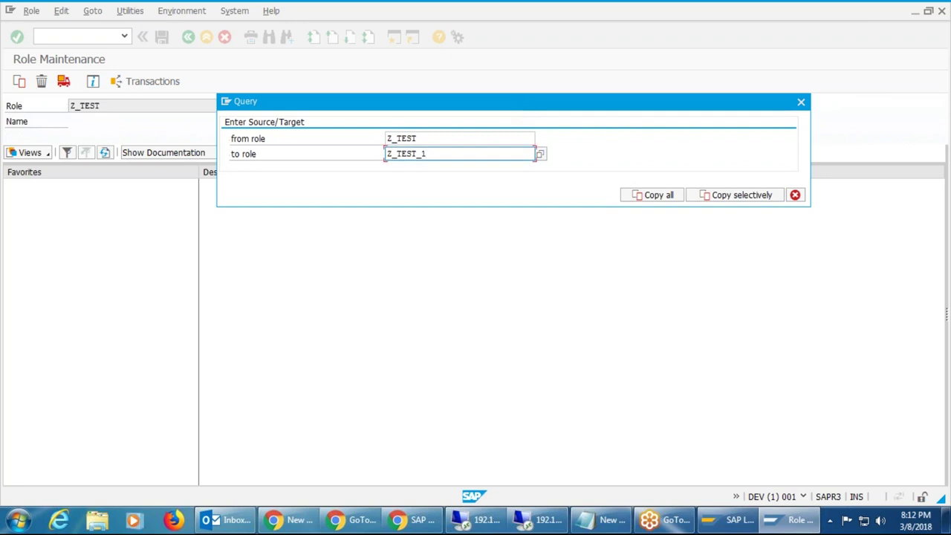
mouse_move(518, 110)
mouse_down()
mouse_move(538, 142)
mouse_move(525, 109)
mouse_up()
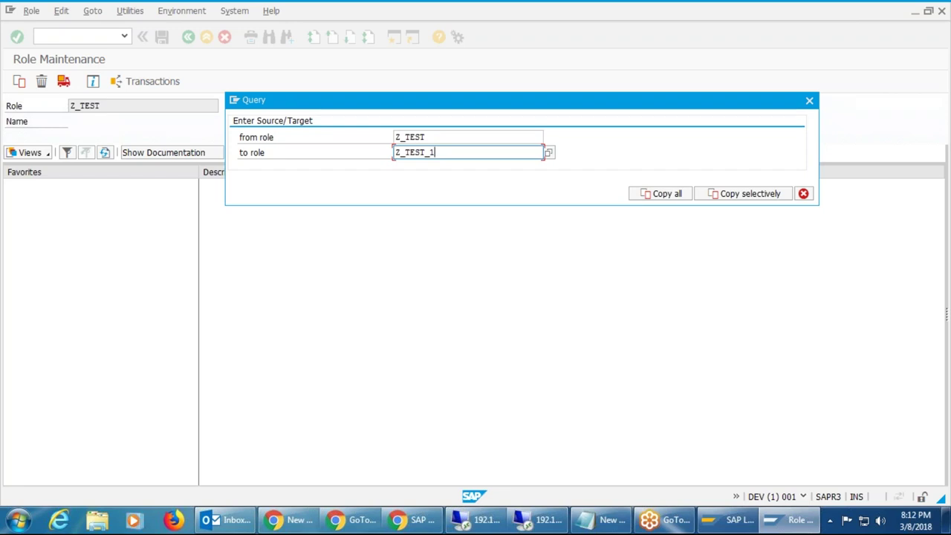
mouse_move(526, 105)
mouse_down()
mouse_move(522, 165)
mouse_move(519, 105)
mouse_up()
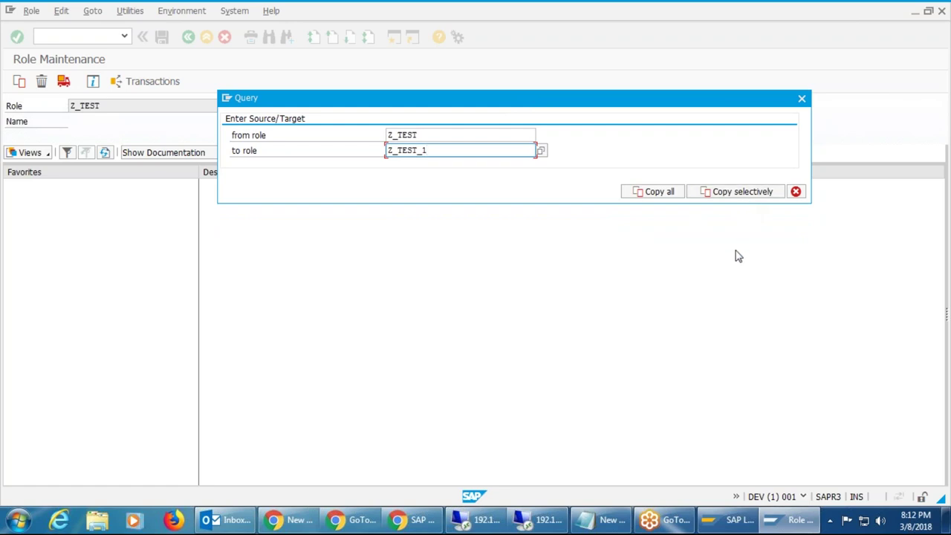
Copy all of Z_TEST into Z_TEST_1, then click into the role field.
click(659, 191)
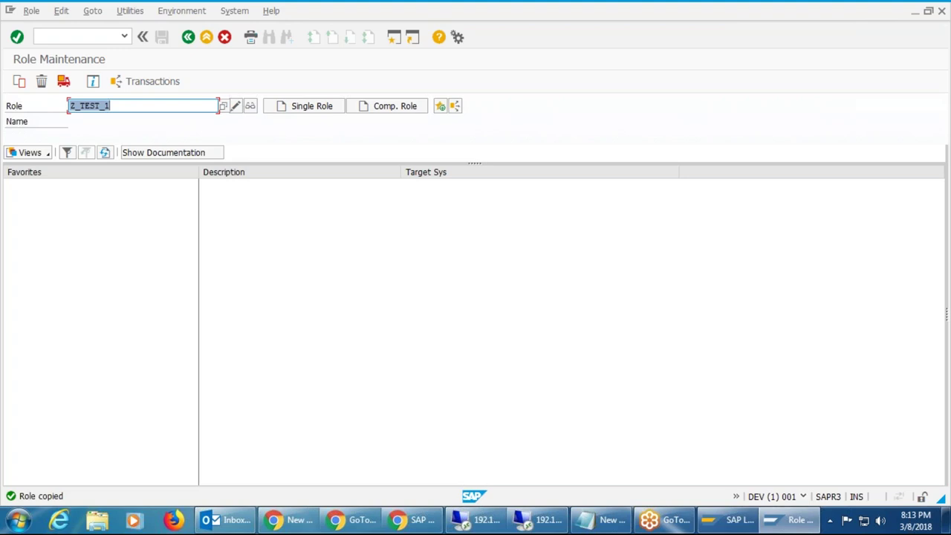
click(153, 105)
Copy all of Z_TEST_1 into the new role Z_TEST_2.
click(20, 81)
click(269, 221)
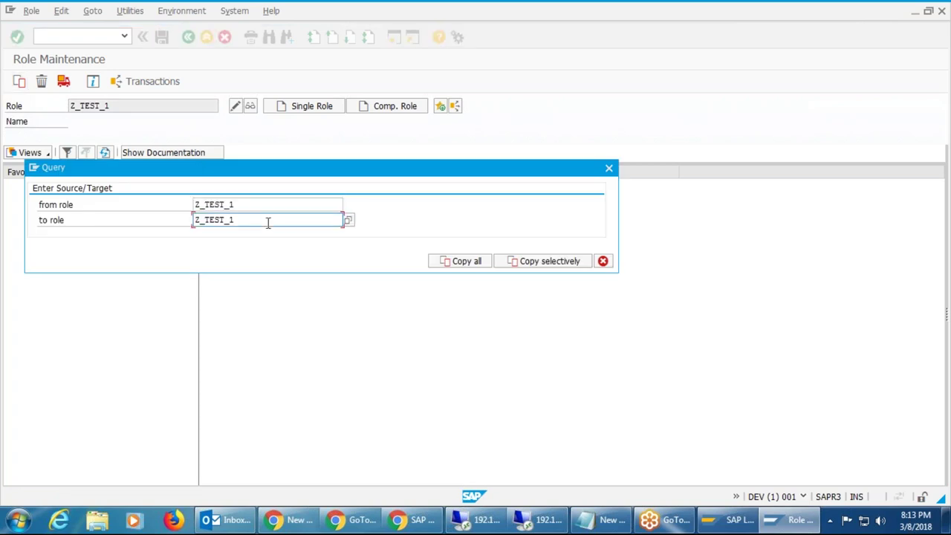
key(BackSpace)
text(2)
click(469, 265)
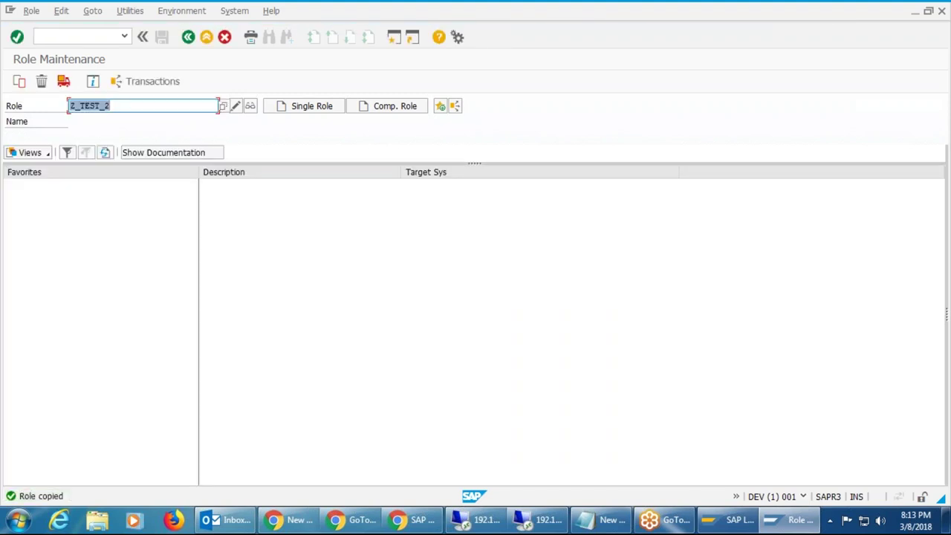
Copy all of Z_TEST_2 into the new role Z_TEST_3.
click(19, 81)
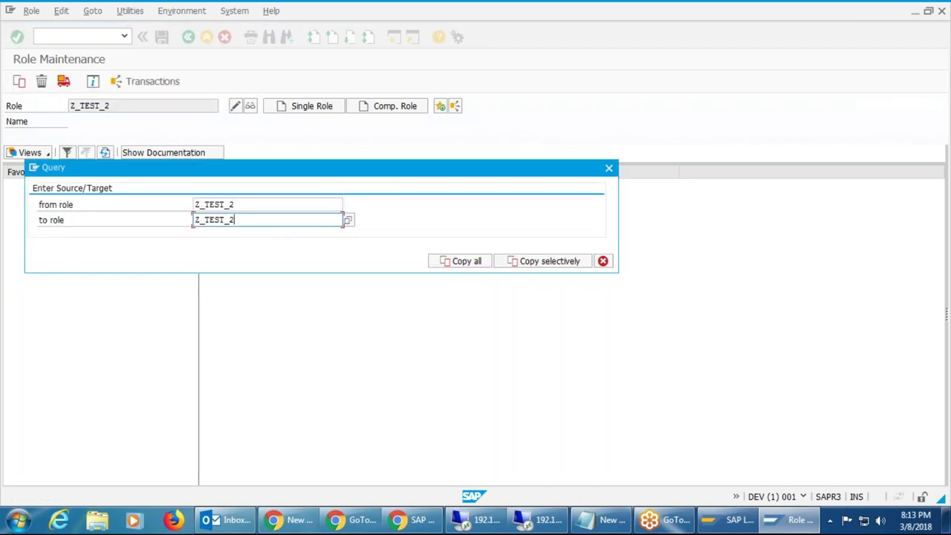
key(BackSpace)
text(3)
key(Return)
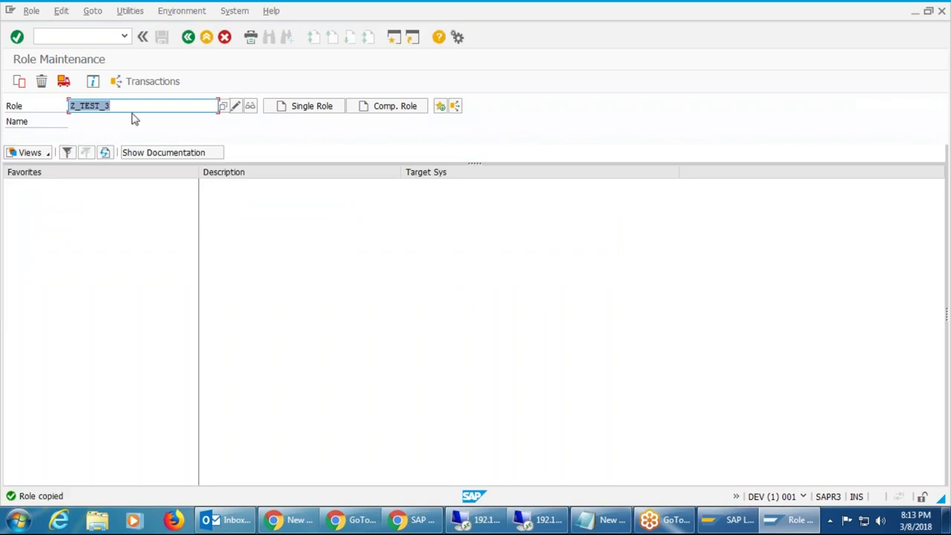
Copy all of Z_TEST_3 into the new role Z_TEST_4.
click(20, 81)
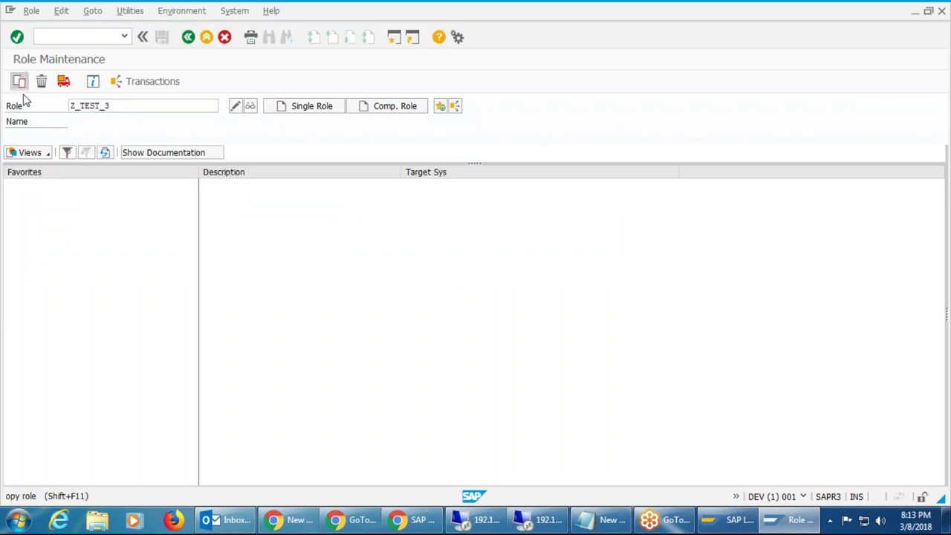
click(246, 221)
key(BackSpace)
text(4)
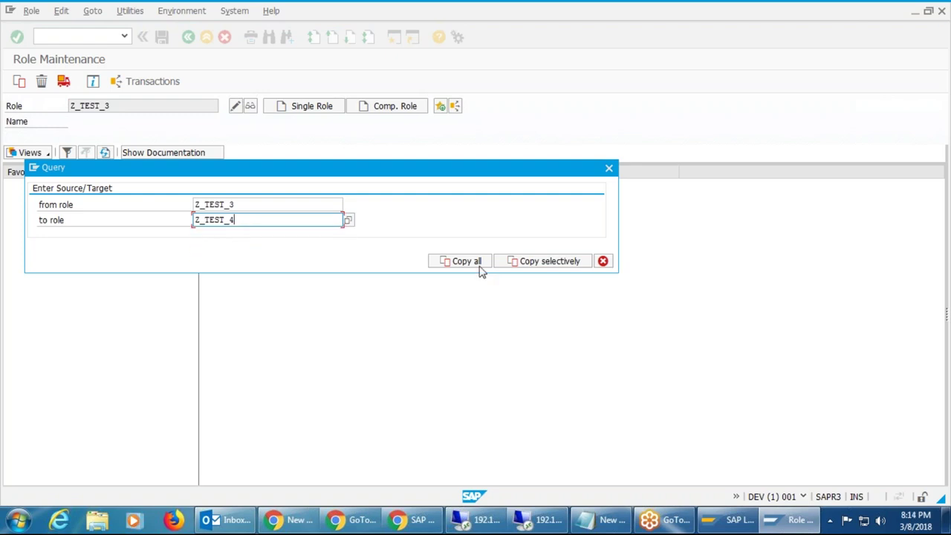
click(467, 261)
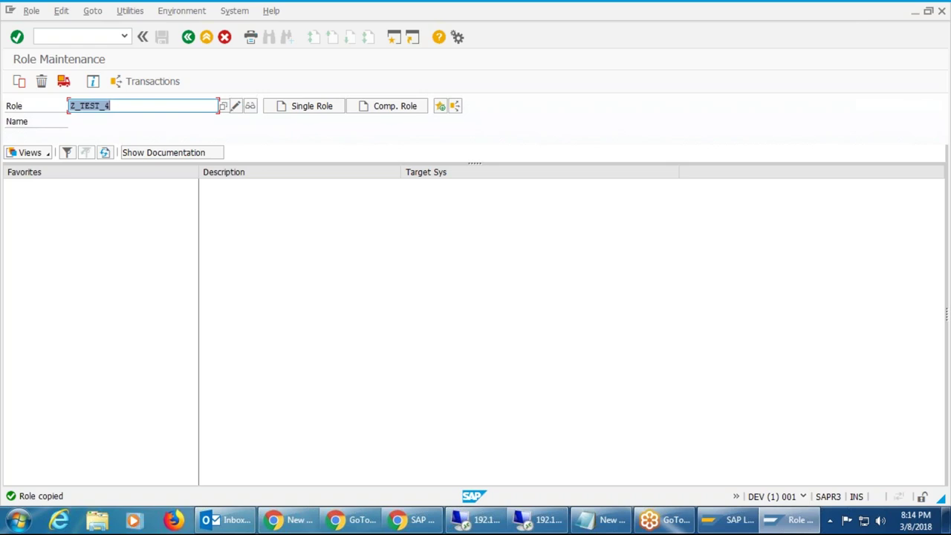
Open System > Status for the PFCG session on DEV client 001.
click(234, 11)
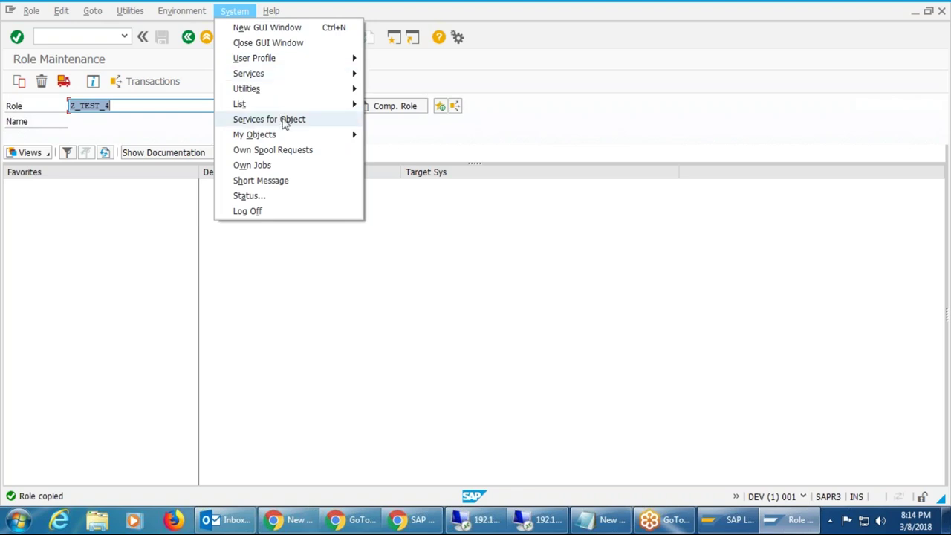
click(272, 198)
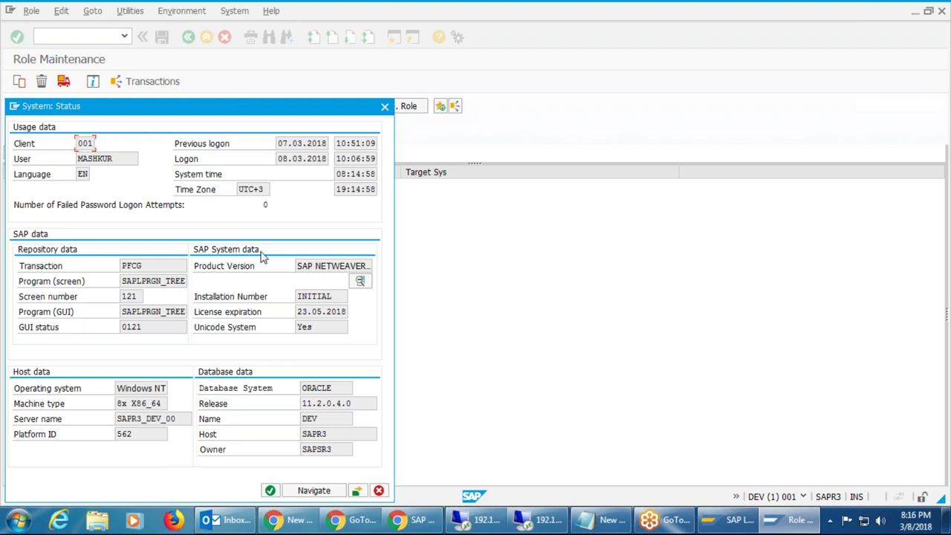
From the Product Version field, open Installed Software to list SAP_BASIS, SAP_ABA and SAP_BW at 740.
click(338, 266)
click(364, 282)
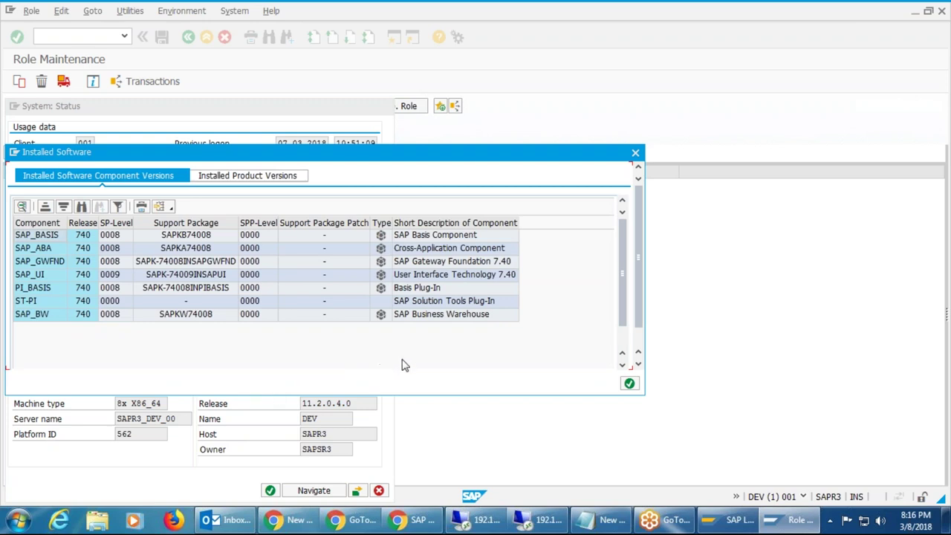
Scroll through the software component versions and select the Support Package column.
scroll(402, 365, down, 1)
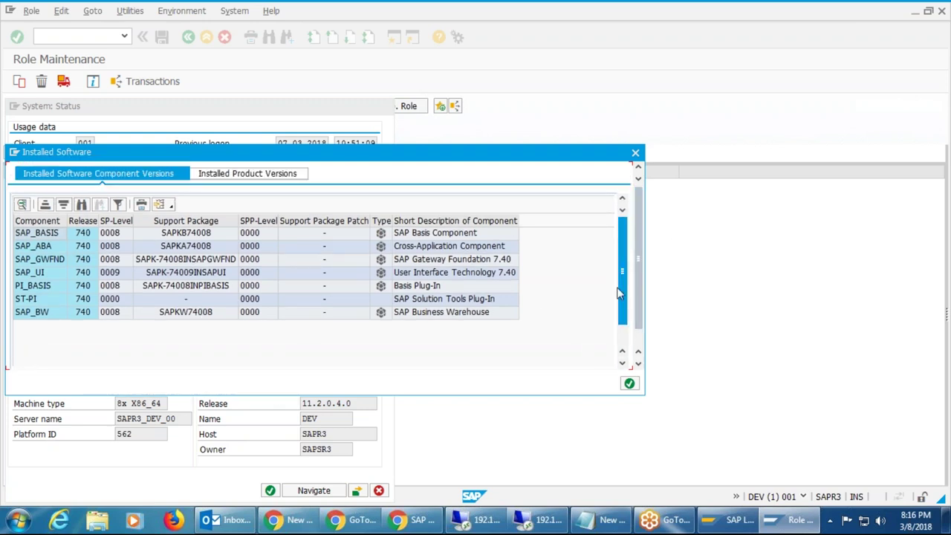
scroll(621, 293, down, 1)
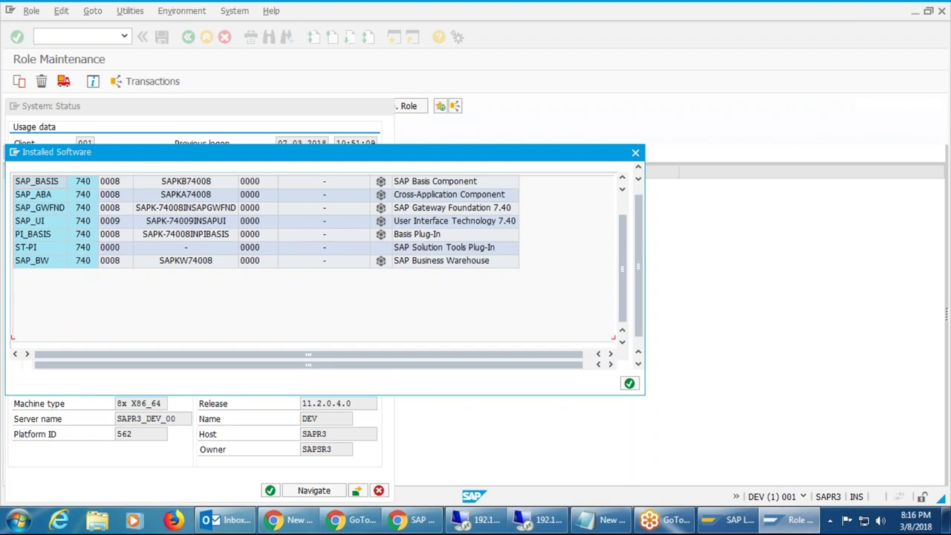
scroll(620, 256, up, 1)
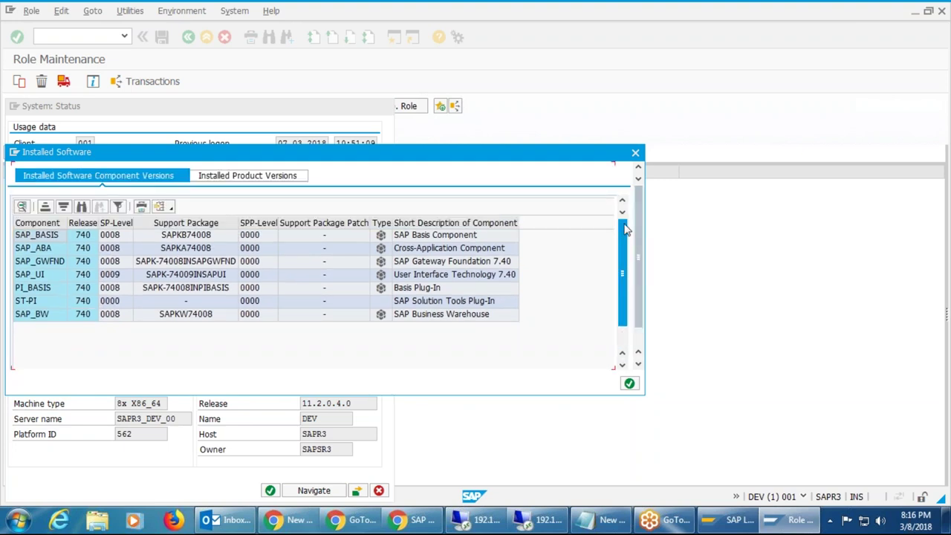
mouse_move(626, 231)
mouse_down()
mouse_move(627, 305)
mouse_move(611, 233)
mouse_up()
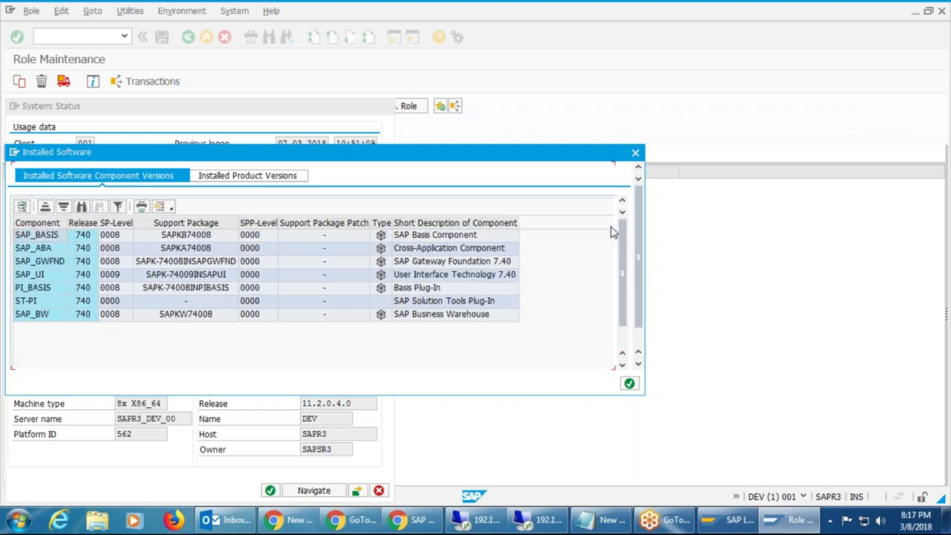
drag(621, 236, 616, 302)
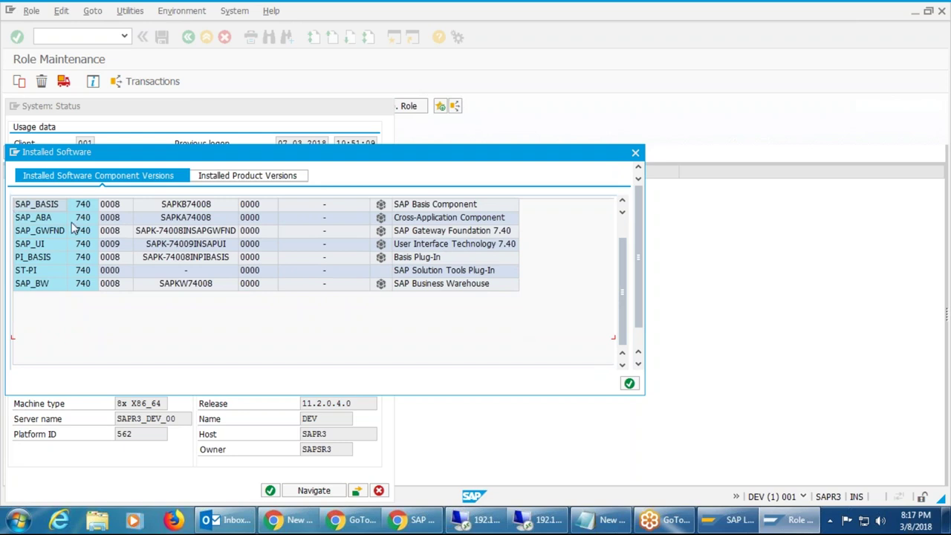
drag(622, 267, 622, 250)
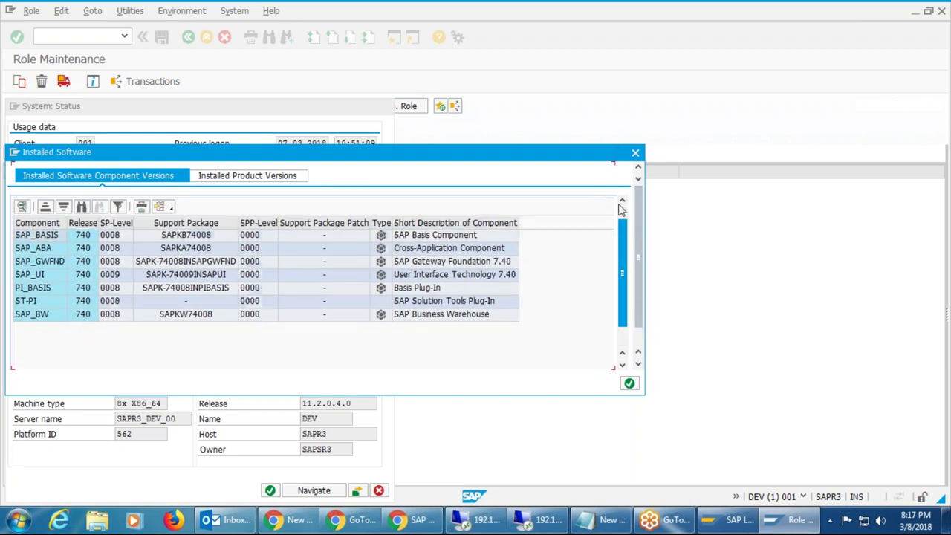
click(179, 223)
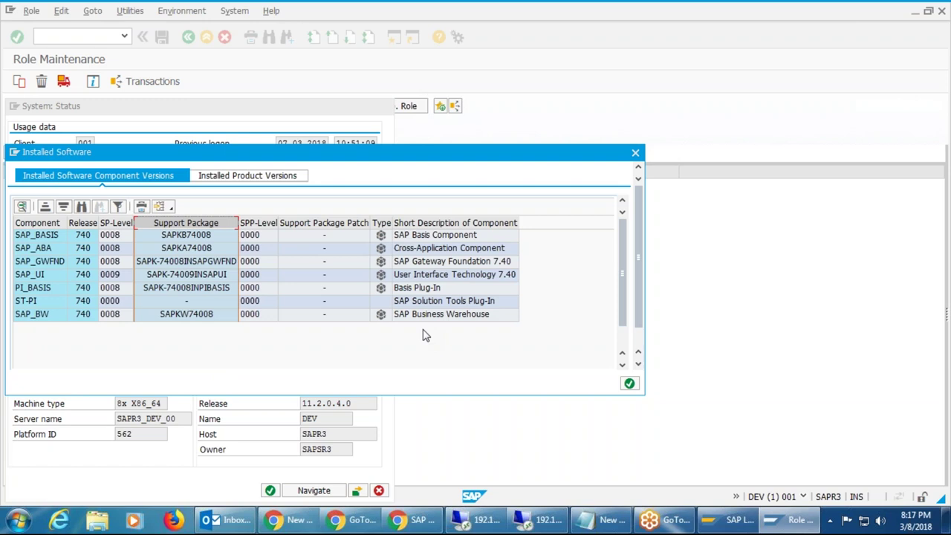
Check the installed product versions, return to the component list, and close Installed Software.
click(283, 182)
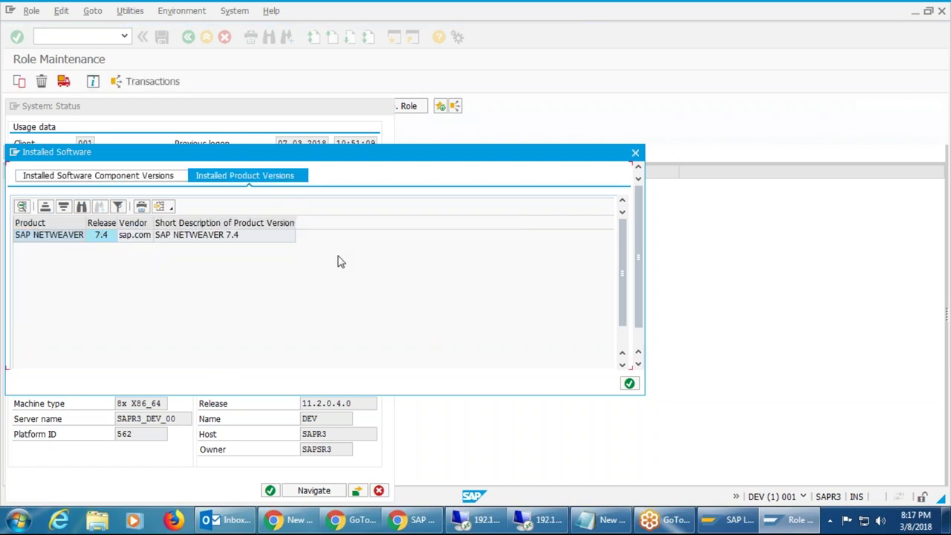
click(132, 182)
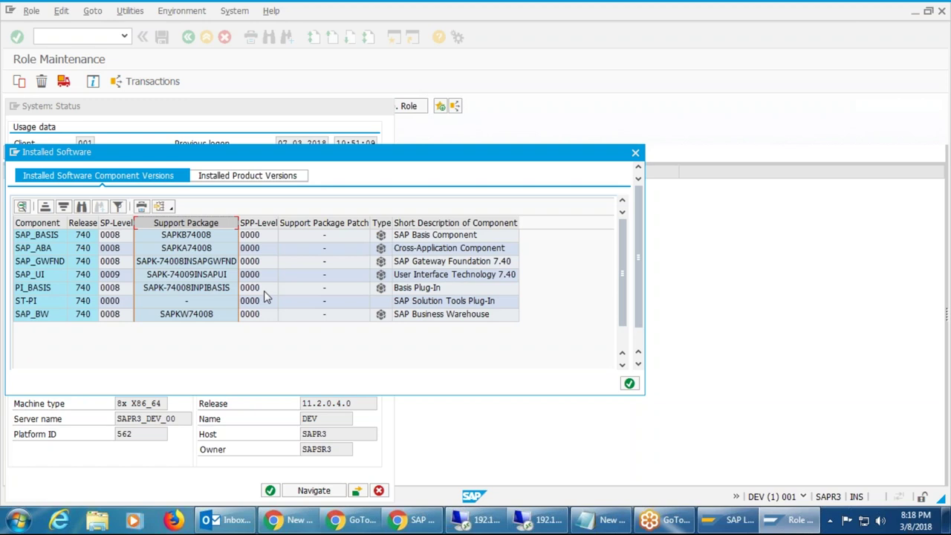
click(636, 155)
Close System: Status, run /ofb01 (FB01 does not exist), then bring SAP Logon forward.
click(385, 108)
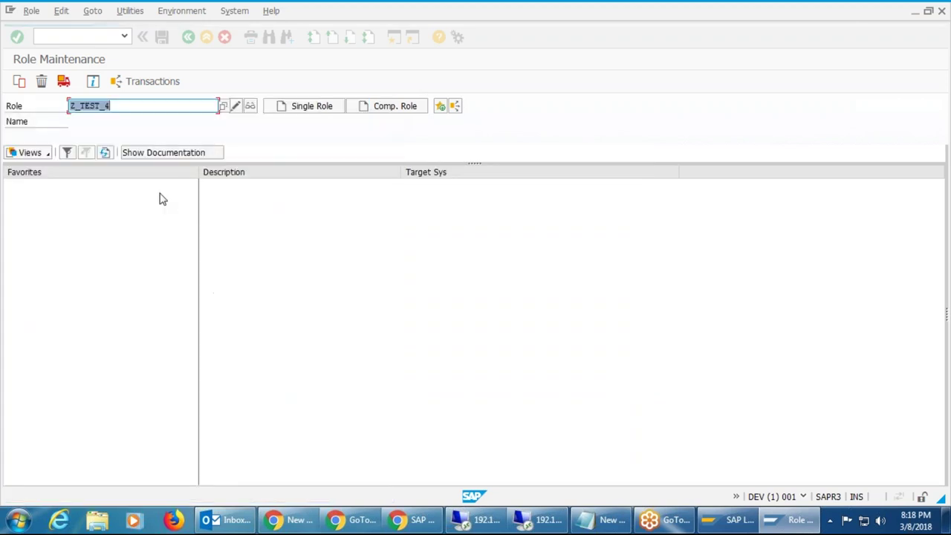
click(78, 37)
text(/)
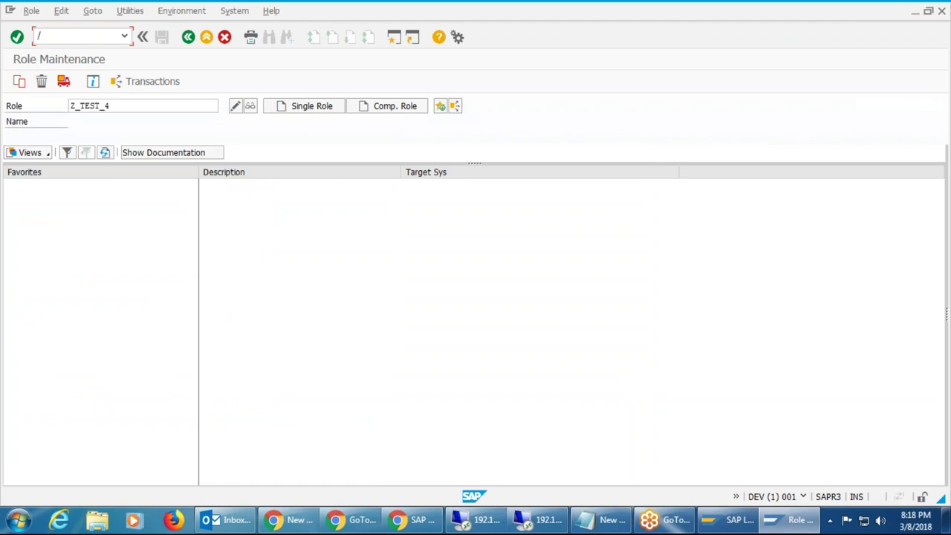
text(d)
key(BackSpace)
text(f)
key(BackSpace)
text(n)
key(BackSpace)
text(ofb01)
key(Return)
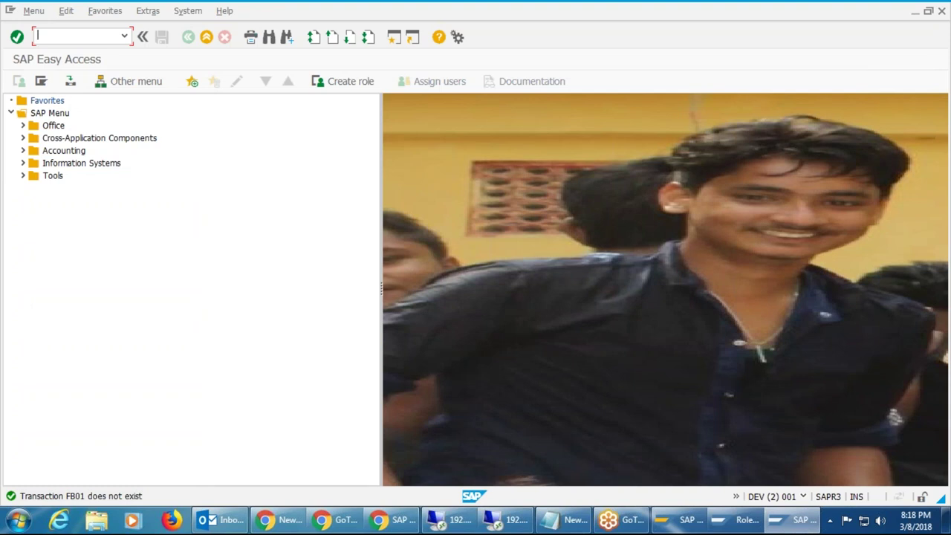
click(624, 311)
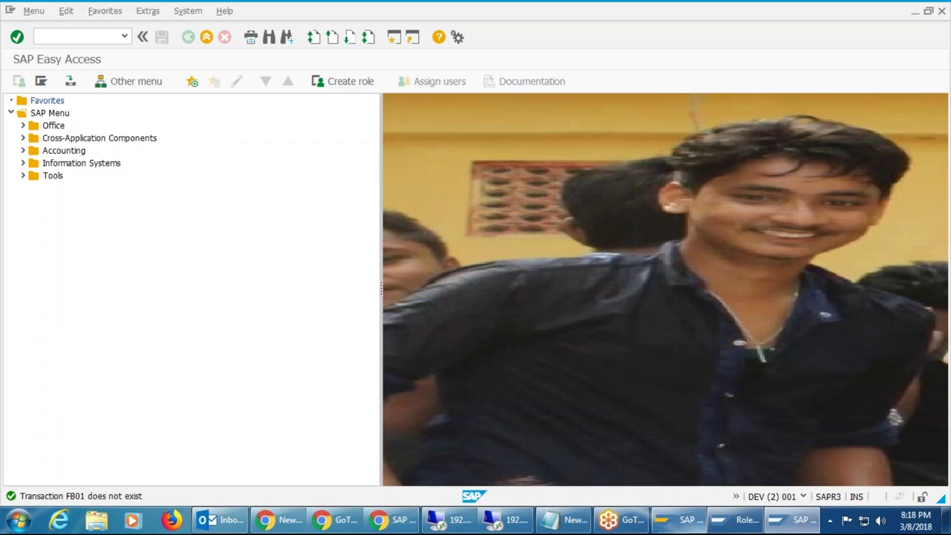
click(678, 520)
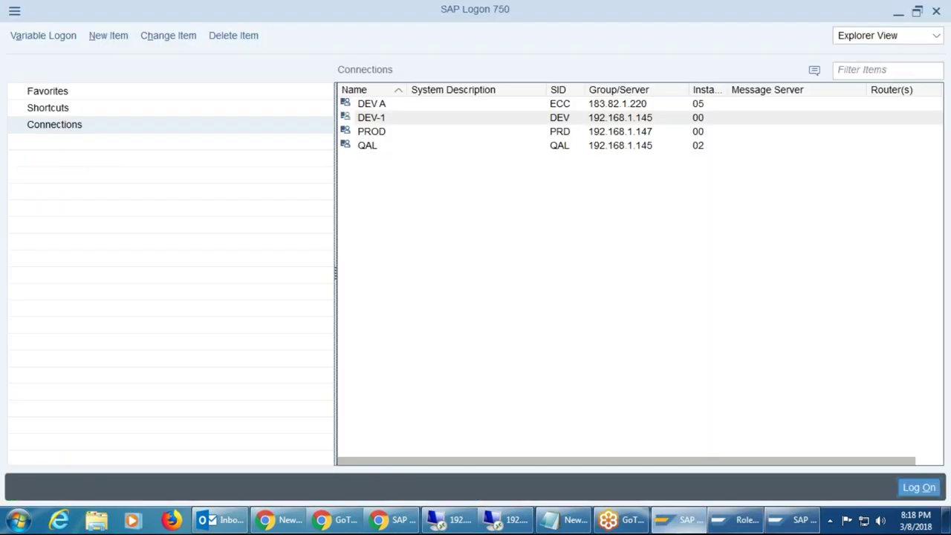
Attempt to log on to DEV A with a user and password; the logon keeps failing.
click(379, 107)
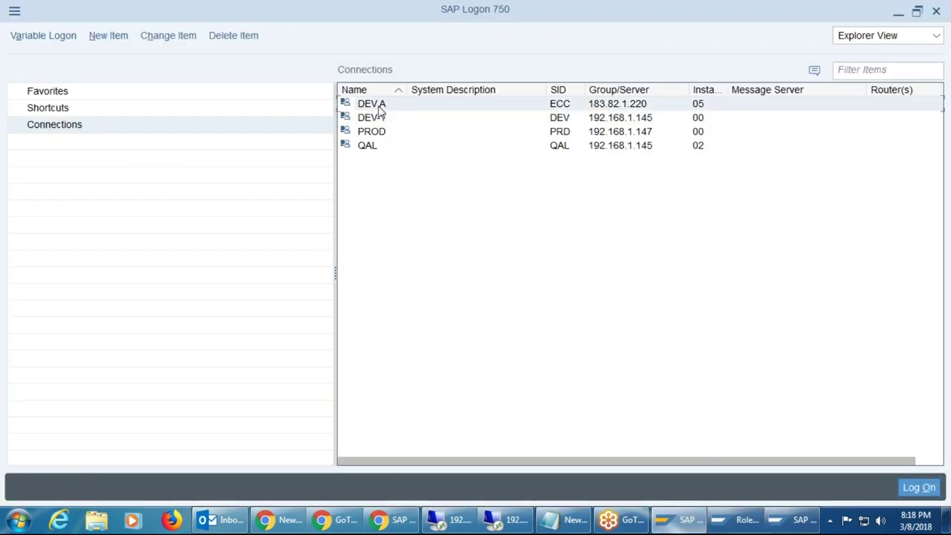
key(Return)
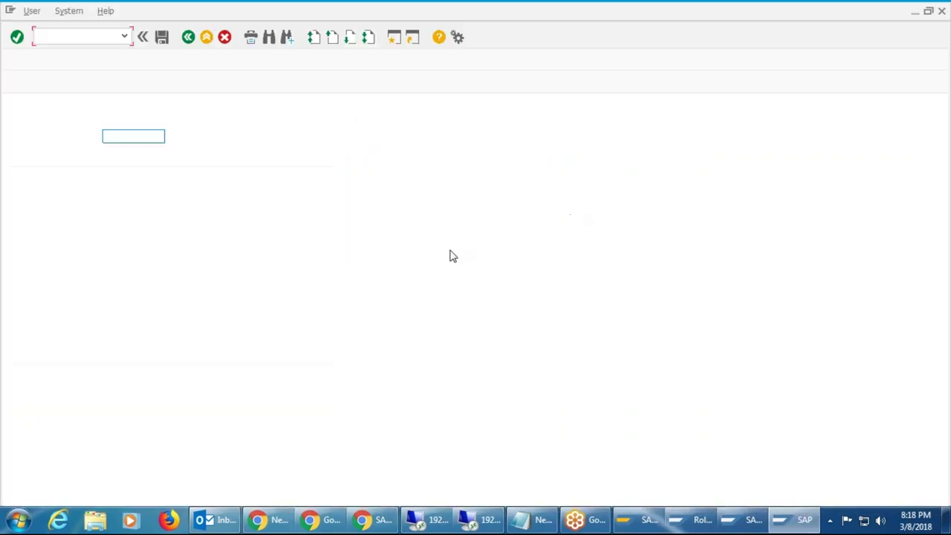
text(mashkur)
key(Tab)
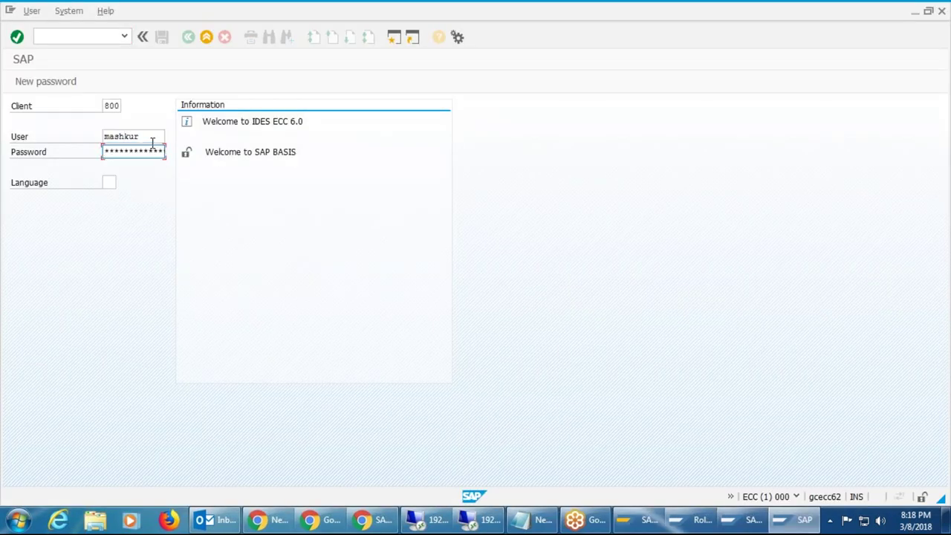
text(*)
key(Return)
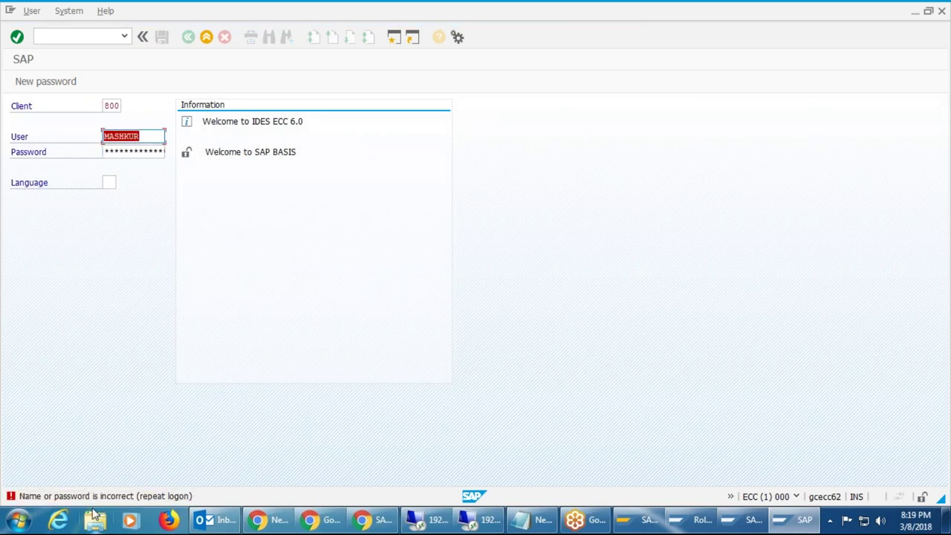
click(154, 152)
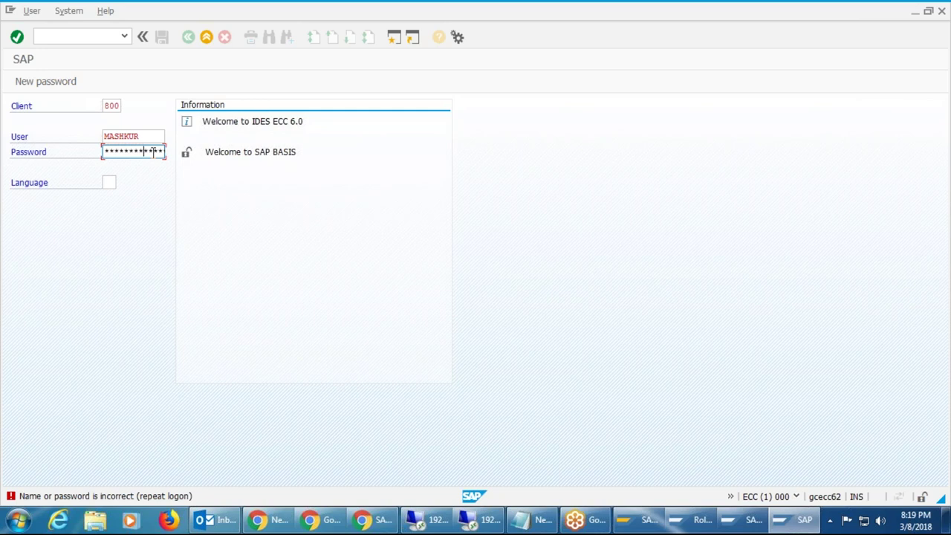
key(Return)
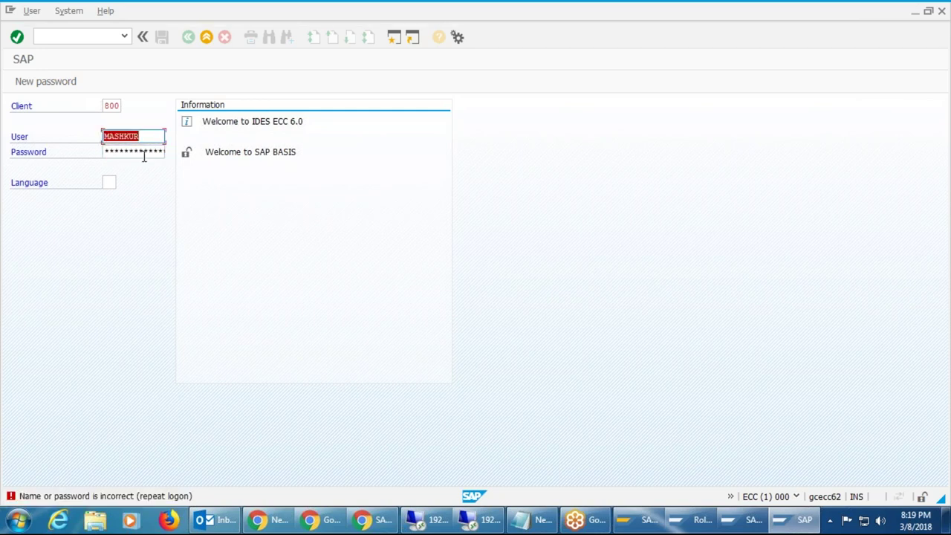
click(127, 152)
key(Right)
key(Right)
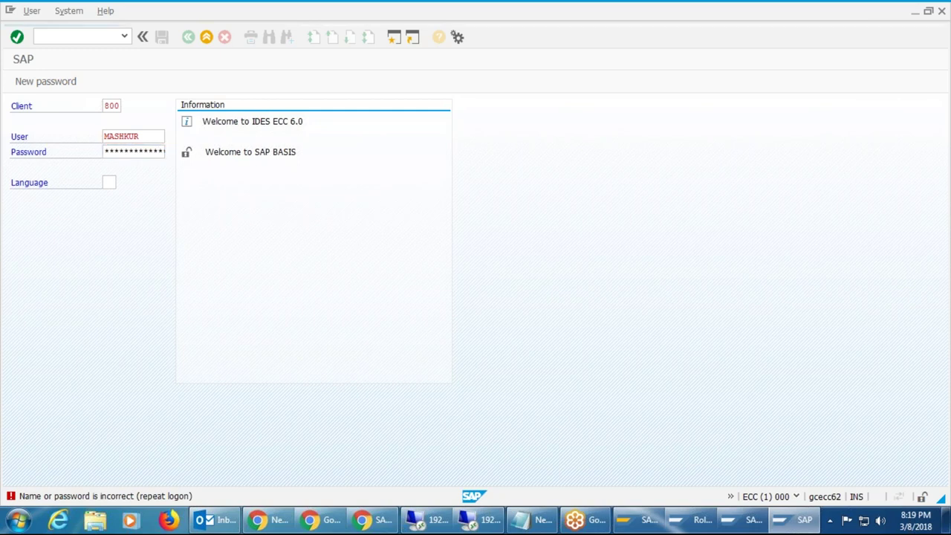
key(Return)
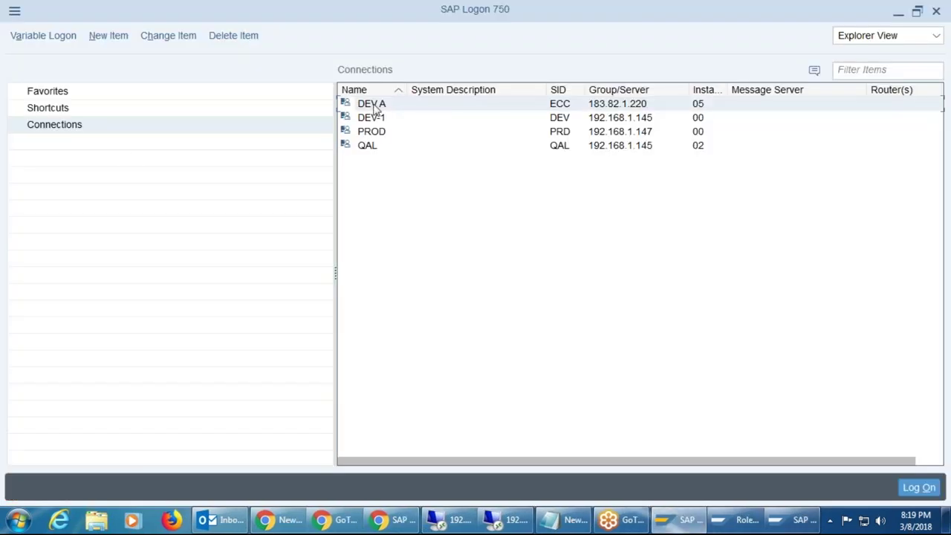
Reopen the DEV A logon and retry with the same user and a new password.
double_click(375, 105)
text(m)
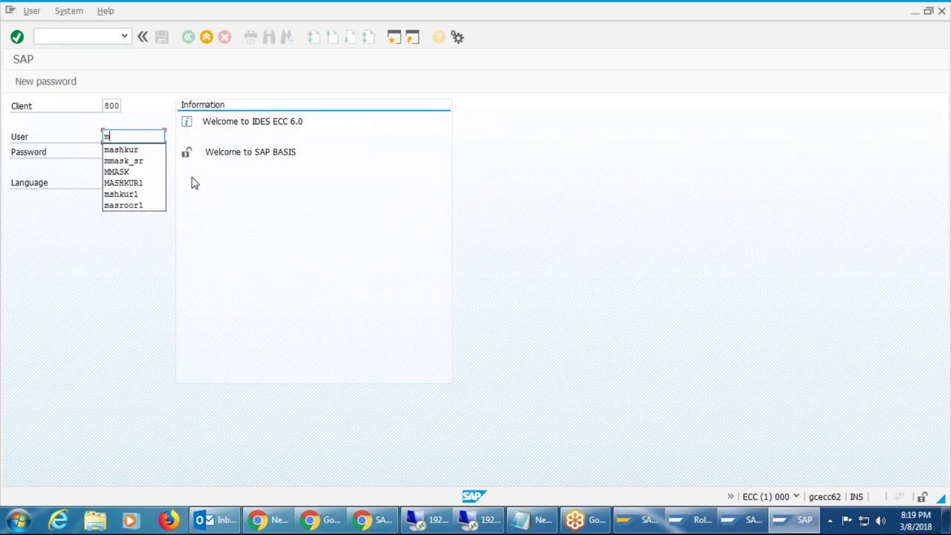
text(ashkur)
key(Tab)
text(************)
key(Left)
key(Left)
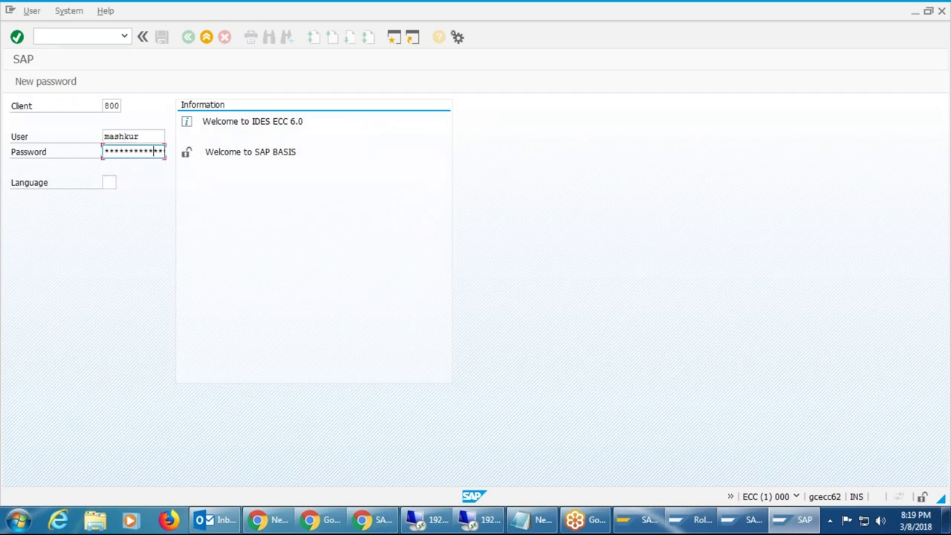
key(Return)
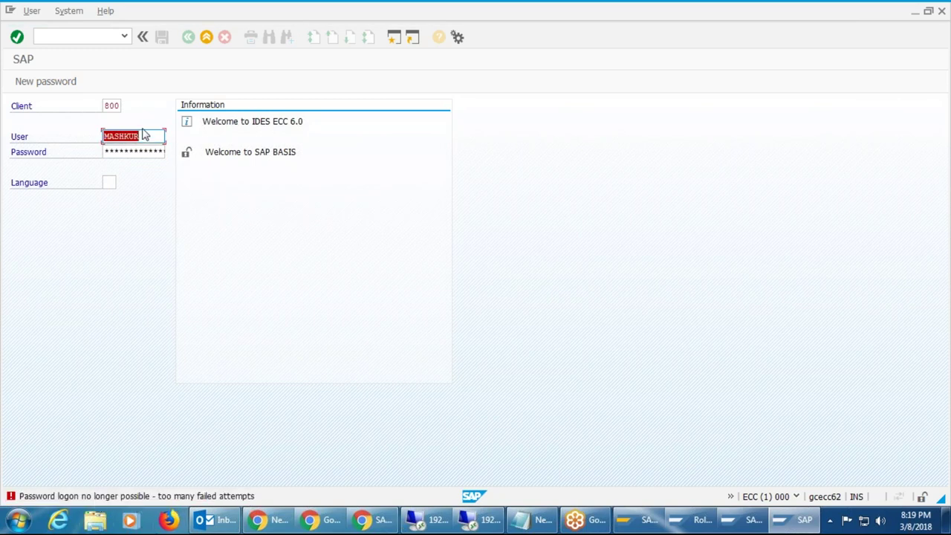
Log on to client 800 with a different user after the lockout errors.
text(acc)
key(Tab)
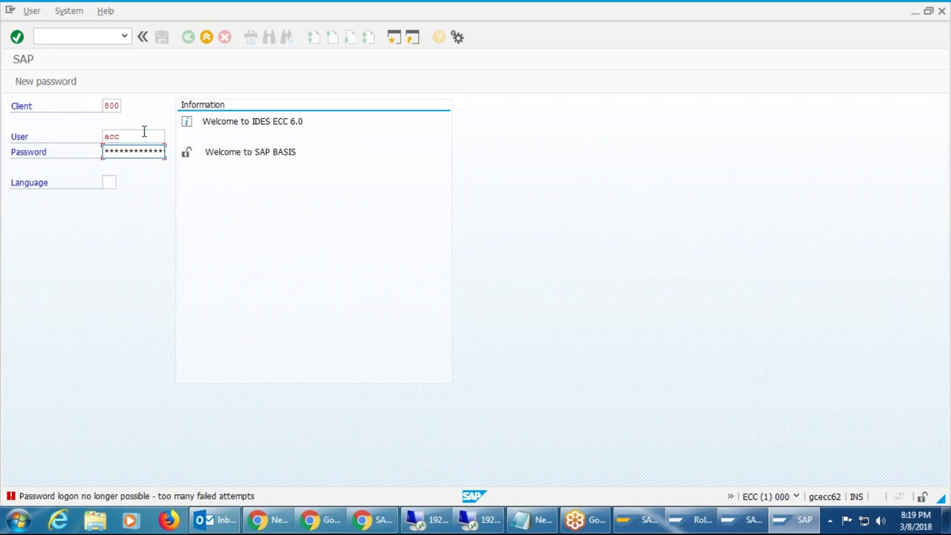
key(Left)
key(Right)
key(Right)
key(Right)
key(Right)
key(Return)
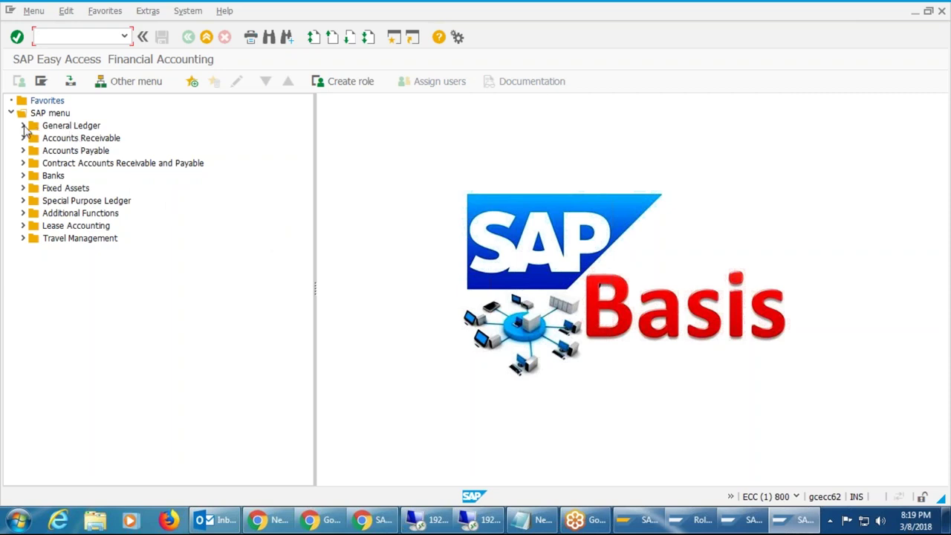
Enter /nfb01 in the command field to start the FB01 Post Document transaction.
text(/fb01)
key(BackSpace)
key(BackSpace)
key(BackSpace)
key(BackSpace)
text(nfb01)
key(Return)
Switch to the DEV session and expand Accounting > Financial Supply Chain Management > Collections Management.
click(915, 11)
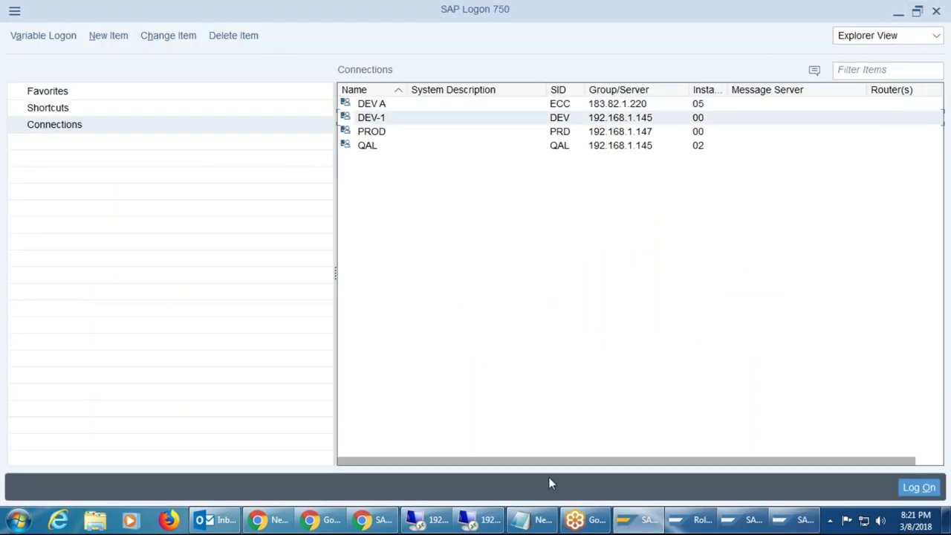
click(644, 518)
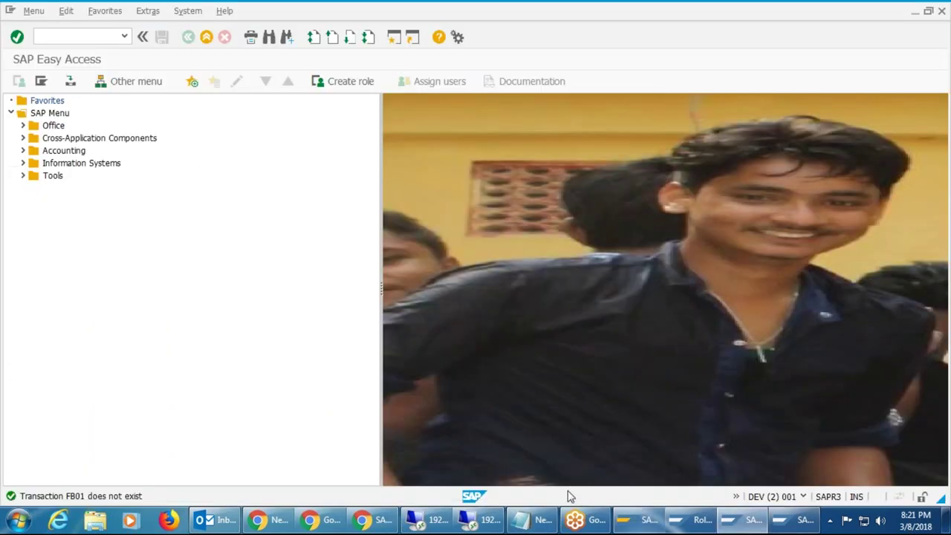
click(93, 35)
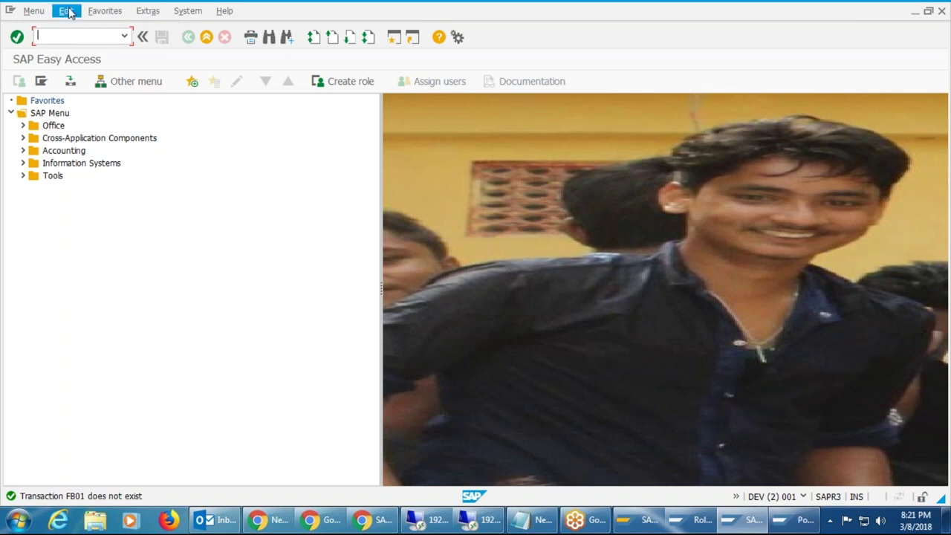
click(24, 151)
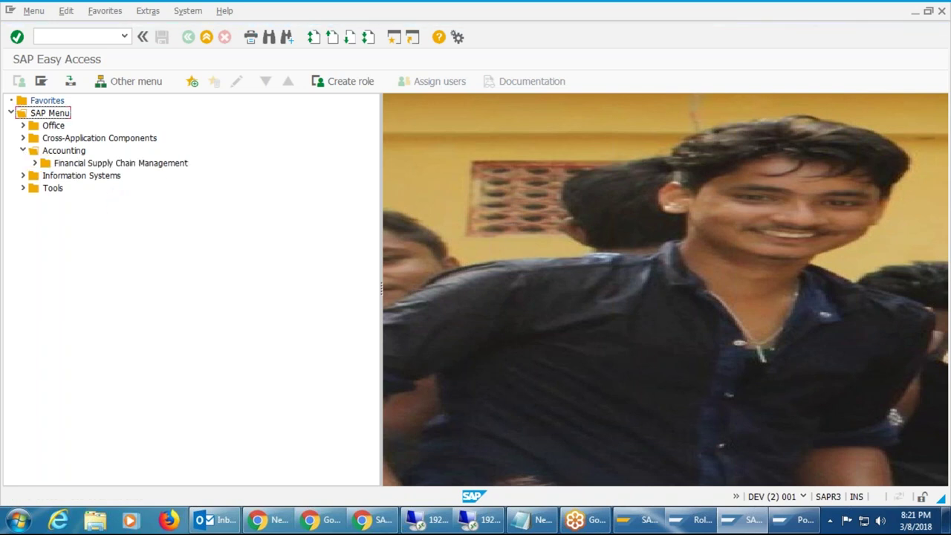
click(35, 162)
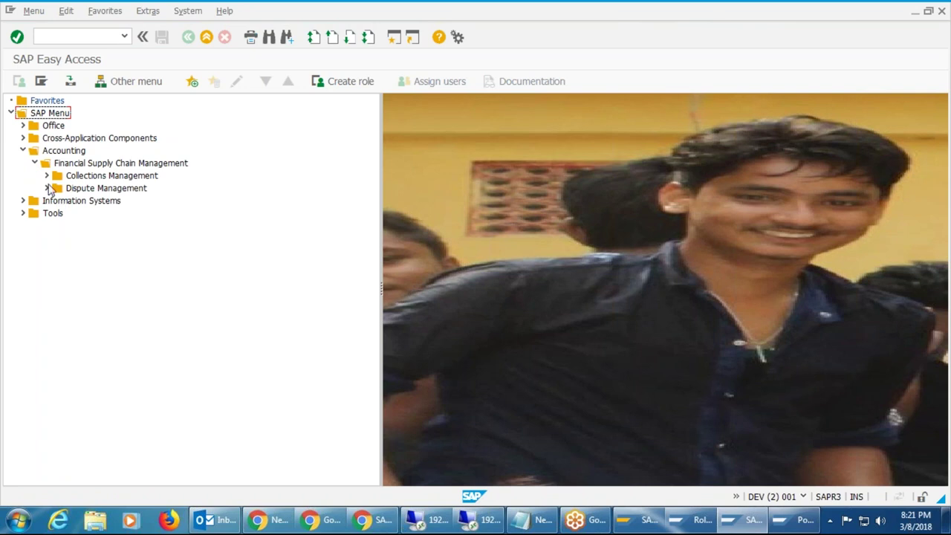
click(47, 188)
Expand Tools > ABAP Workbench > Overview, browse Object Navigator and Business Object Browser, then expand CCMS.
click(23, 213)
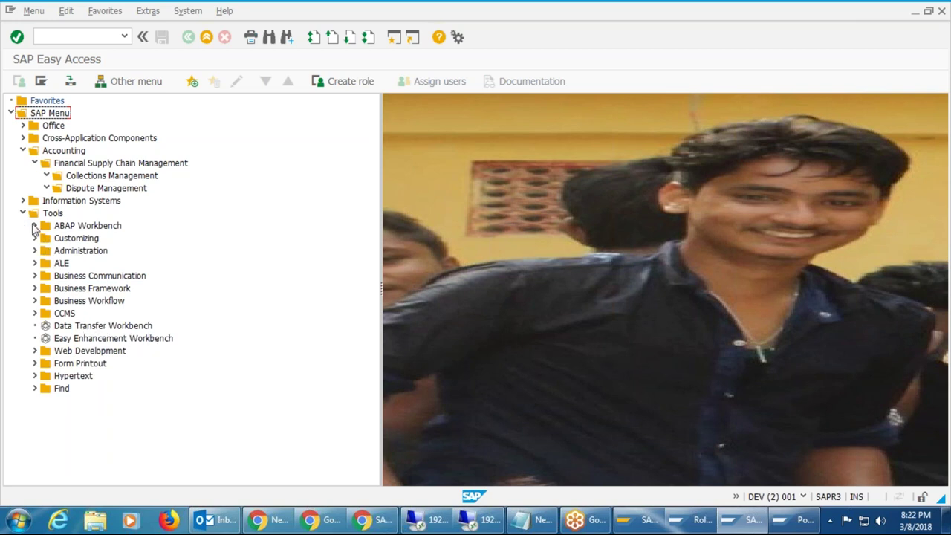
click(35, 225)
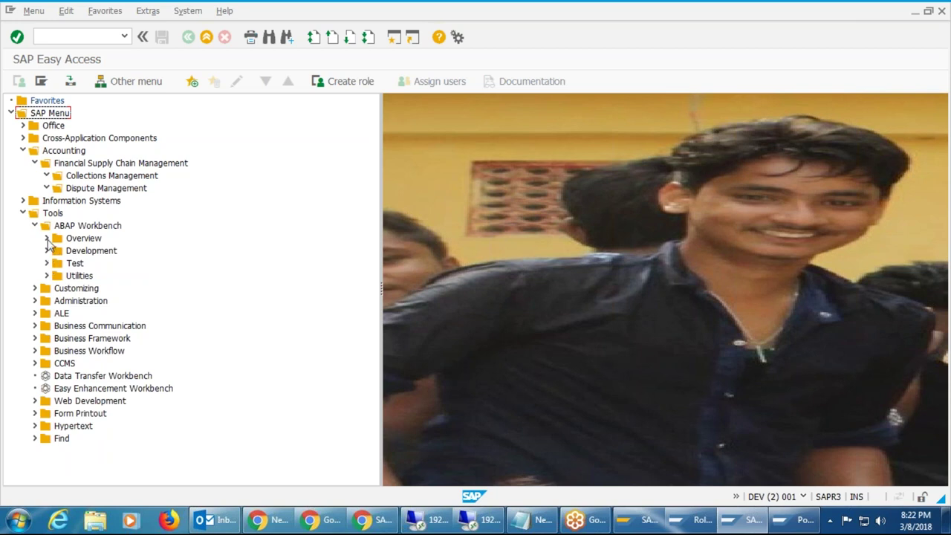
click(47, 238)
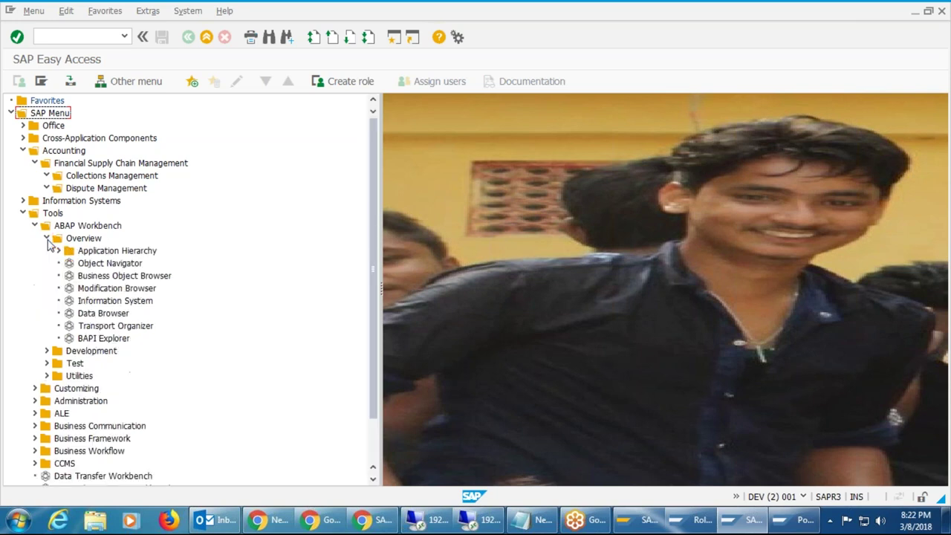
click(96, 268)
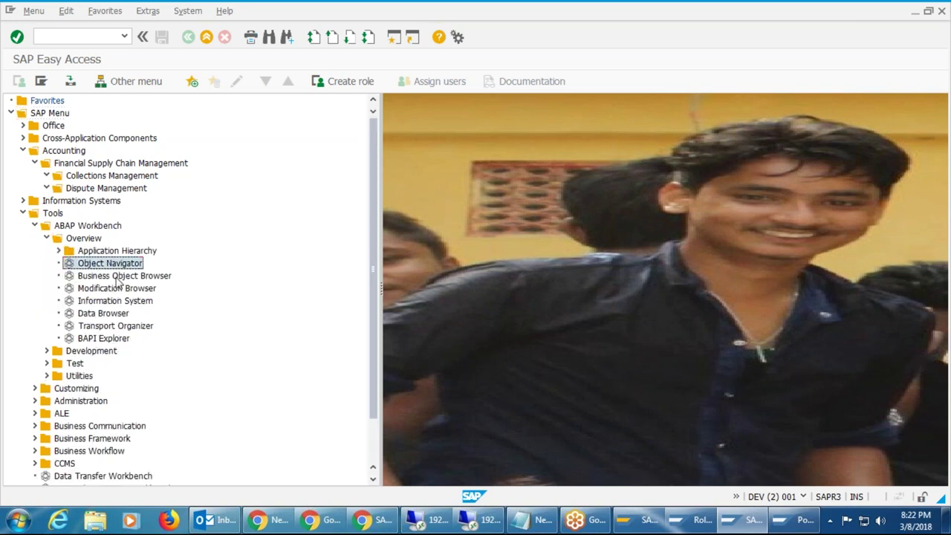
click(116, 280)
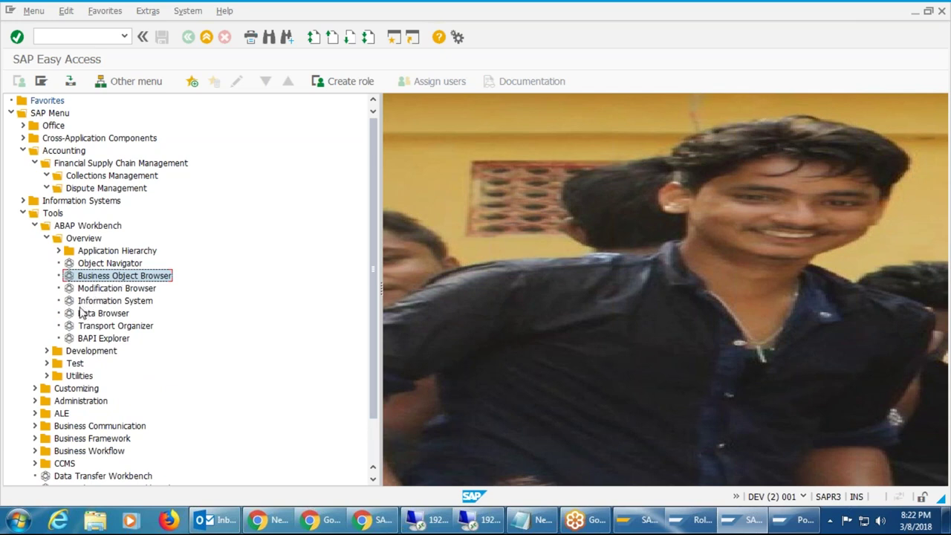
click(47, 238)
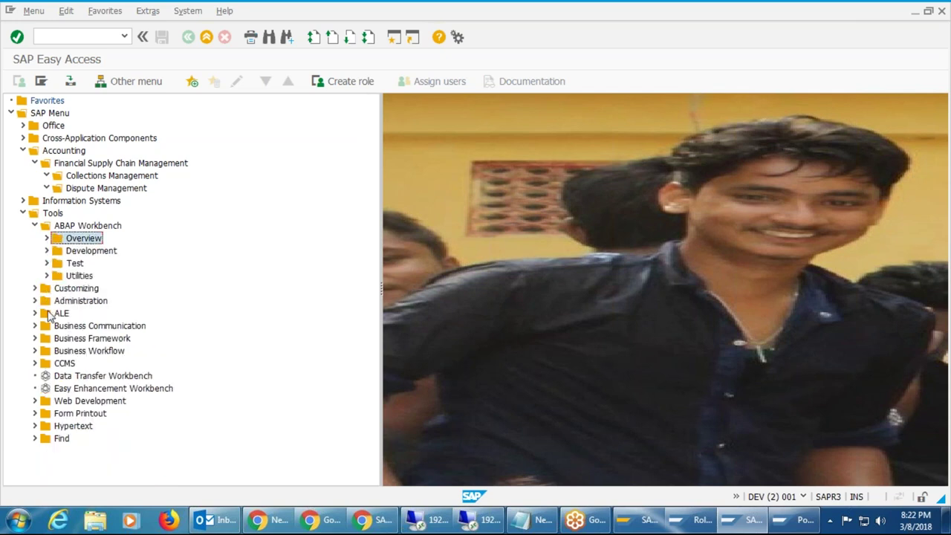
click(35, 363)
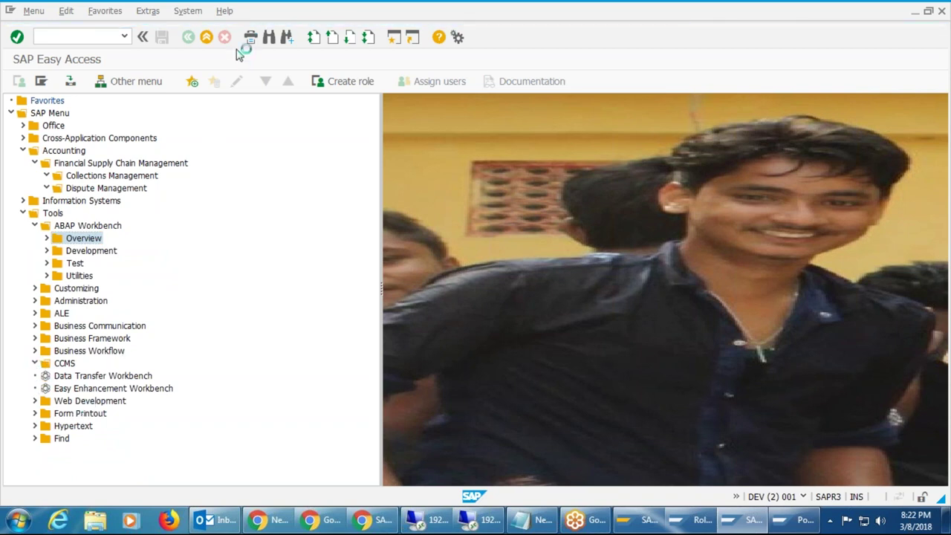
Enable Display Technical Names in Extras > Settings so transaction codes show in the menu.
click(151, 17)
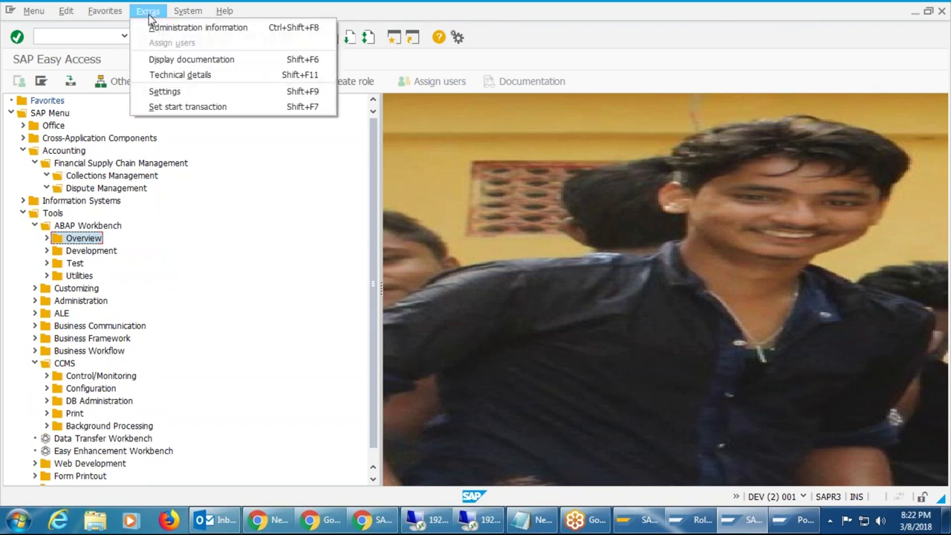
click(175, 92)
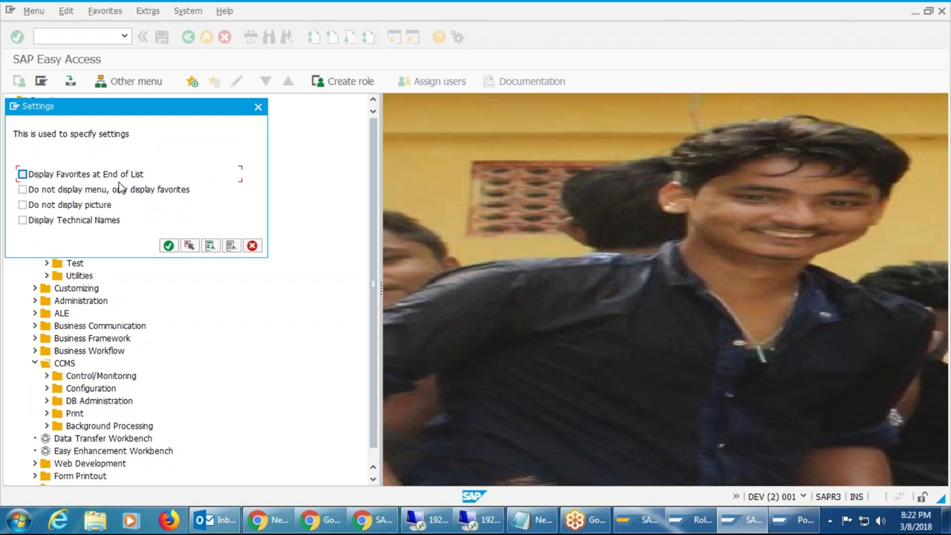
click(46, 222)
click(169, 245)
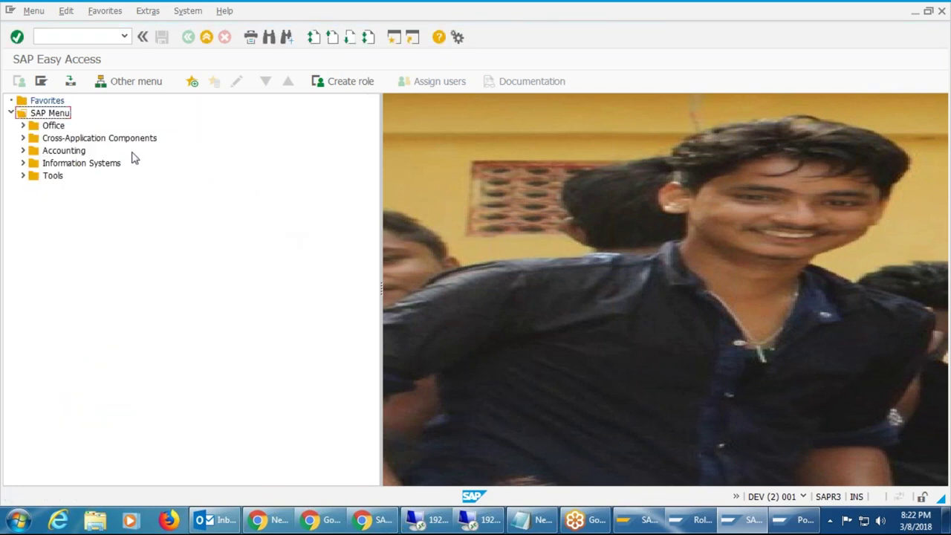
Expand Office and Telephone Integration, selecting SBWP - Workplace, and glance at the Extras menu.
click(24, 126)
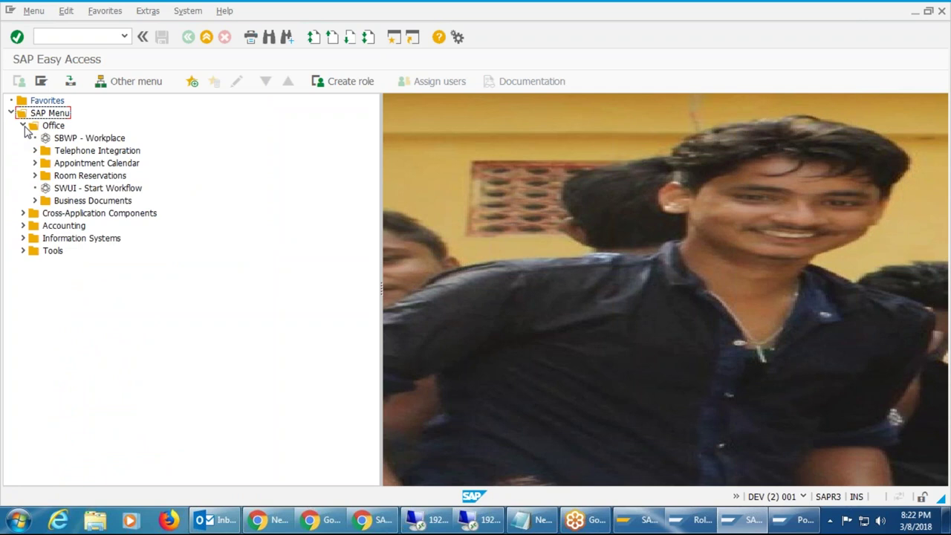
click(103, 142)
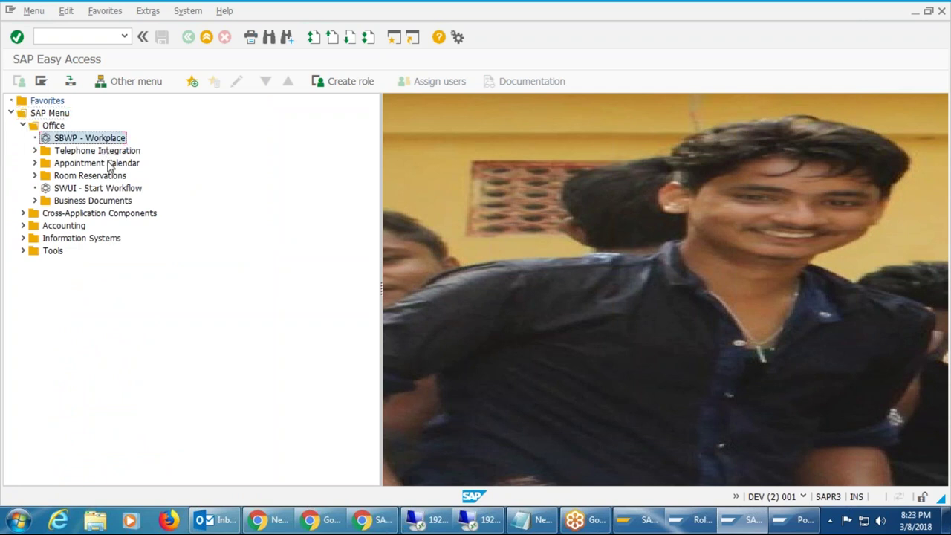
click(35, 151)
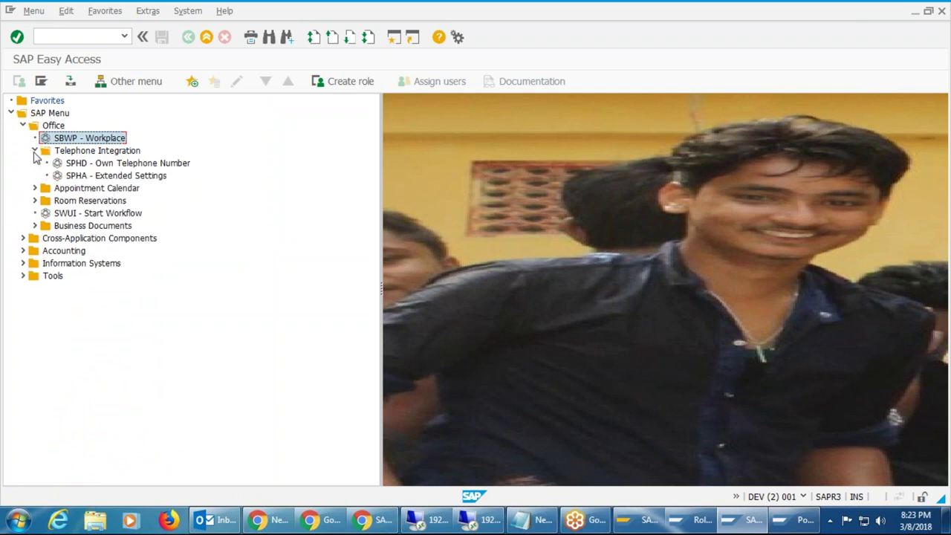
click(148, 12)
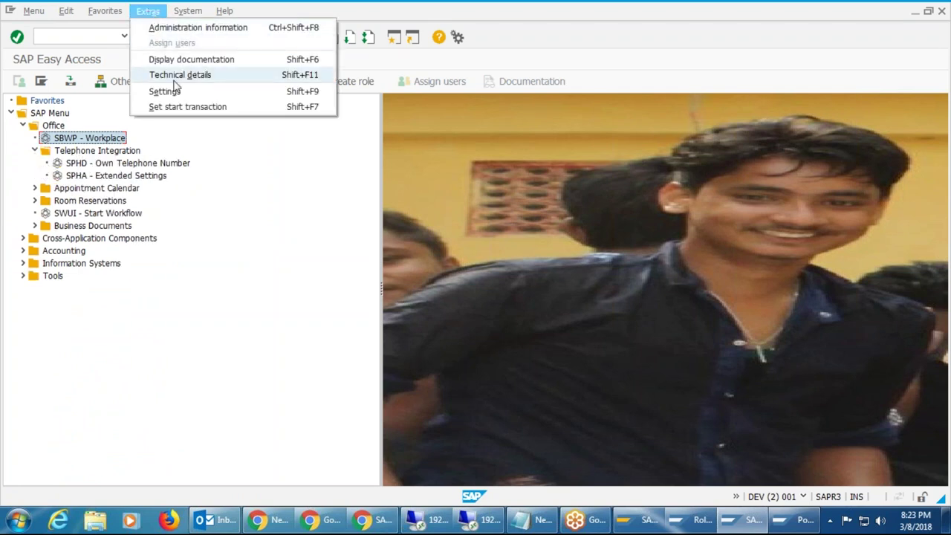
click(223, 180)
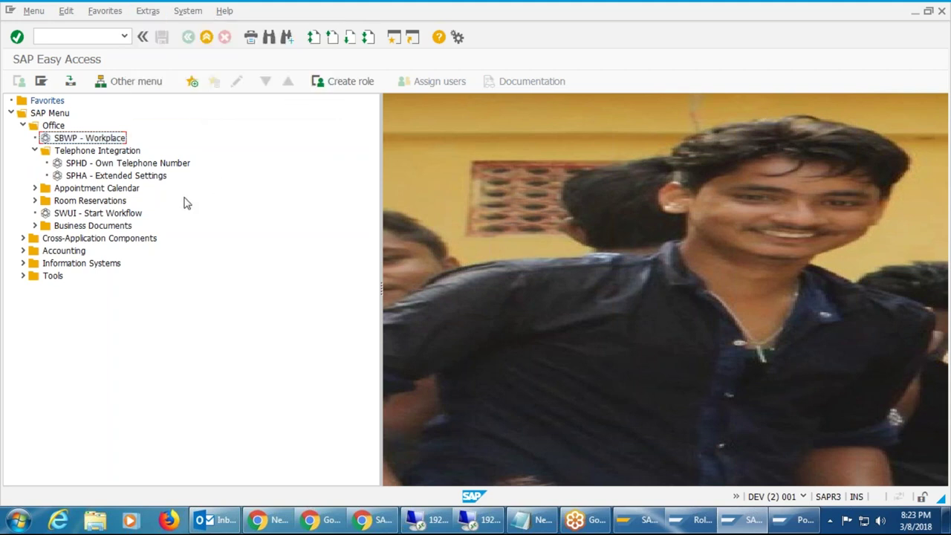
Expand Tools > ABAP Workbench > Development and Test to see codes like SE38 and ST05.
click(23, 276)
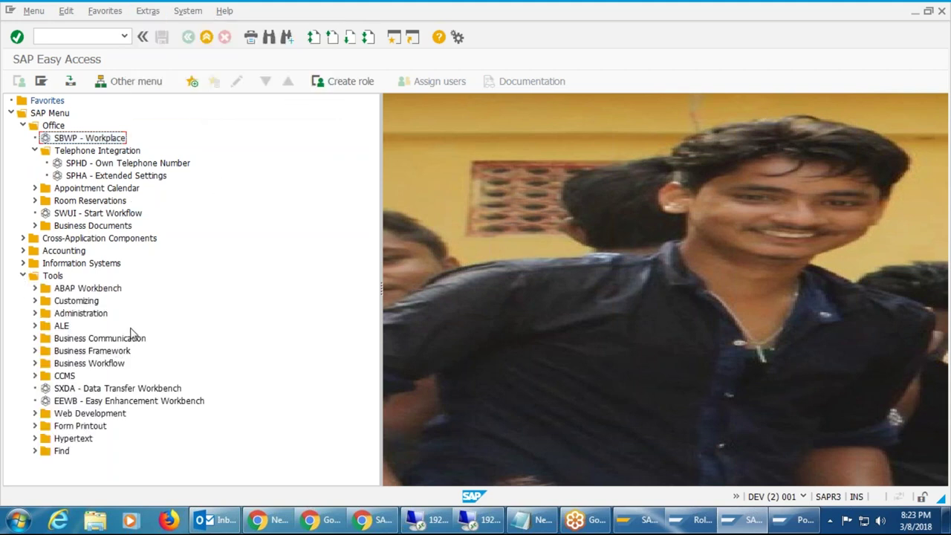
click(34, 289)
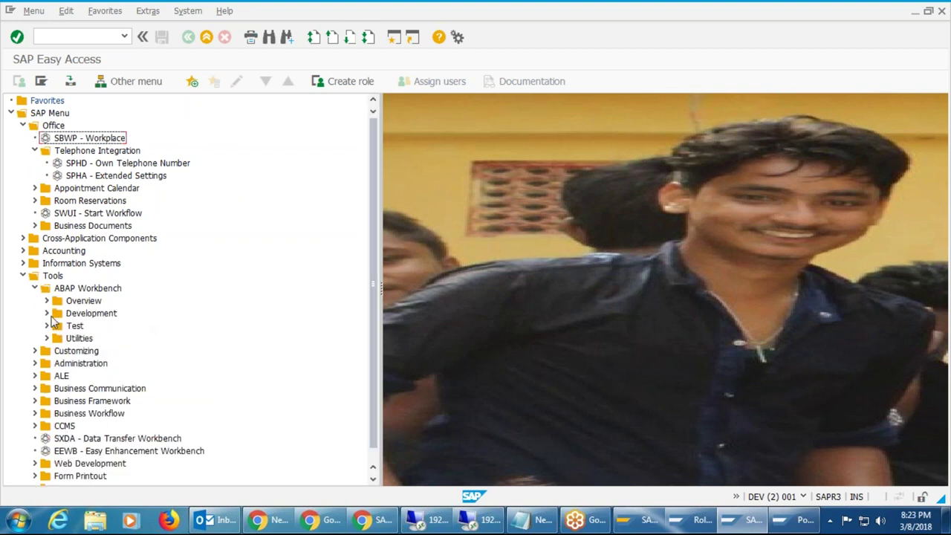
click(47, 313)
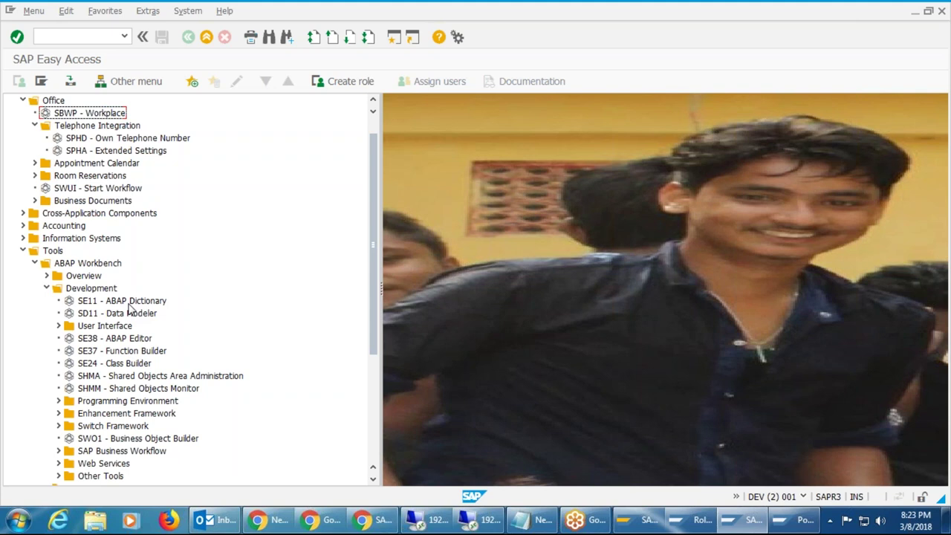
scroll(165, 279, down, 3)
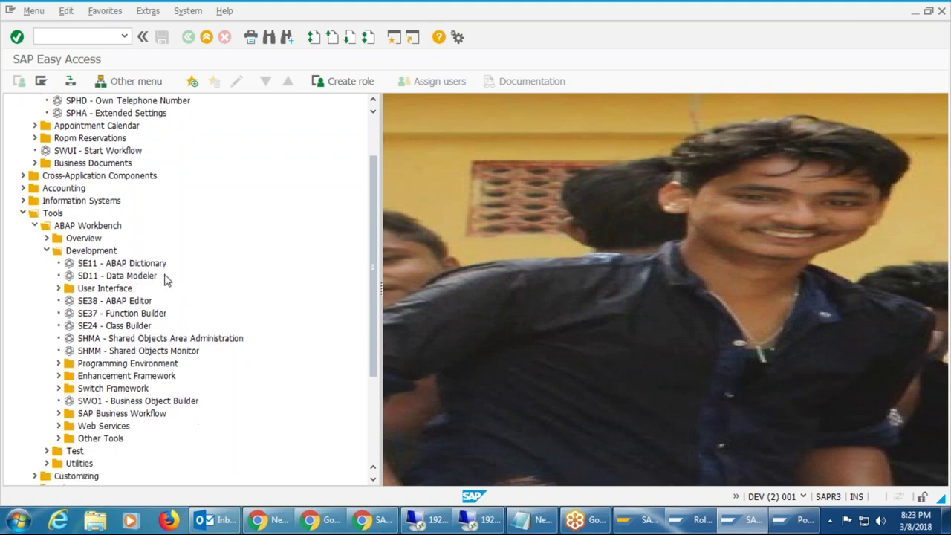
scroll(165, 279, down, 1)
scroll(165, 278, down, 1)
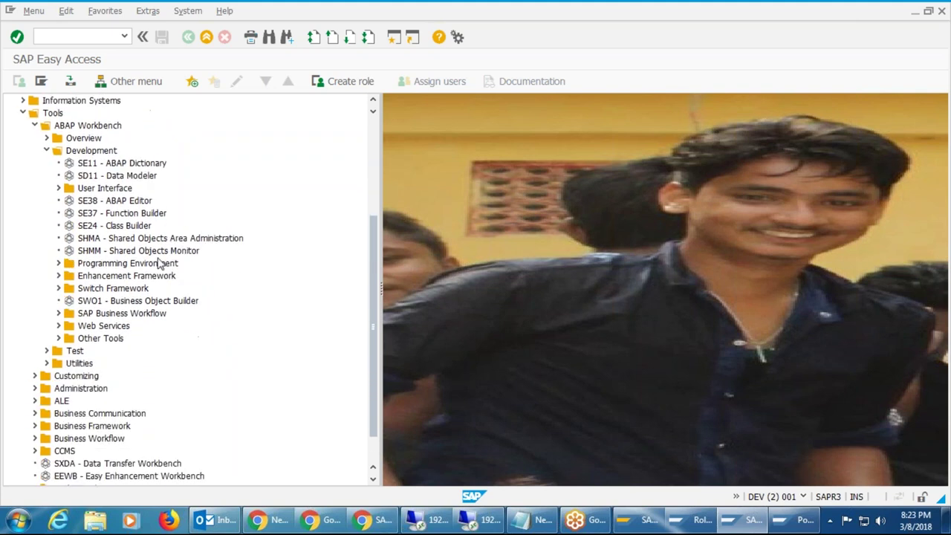
click(46, 350)
scroll(302, 318, down, 1)
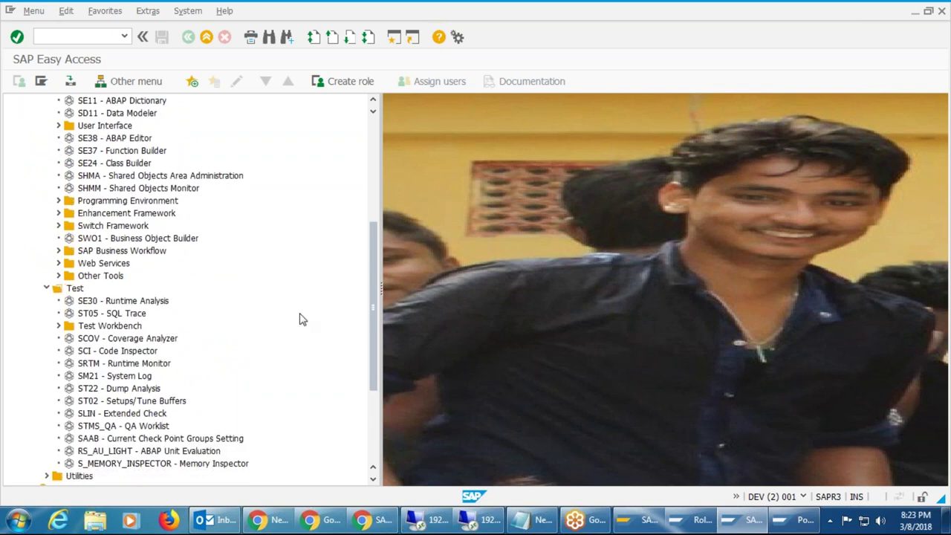
scroll(302, 318, down, 3)
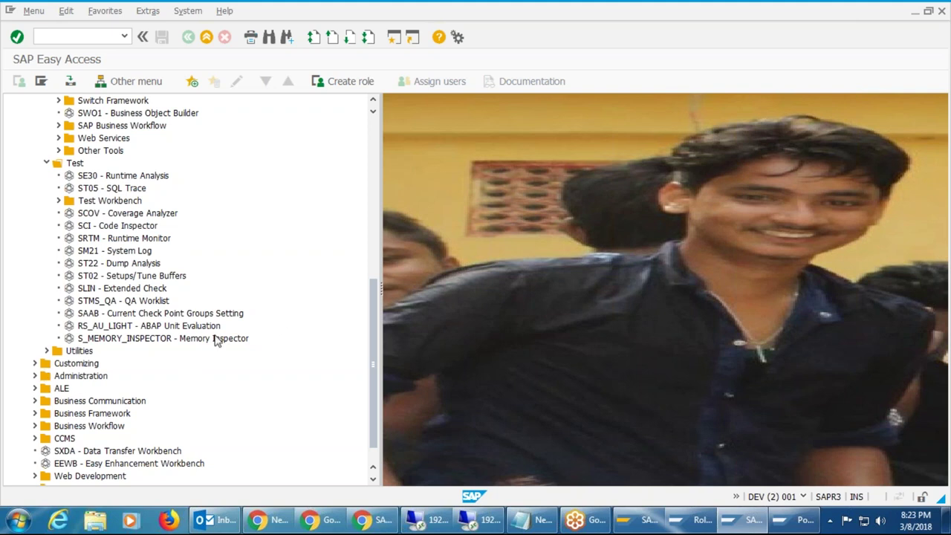
Expand Tools > Administration and its inner Administration subfolder.
click(35, 377)
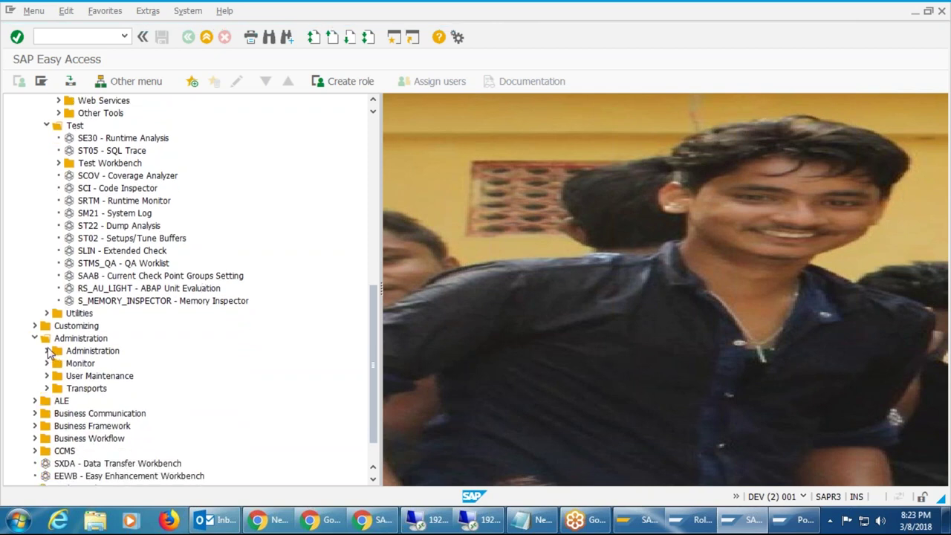
click(47, 351)
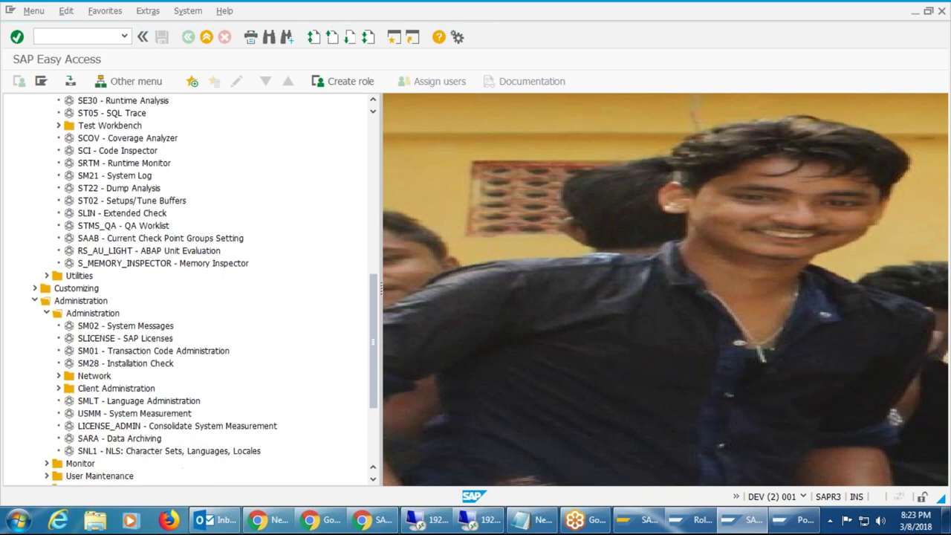
scroll(251, 210, down, 2)
scroll(251, 210, down, 1)
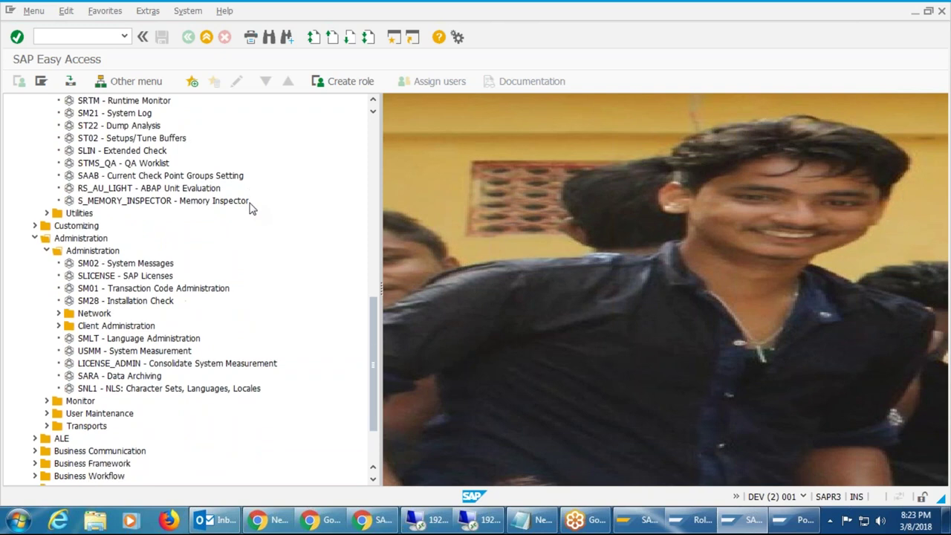
scroll(251, 209, down, 2)
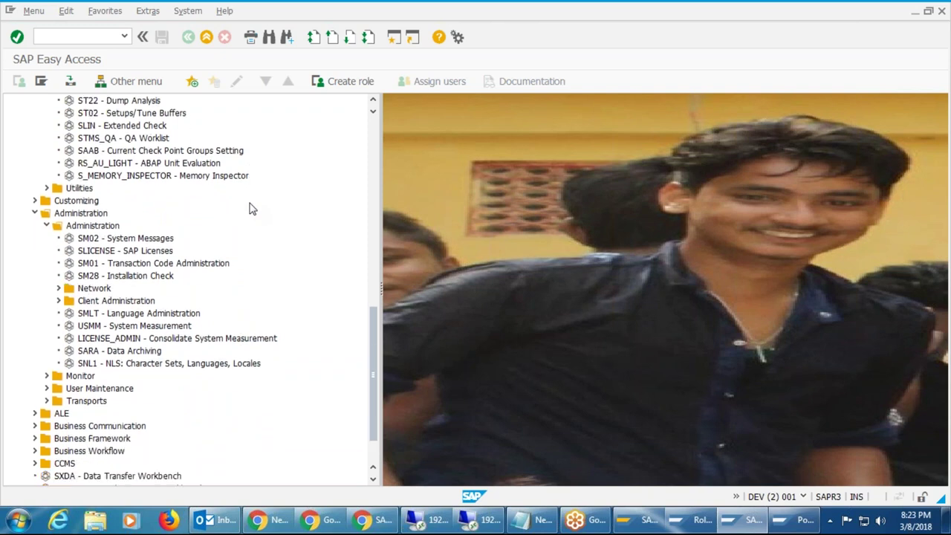
scroll(252, 209, down, 5)
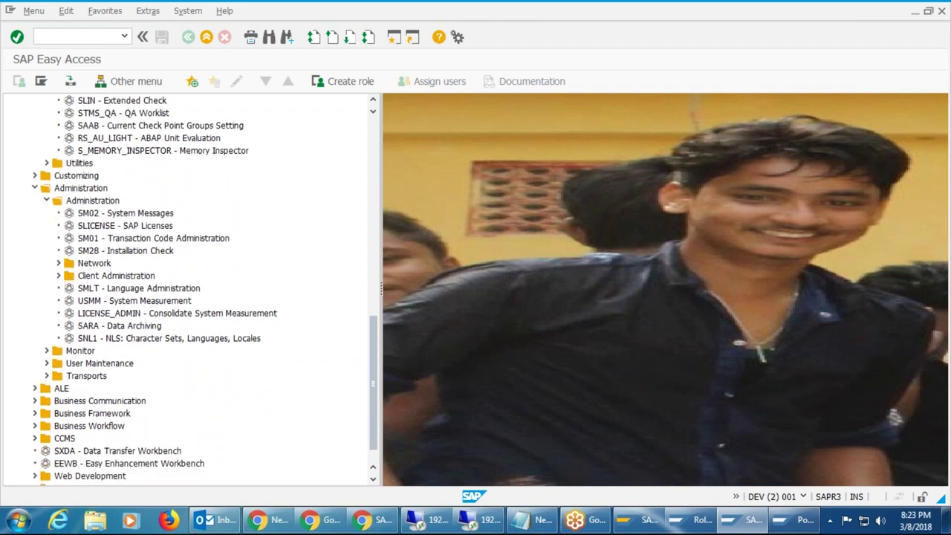
scroll(251, 209, up, 7)
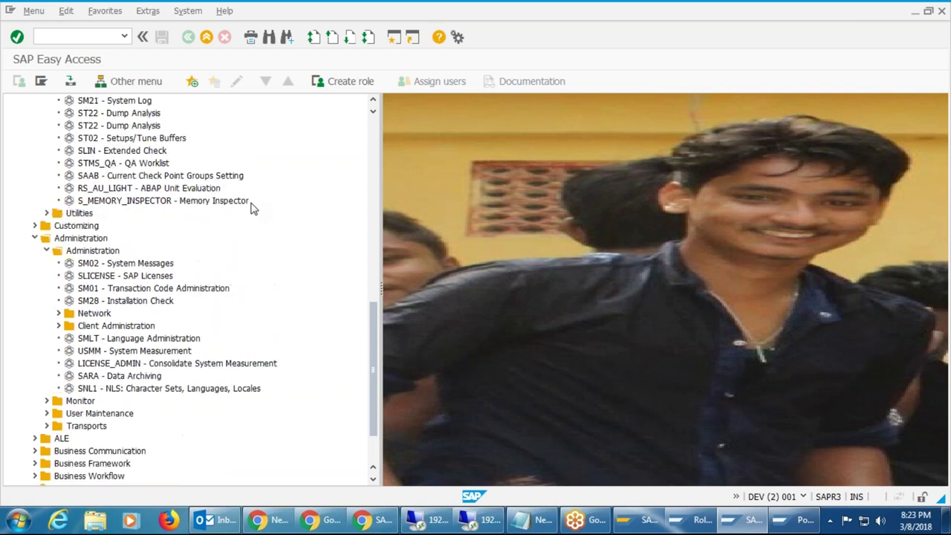
scroll(251, 210, down, 3)
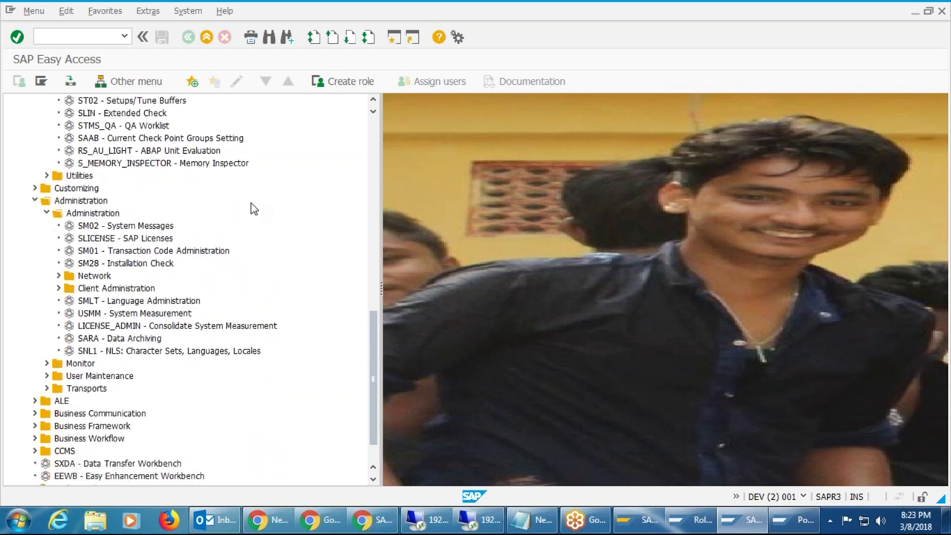
Expand Client Administration, Client Copy, Special Functions and Client Transport to reveal SCC8 and SCC7.
click(57, 290)
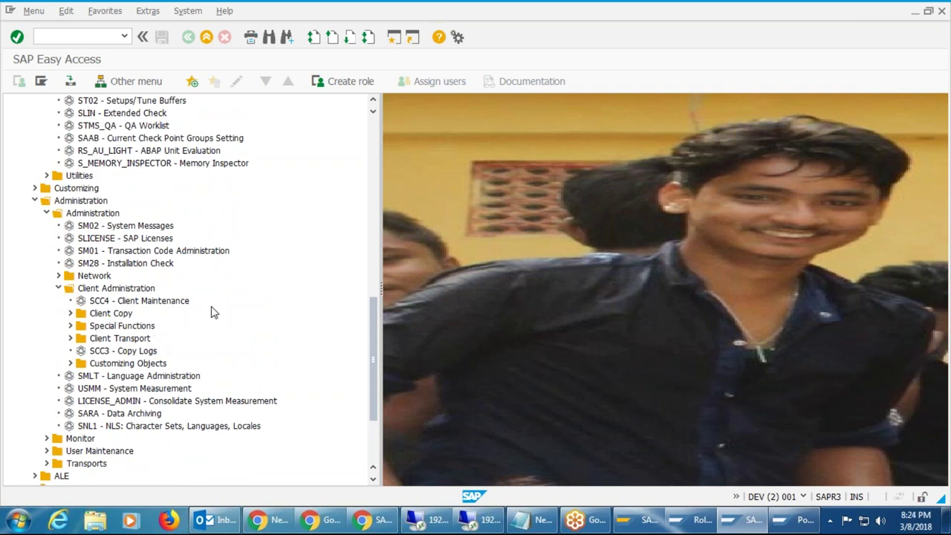
click(72, 315)
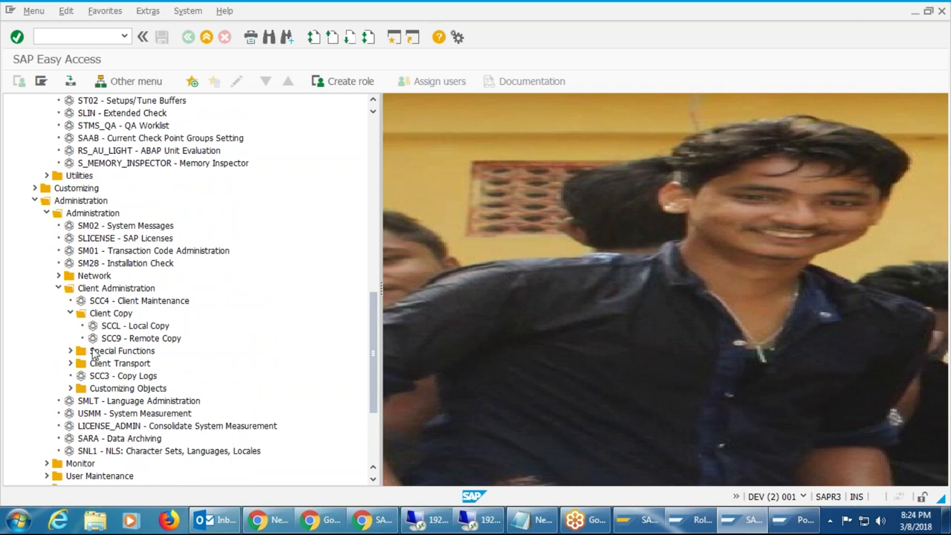
click(71, 351)
scroll(301, 255, down, 5)
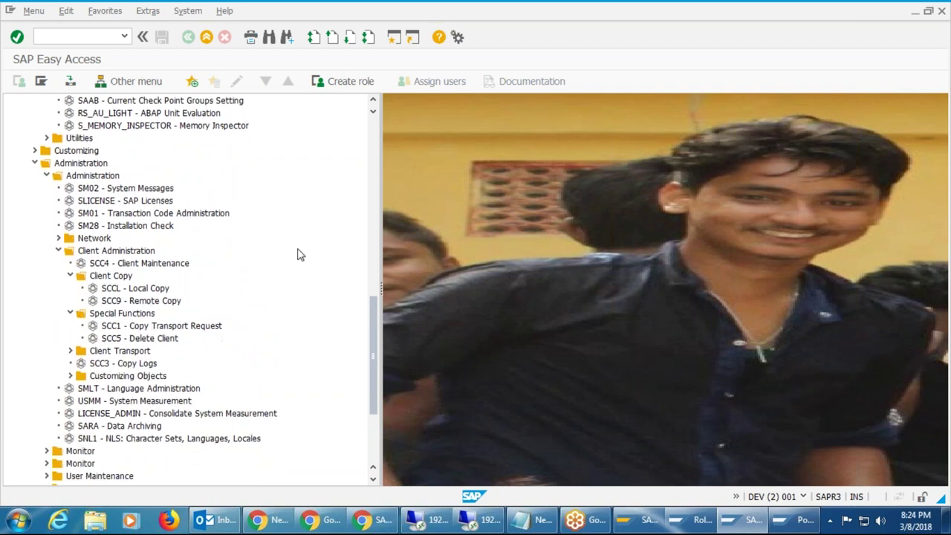
scroll(301, 255, down, 1)
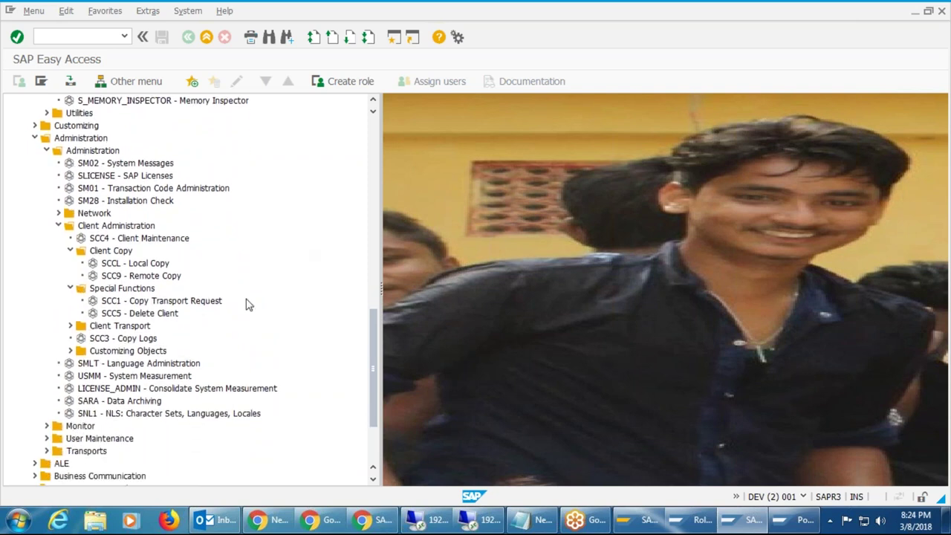
click(71, 327)
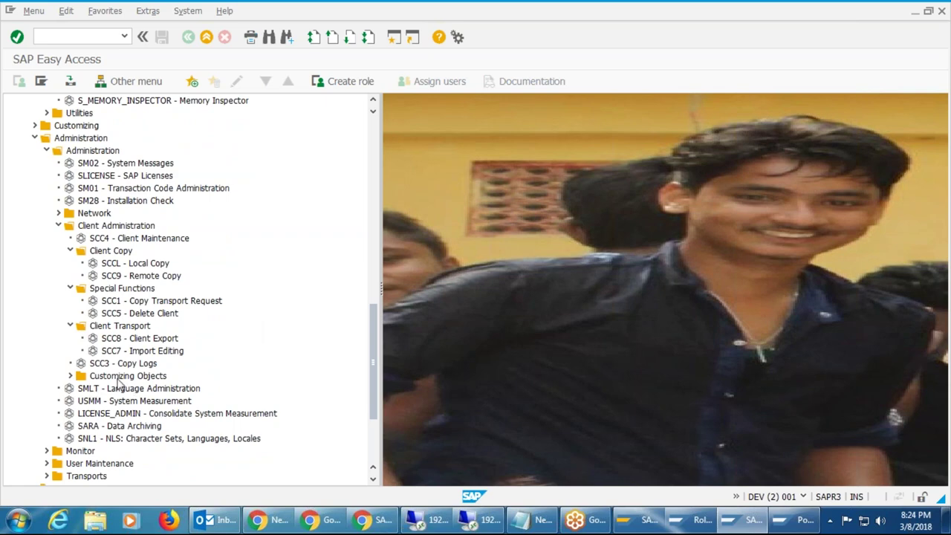
scroll(292, 344, up, 2)
scroll(292, 345, up, 7)
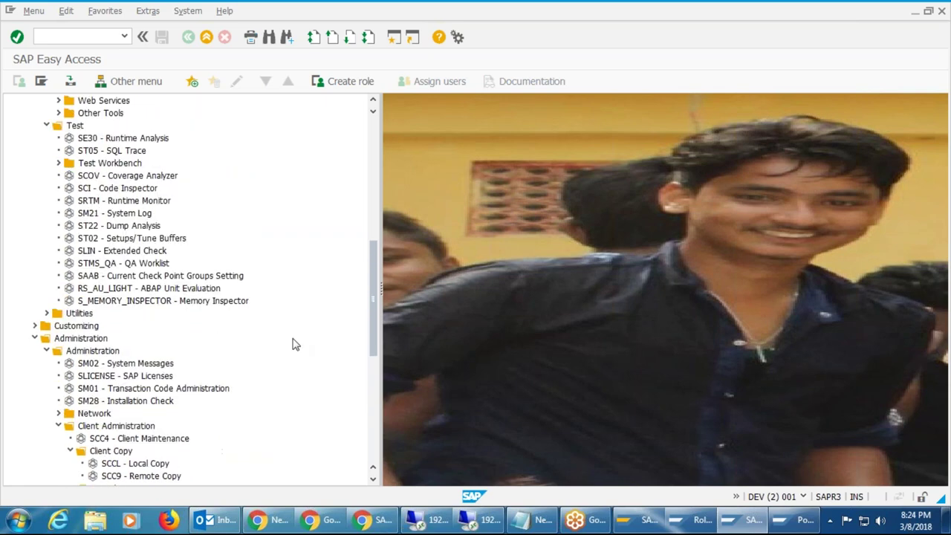
scroll(235, 301, up, 6)
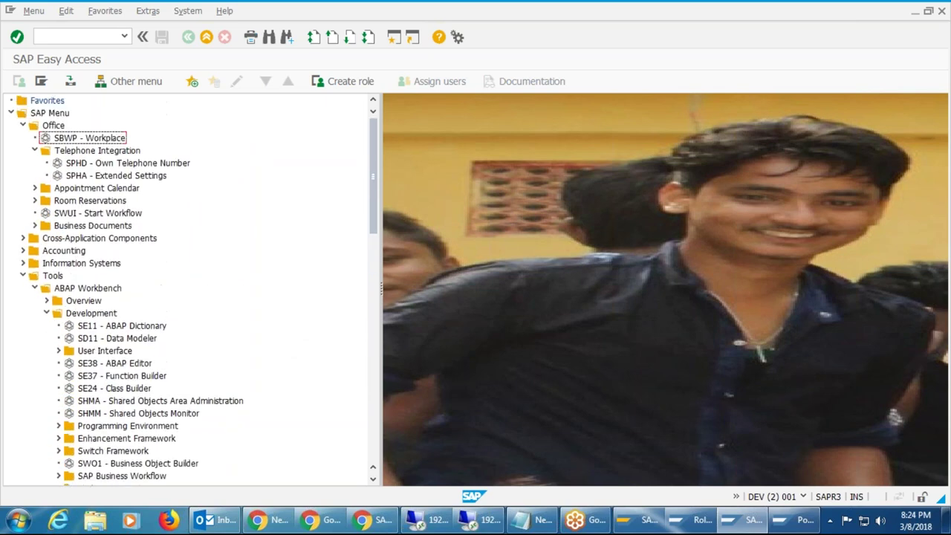
scroll(161, 294, down, 2)
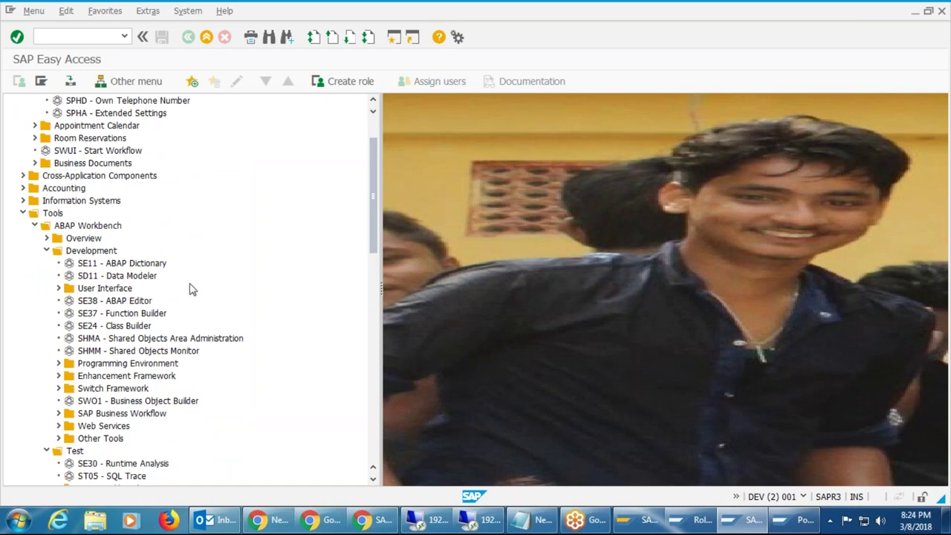
scroll(194, 294, down, 7)
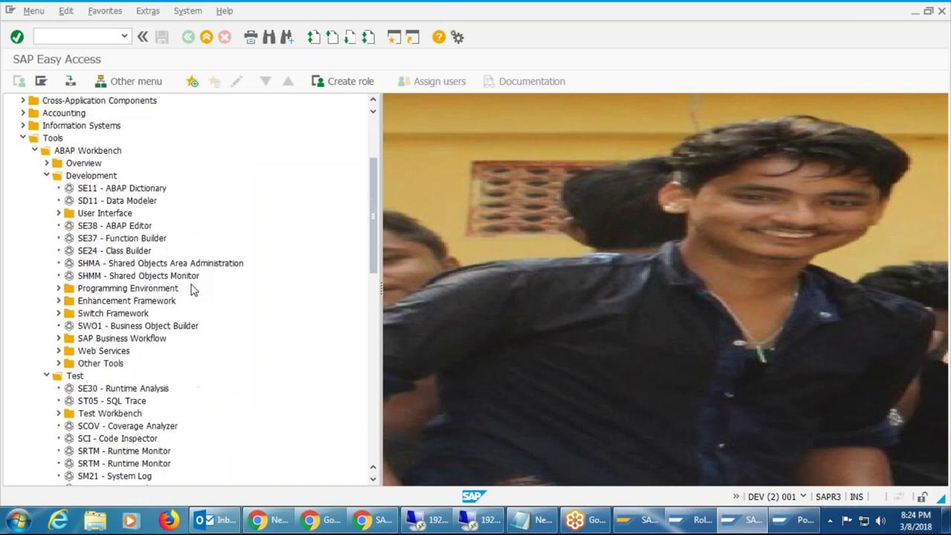
scroll(206, 303, down, 3)
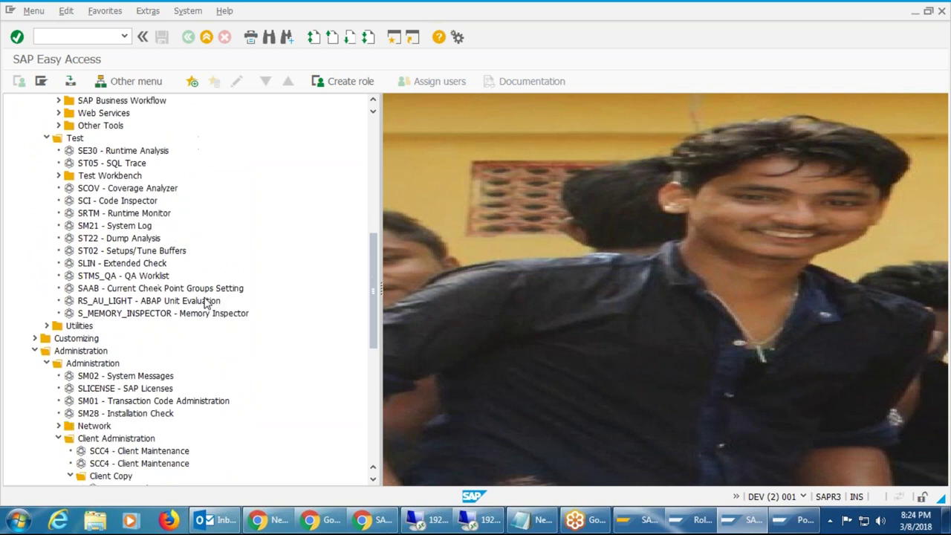
scroll(206, 305, down, 1)
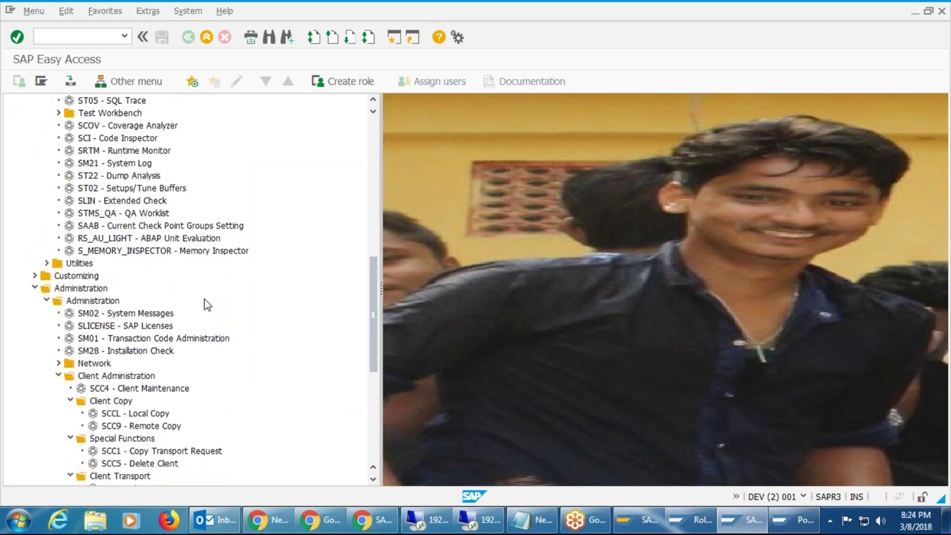
scroll(207, 305, down, 1)
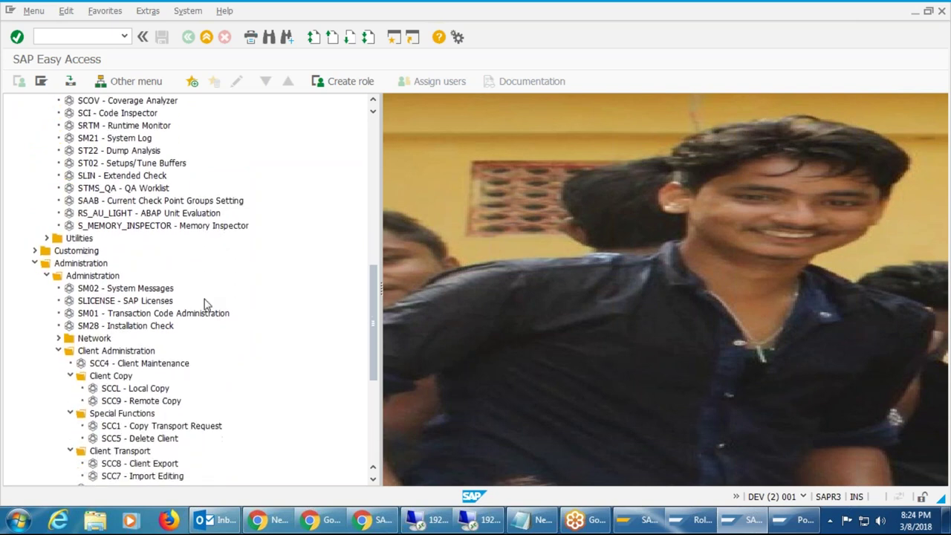
scroll(207, 305, down, 6)
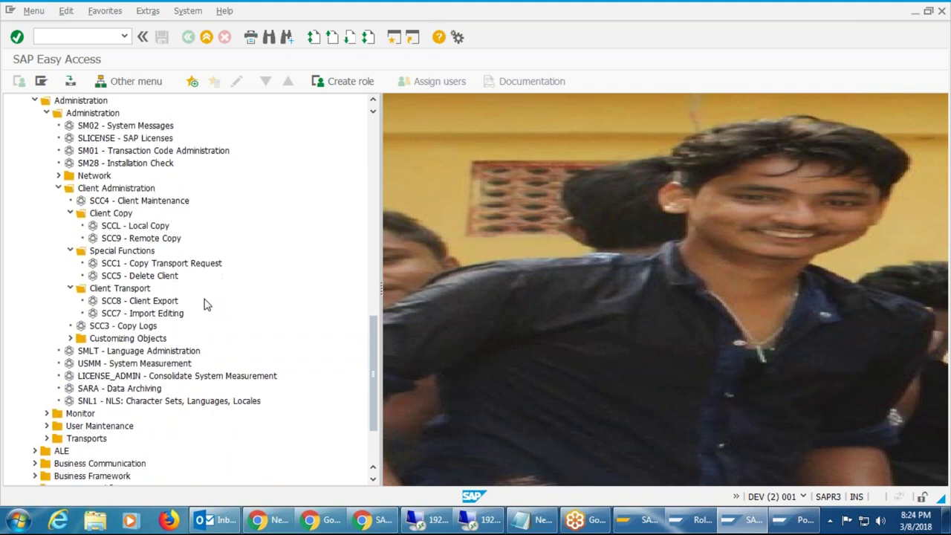
scroll(207, 305, down, 1)
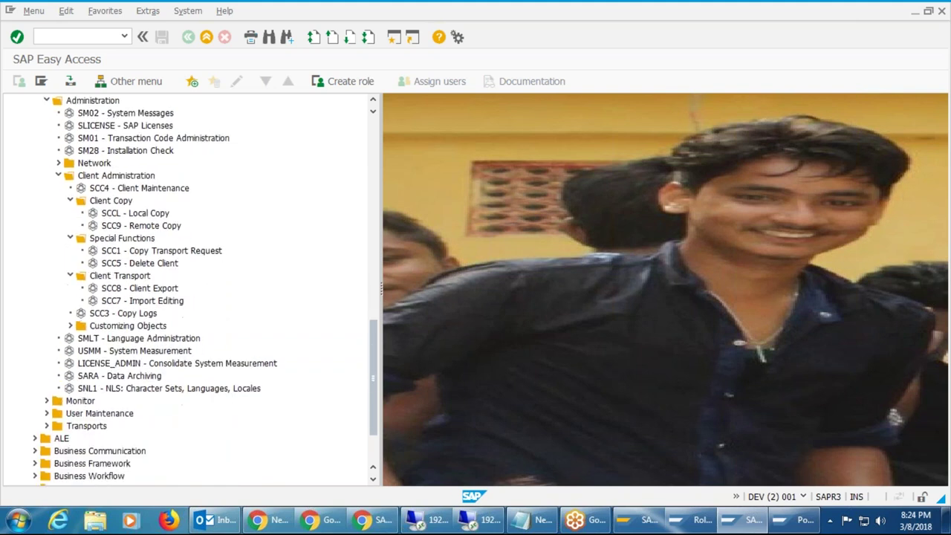
Switch to the ECC client 800 session, check its system info, and run /nmm01 Create Material.
click(785, 522)
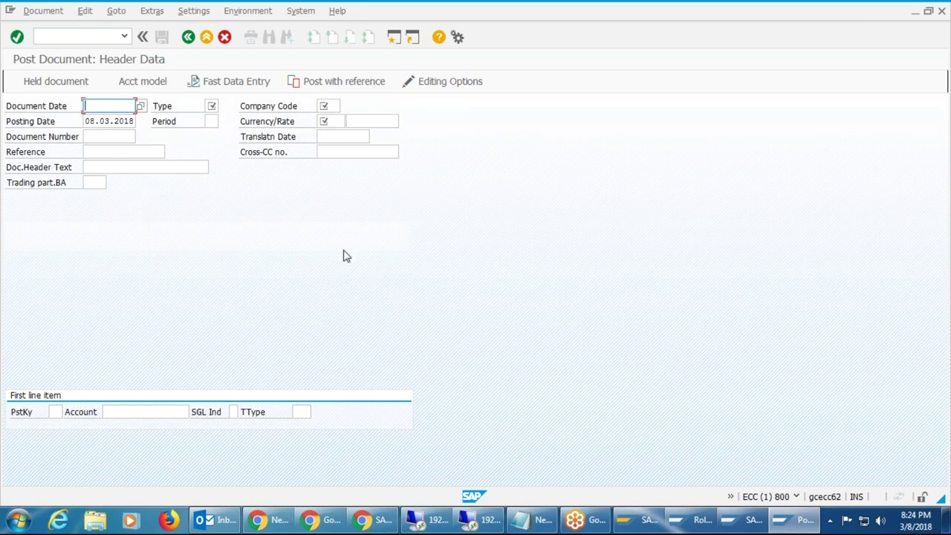
click(797, 498)
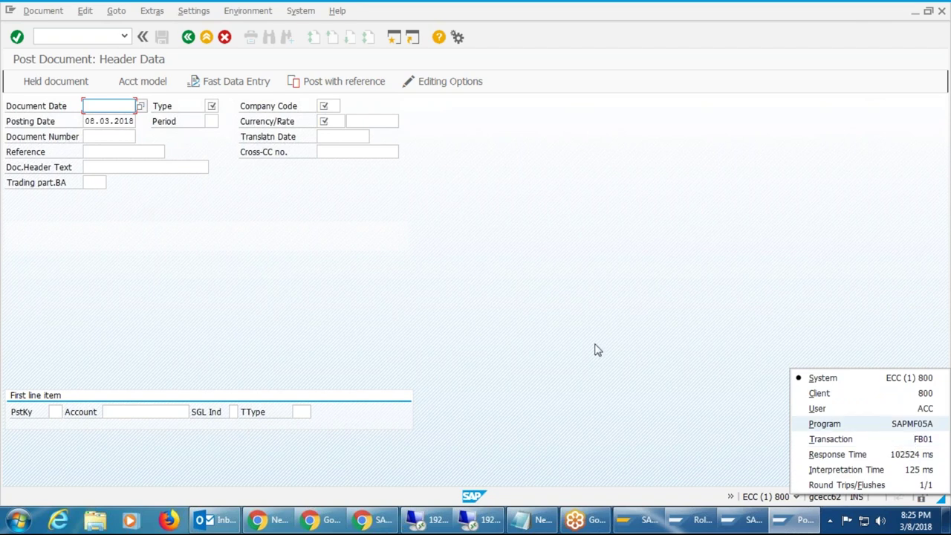
click(81, 37)
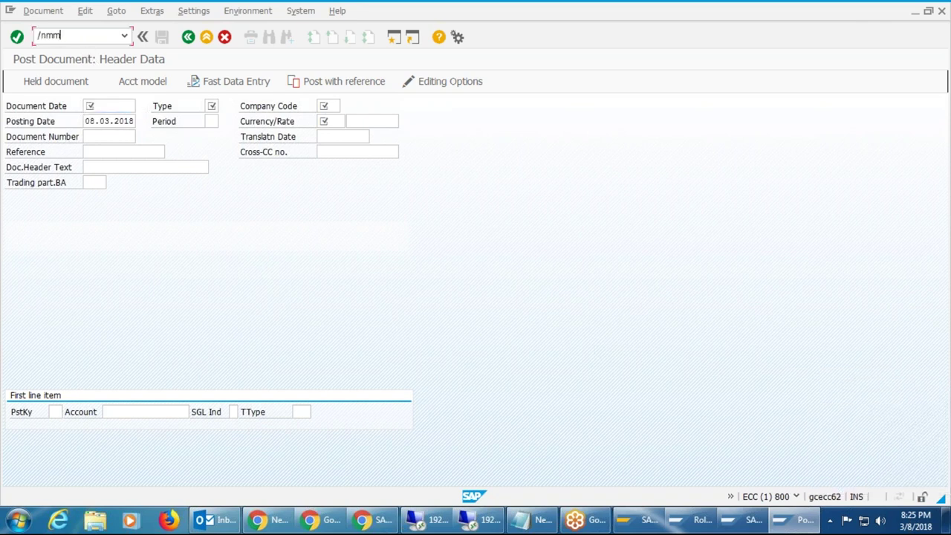
key(Return)
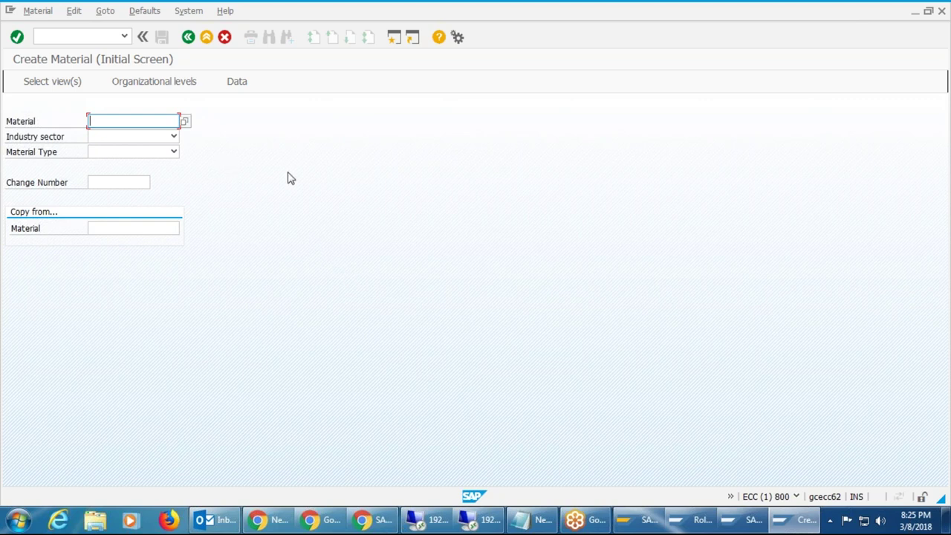
click(190, 11)
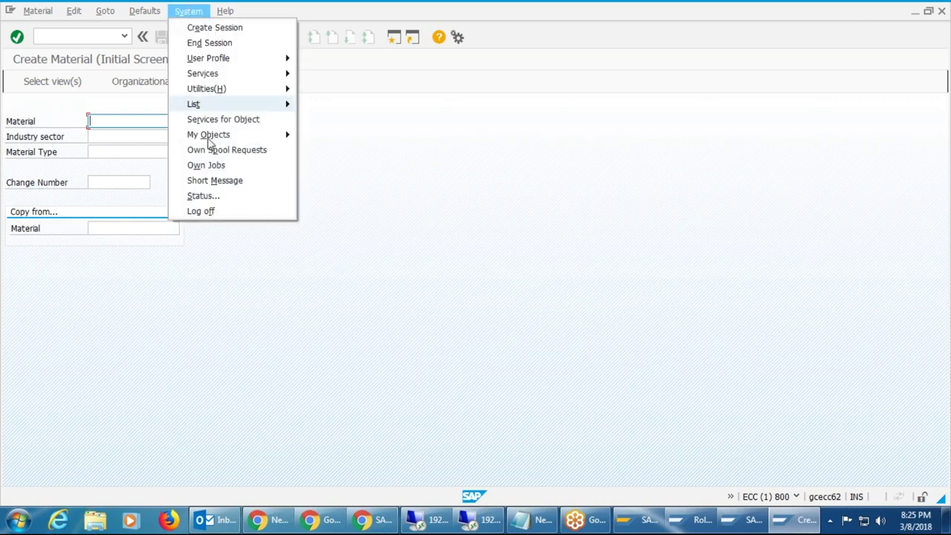
click(238, 195)
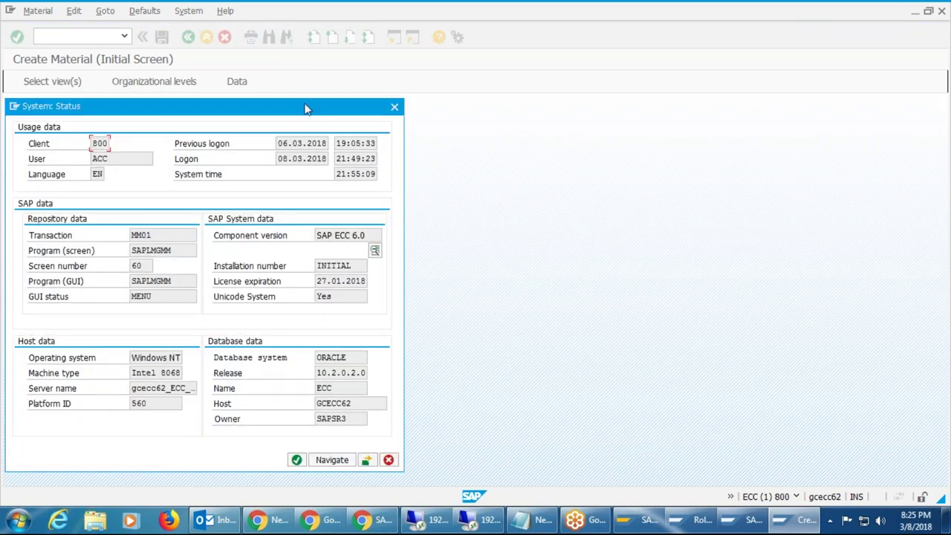
drag(305, 110, 474, 104)
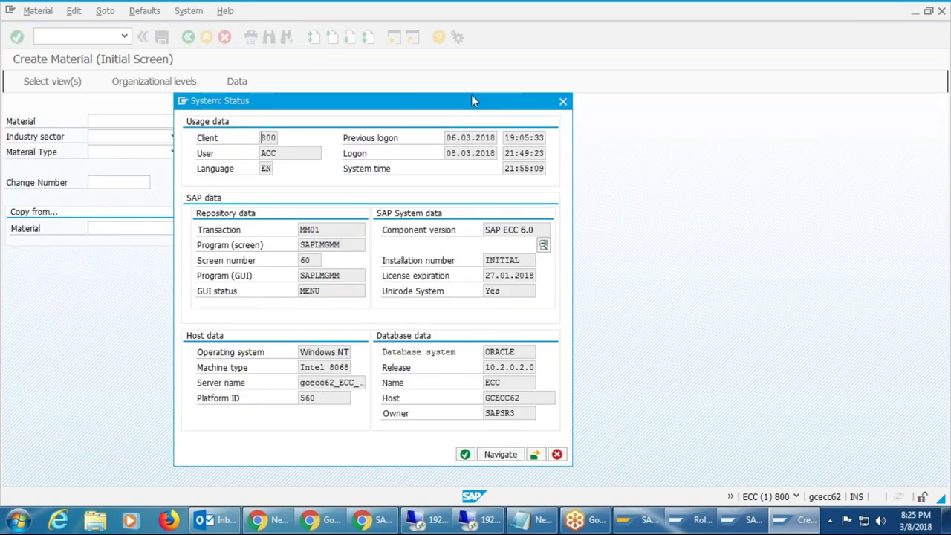
click(543, 245)
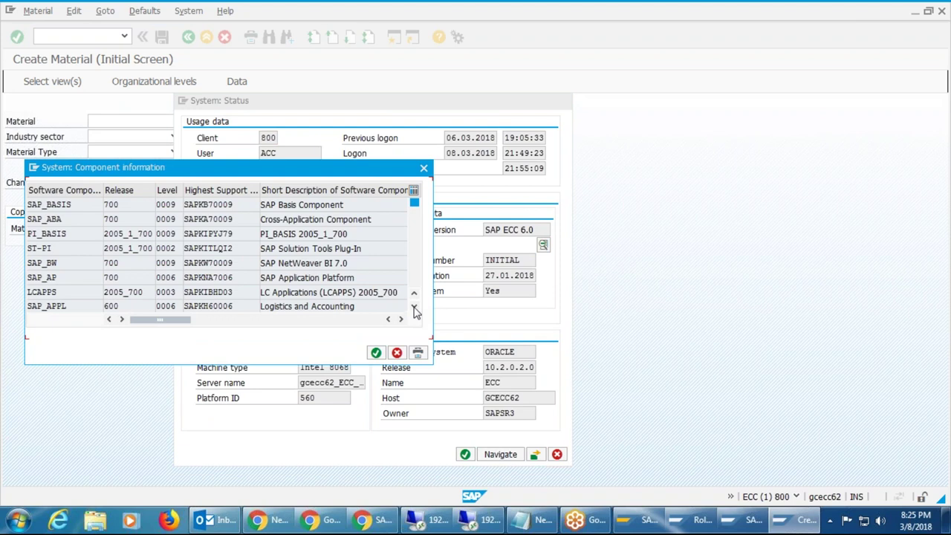
click(414, 306)
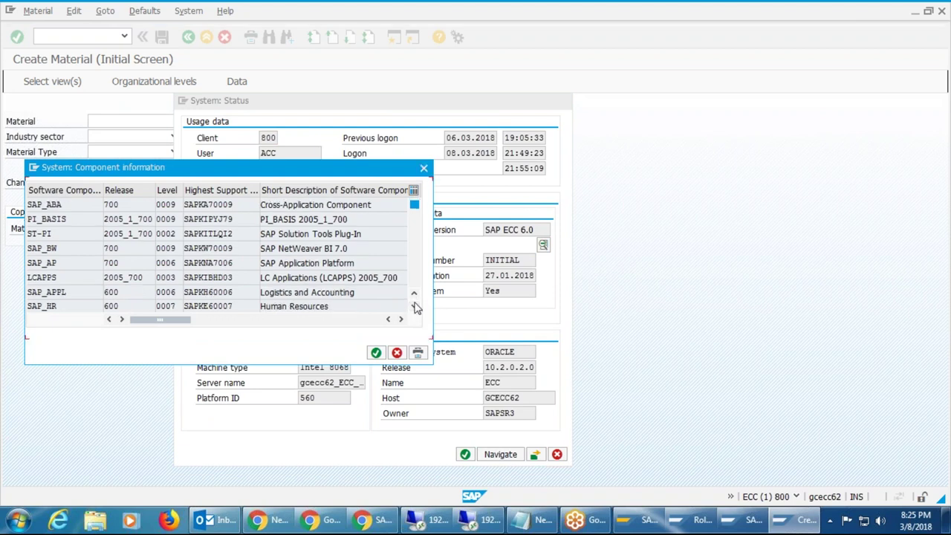
click(414, 306)
click(414, 306)
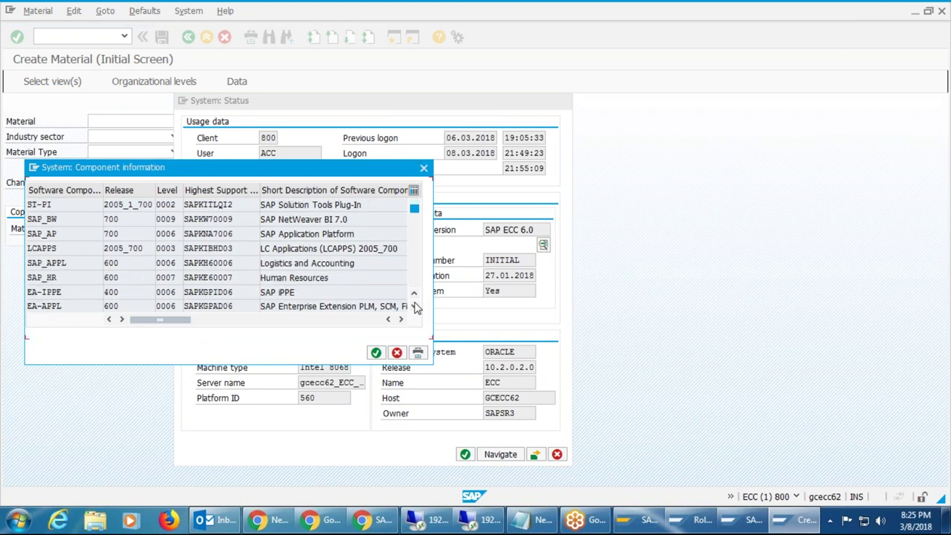
click(414, 306)
click(414, 306)
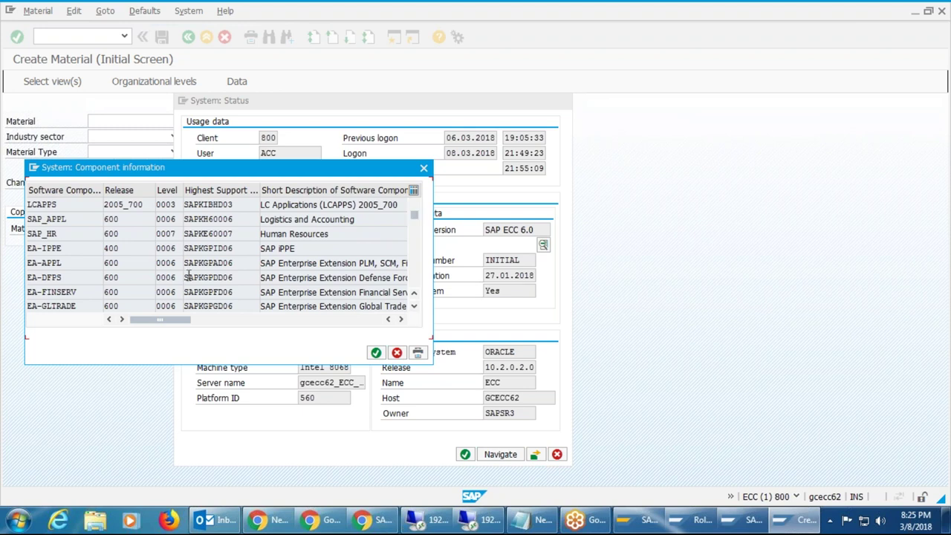
click(242, 216)
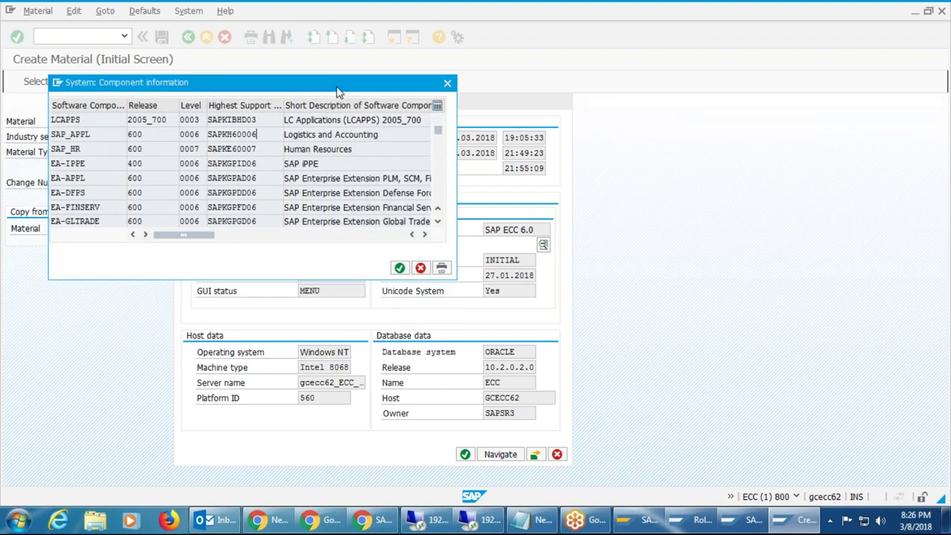
key(Tab)
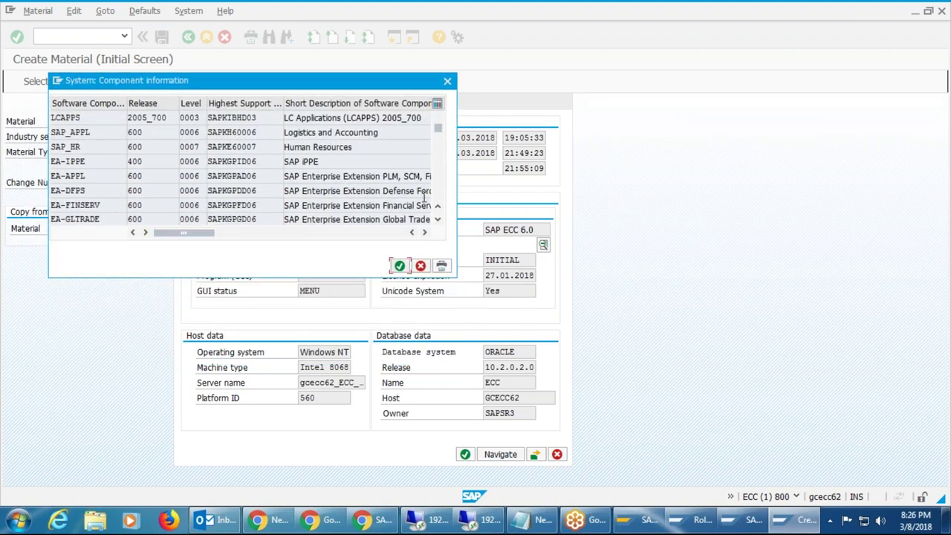
click(438, 221)
click(438, 222)
click(438, 221)
click(438, 222)
click(438, 221)
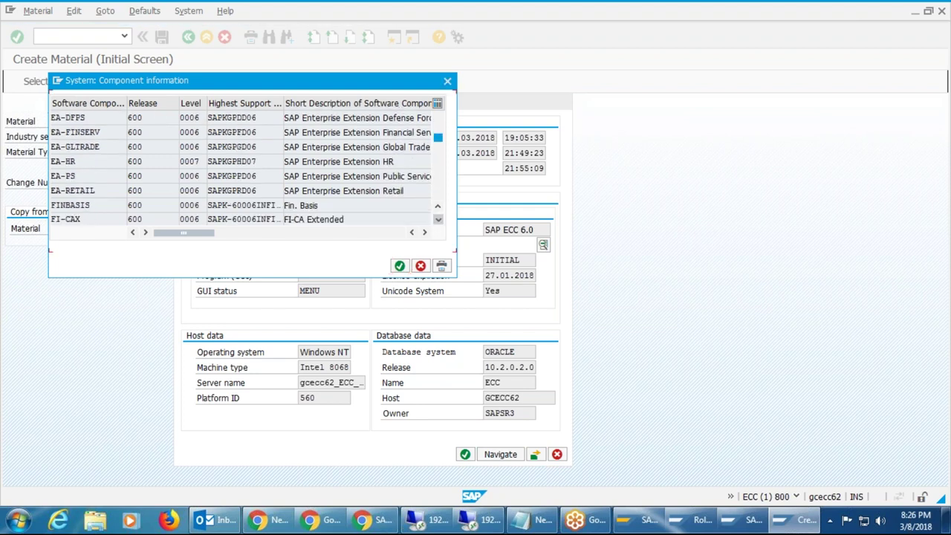
click(438, 221)
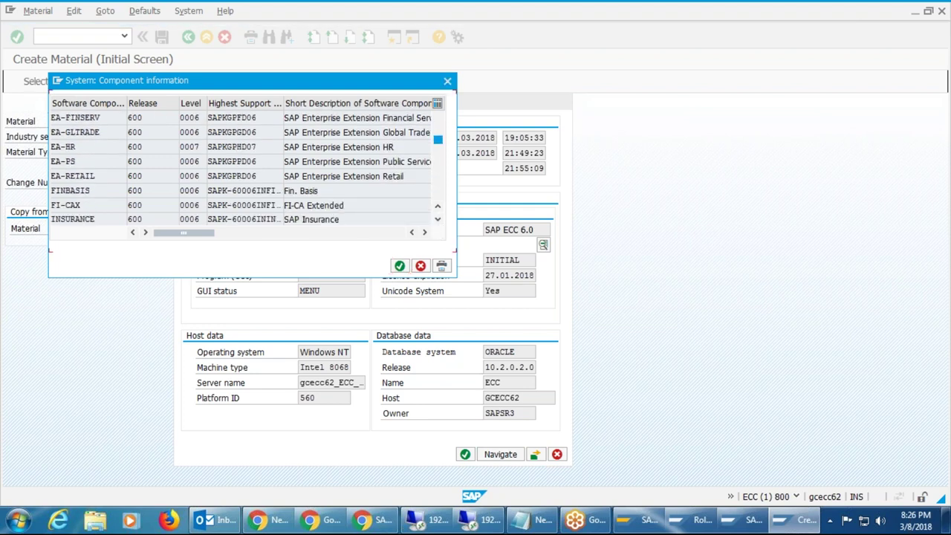
click(438, 221)
click(438, 222)
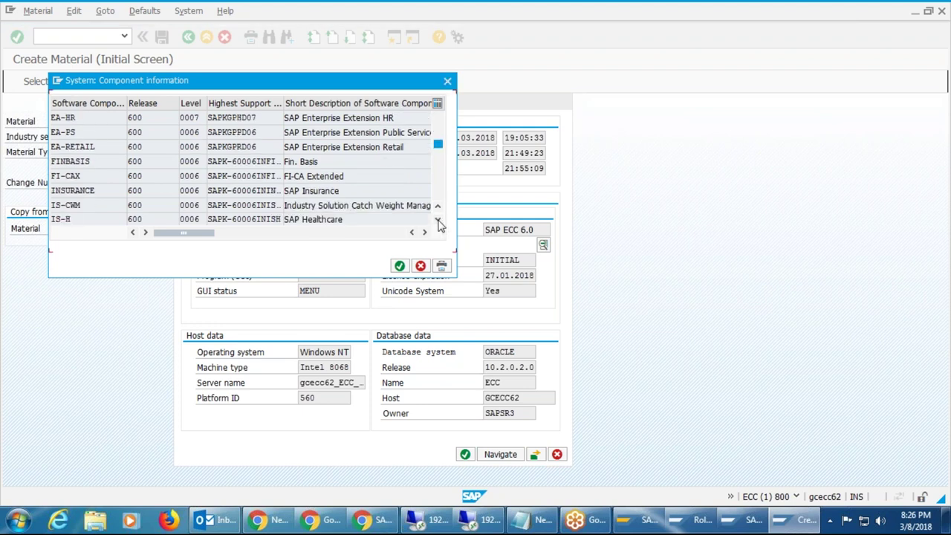
click(438, 221)
click(439, 222)
click(439, 221)
click(438, 220)
click(439, 220)
click(439, 220)
click(439, 220)
click(438, 220)
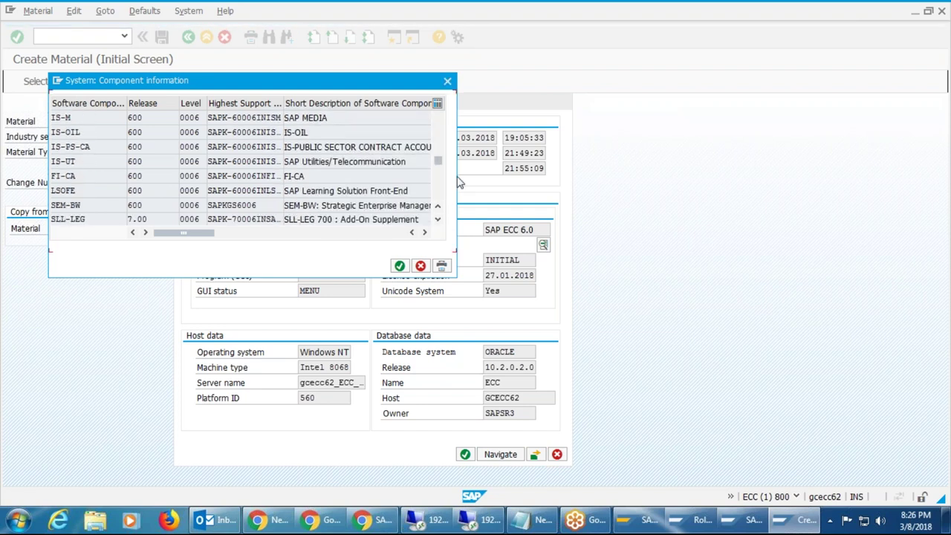
click(447, 82)
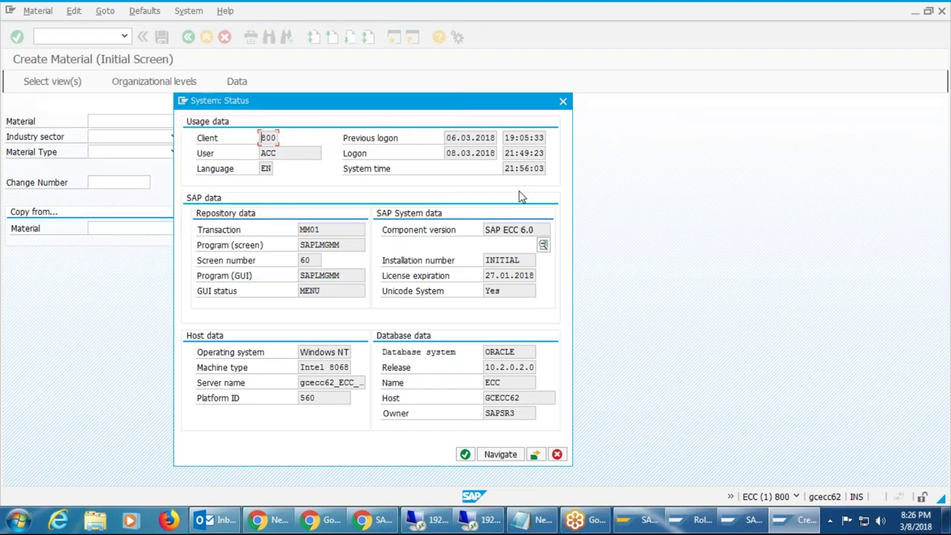
click(563, 102)
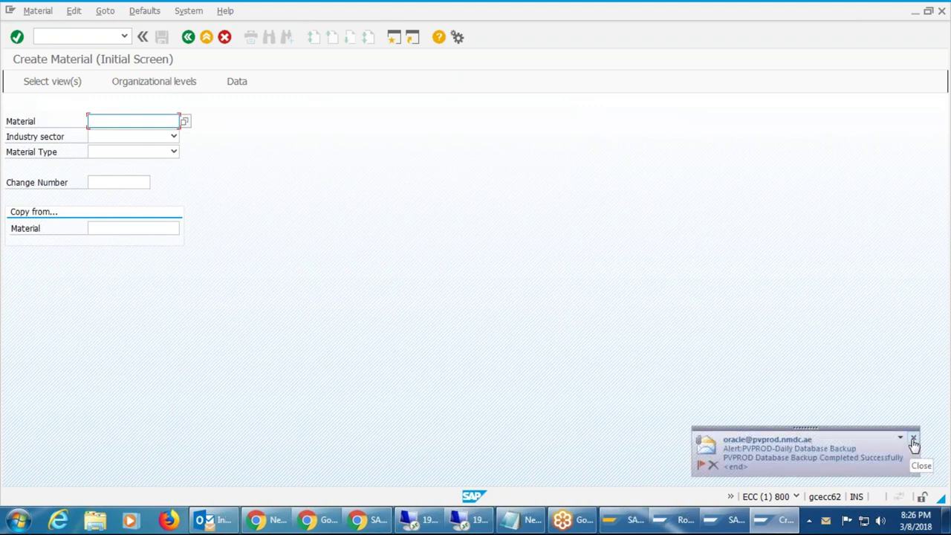
click(915, 440)
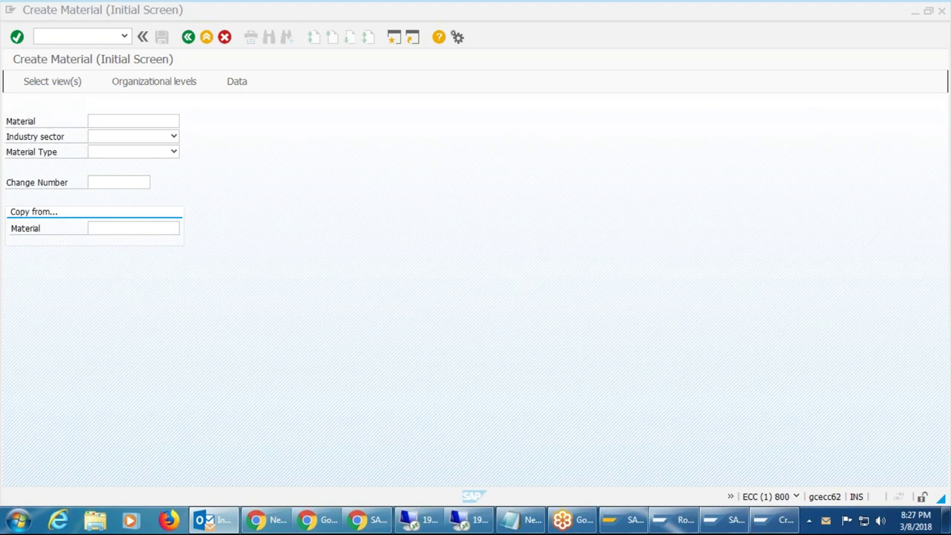
mouse_move(637, 524)
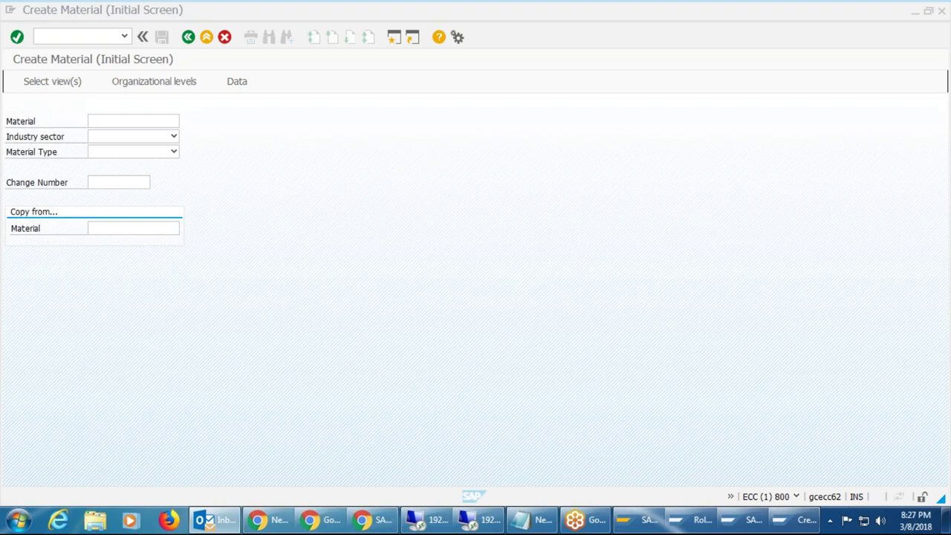
click(49, 35)
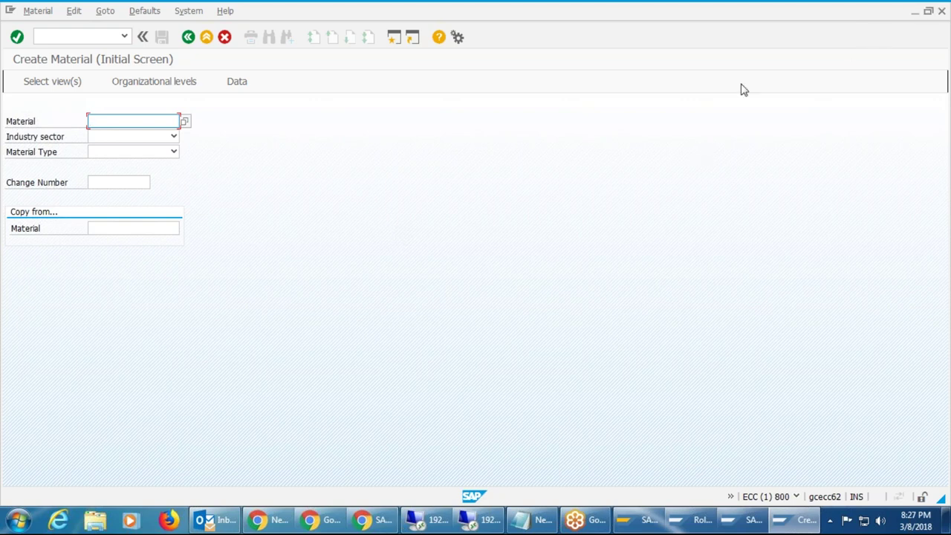
click(650, 523)
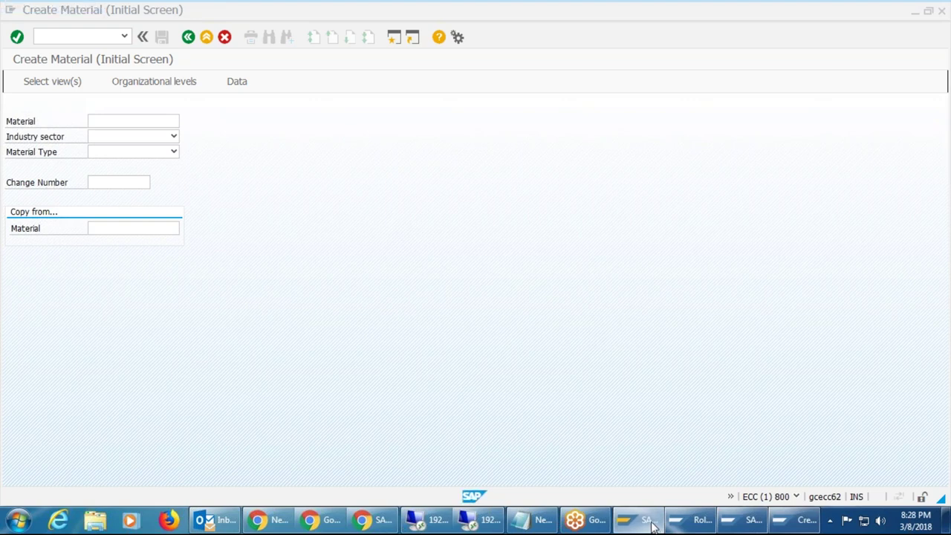
Bring the Z_TEST_4 Role Maintenance window back in front and open its Utilities menu.
click(697, 523)
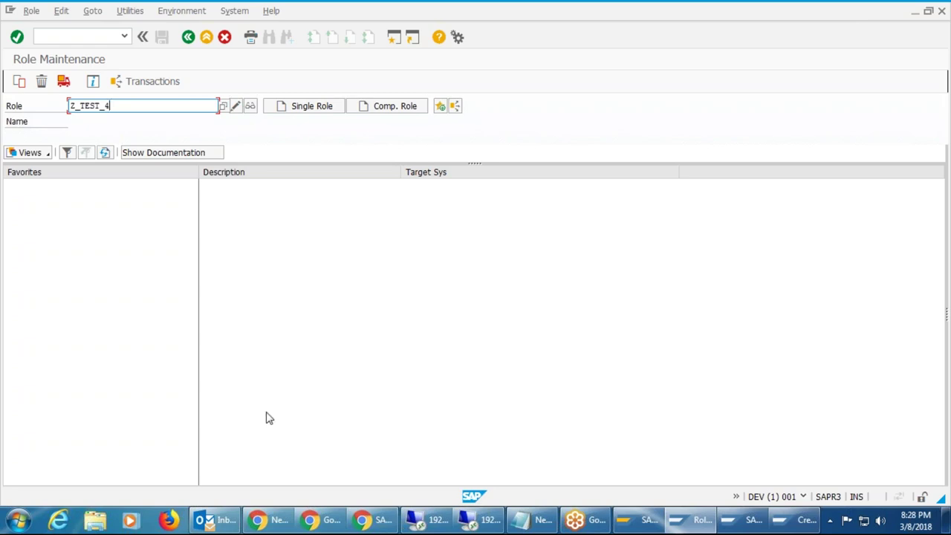
mouse_move(226, 521)
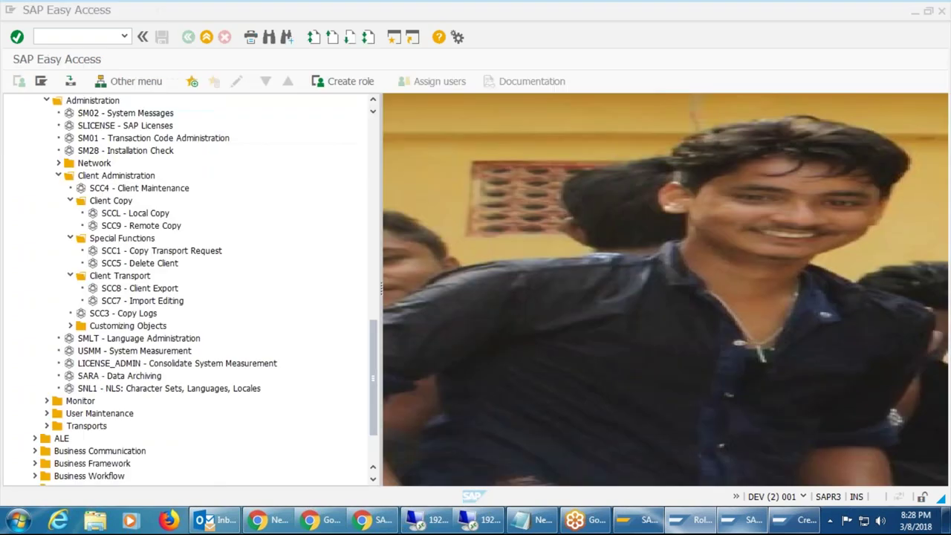
click(743, 519)
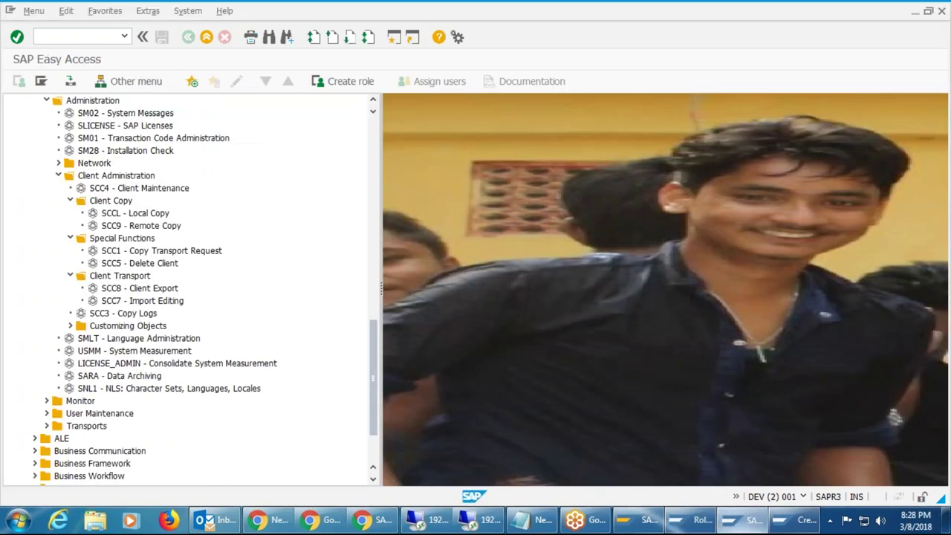
click(627, 524)
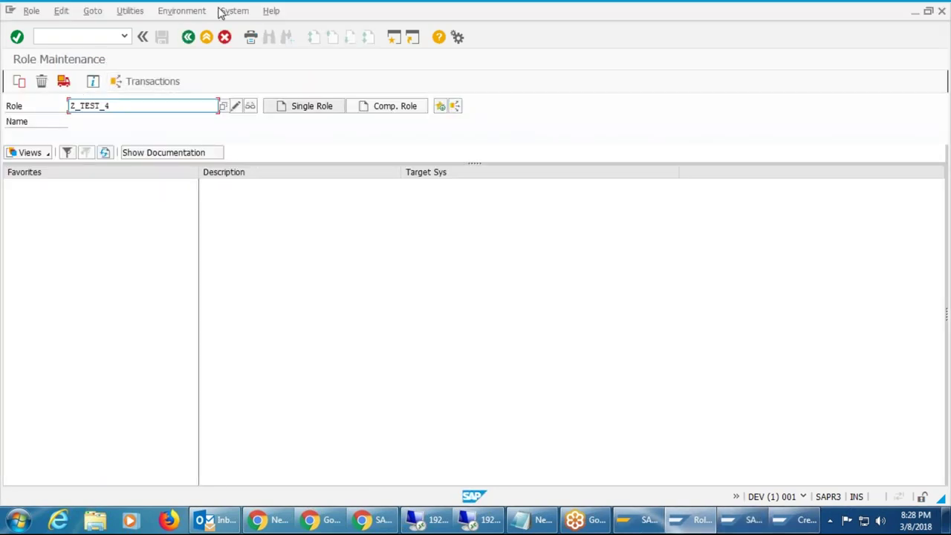
click(130, 10)
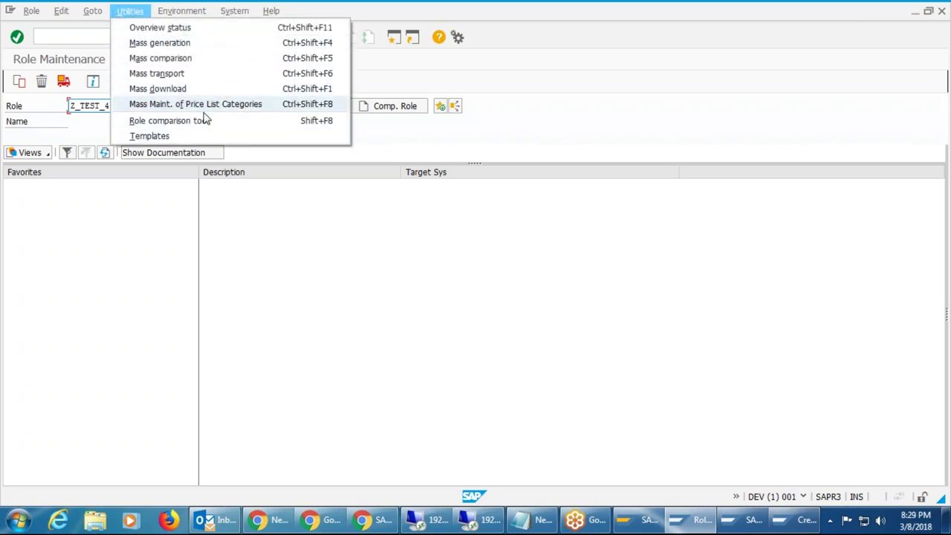
Open Mass transport and set Z_TEST_1 as the first role using a Z_* search.
click(178, 74)
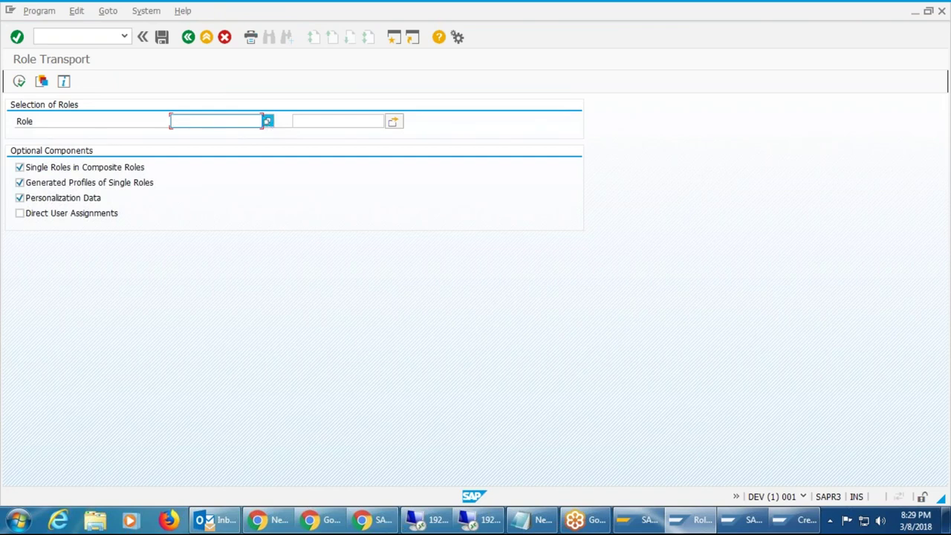
text(z_*)
click(267, 121)
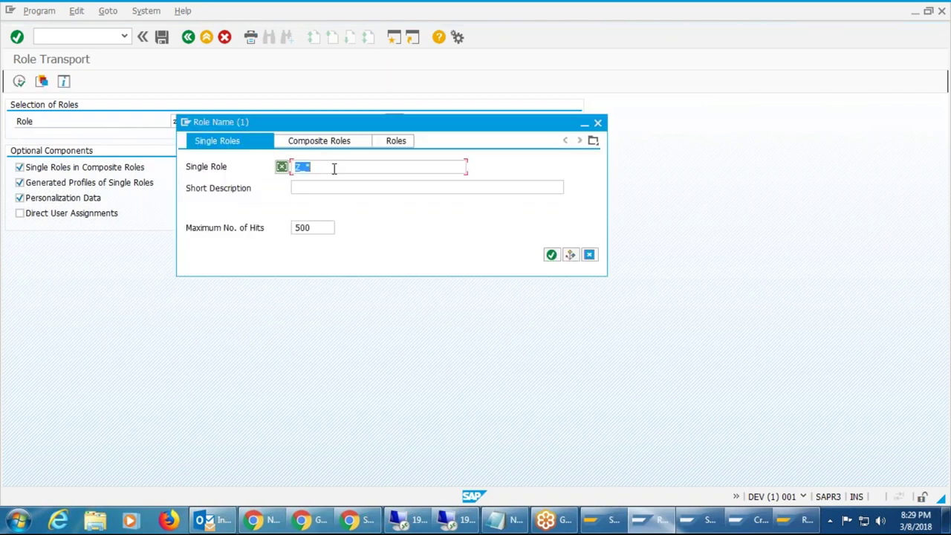
click(335, 169)
click(551, 256)
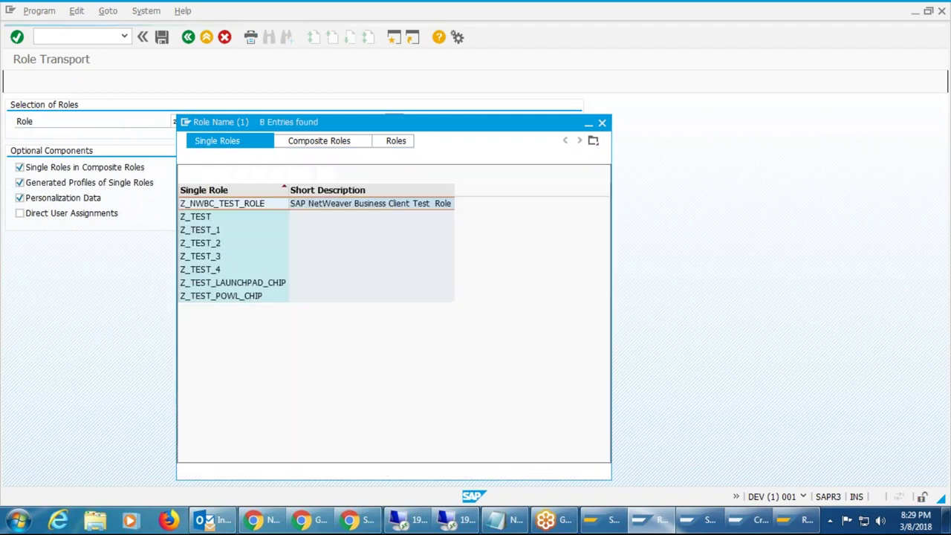
click(195, 220)
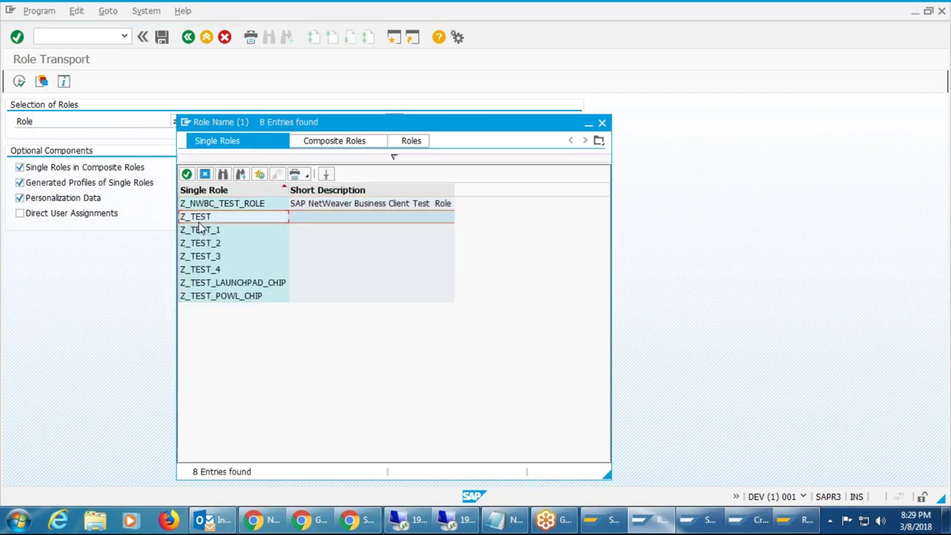
click(211, 235)
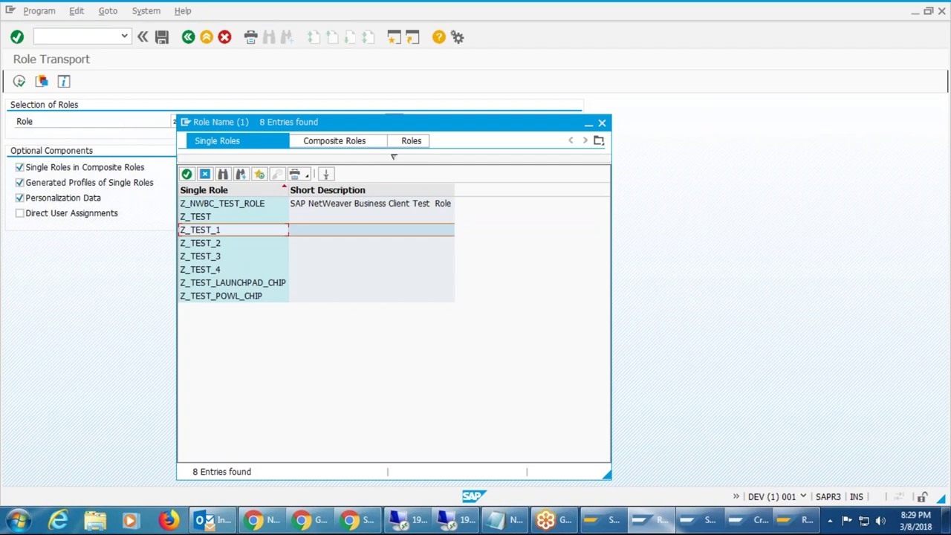
double_click(216, 232)
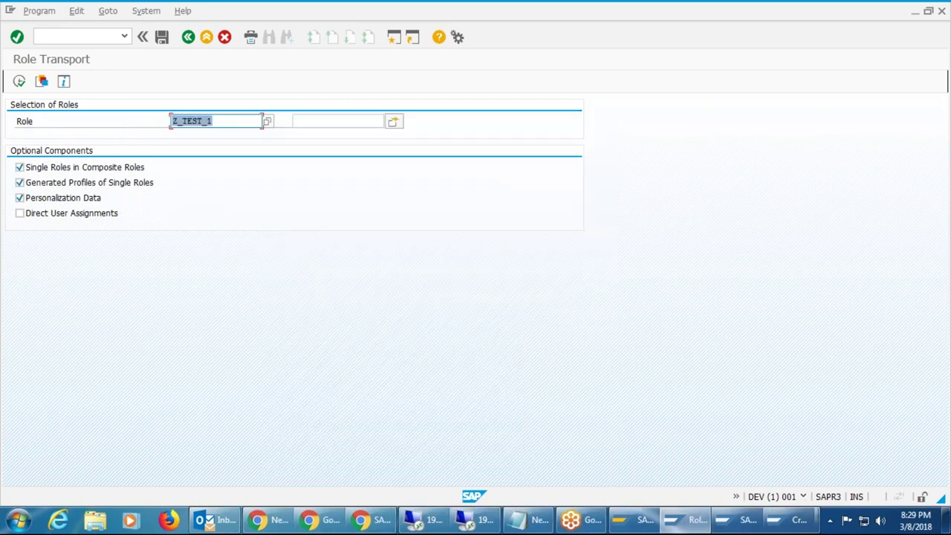
Set Z_TEST_4 as the range end via a Z_* search and execute the transport.
key(Tab)
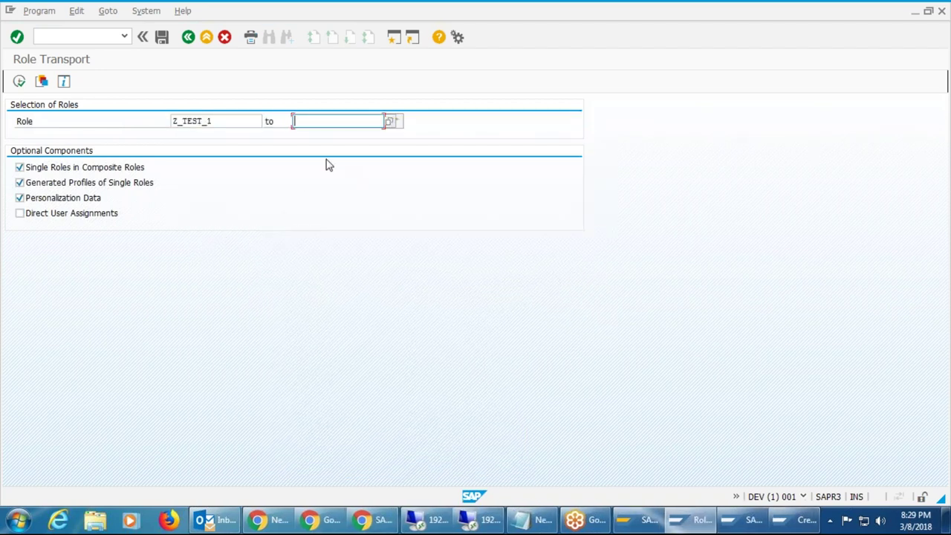
text(z_*)
click(388, 123)
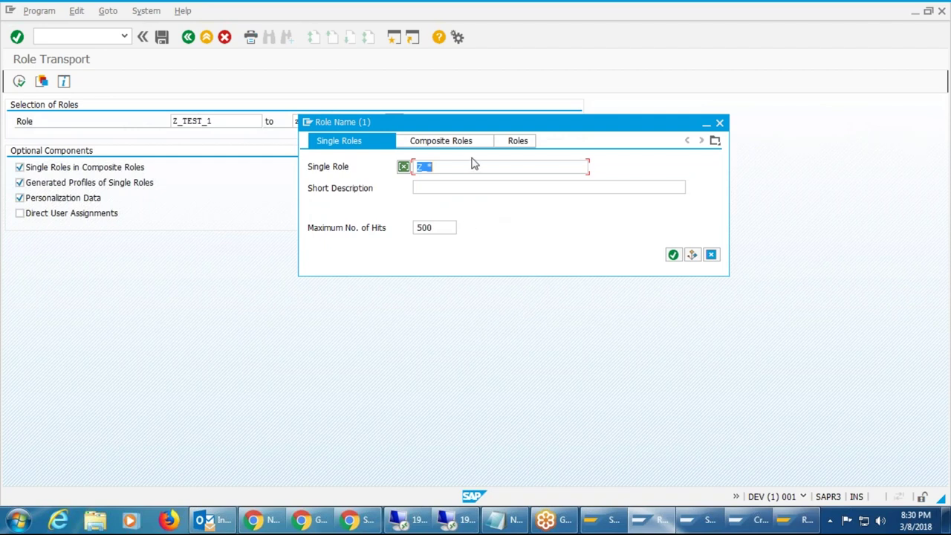
click(673, 254)
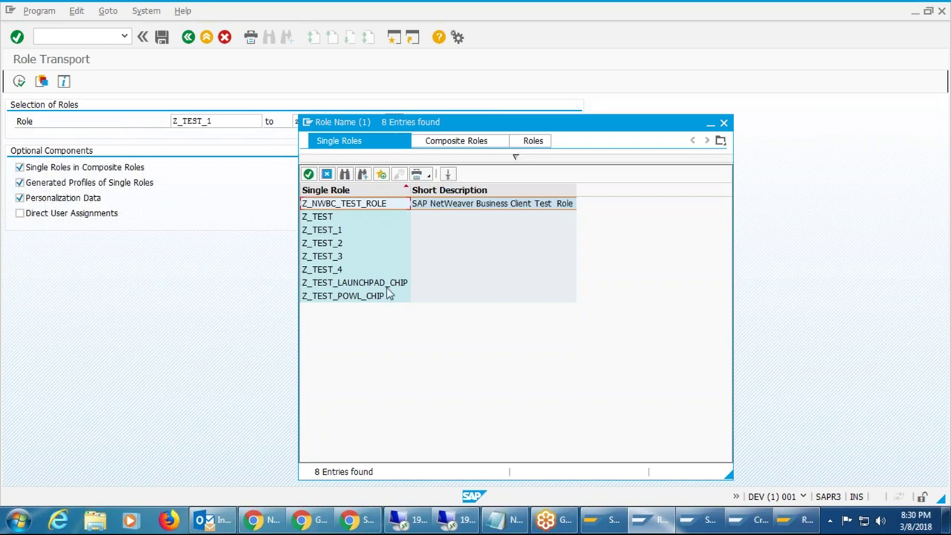
click(346, 271)
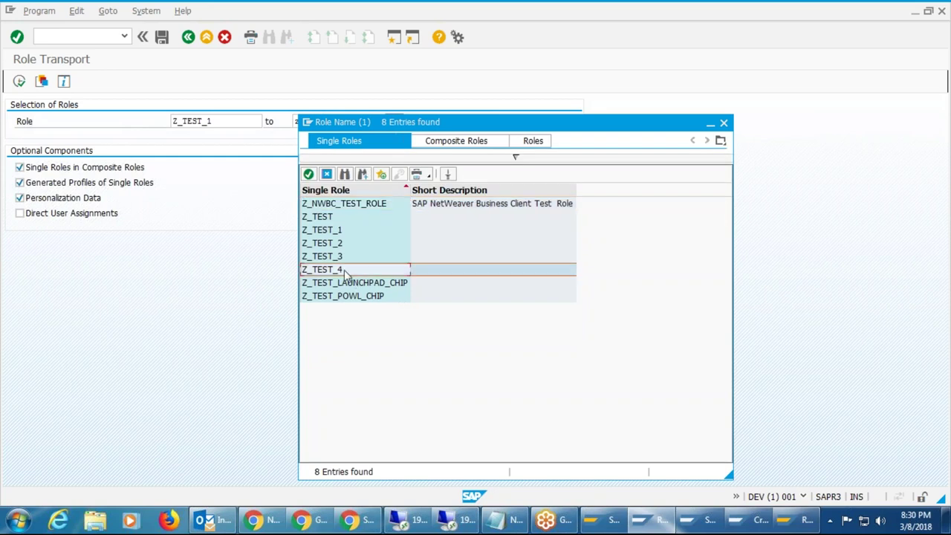
double_click(344, 270)
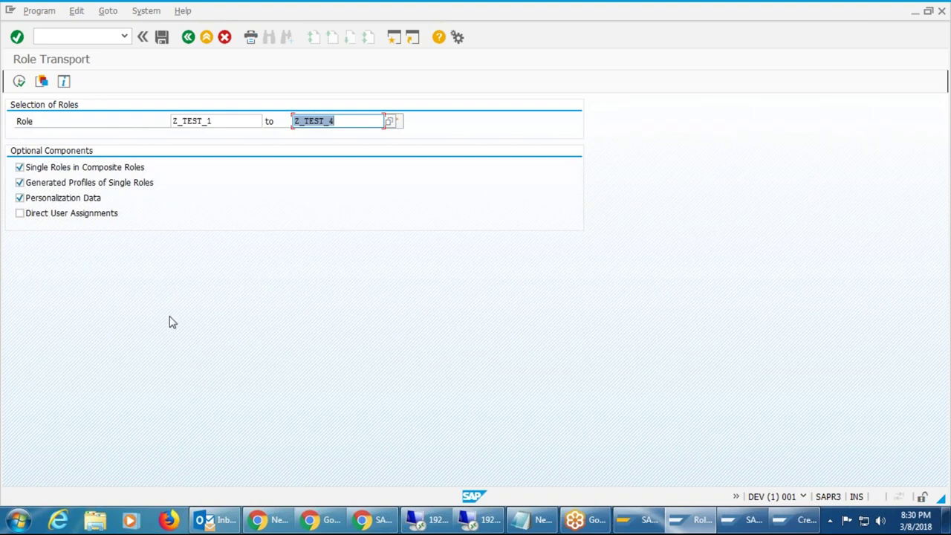
click(19, 82)
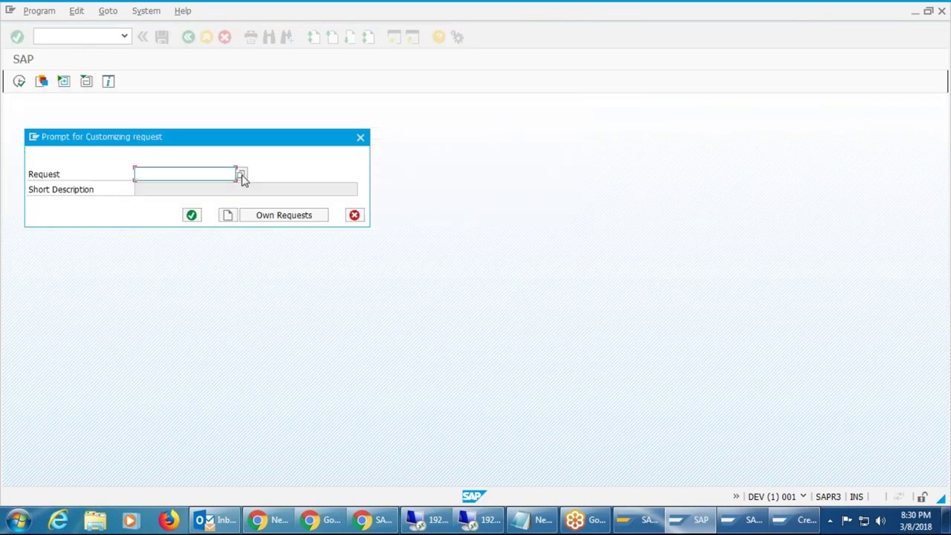
Choose Create Request in the Prompt for Customizing request.
drag(246, 144, 410, 117)
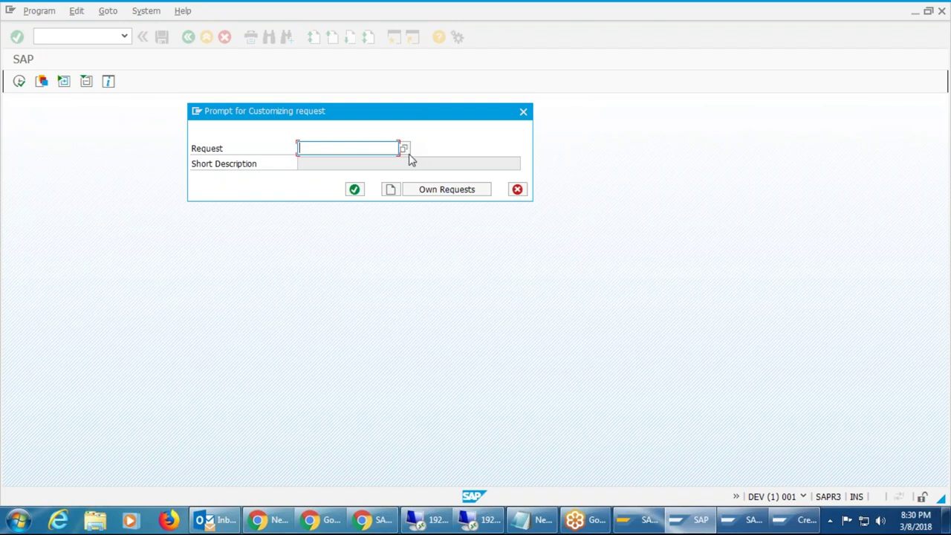
click(392, 190)
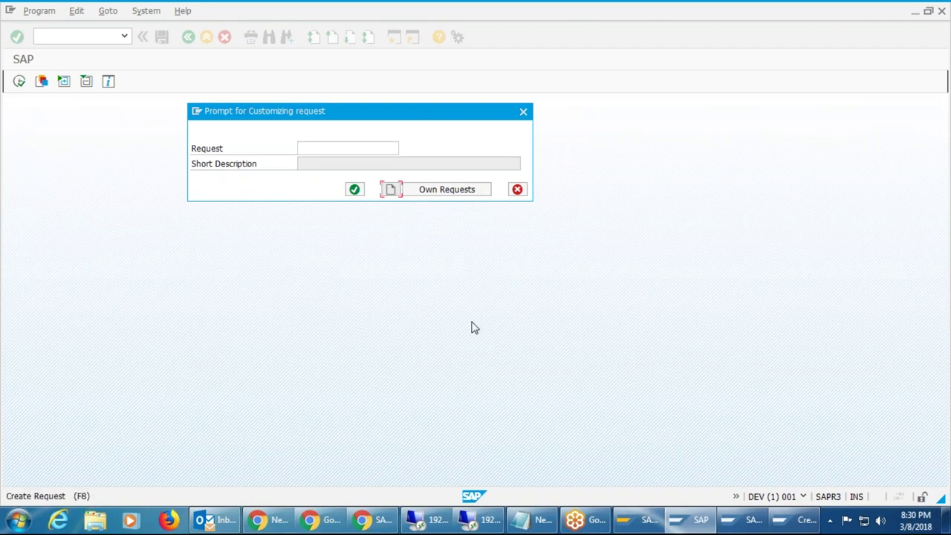
click(392, 190)
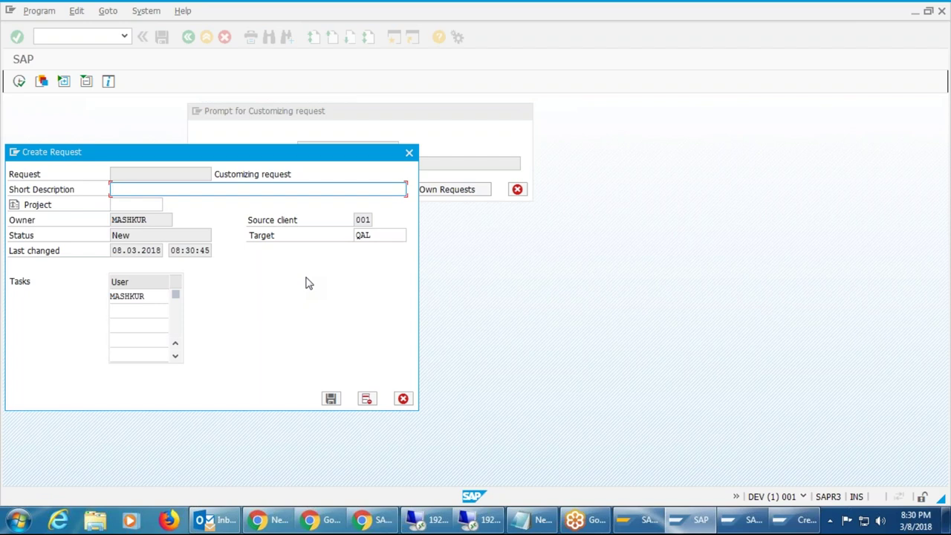
Save request 'Mass Role Transportation' from client 001 to QAL and confirm DEVK900006.
text(Mass Role Transportation)
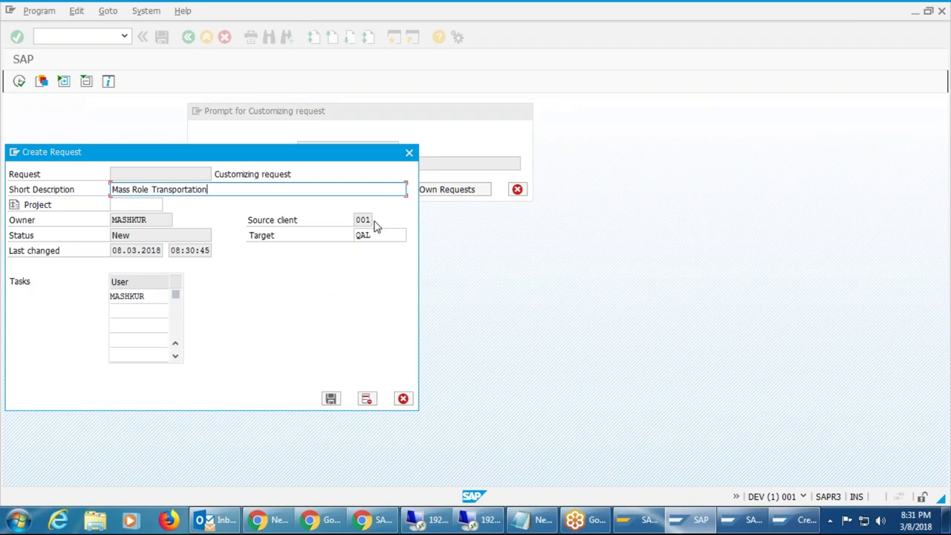
click(371, 220)
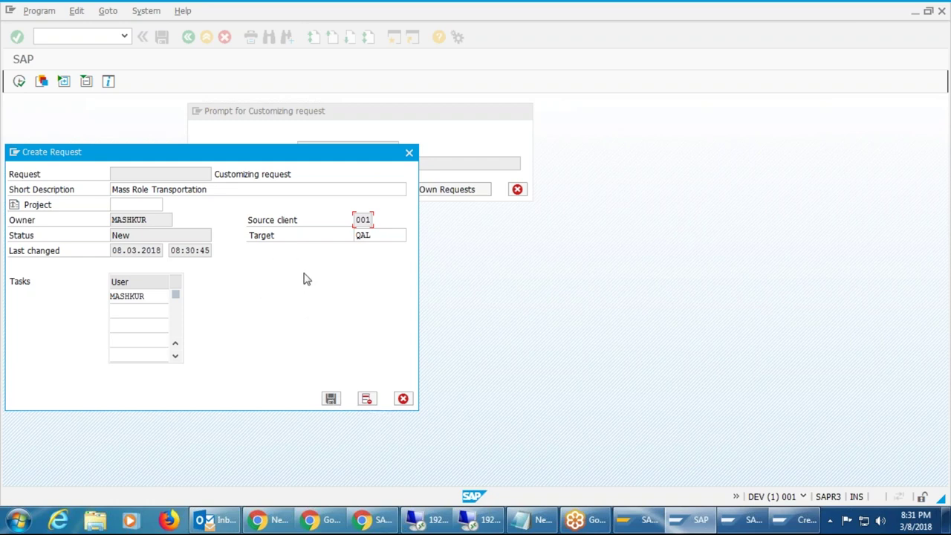
click(383, 234)
click(331, 400)
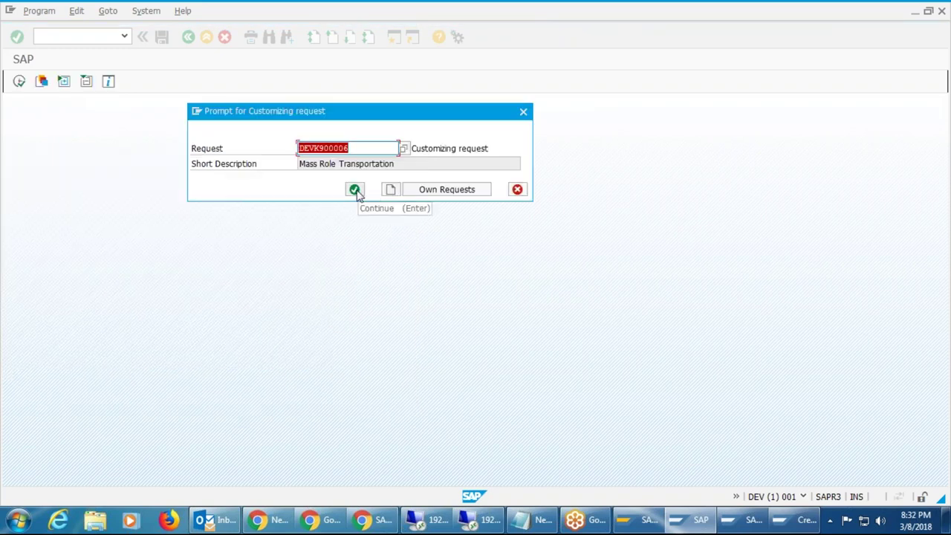
click(354, 190)
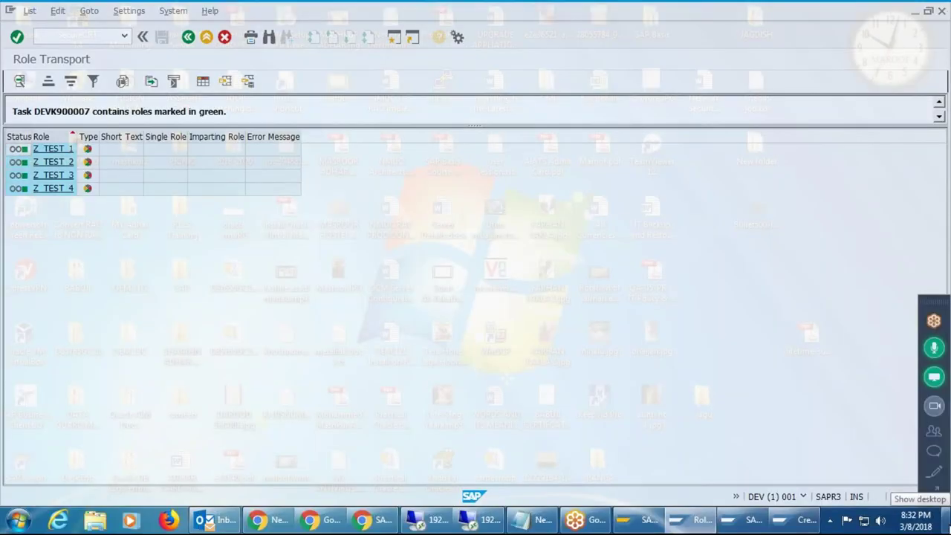
click(945, 521)
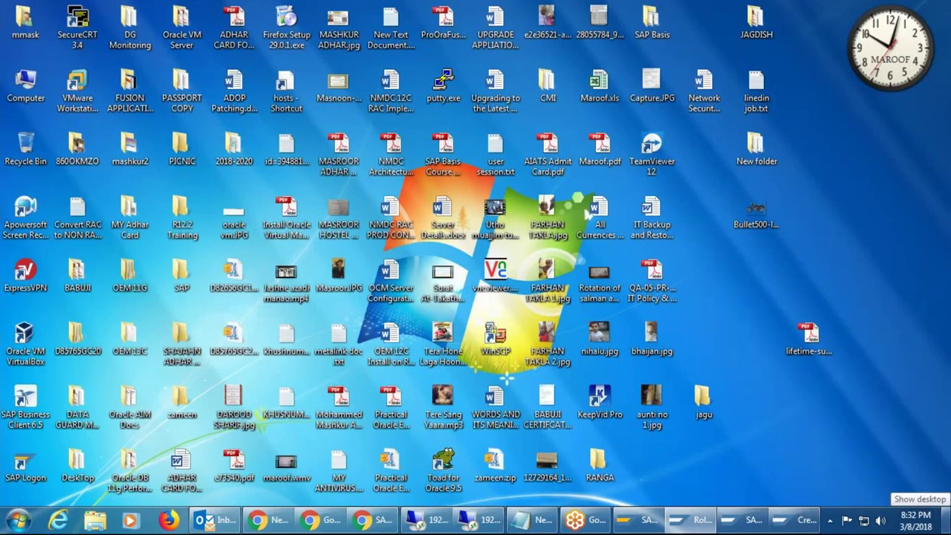
click(947, 520)
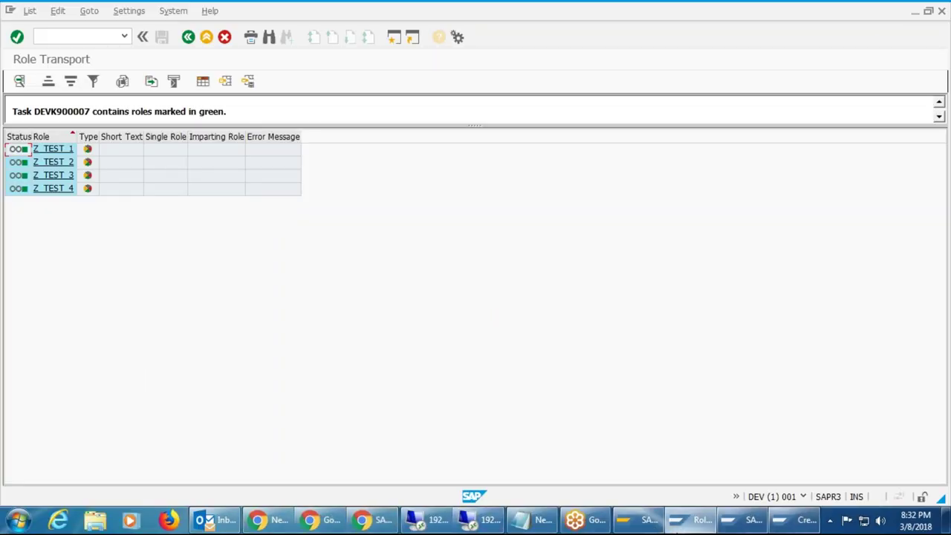
click(947, 521)
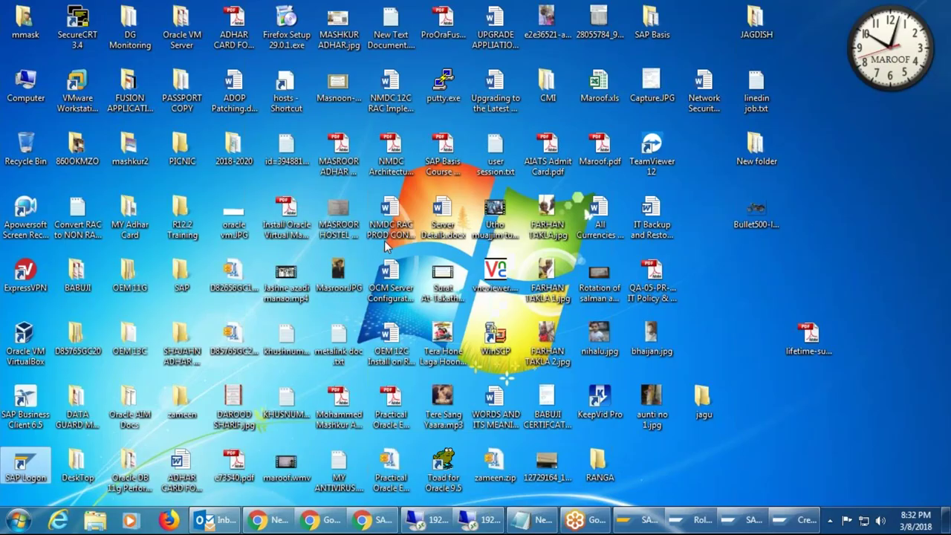
double_click(182, 273)
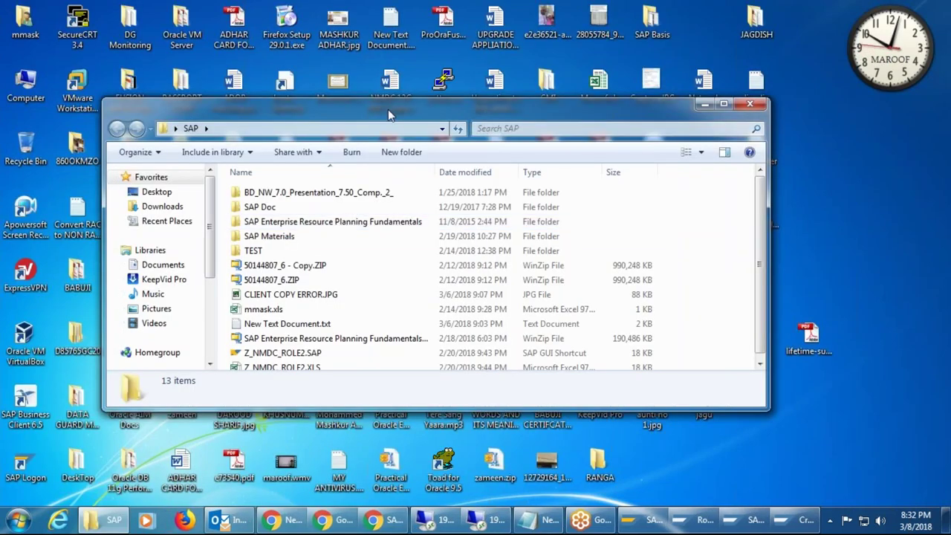
double_click(388, 110)
double_click(152, 104)
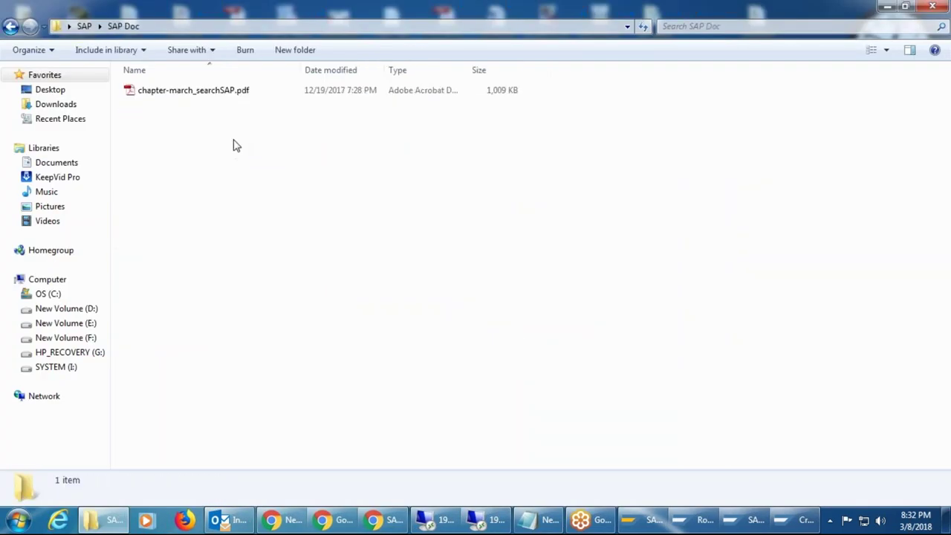
click(10, 27)
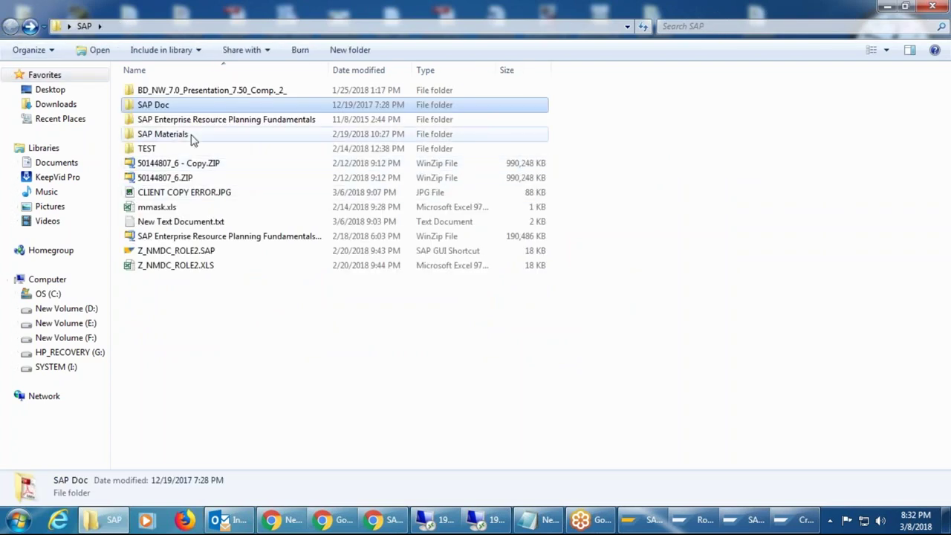
double_click(163, 134)
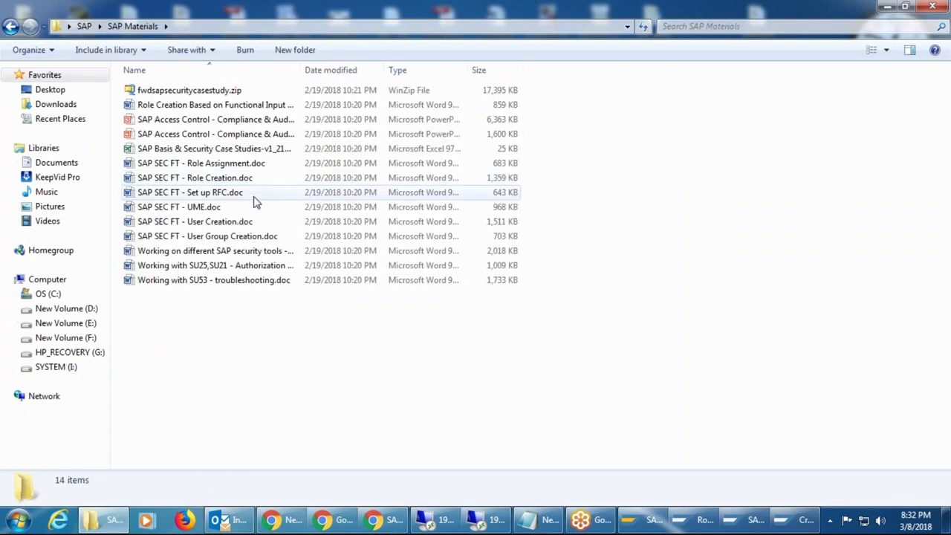
click(202, 119)
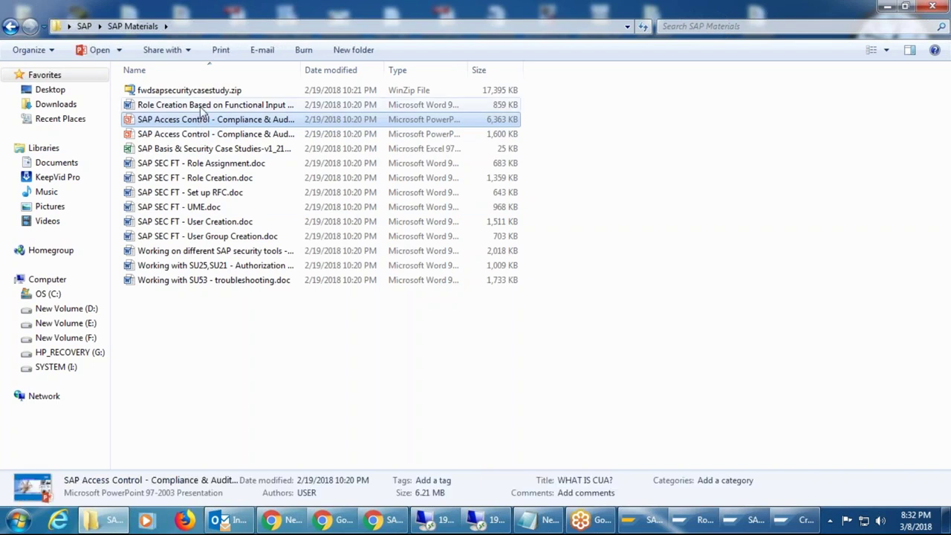
key(Up)
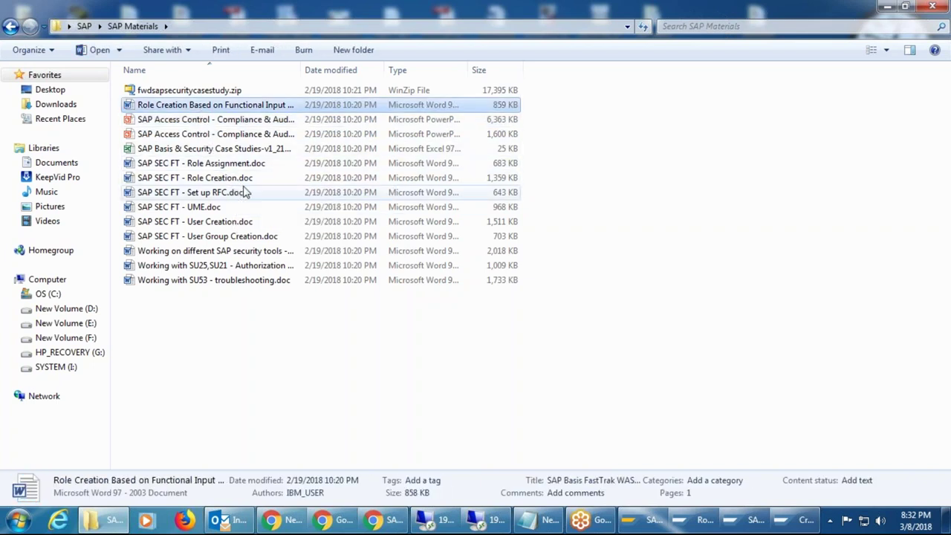
click(237, 163)
click(238, 179)
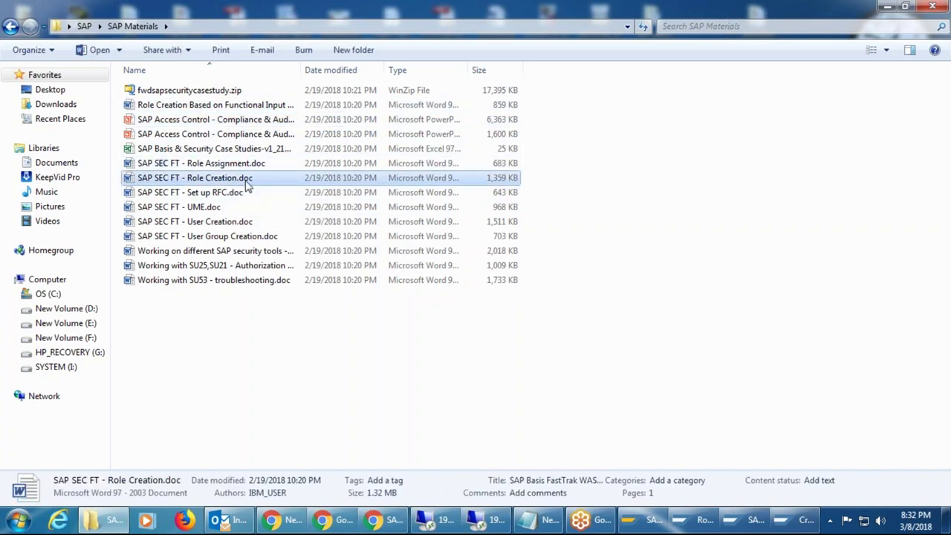
click(240, 193)
click(222, 208)
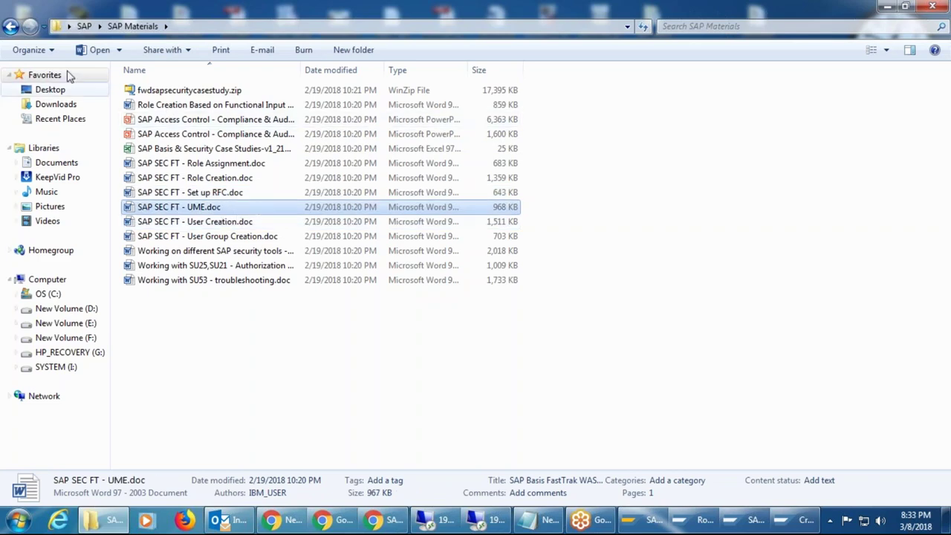
click(9, 26)
click(888, 8)
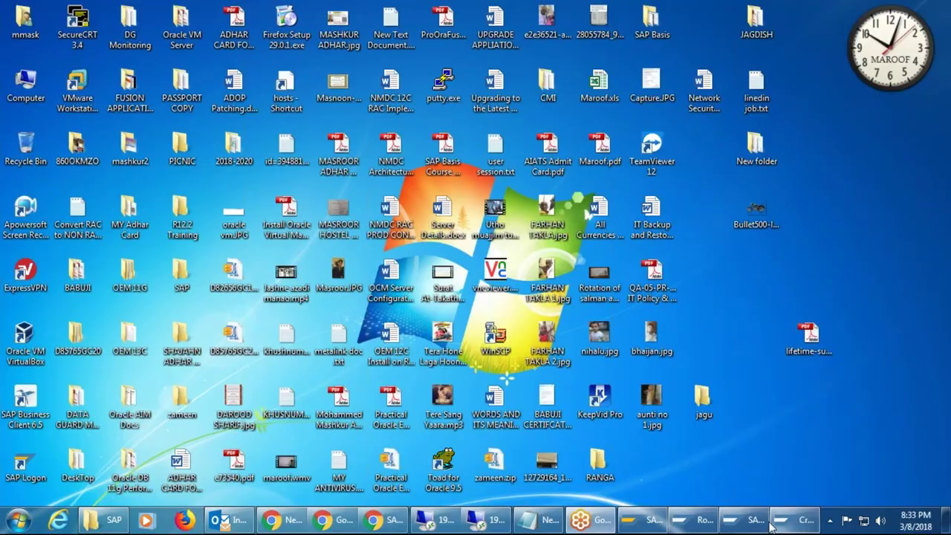
Close the SAP Easy Access session and return to the DEVK900007 Role Transport results.
click(763, 525)
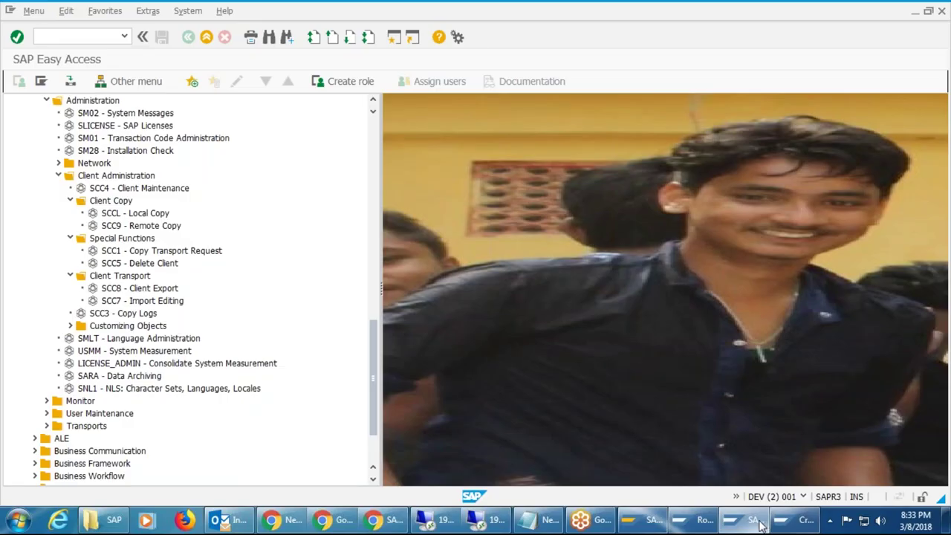
click(760, 525)
click(691, 521)
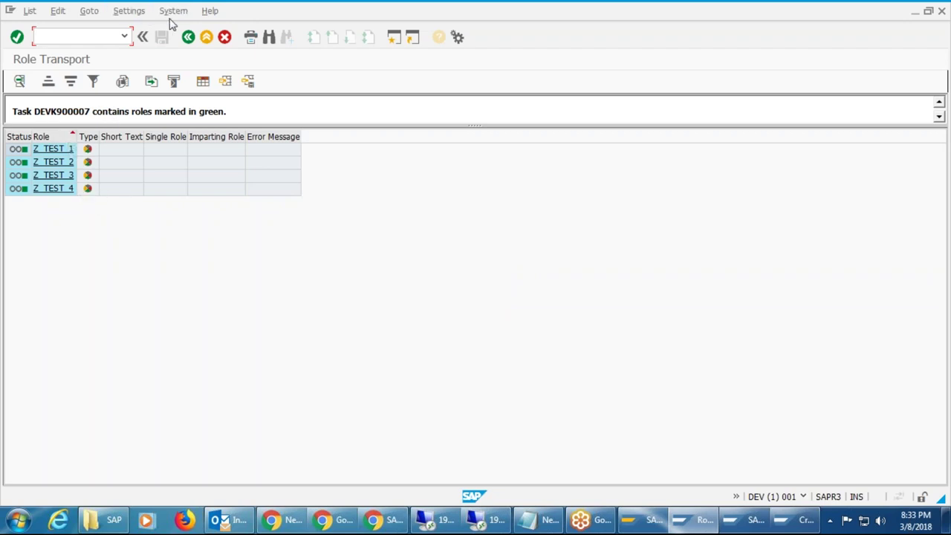
mouse_move(747, 526)
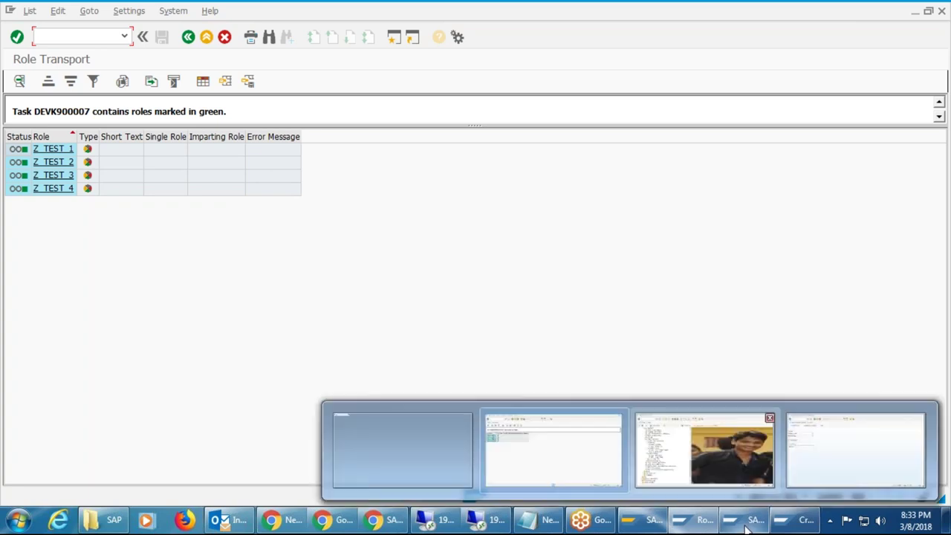
click(747, 524)
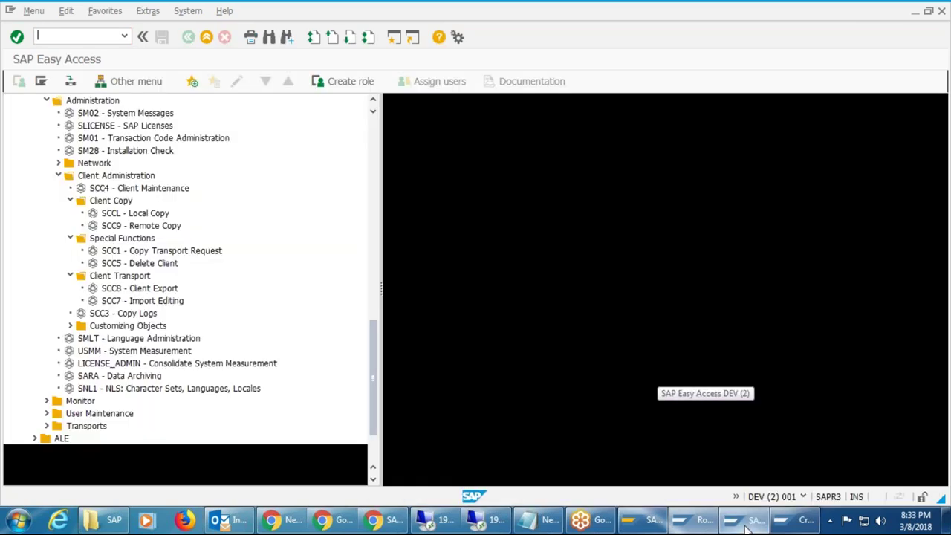
click(941, 10)
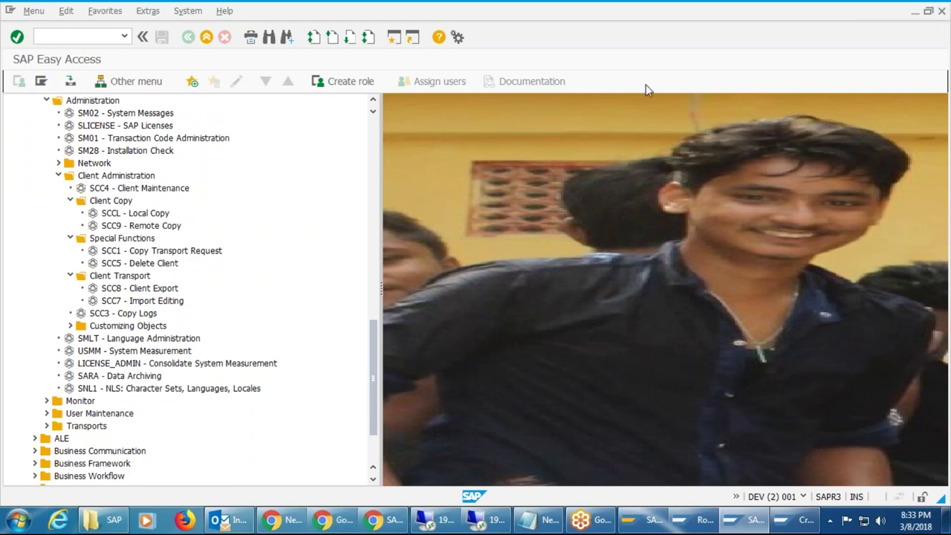
click(791, 520)
click(721, 526)
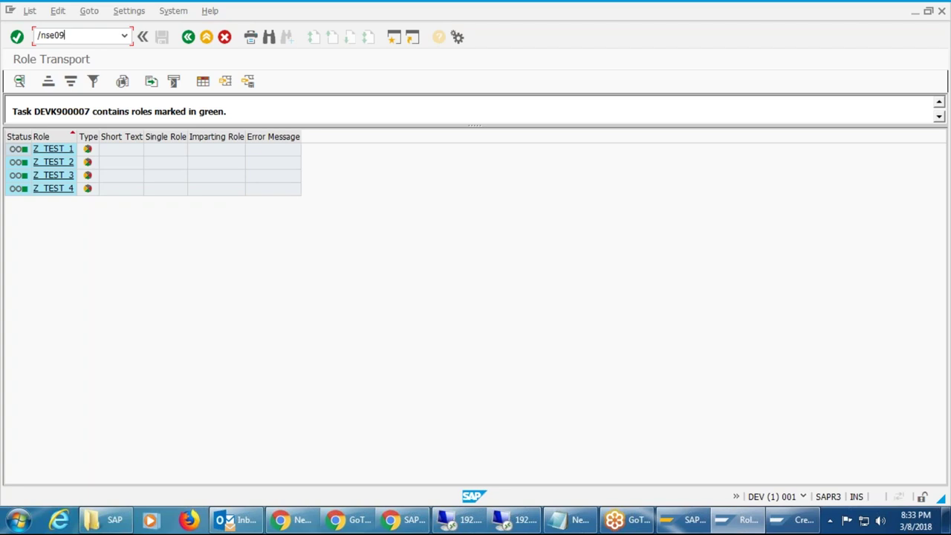
Open SE09 with /nse09, try displaying DEVK* individually, and dismiss the 'does not exist' message.
key(Return)
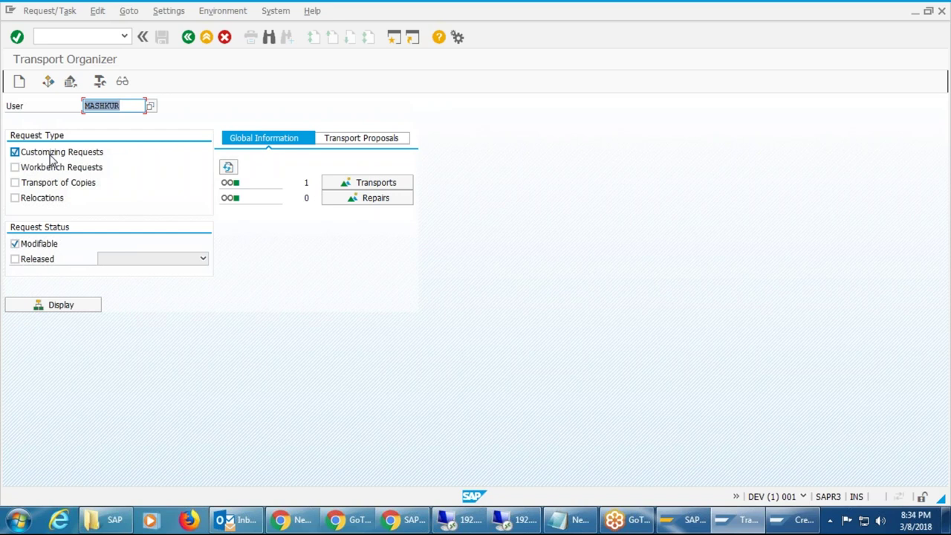
click(123, 82)
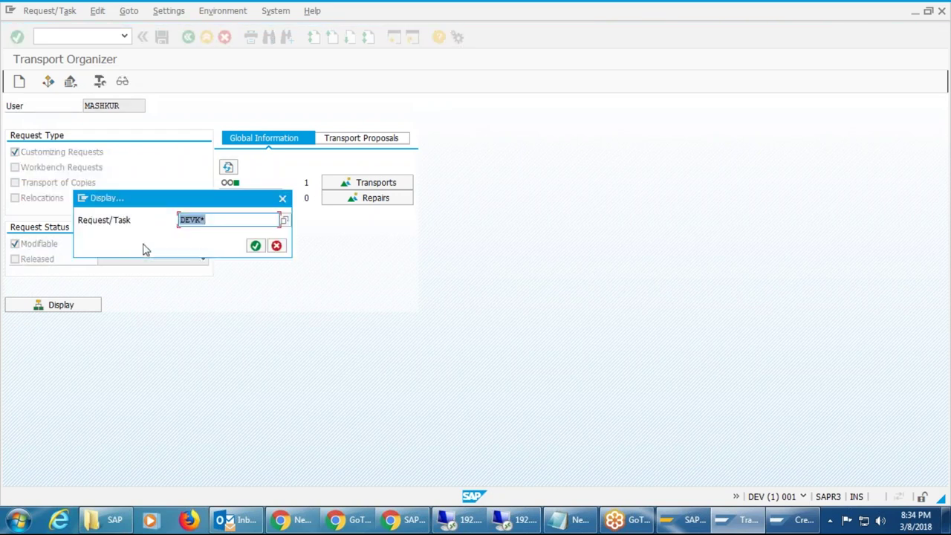
click(256, 246)
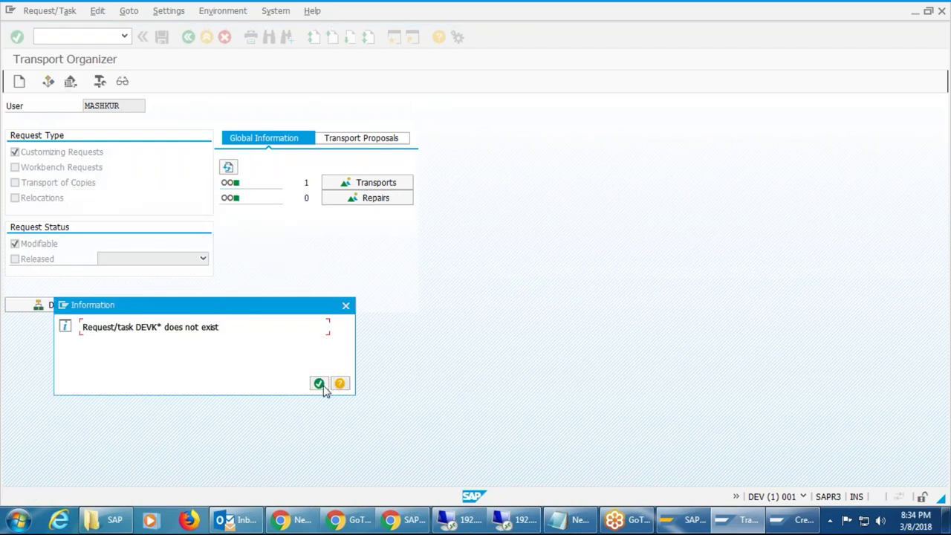
click(318, 384)
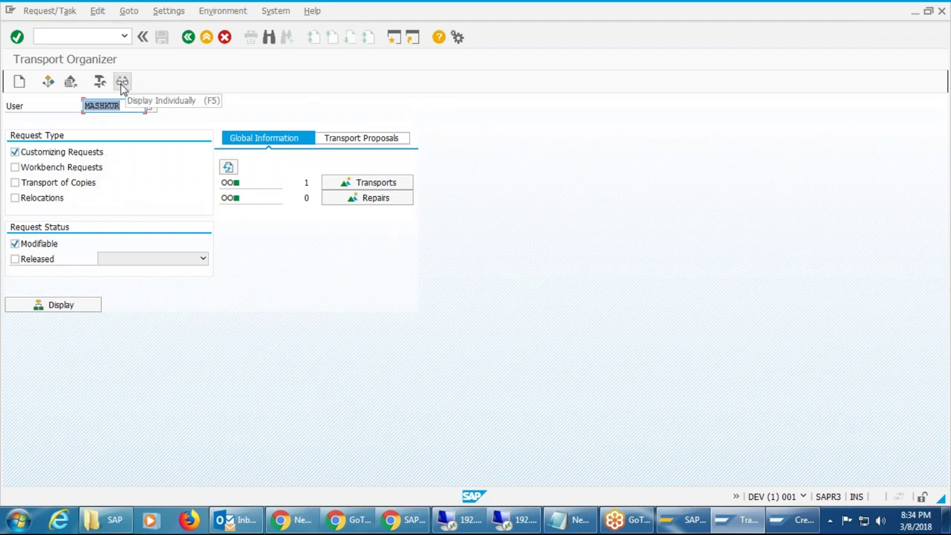
List modifiable requests and expand task DEVK900007 to check roles Z_TEST_1 to Z_TEST_4.
click(89, 307)
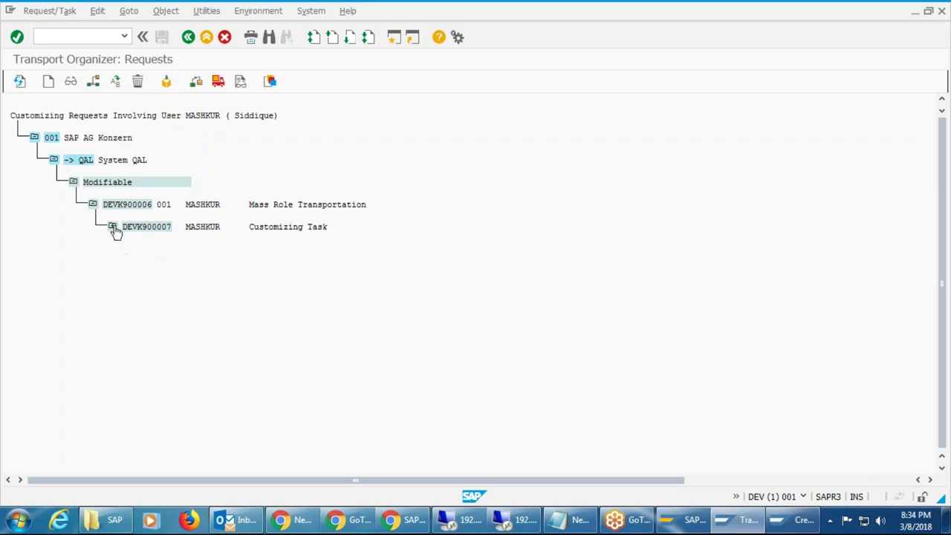
click(113, 227)
click(131, 249)
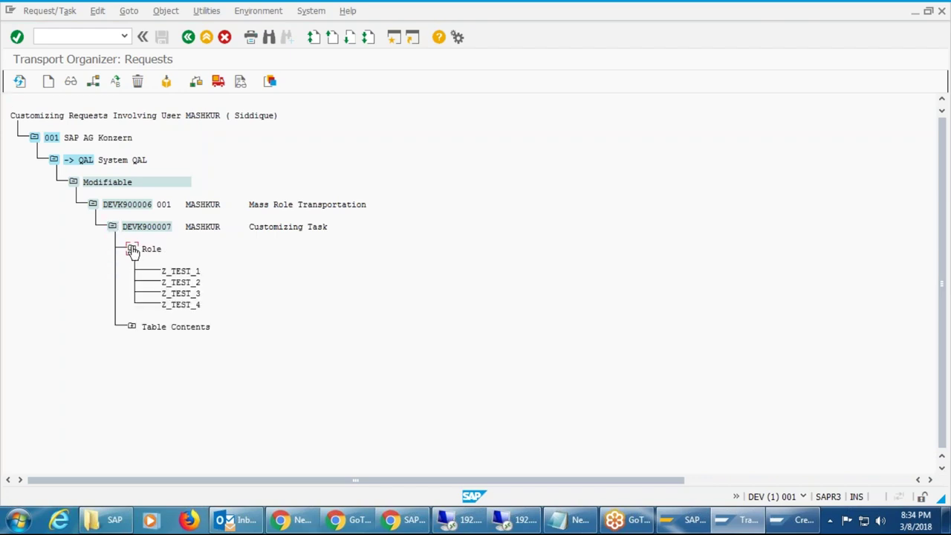
click(188, 272)
click(197, 283)
click(198, 293)
click(198, 305)
Release task DEVK900007, then release its request DEVK900006 with F9.
click(146, 227)
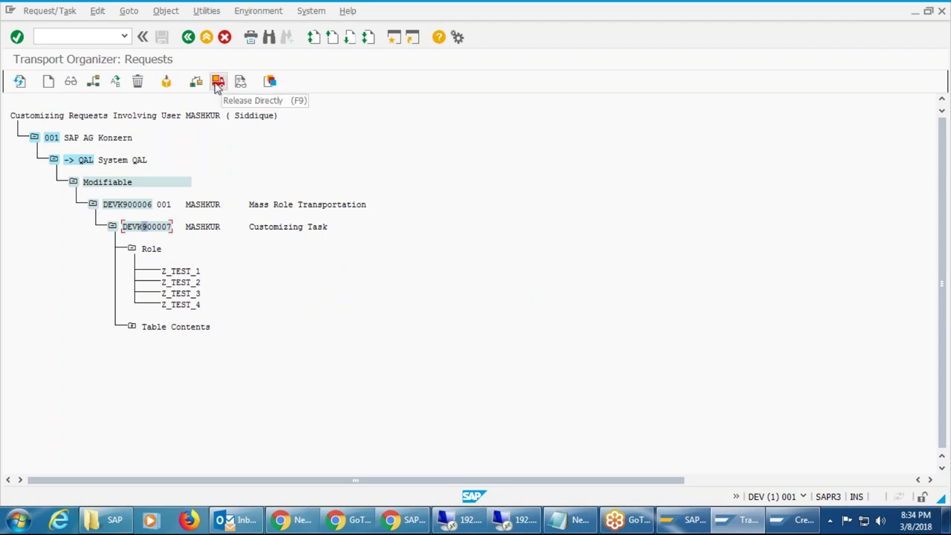
click(218, 83)
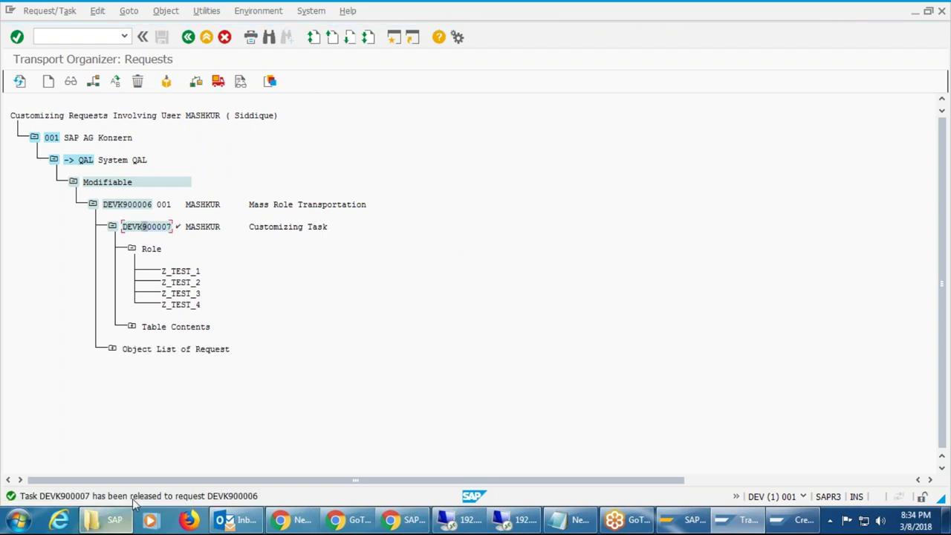
click(147, 205)
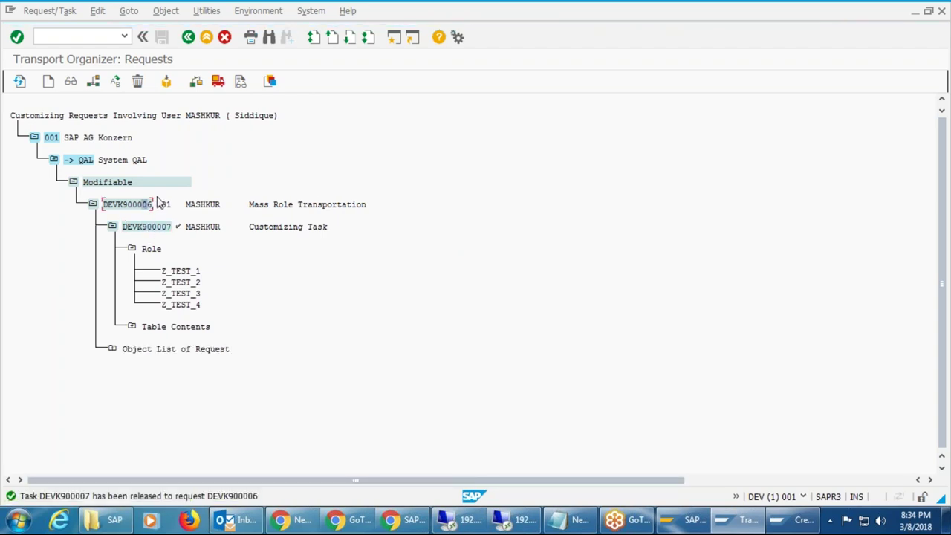
click(218, 82)
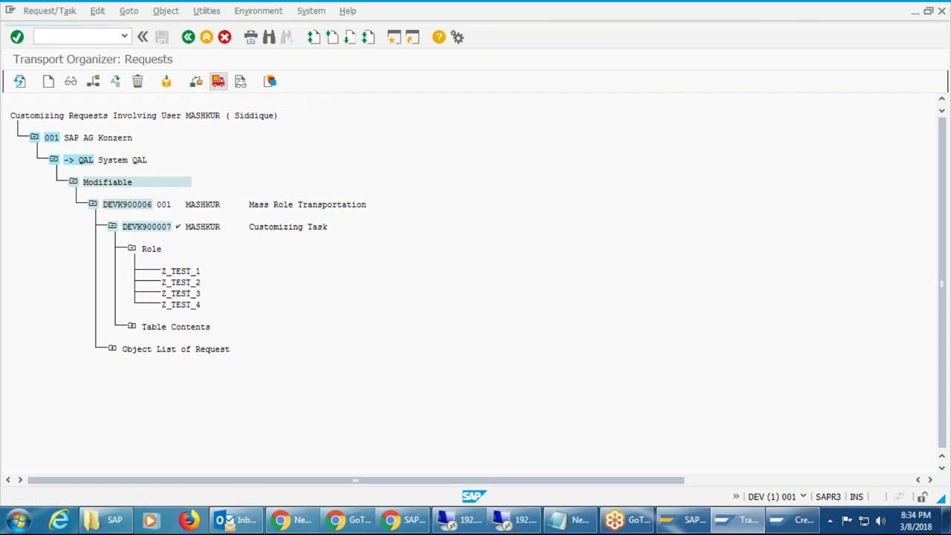
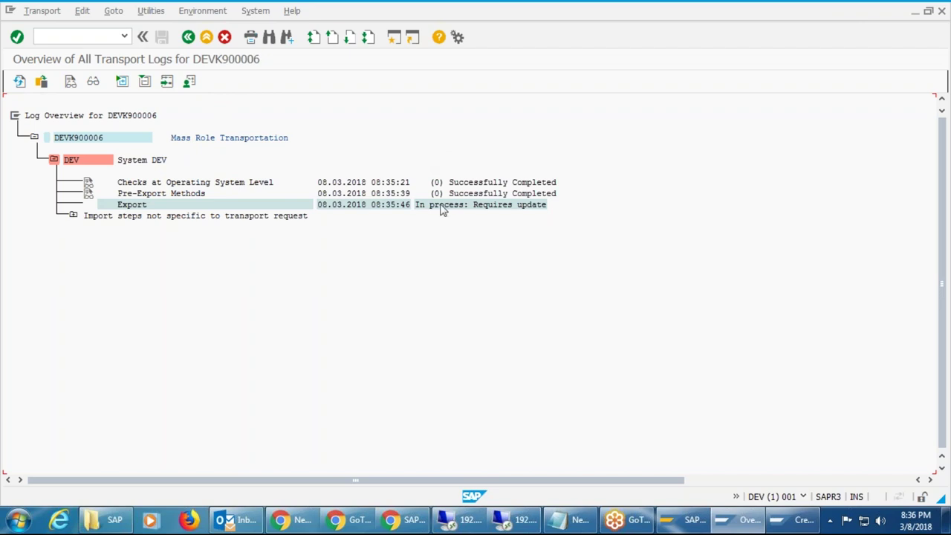
Leave the DEVK900006 transport log and open the QAL logon screen from SAP Logon 750.
click(366, 525)
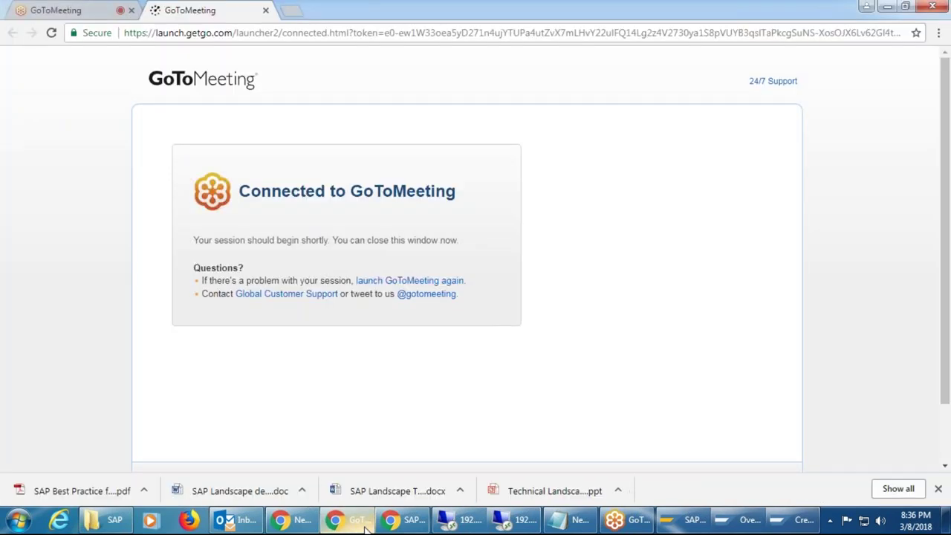
click(366, 525)
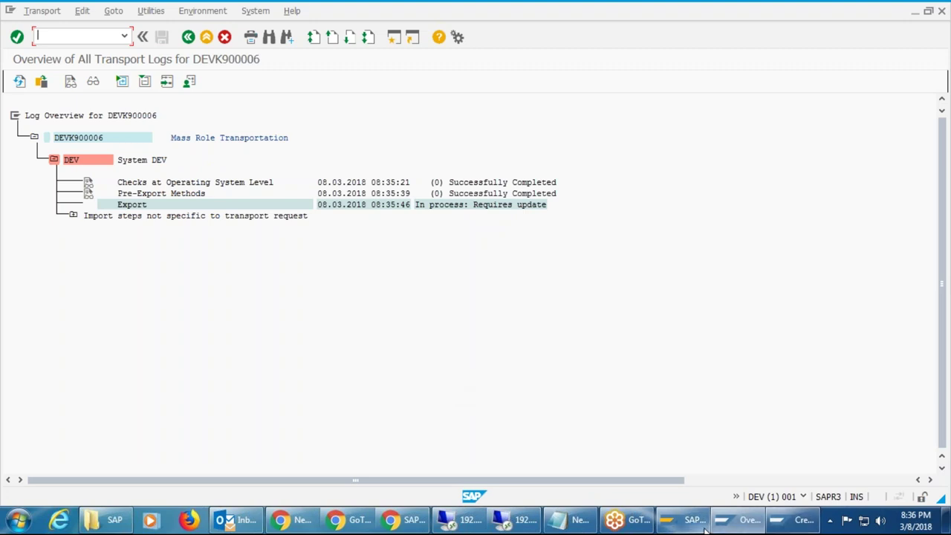
mouse_move(762, 527)
click(684, 521)
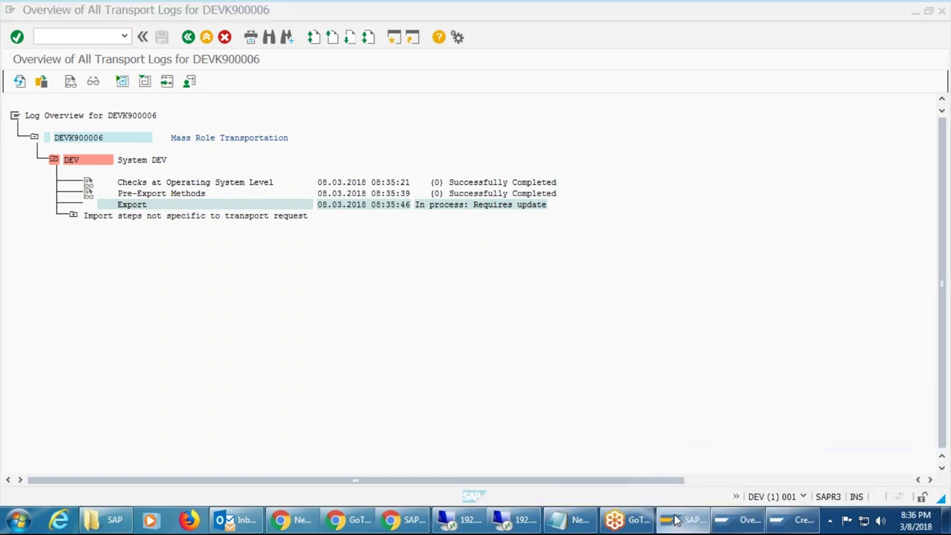
double_click(376, 146)
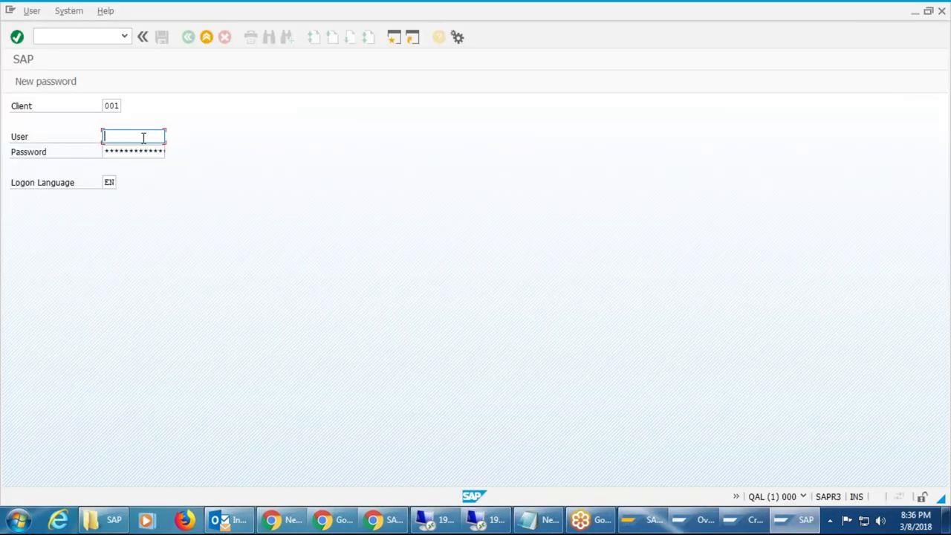
Try logging on to QAL client 100 with the personal user name and password.
double_click(112, 105)
text(100)
click(154, 139)
text(mashkur)
key(Tab)
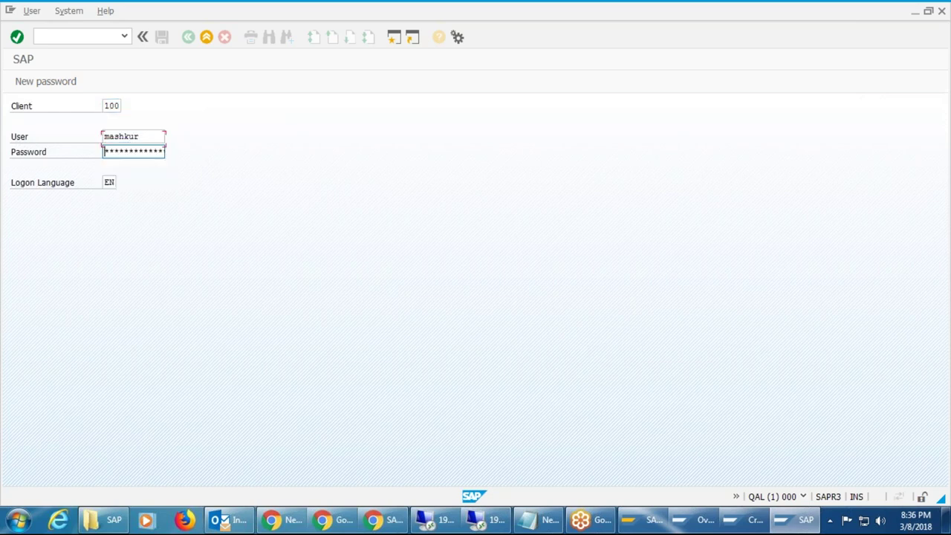
text(******)
key(Return)
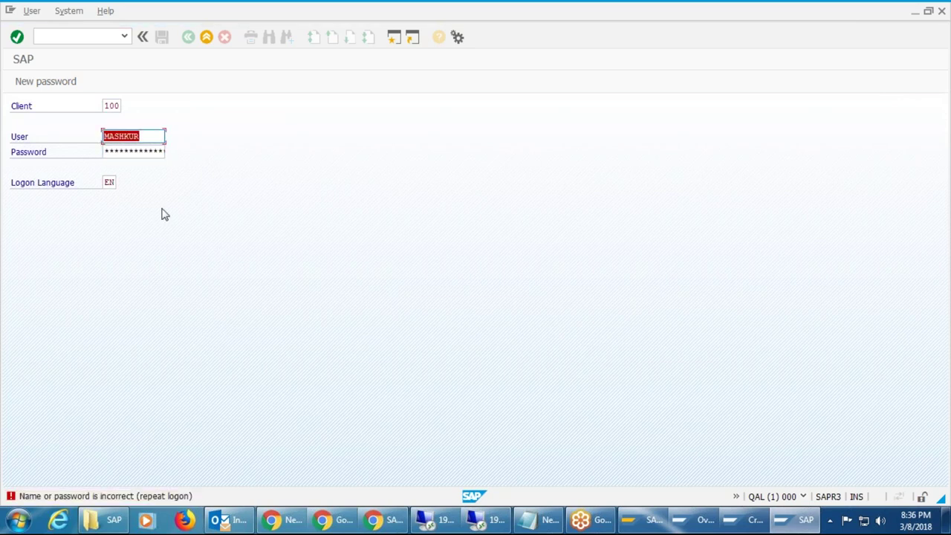
Retype the password and resubmit; the logon is rejected as incorrect.
key(Tab)
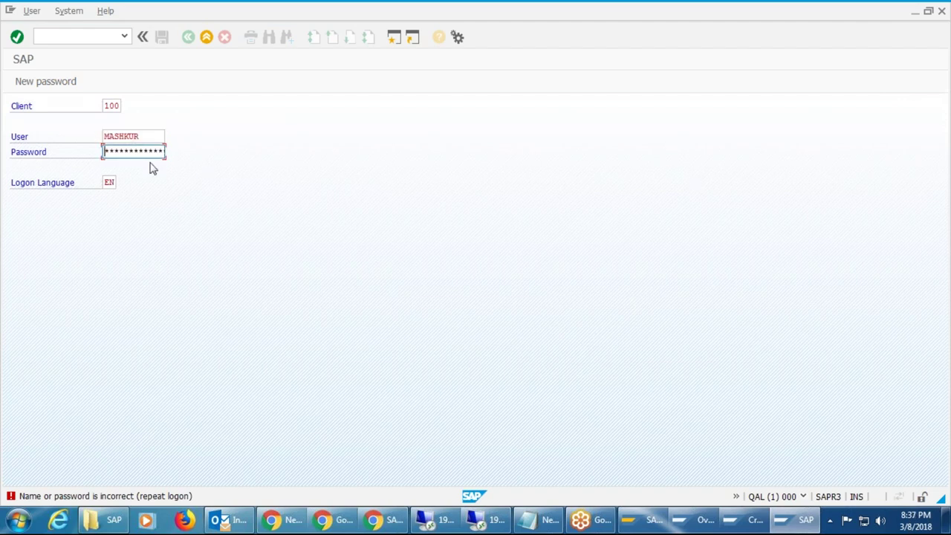
text(***********)
key(Return)
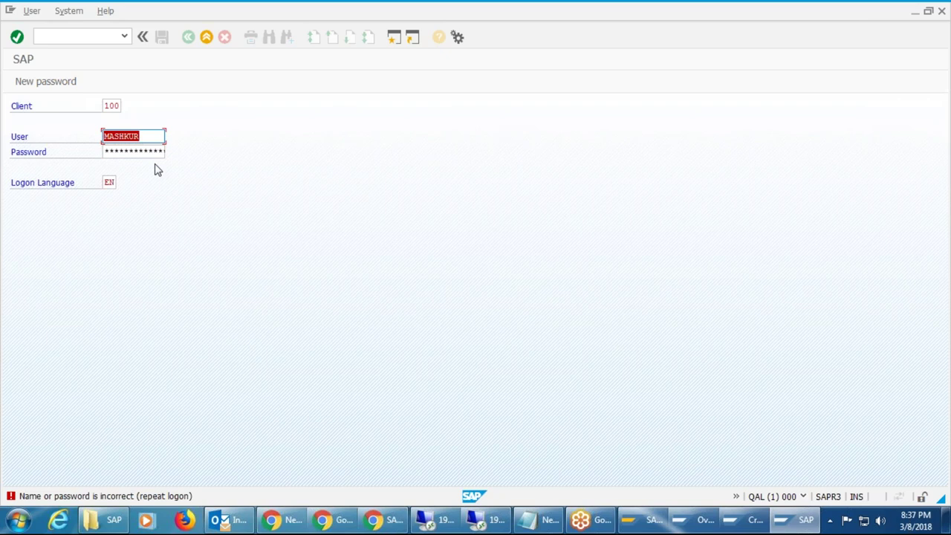
click(123, 150)
key(Right)
key(Right)
key(Right)
key(Right)
key(Right)
key(Right)
key(Right)
Log on to QAL client 001 as user ddic, picked from the User field history.
key(Return)
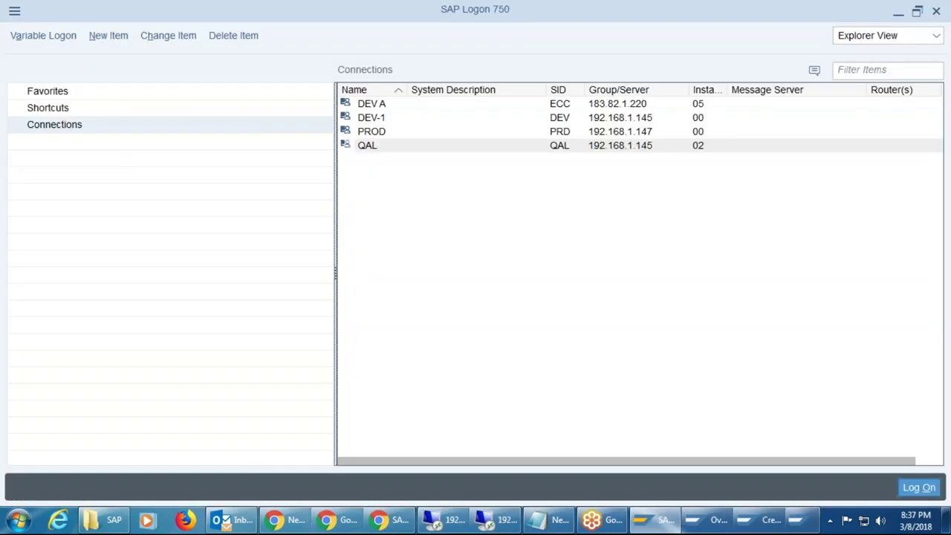
double_click(403, 147)
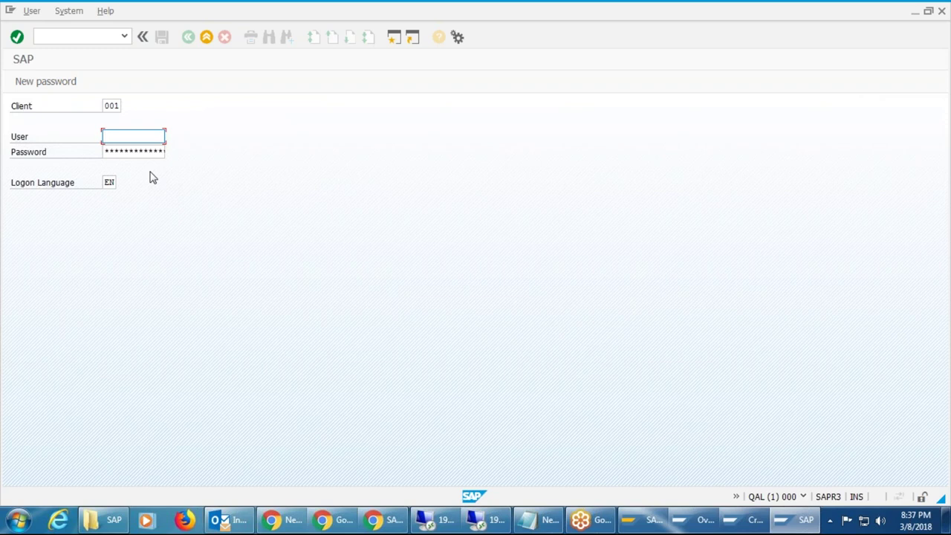
text(dd)
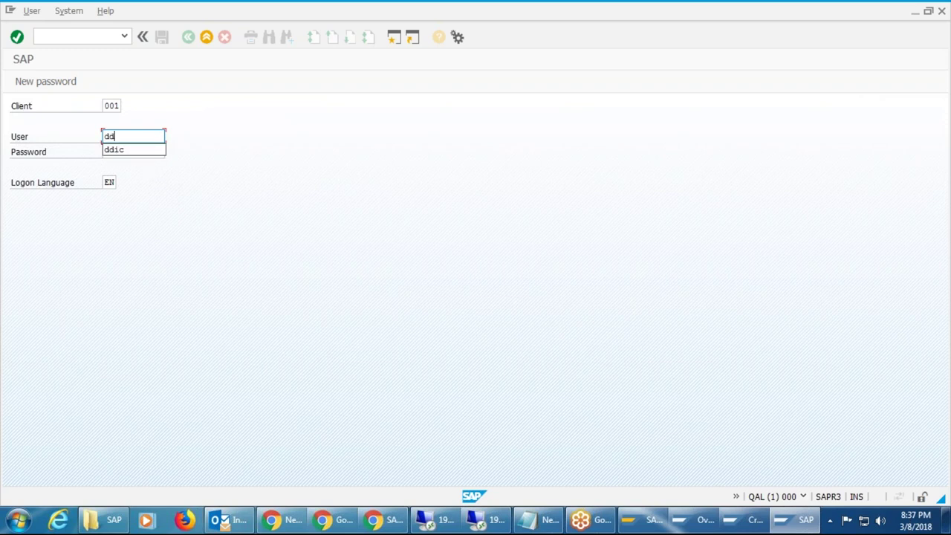
key(Down)
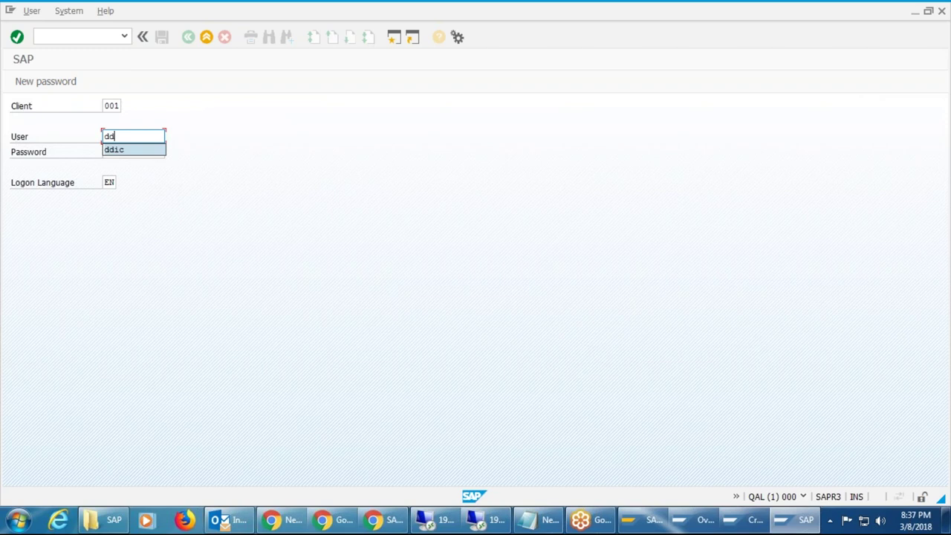
key(Return)
key(Tab)
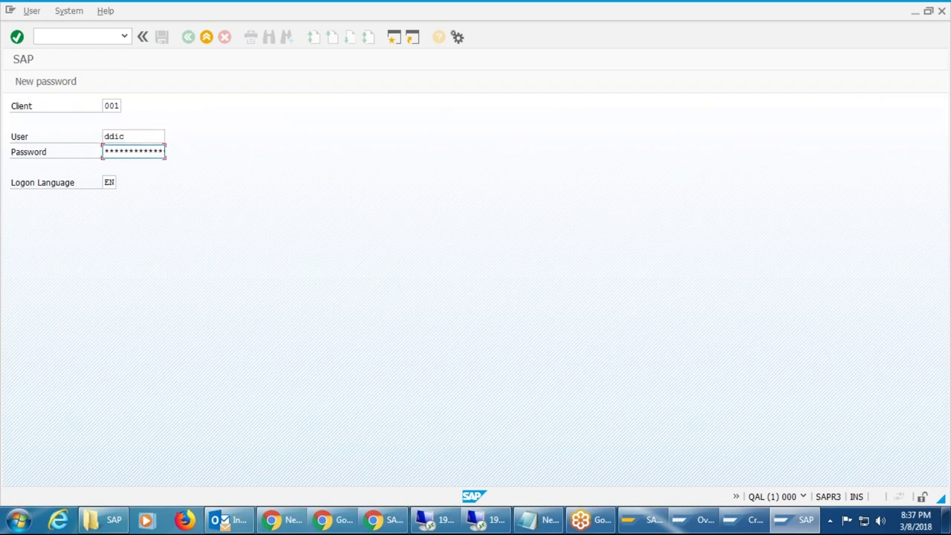
key(Return)
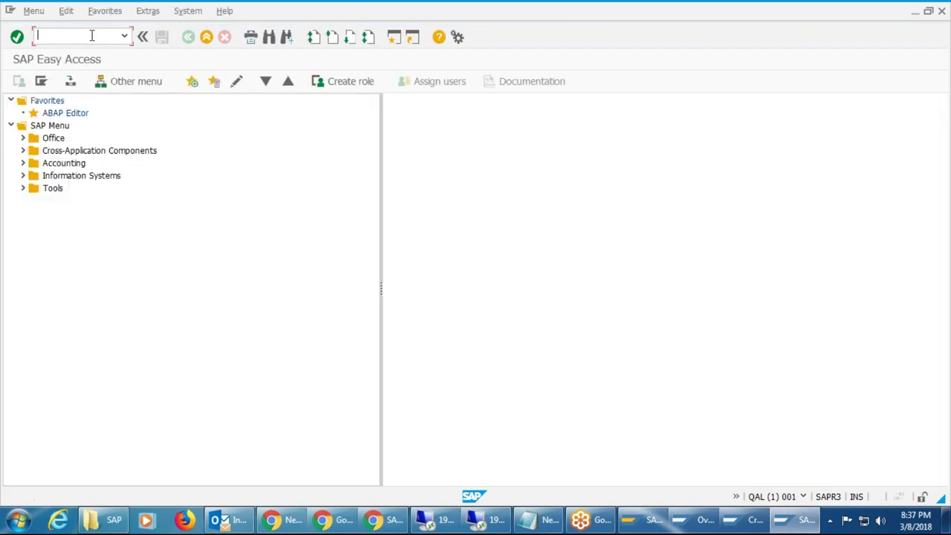
End the client 001 session with /nex and start a new QAL logon.
text(/nex)
key(Return)
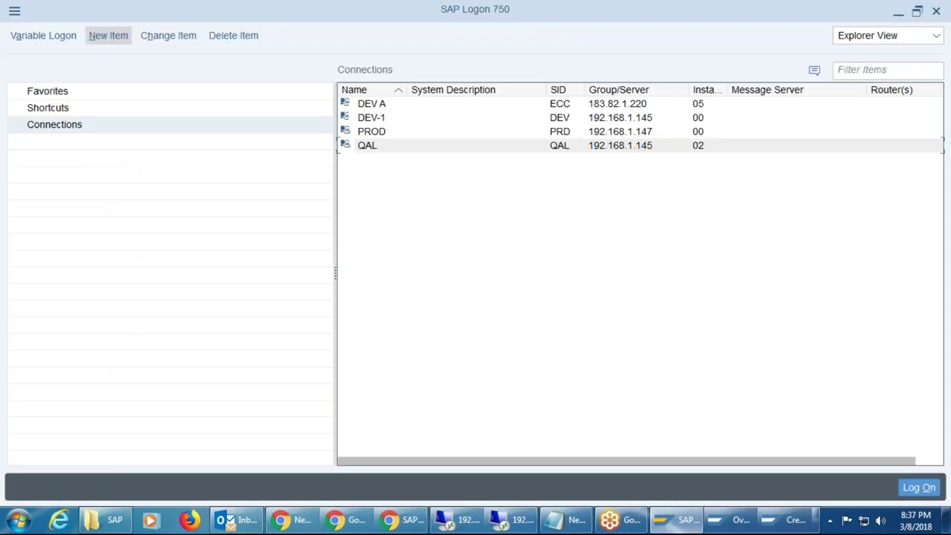
double_click(371, 149)
Log on to QAL client 100 as user ddic with its password.
click(112, 106)
double_click(112, 105)
text(100)
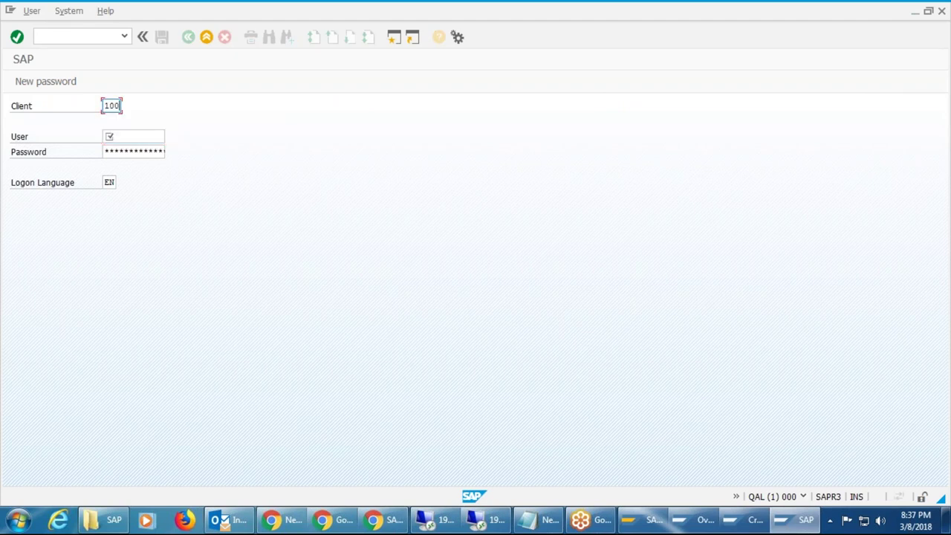
click(134, 136)
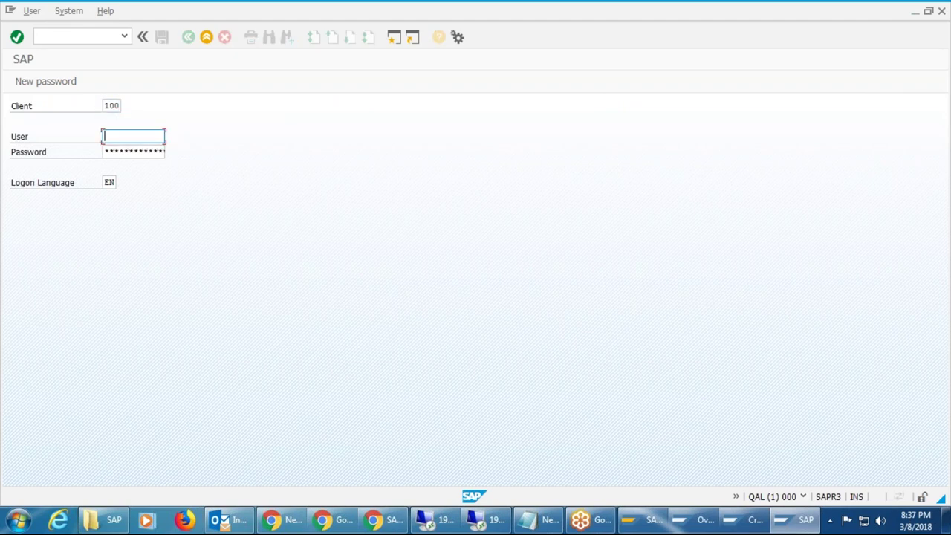
text(ddic)
click(110, 152)
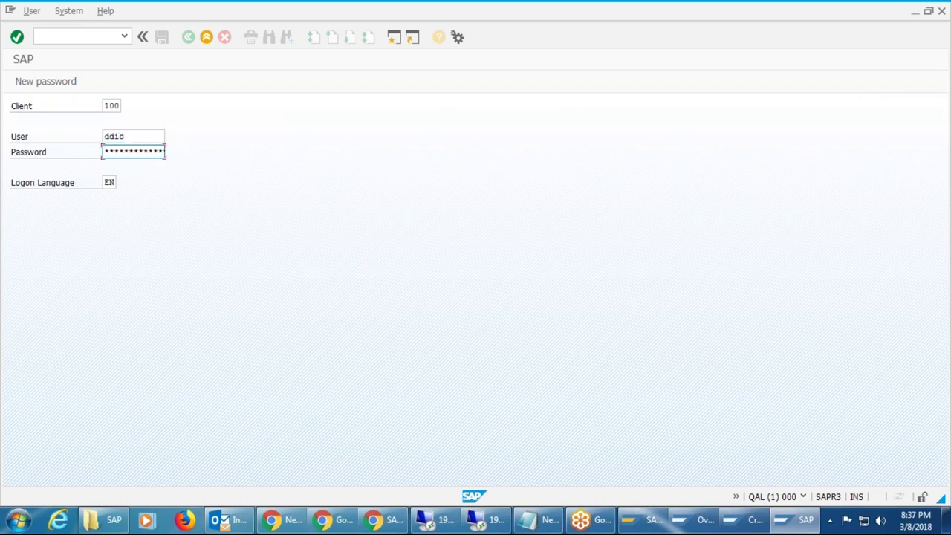
text(1)
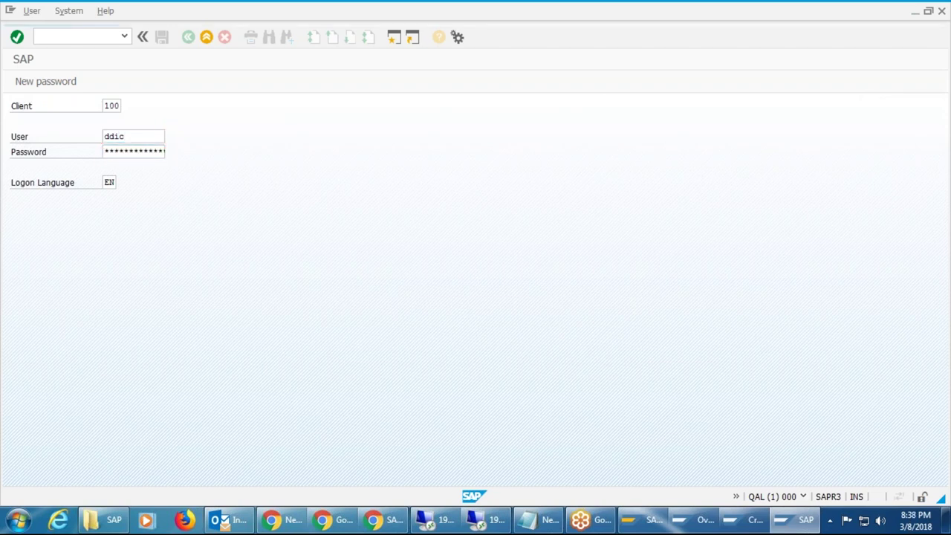
key(Return)
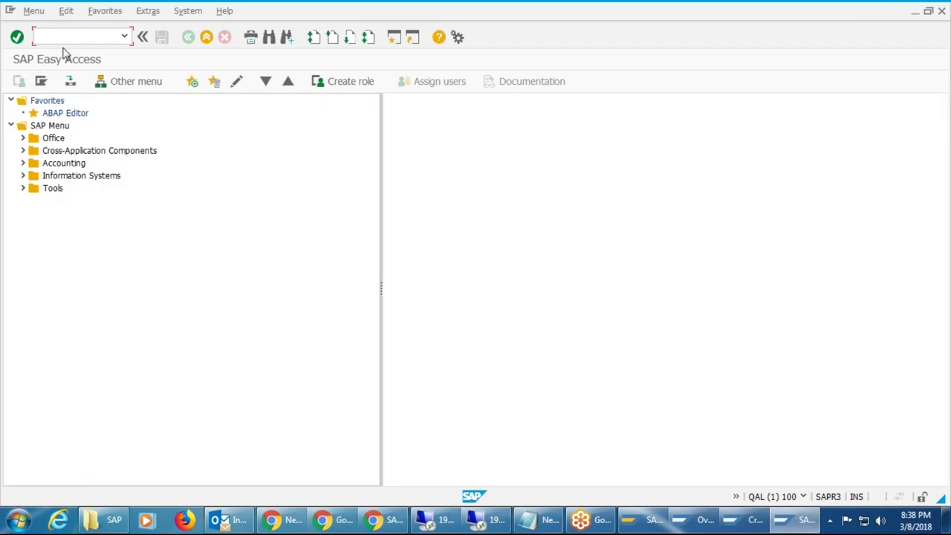
Open SU01 and try to change the personal user, which does not exist.
text(/nsu10)
key(BackSpace)
key(BackSpace)
text(01)
key(Return)
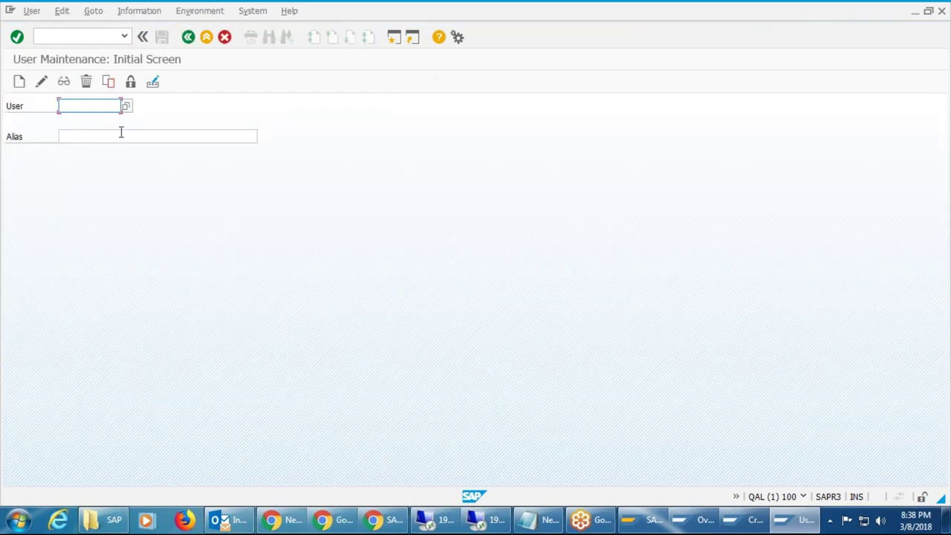
text(mashkur)
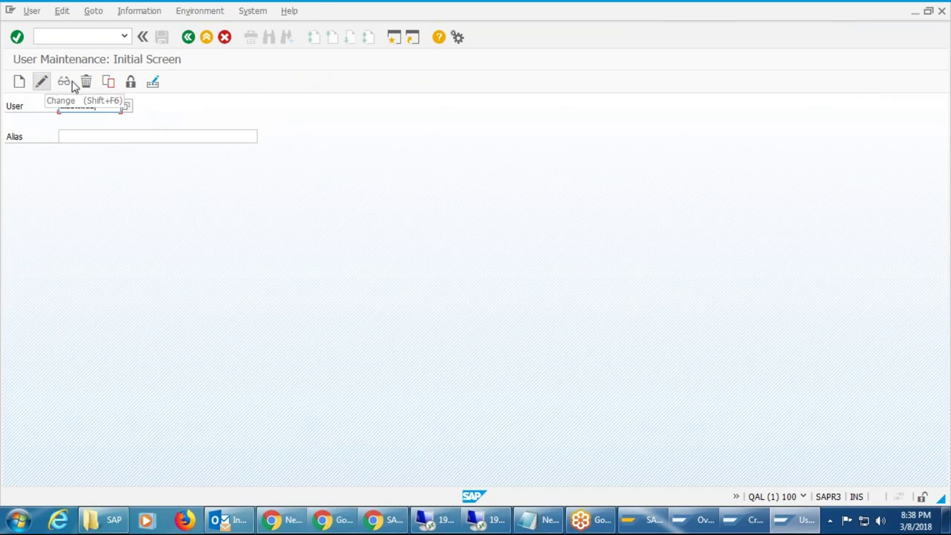
click(152, 82)
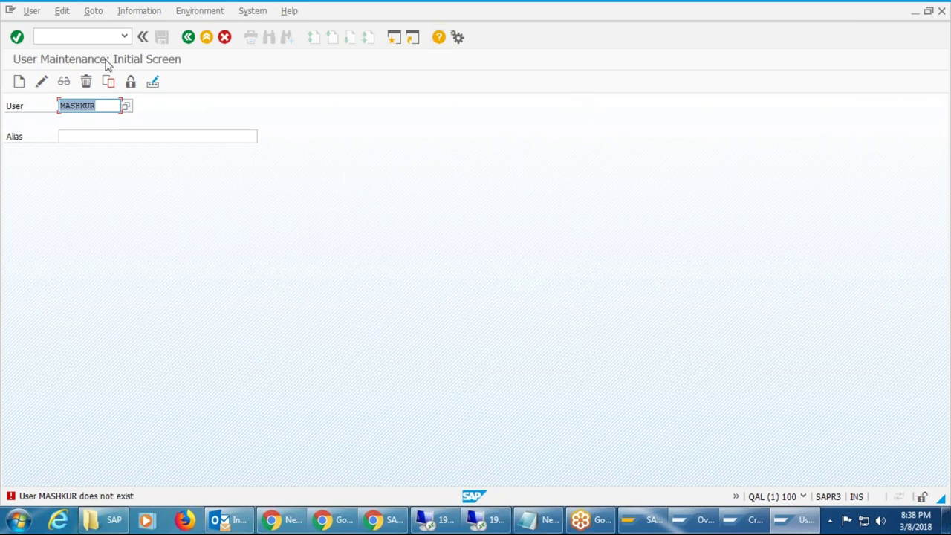
Clear the User field and bring up the search for existing users.
click(89, 35)
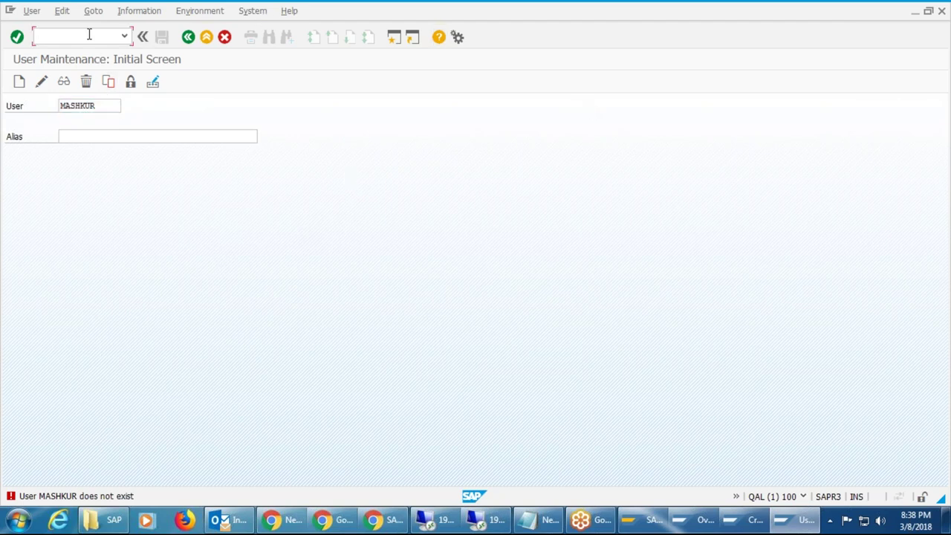
text(/su01)
key(BackSpace)
key(BackSpace)
key(BackSpace)
key(BackSpace)
key(BackSpace)
click(119, 110)
drag(115, 106, 23, 101)
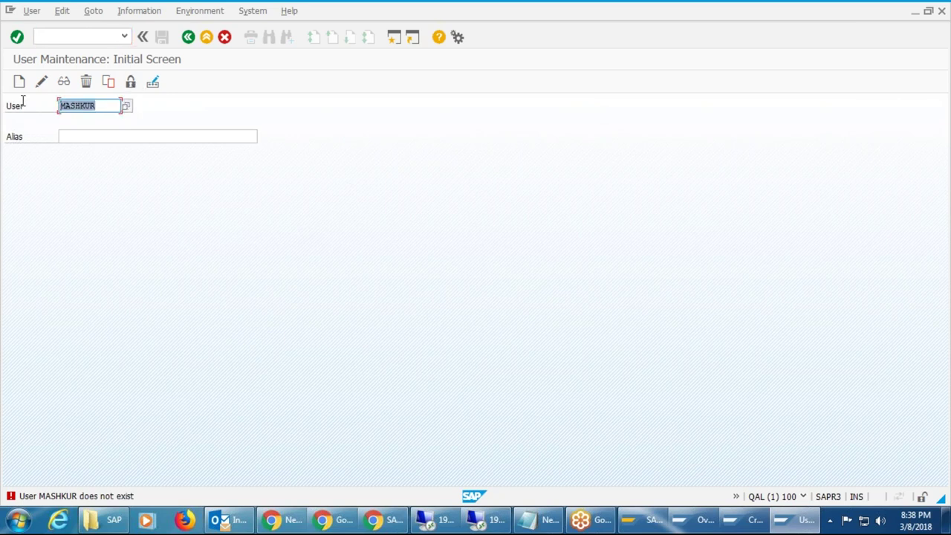
key(BackSpace)
key(Return)
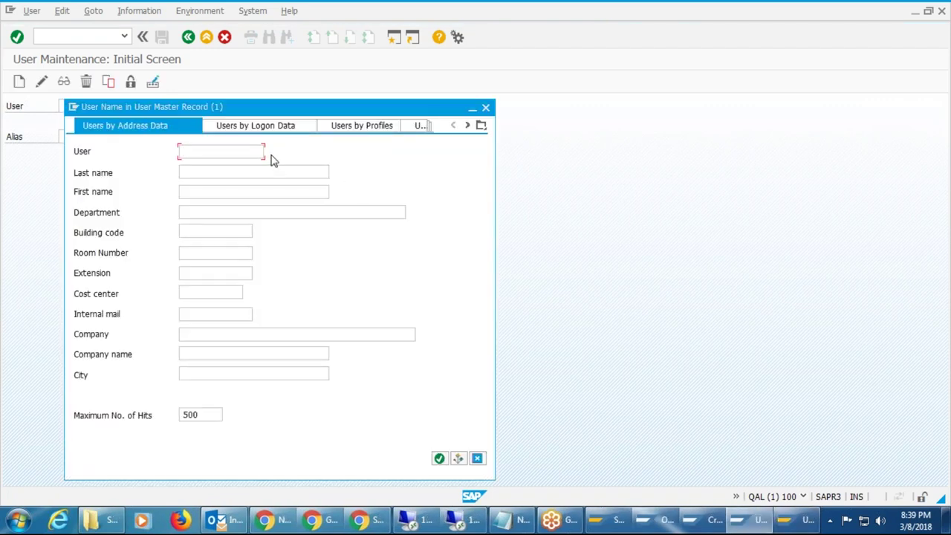
See that only DDIC and SAP* exist, then start creating the personal user ID.
click(439, 458)
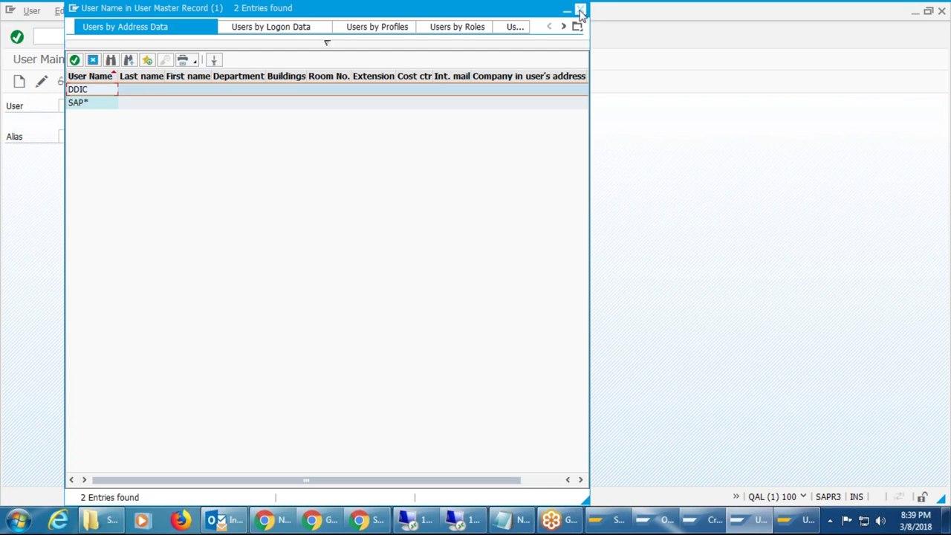
click(581, 12)
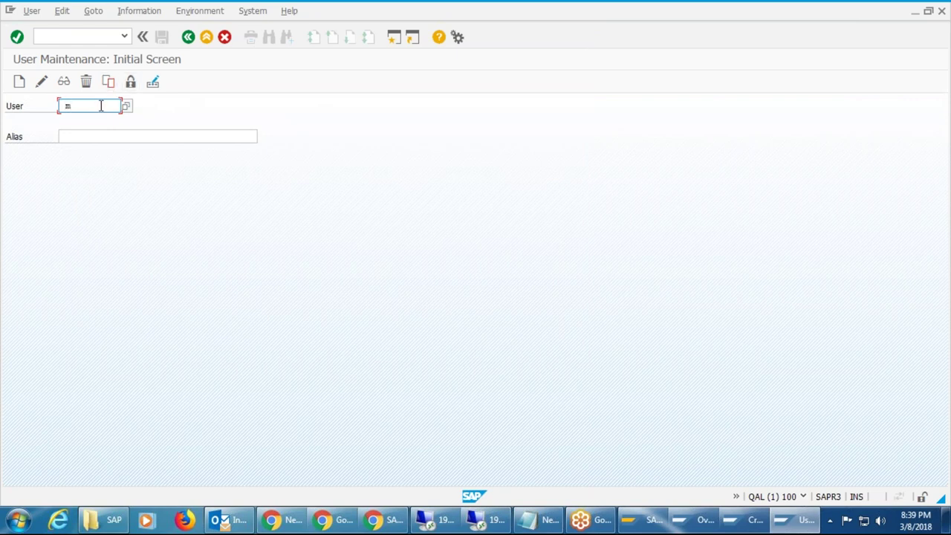
key(BackSpace)
text(mashkur)
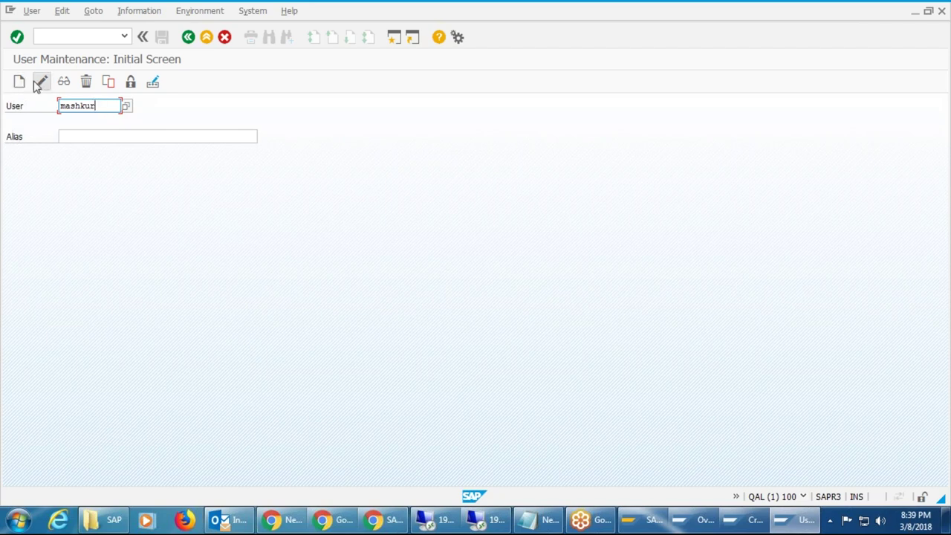
click(19, 82)
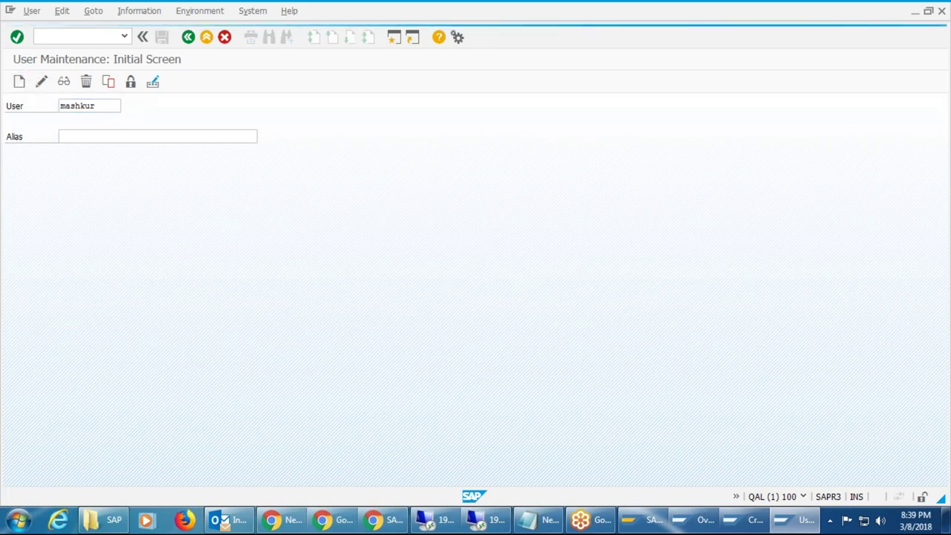
Assign the new user to company mksoft.
click(319, 401)
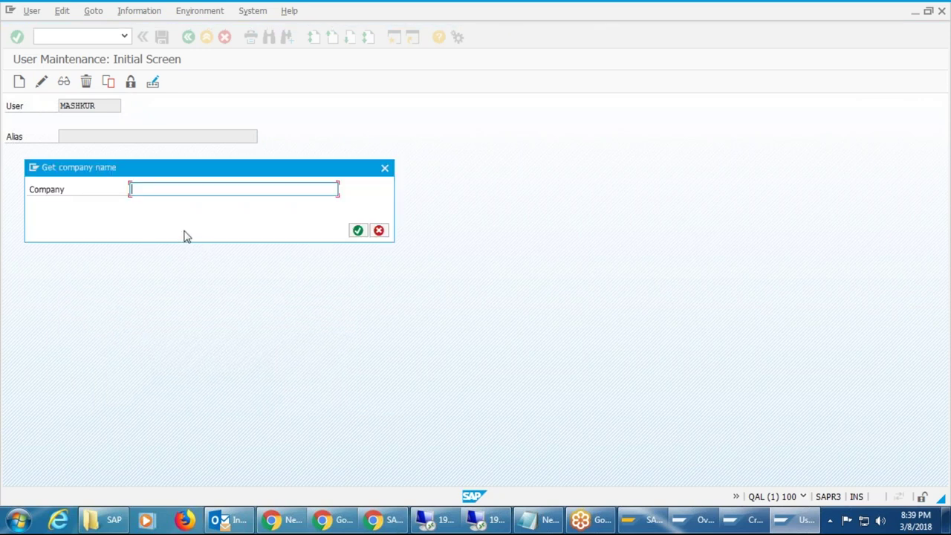
text(mk)
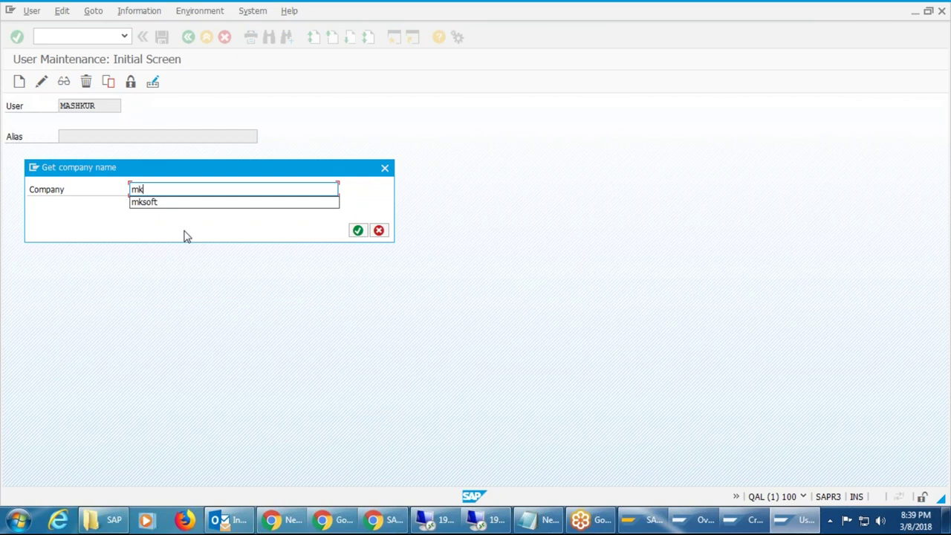
click(187, 205)
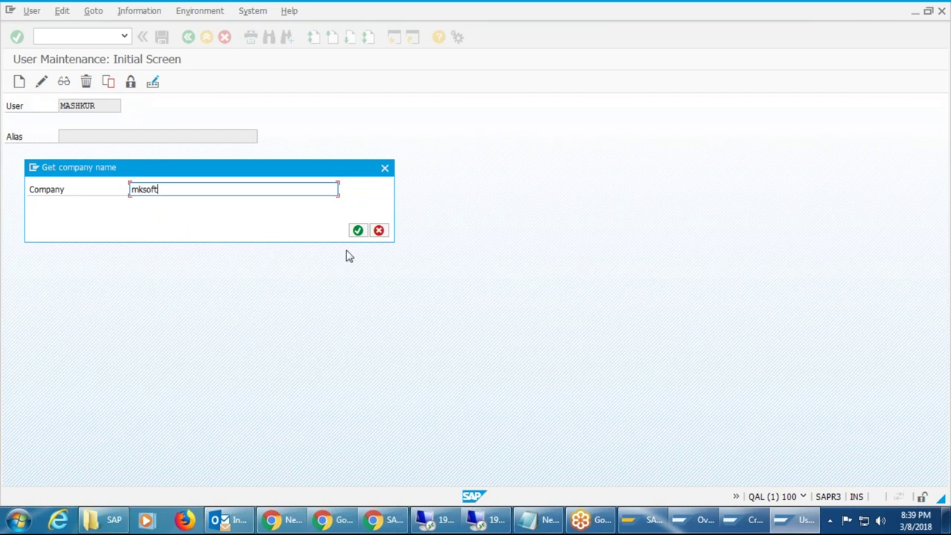
click(359, 231)
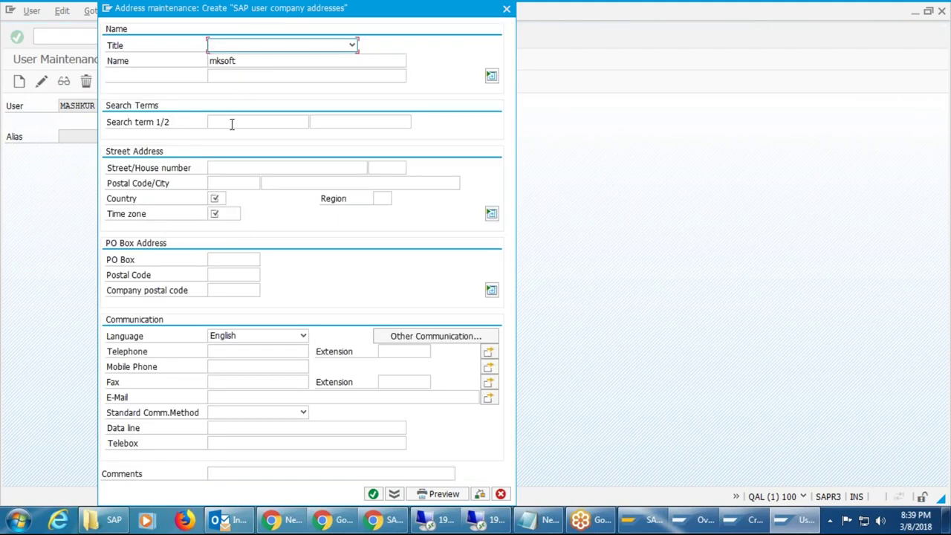
Set the company address country to IN and time zone to INDIA, then confirm.
click(217, 167)
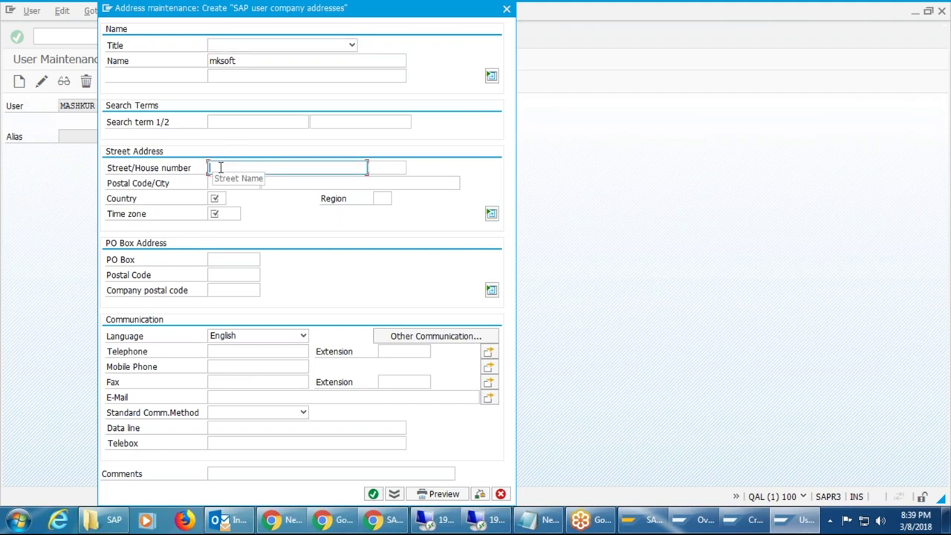
click(221, 198)
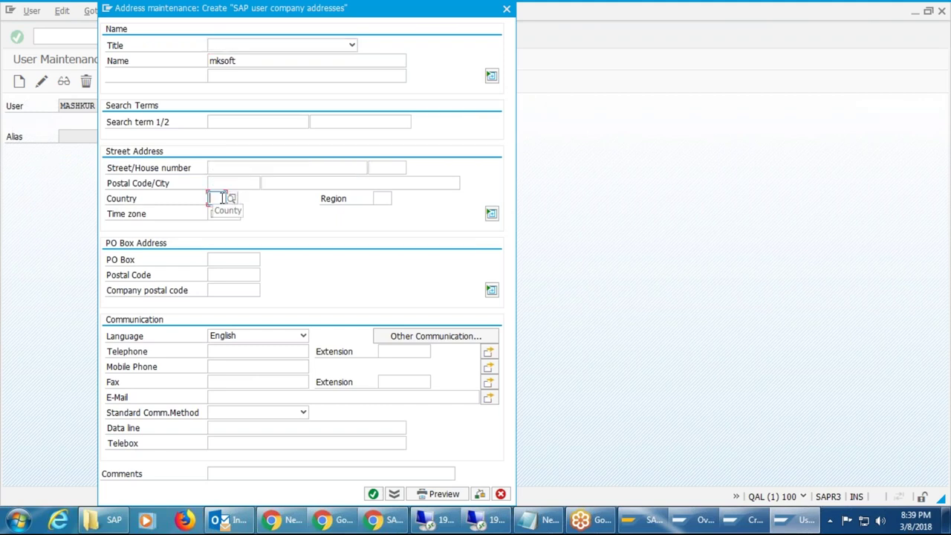
text(in)
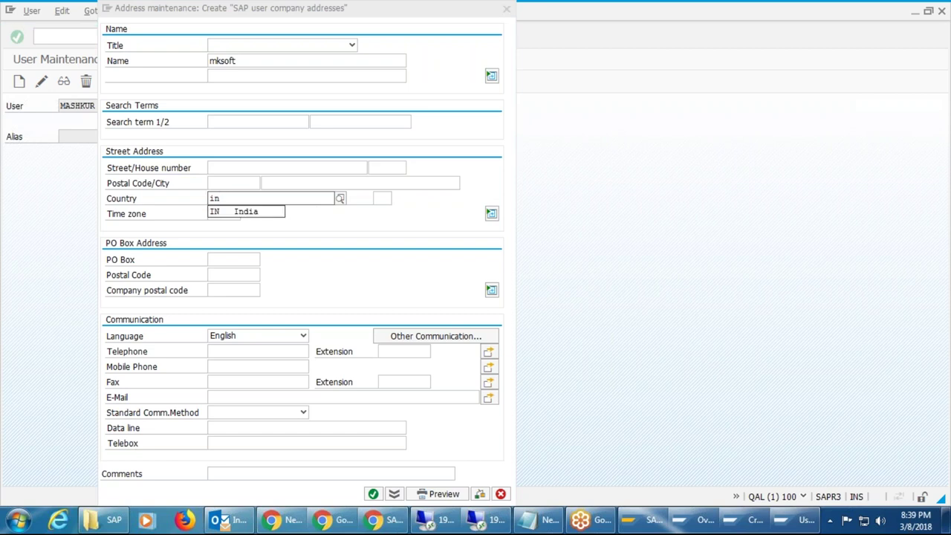
key(Down)
key(Return)
click(222, 215)
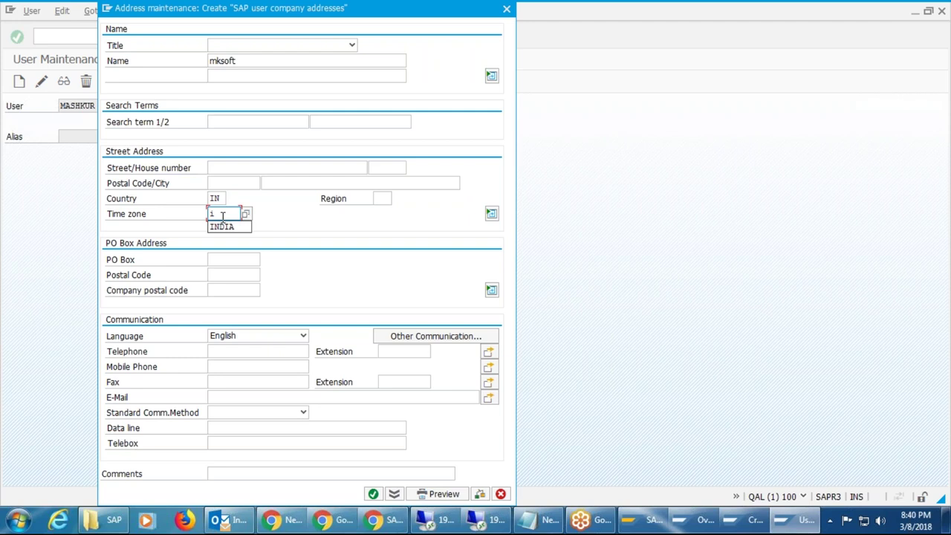
click(230, 230)
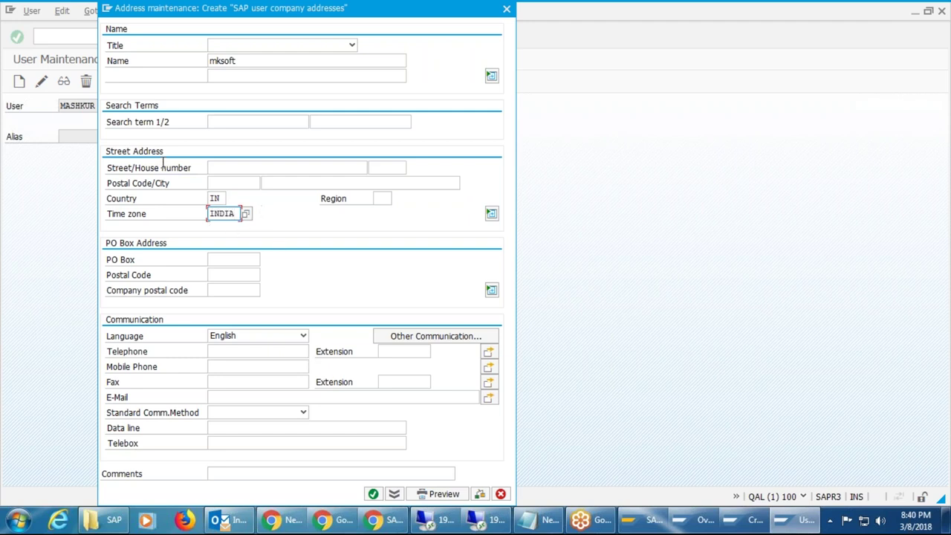
click(374, 495)
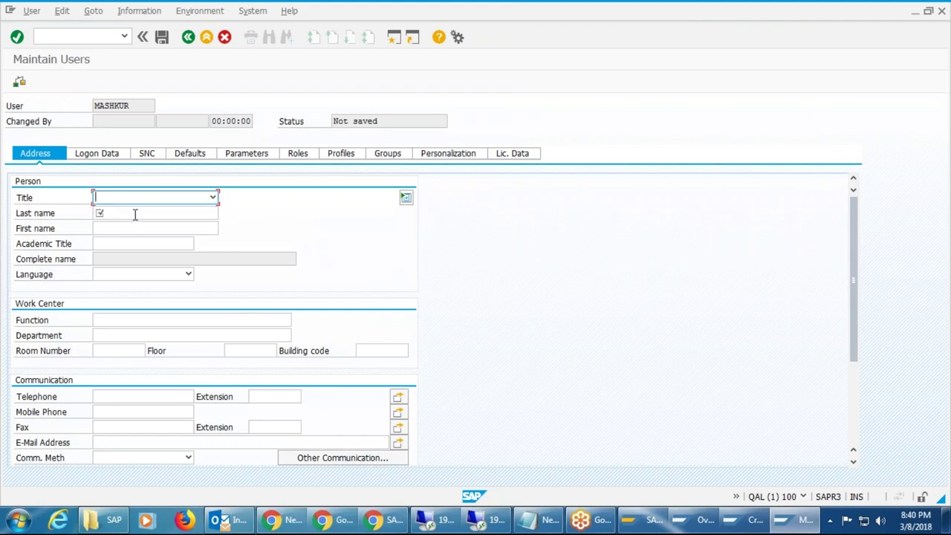
Enter the new user's last name on the Address tab.
click(135, 216)
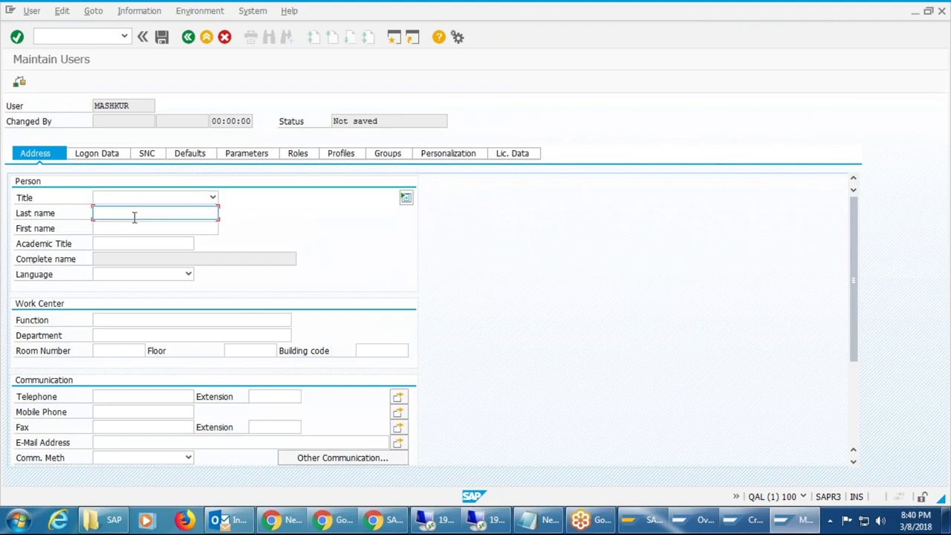
text(siddique)
key(Tab)
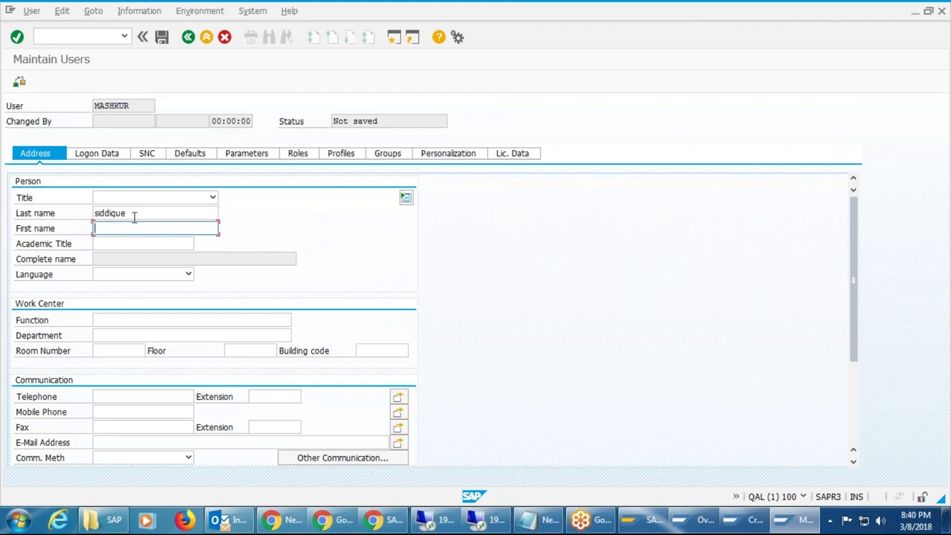
Set the initial password on Logon Data, repeated for confirmation.
click(104, 156)
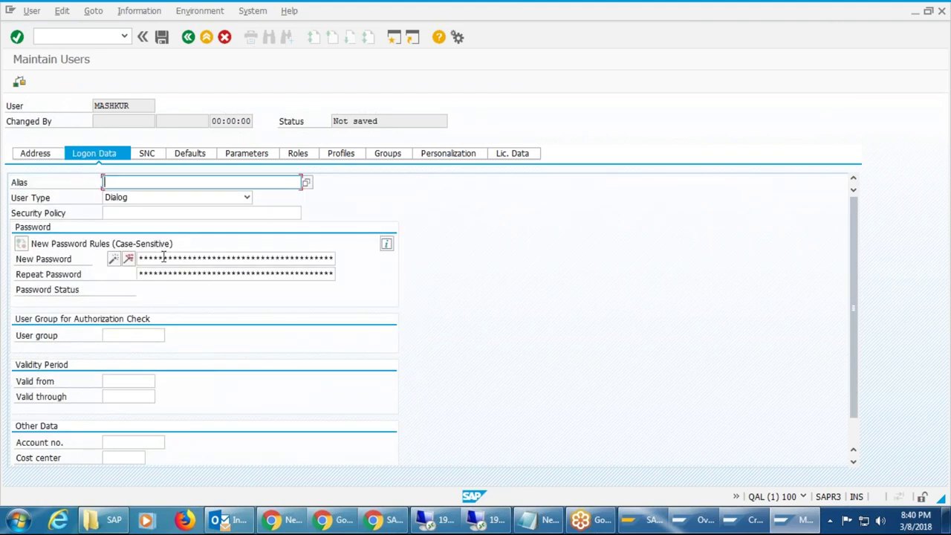
click(163, 258)
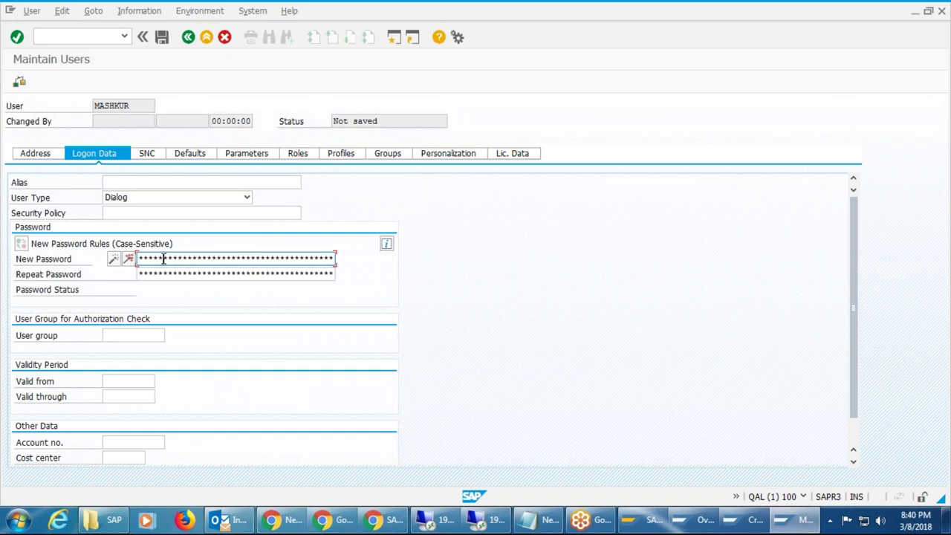
click(141, 273)
text(****)
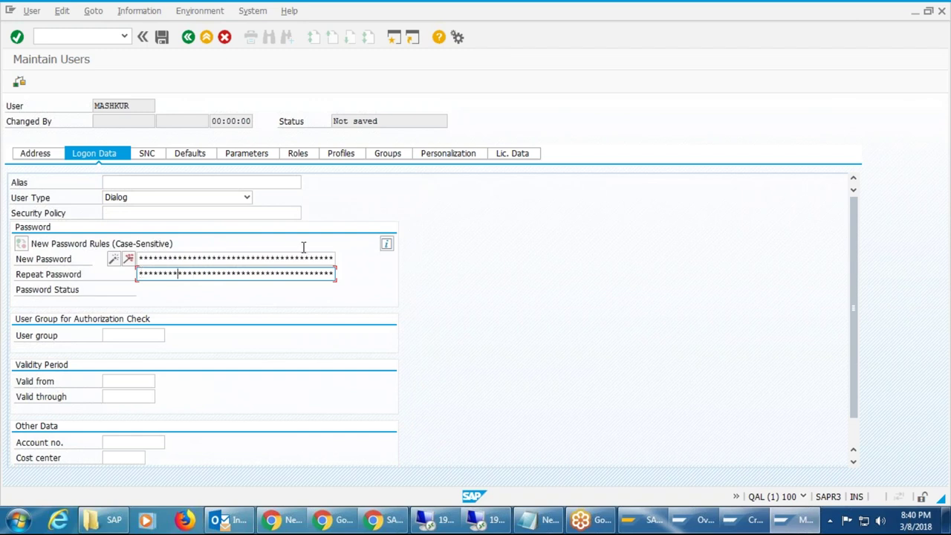
click(346, 159)
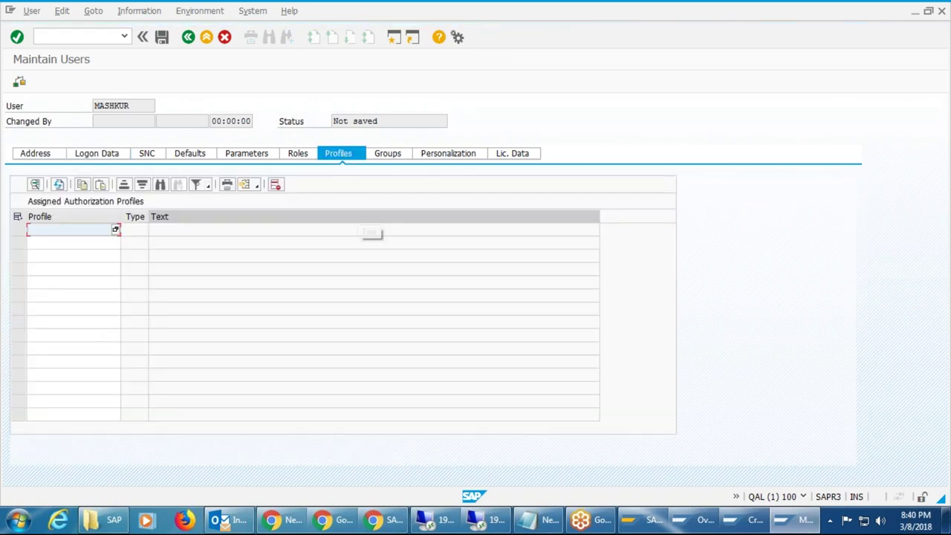
Assign profile SAP_ALL to the new user and save it.
text(sap_all)
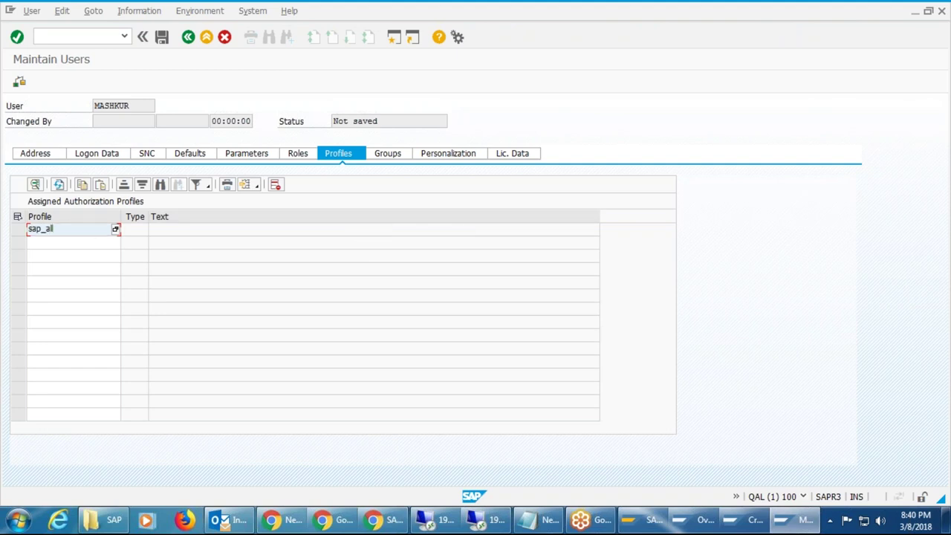
key(Return)
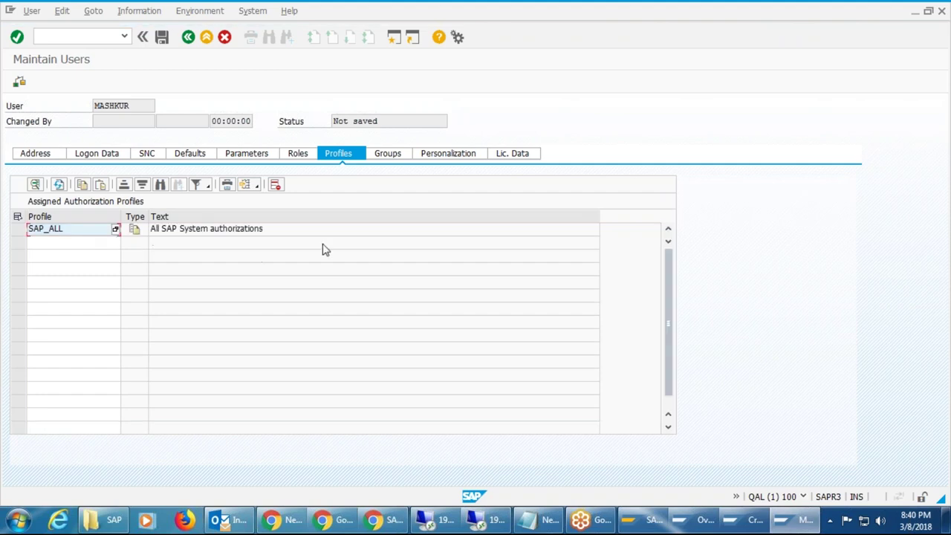
click(162, 37)
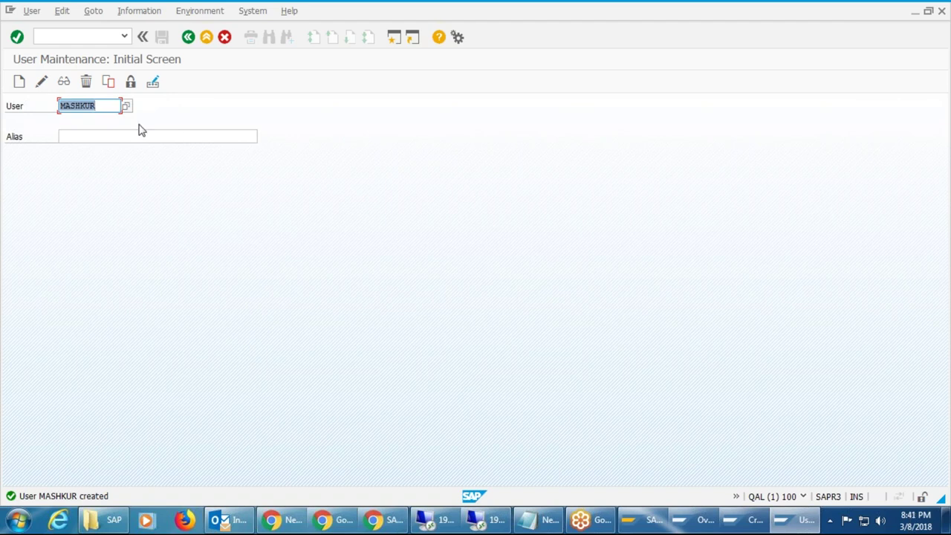
End the QAL client 100 session with /nex, returning to SAP Logon 750.
click(104, 36)
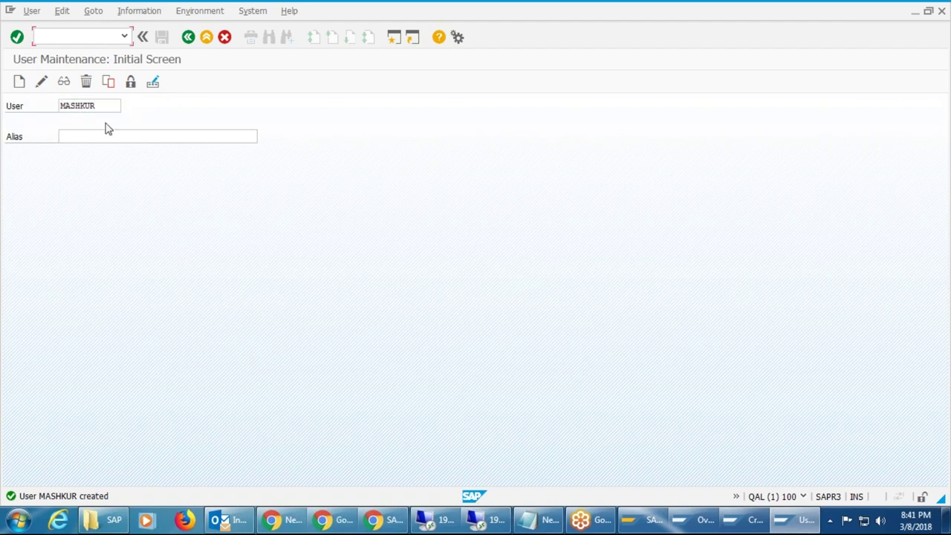
click(113, 106)
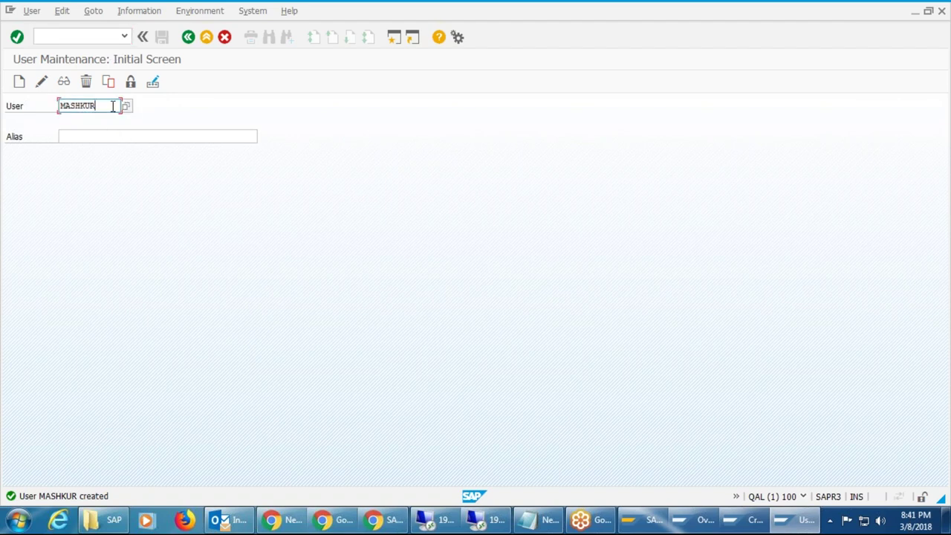
double_click(112, 106)
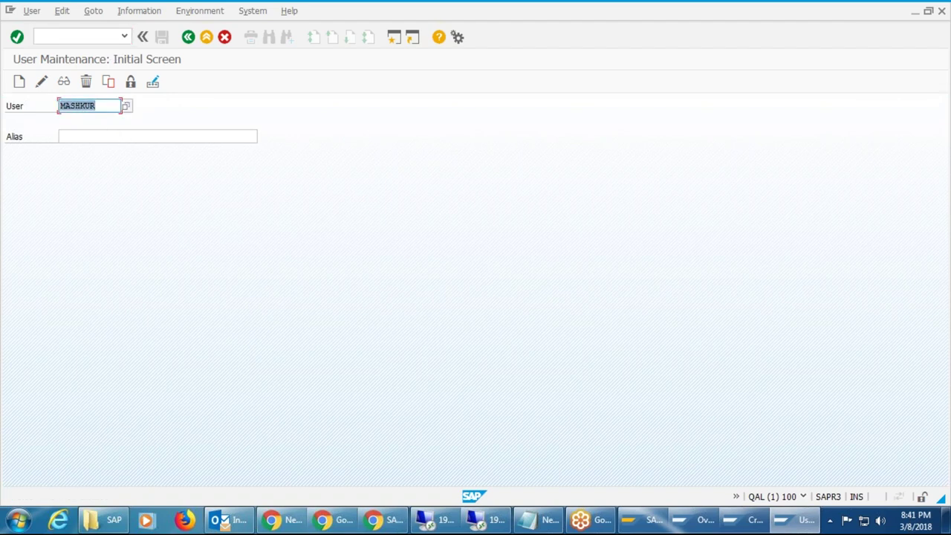
click(88, 37)
text(/nex)
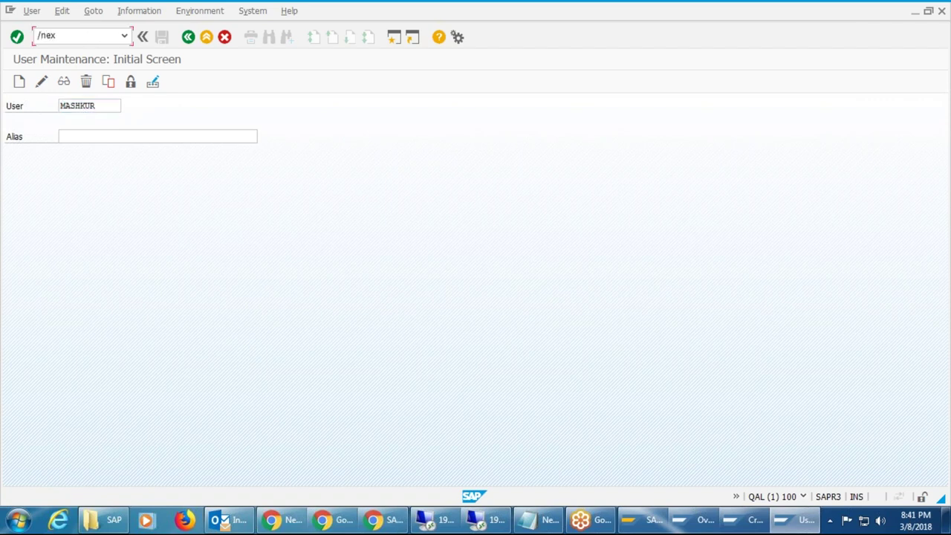
key(Return)
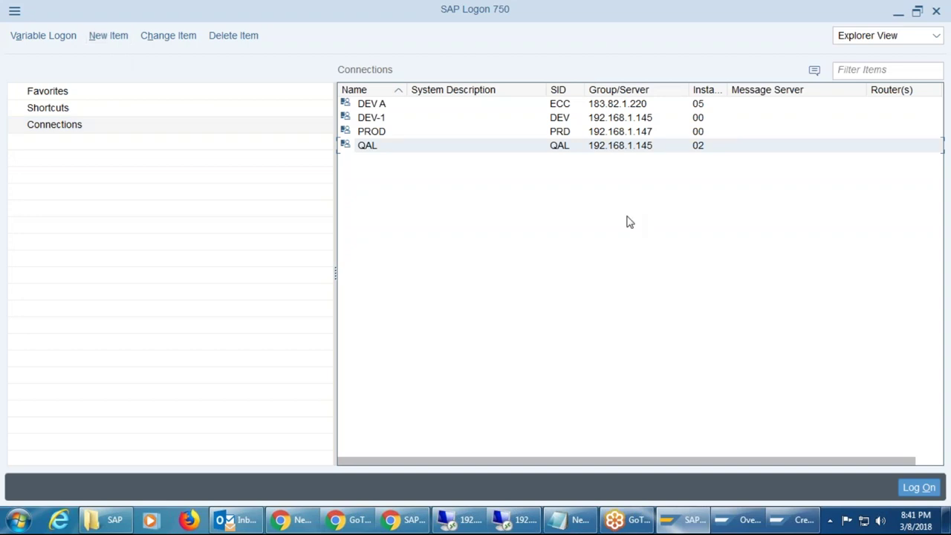
Open the QAL system logon and enter client 100 with the user ID.
click(370, 146)
key(Return)
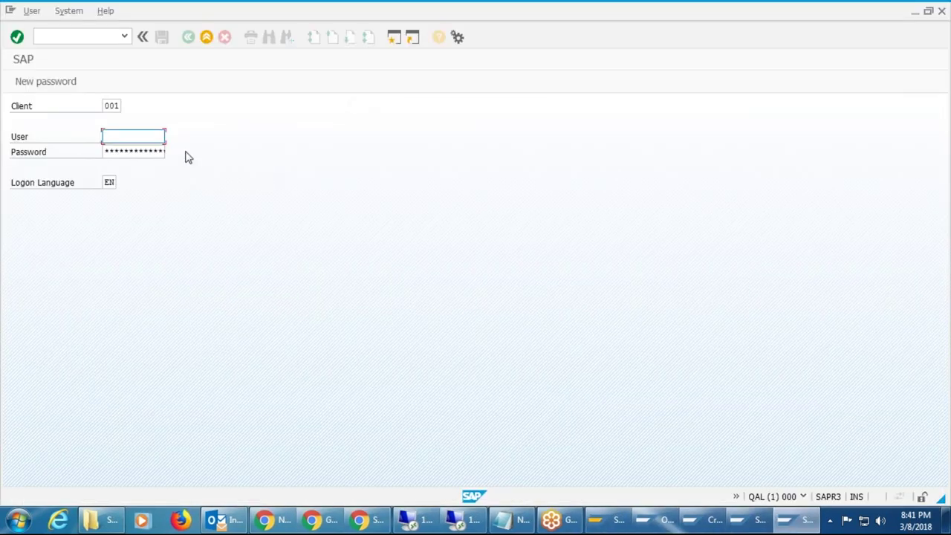
key(shift+Tab)
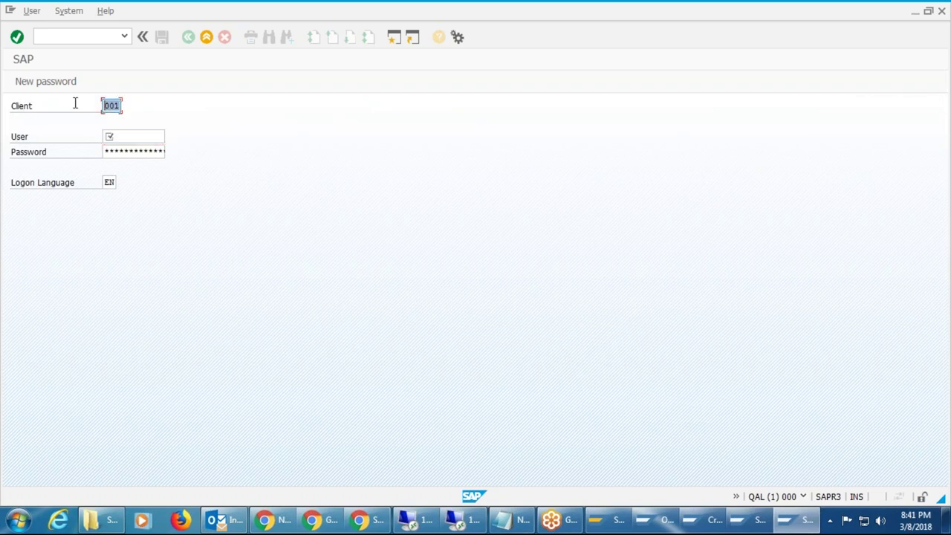
text(100)
key(Tab)
text(mashku)
key(Return)
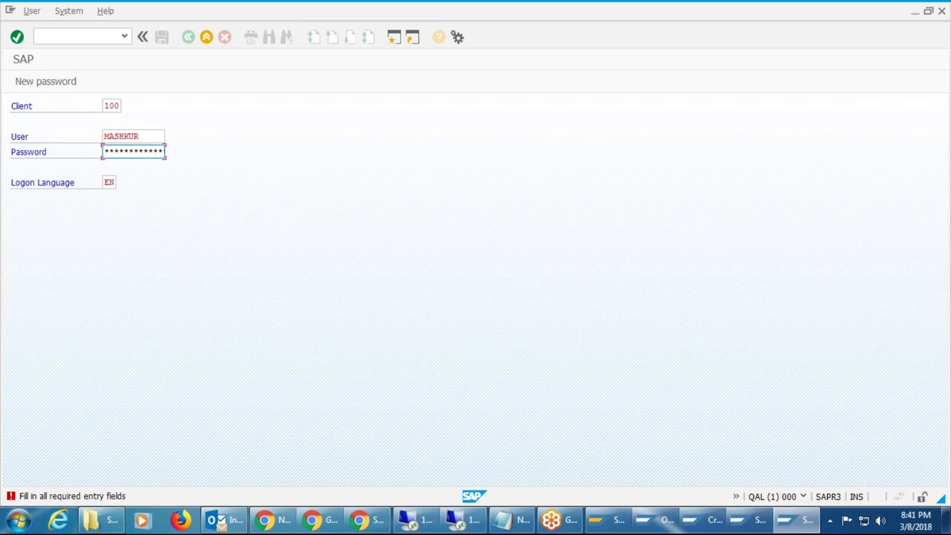
Submit the logon, set and confirm the new password, and accept the copyright notice.
key(Return)
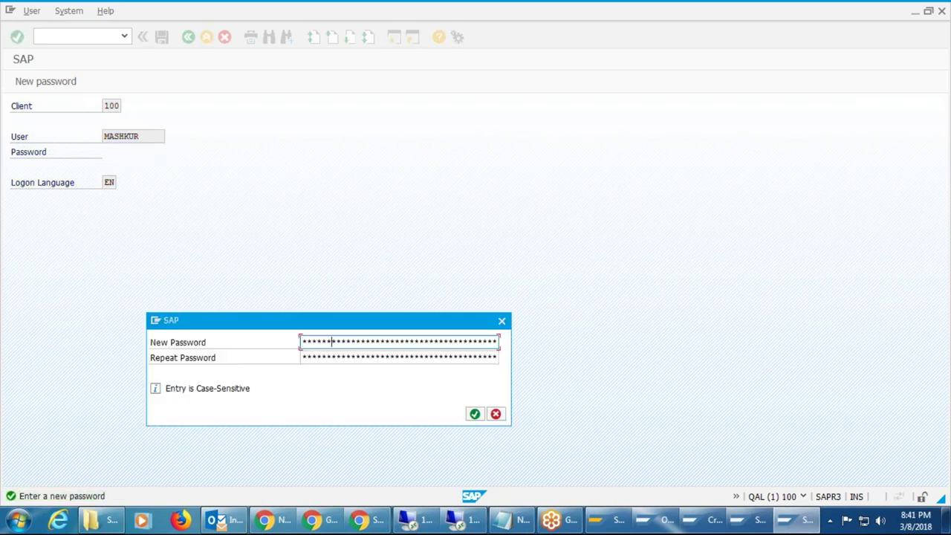
key(Tab)
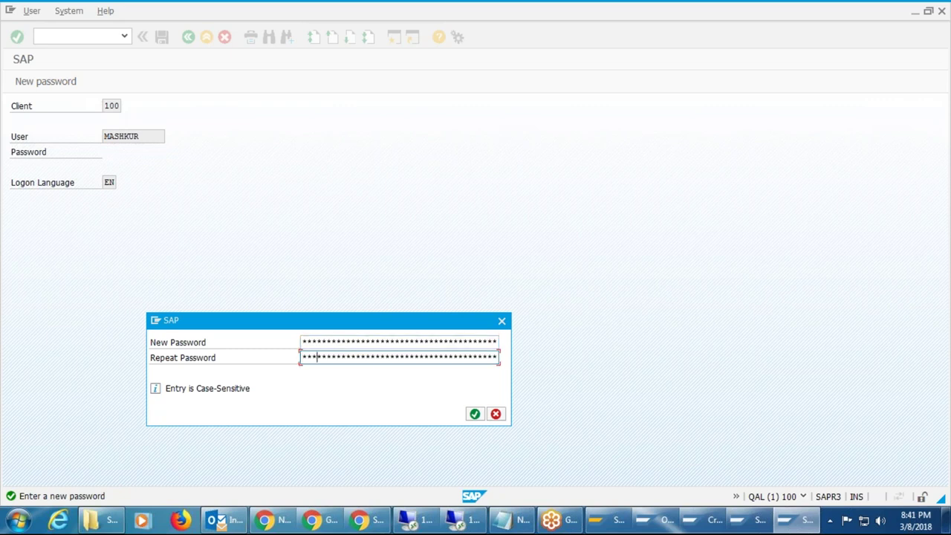
key(Return)
click(379, 418)
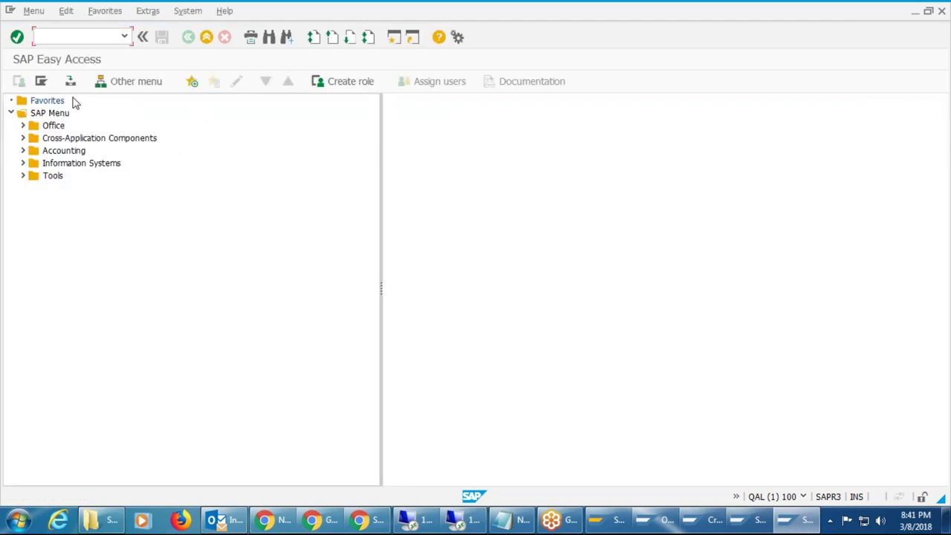
Launch STMS via /nstms and show the Import Overview for domain DOMAIN_DEV.
text(/nstms)
key(Return)
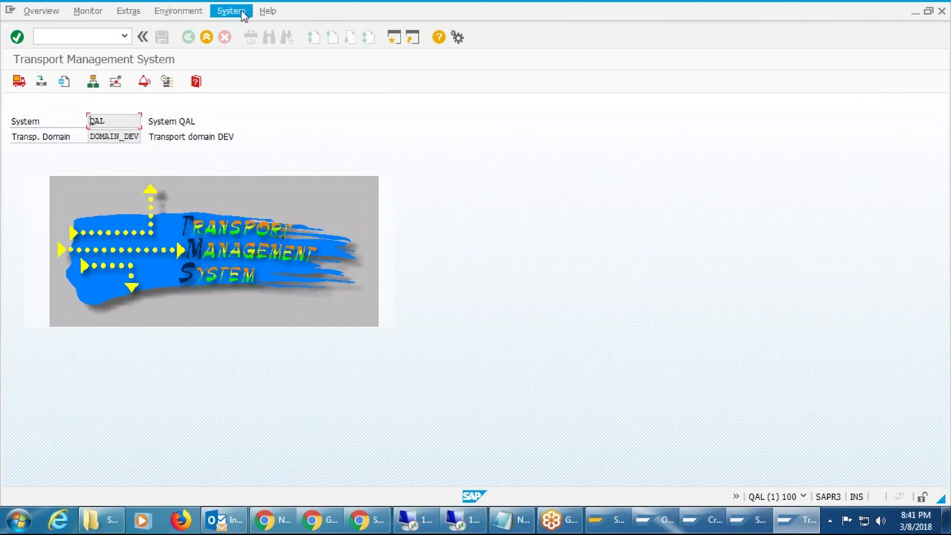
click(19, 81)
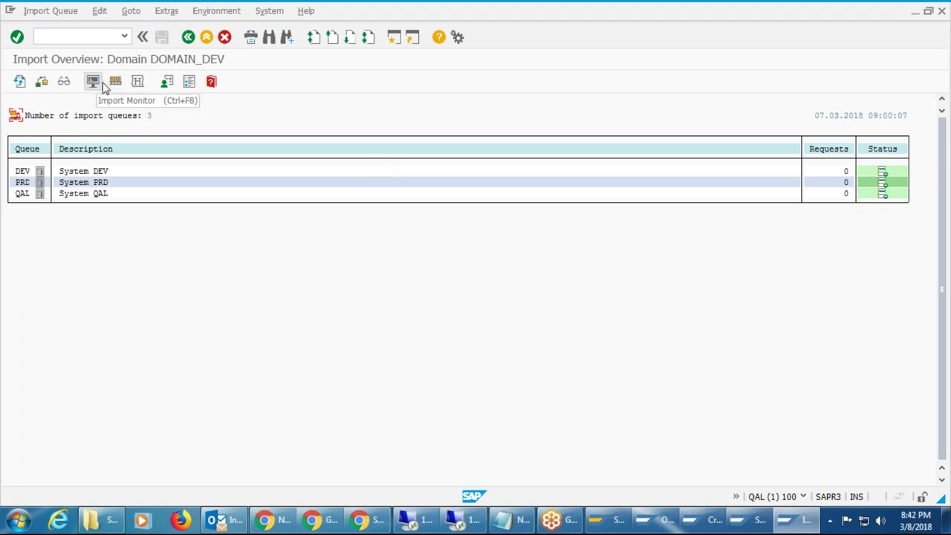
Refresh the import overview and open the QAL queue showing DEVK900004 and DEVK900006.
click(20, 83)
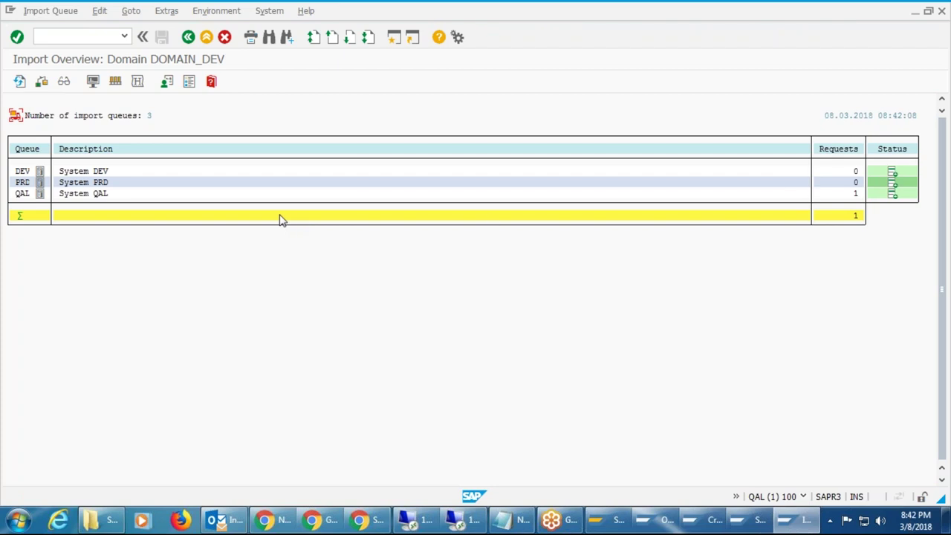
click(94, 192)
double_click(94, 194)
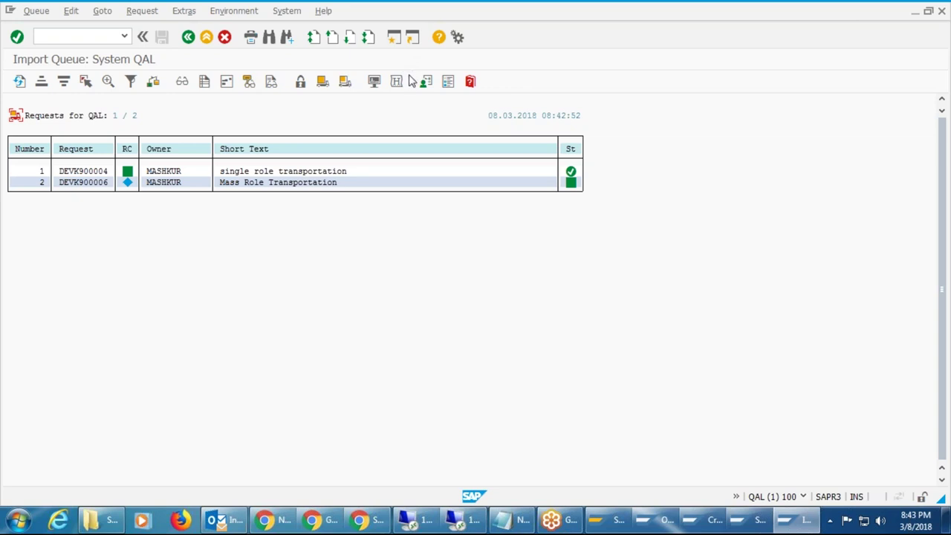
Set up import of DEVK900006 into client 100 with 'Leave Transport Request in Queue' unticked.
click(345, 83)
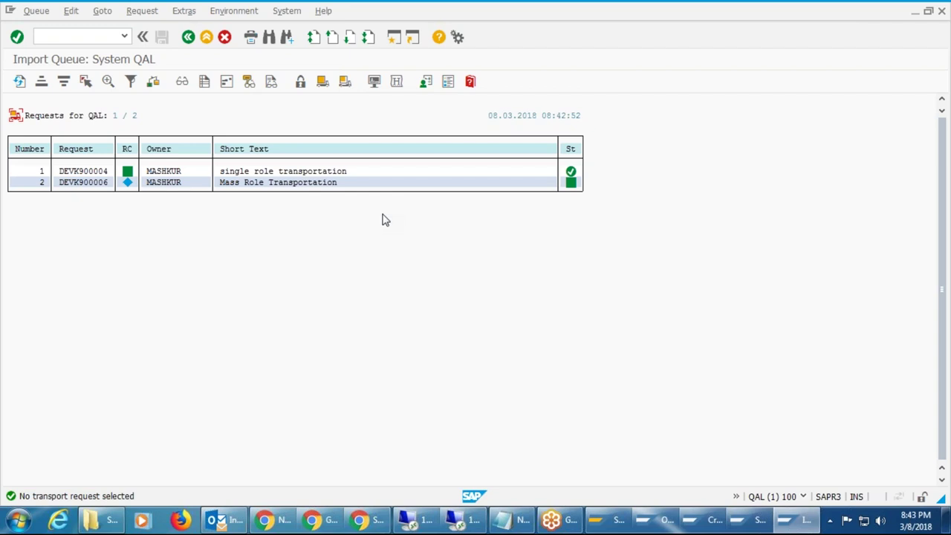
click(93, 182)
click(345, 81)
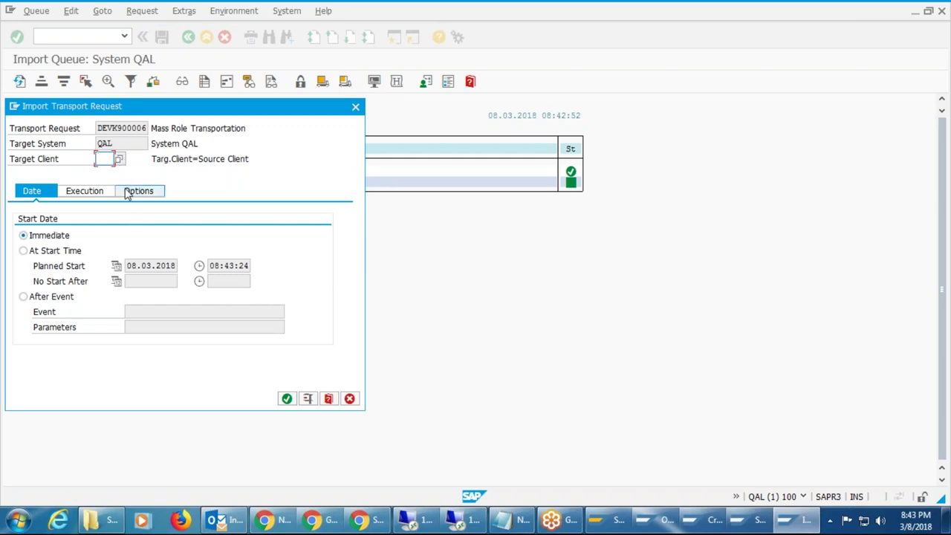
text(100)
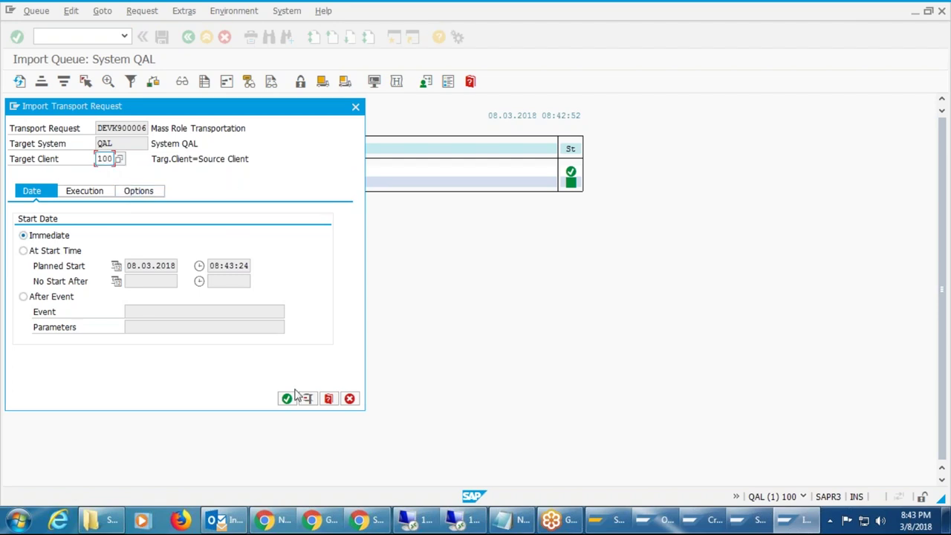
click(139, 191)
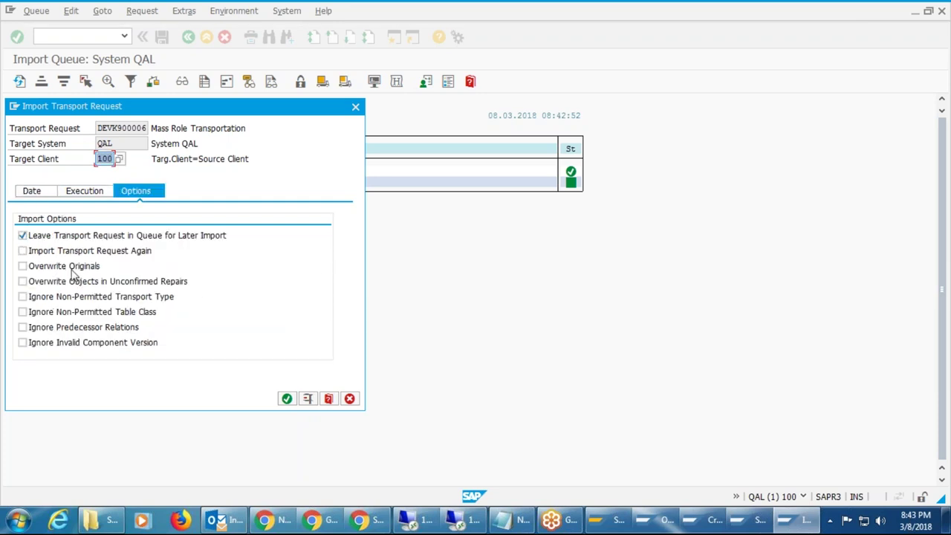
click(22, 236)
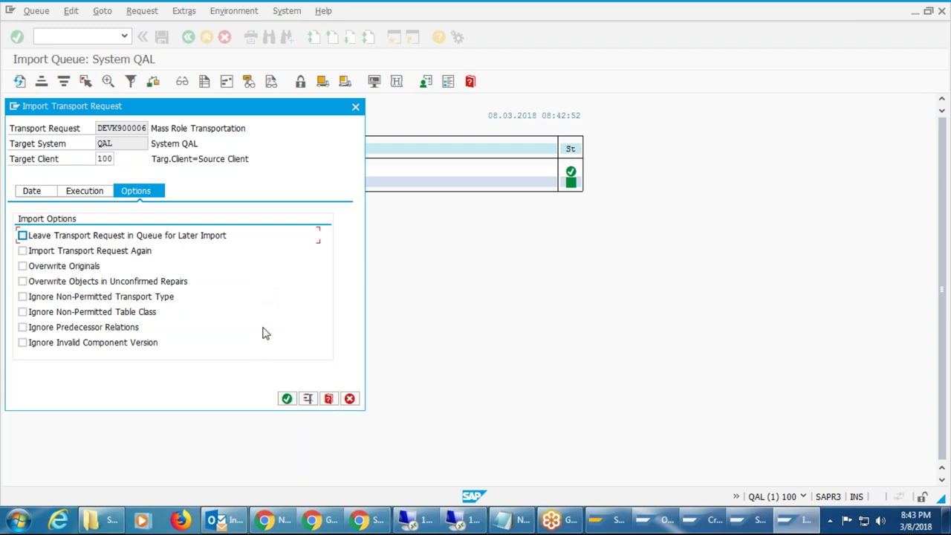
click(288, 404)
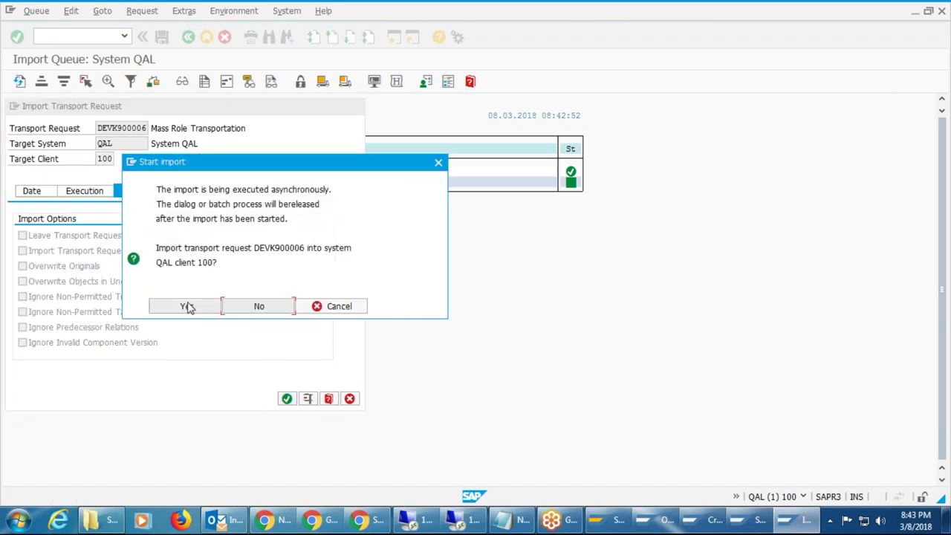
click(189, 307)
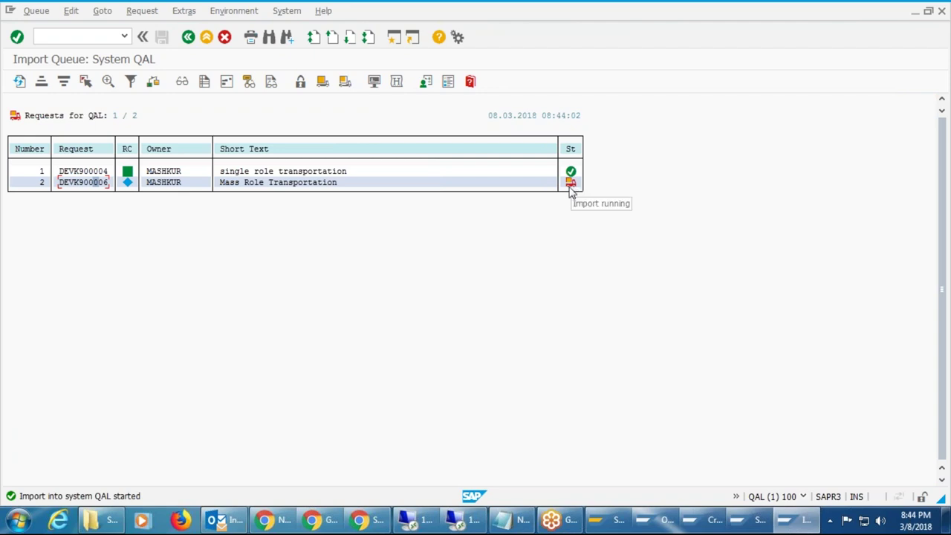
Refresh the QAL queue repeatedly until DEVK900006 shows as imported.
click(21, 84)
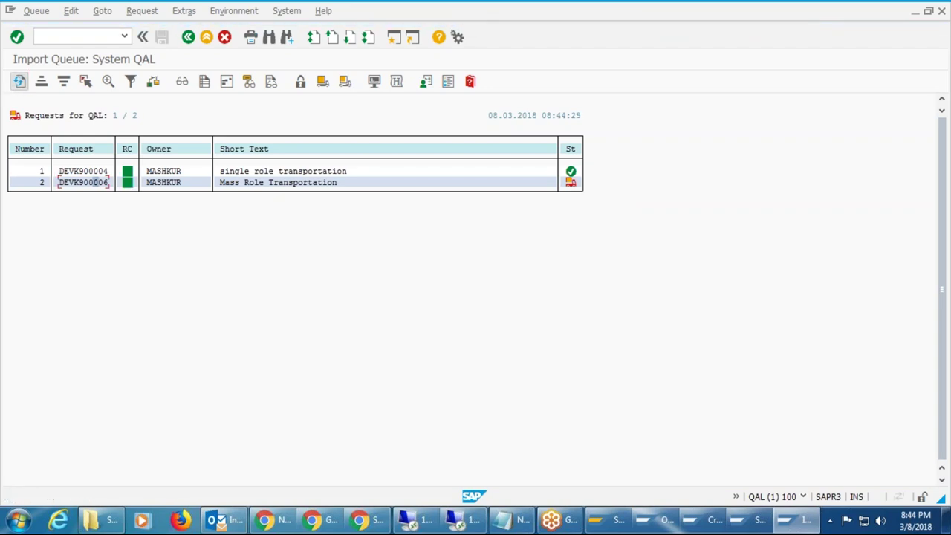
click(20, 82)
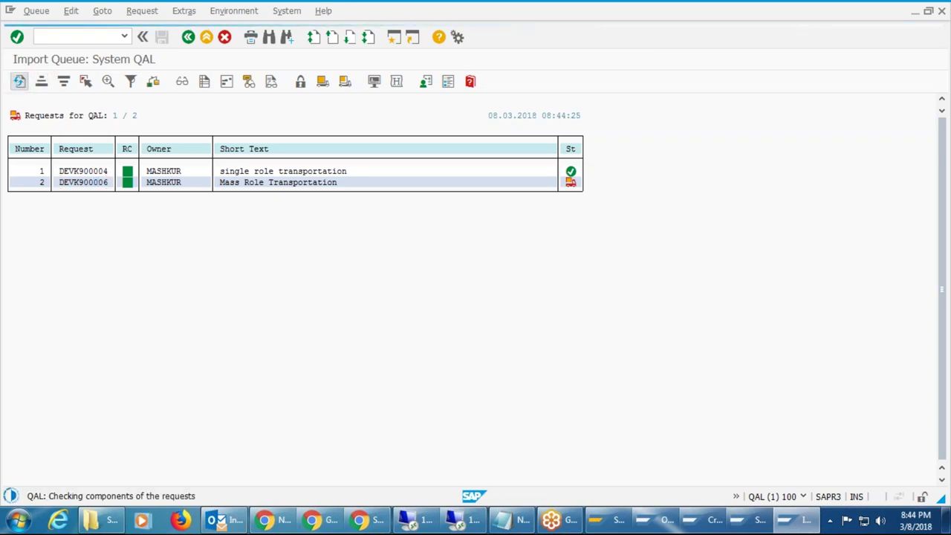
click(20, 82)
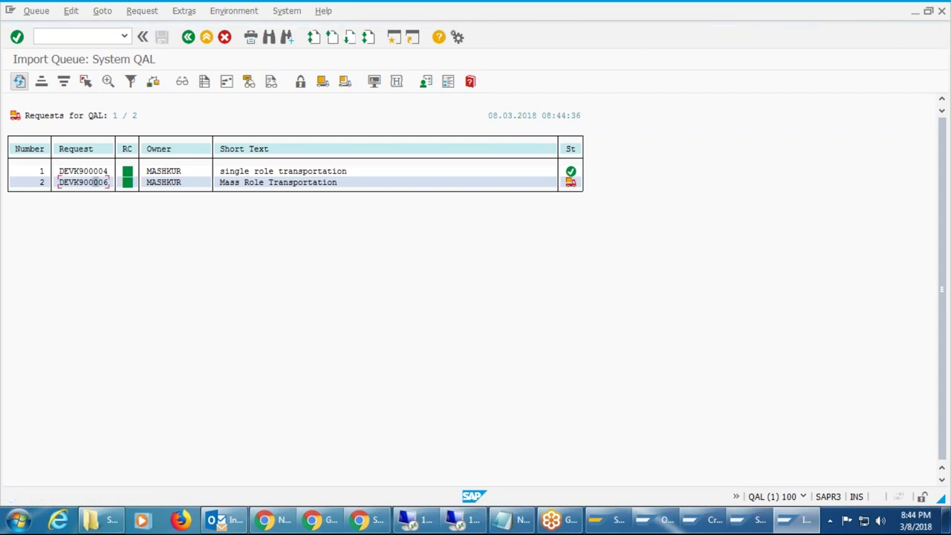
click(20, 83)
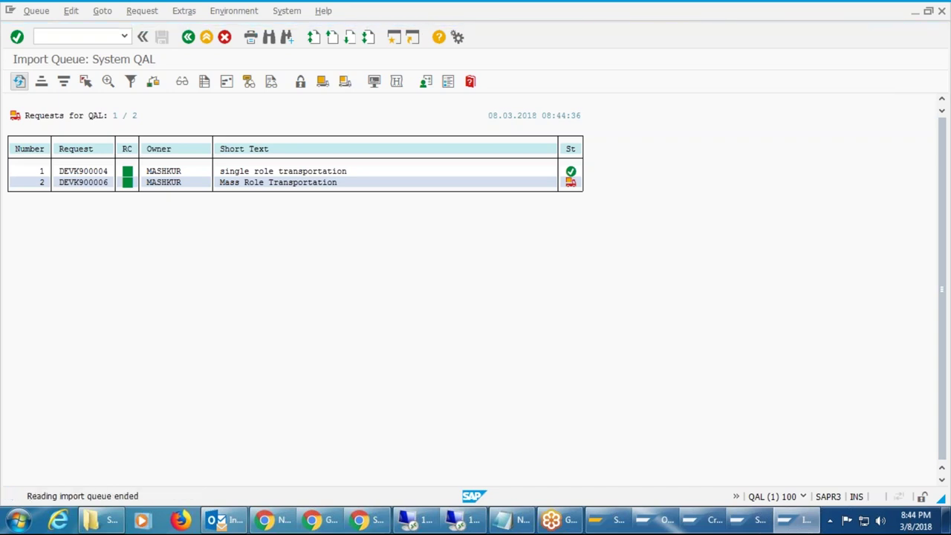
click(21, 83)
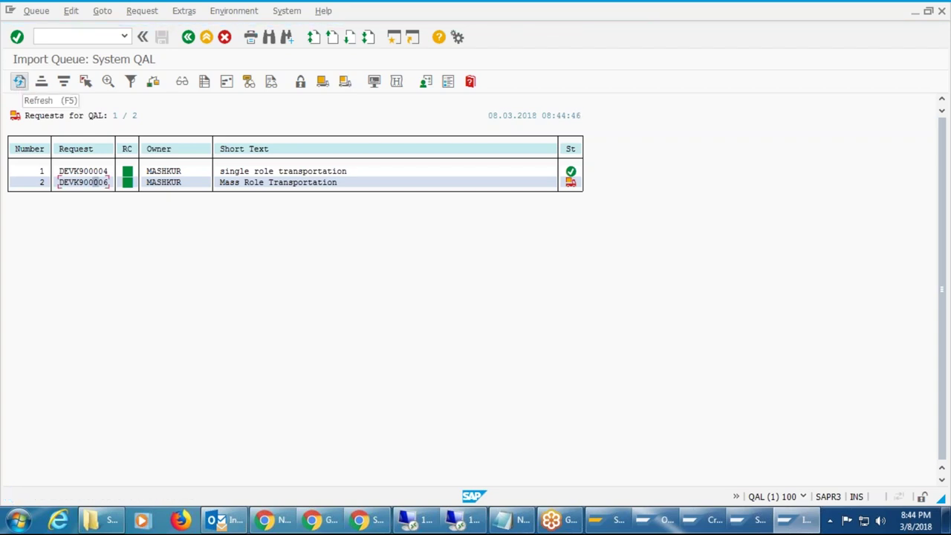
click(20, 82)
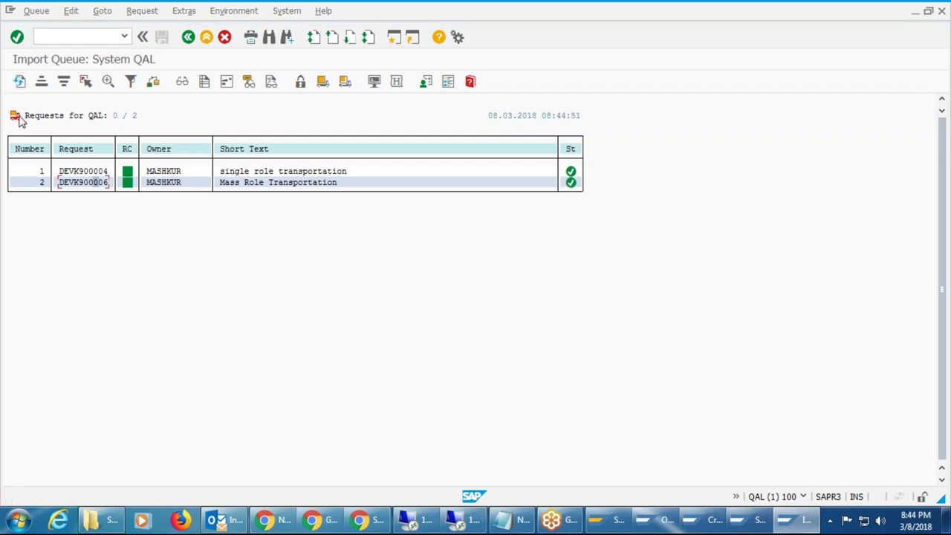
click(20, 82)
Open role maintenance via /npfcg and search for roles matching Z_*.
text(/npfcg)
key(Return)
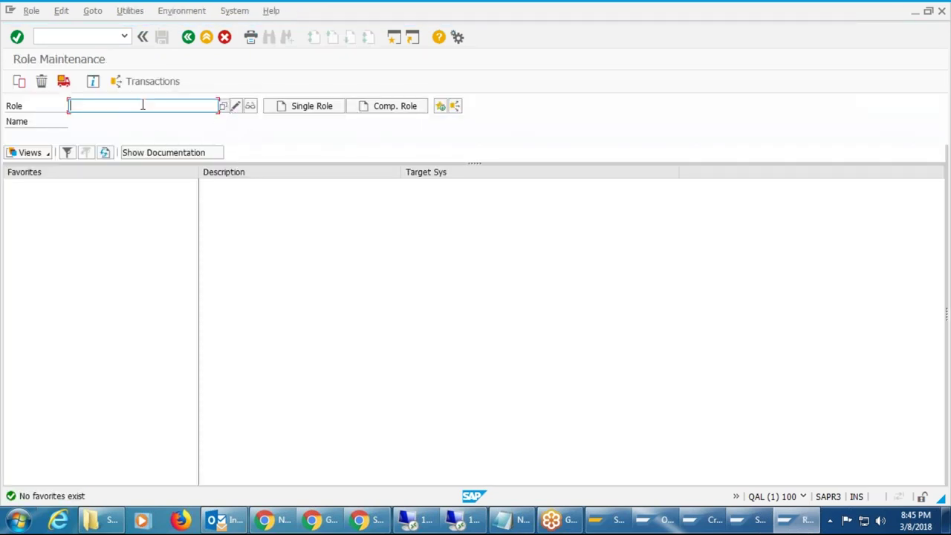
text(z)
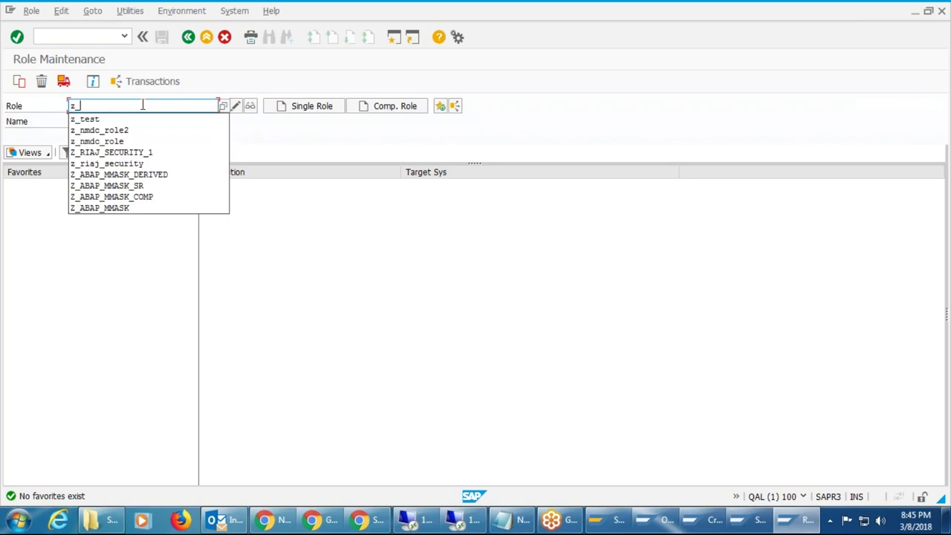
text(_*)
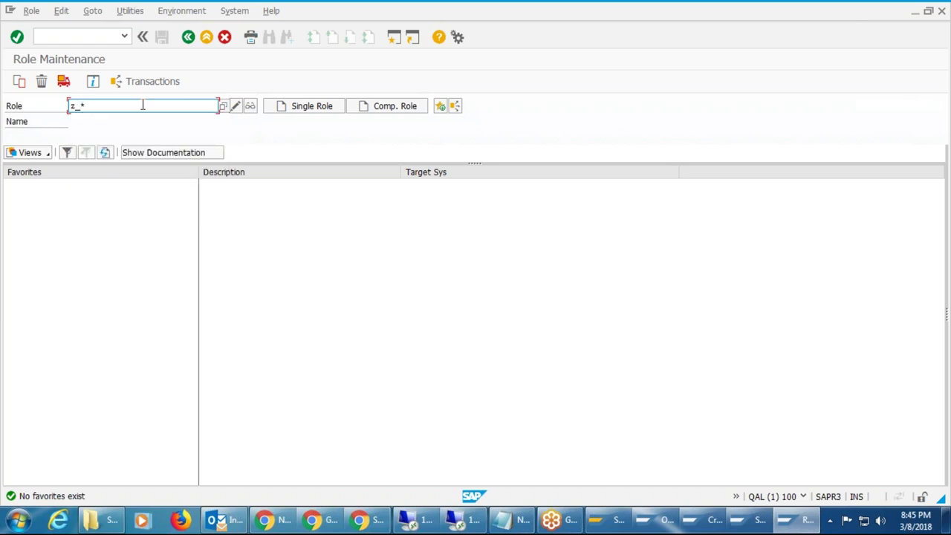
click(225, 106)
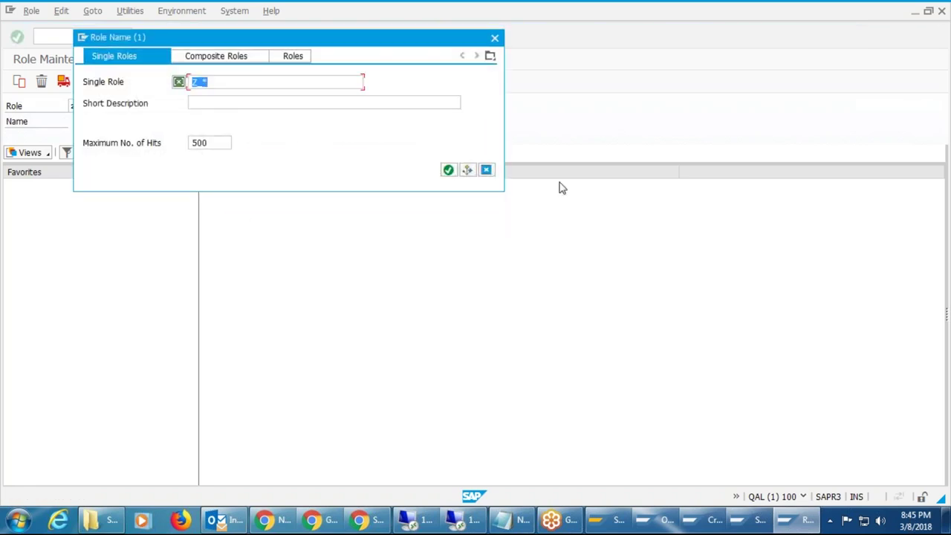
Review the eight matching Z_* roles, then return to the DEV session's transport logs.
click(448, 170)
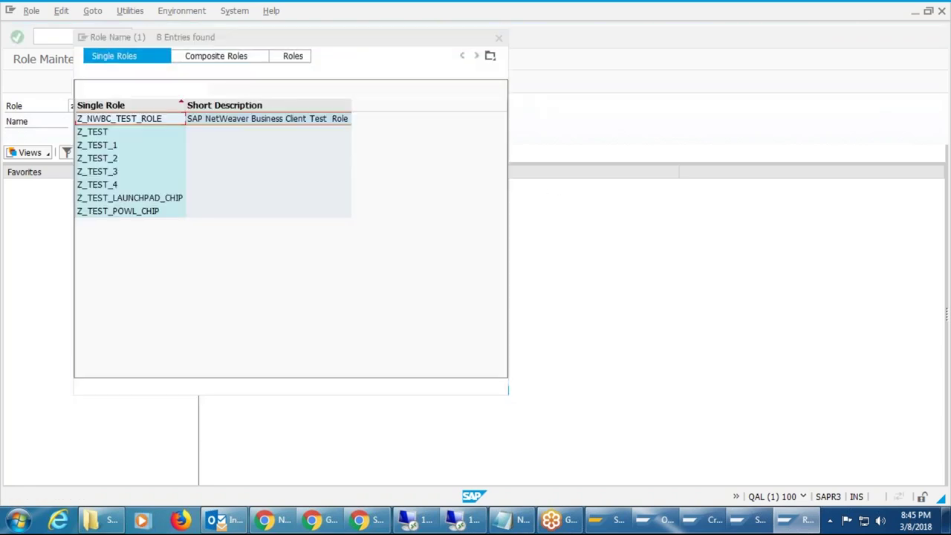
click(105, 138)
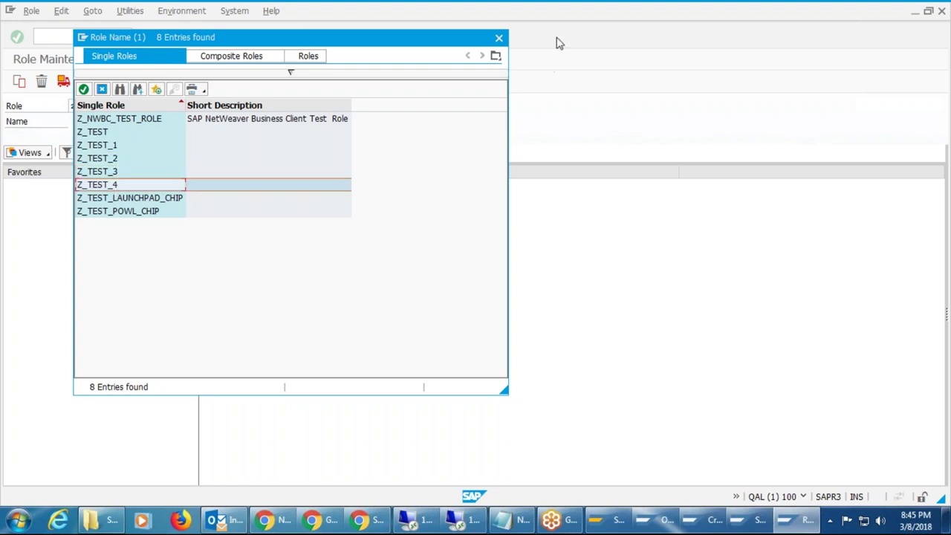
click(499, 38)
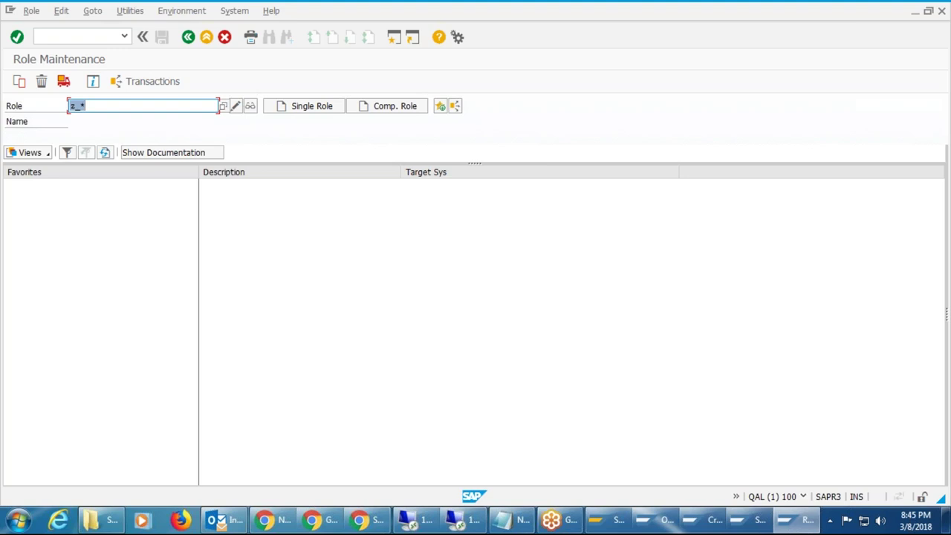
click(654, 519)
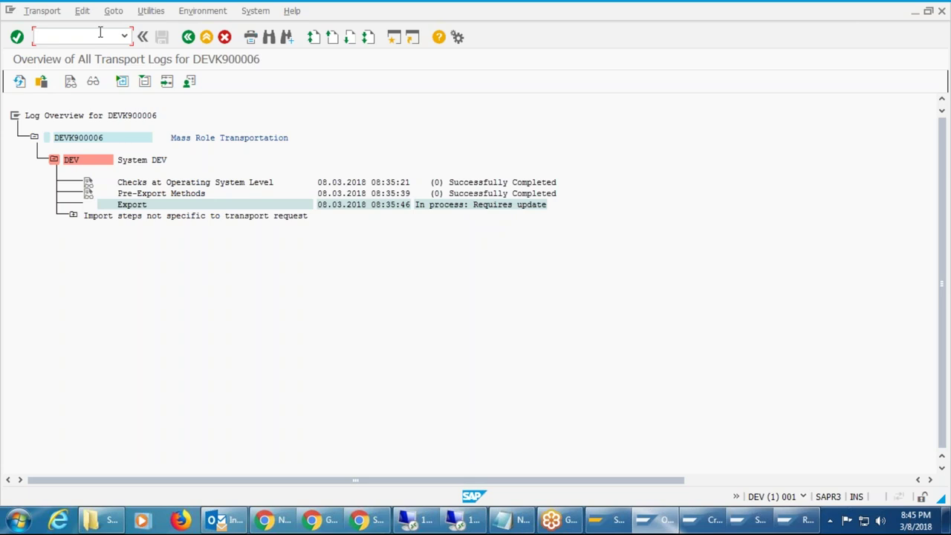
Leave the transport log screen and start transaction SU10 via /nsu10.
click(803, 498)
click(803, 497)
text(/su10)
key(Return)
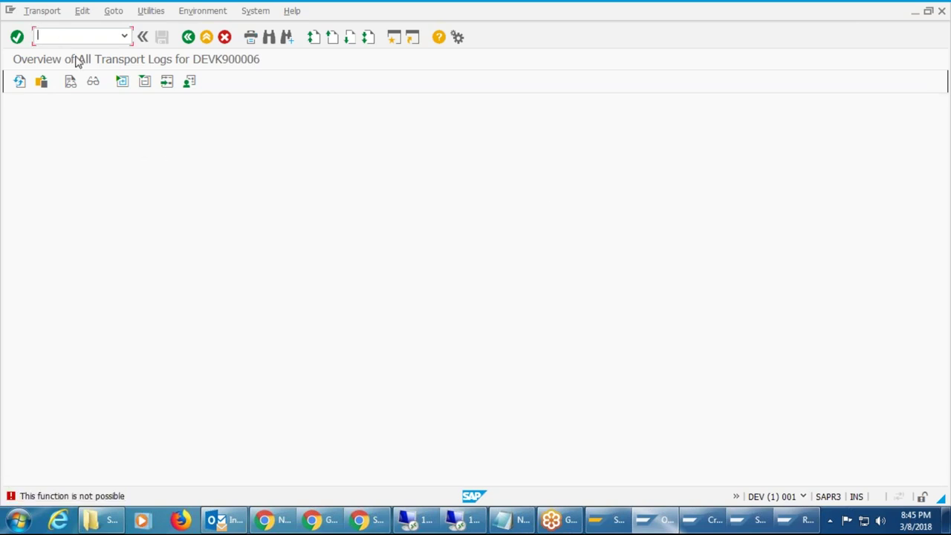
text(/nsu10)
key(Return)
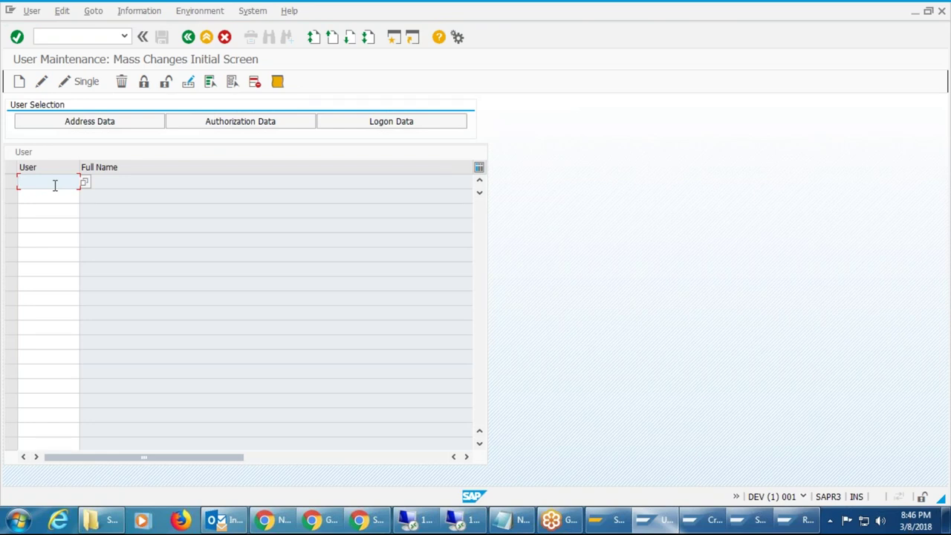
Enter four sequentially numbered user IDs in the User column and launch Create (F8).
text(nmdc)
key(Down)
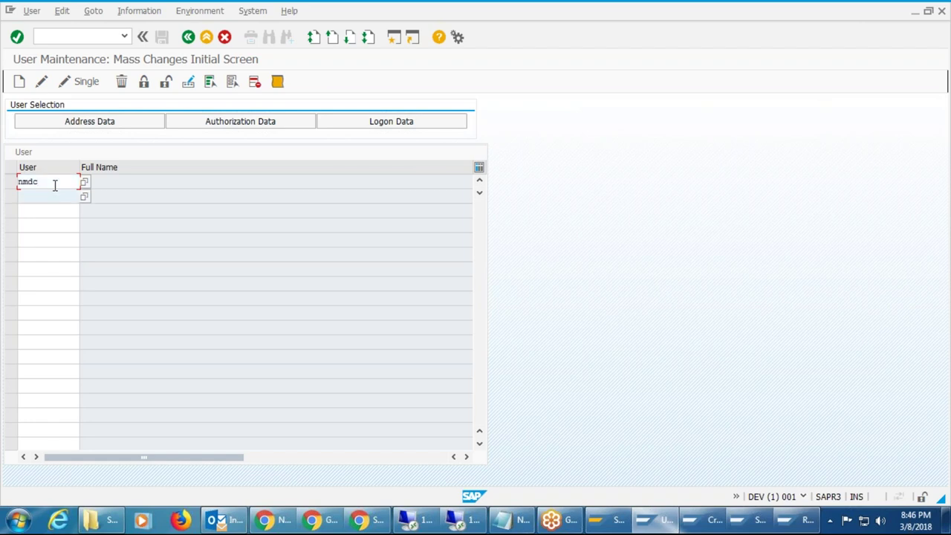
text(nmdc1)
key(Return)
key(Down)
text(nmdc)
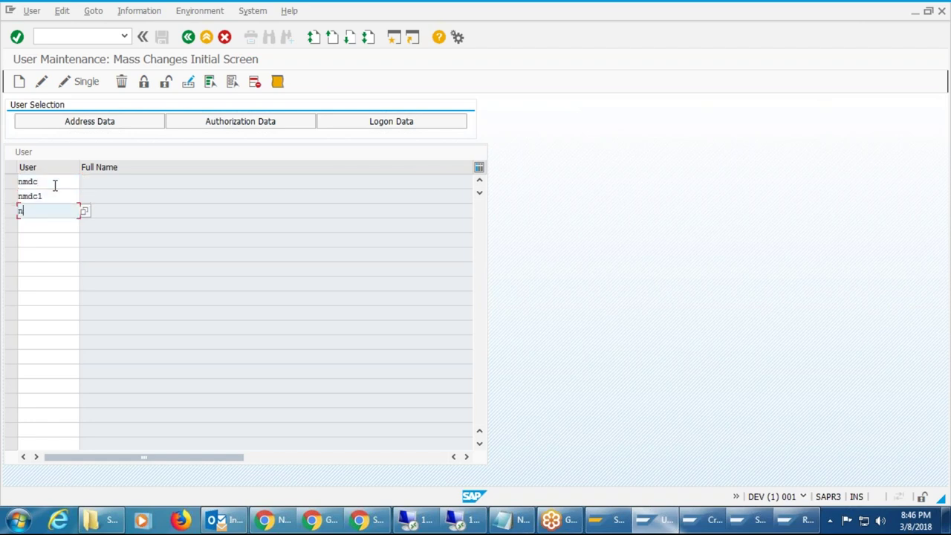
text(2)
key(Down)
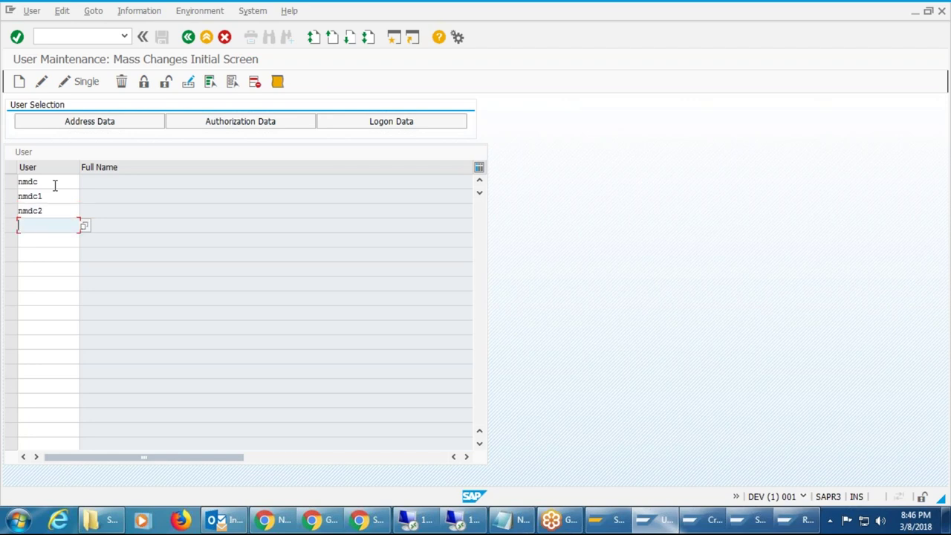
text(nmdc3)
click(58, 184)
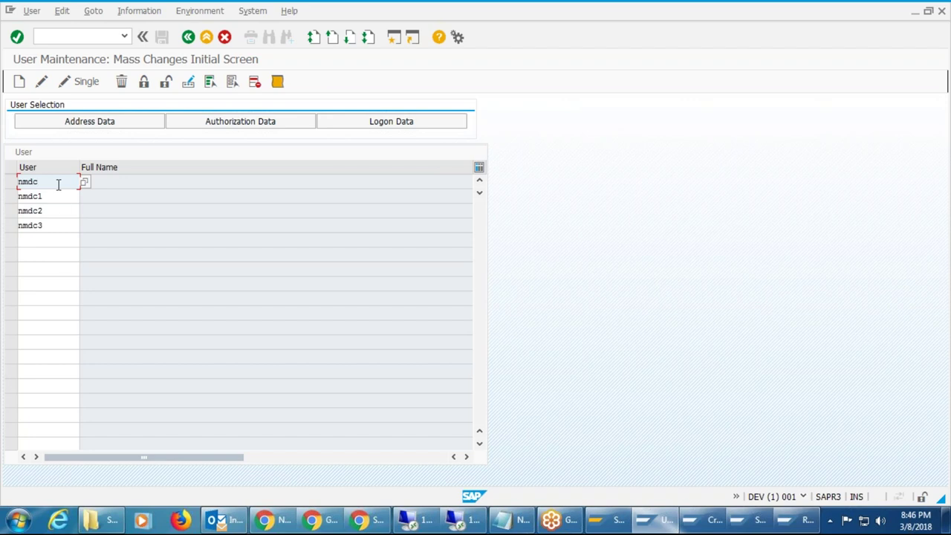
click(55, 226)
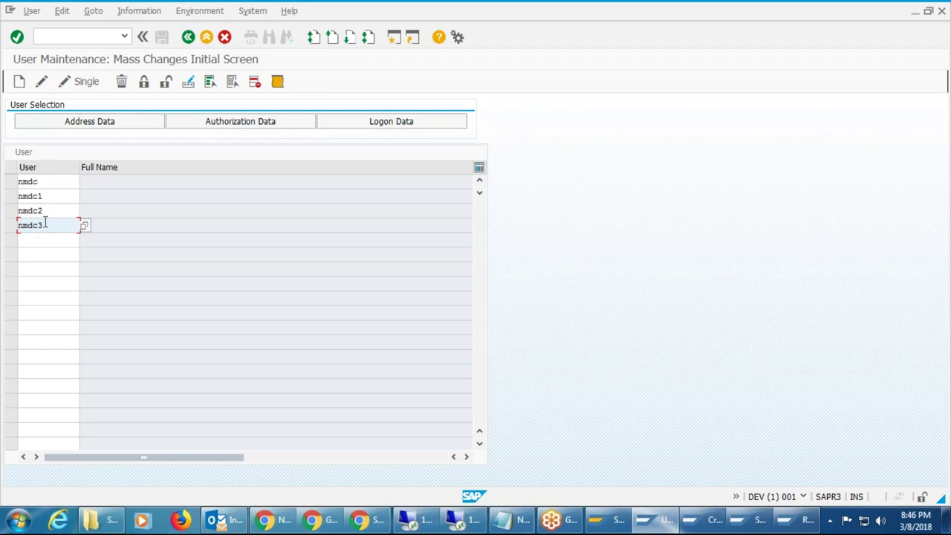
click(19, 82)
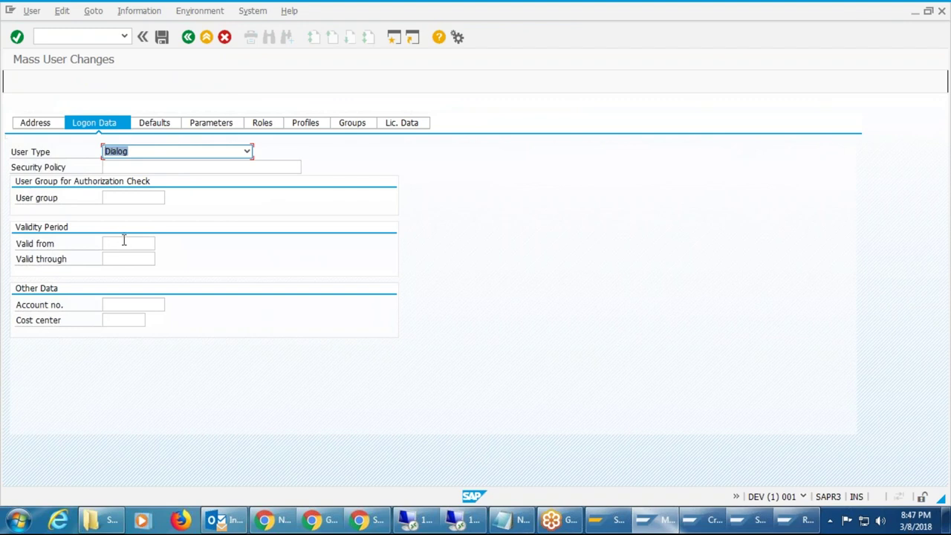
Save the four users and review the log of creations with generated passwords.
click(161, 38)
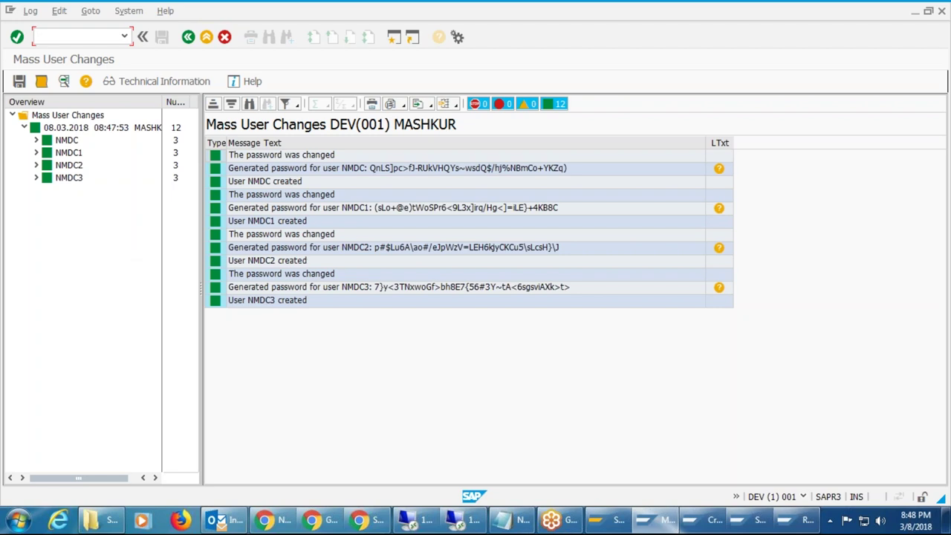
text(/nse)
click(881, 520)
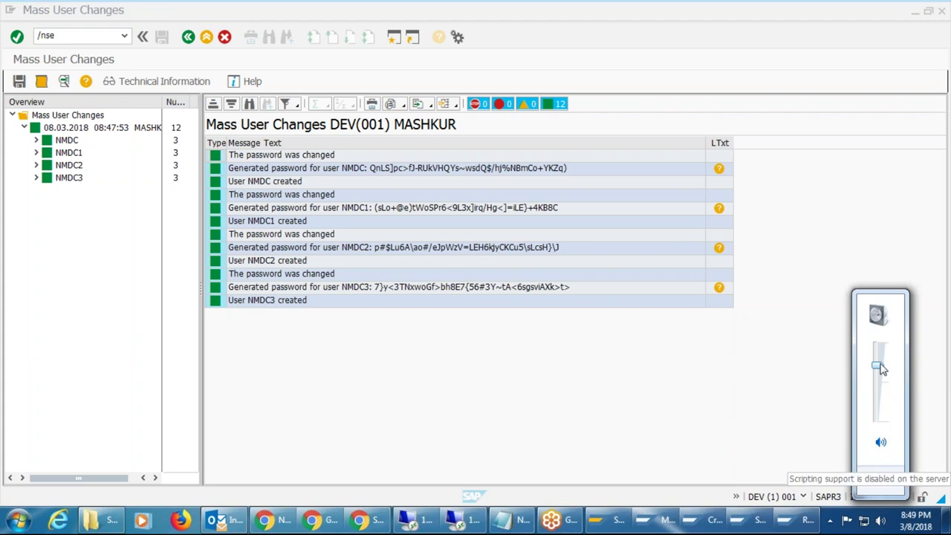
click(609, 368)
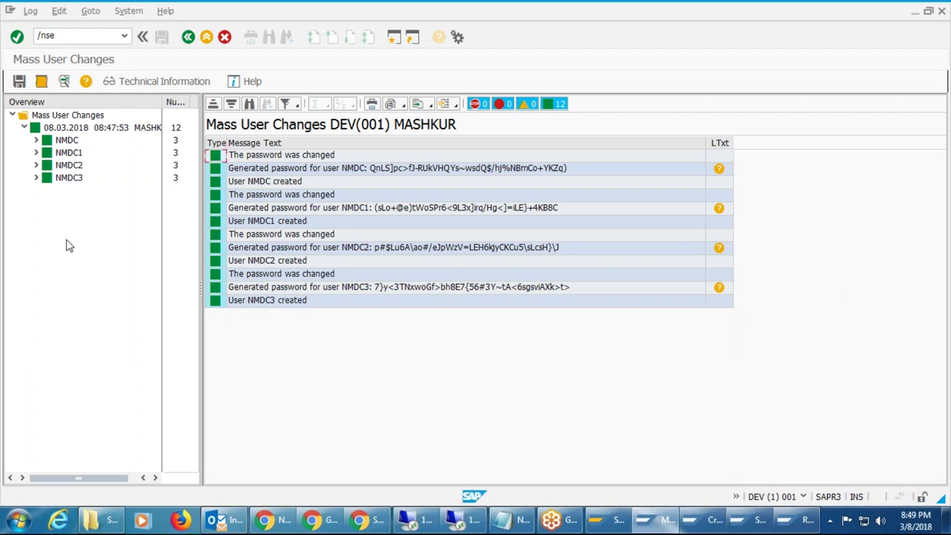
click(89, 35)
click(88, 36)
text(d8)
Run SCC8 and choose SAP_USER as the client export profile.
key(BackSpace)
key(BackSpace)
key(BackSpace)
key(BackSpace)
text(scc8)
key(Return)
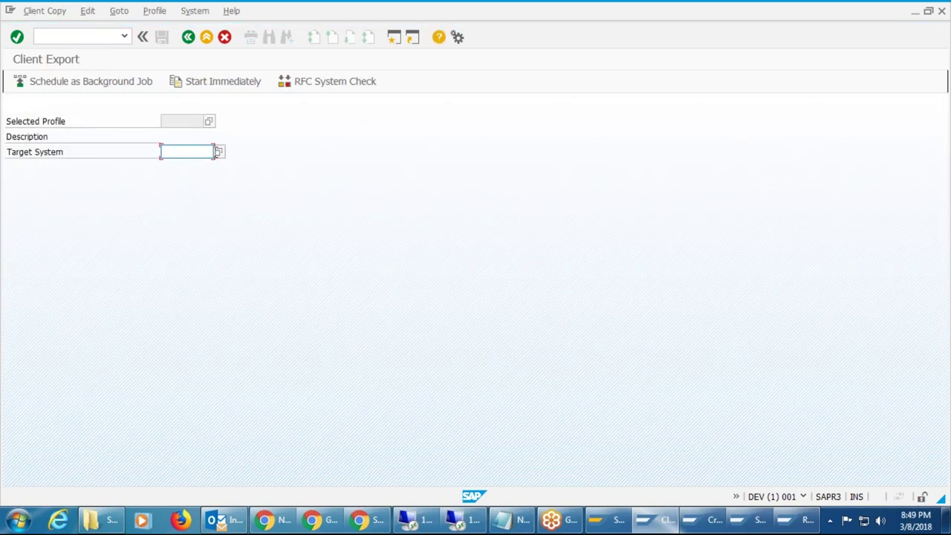
click(211, 122)
click(209, 121)
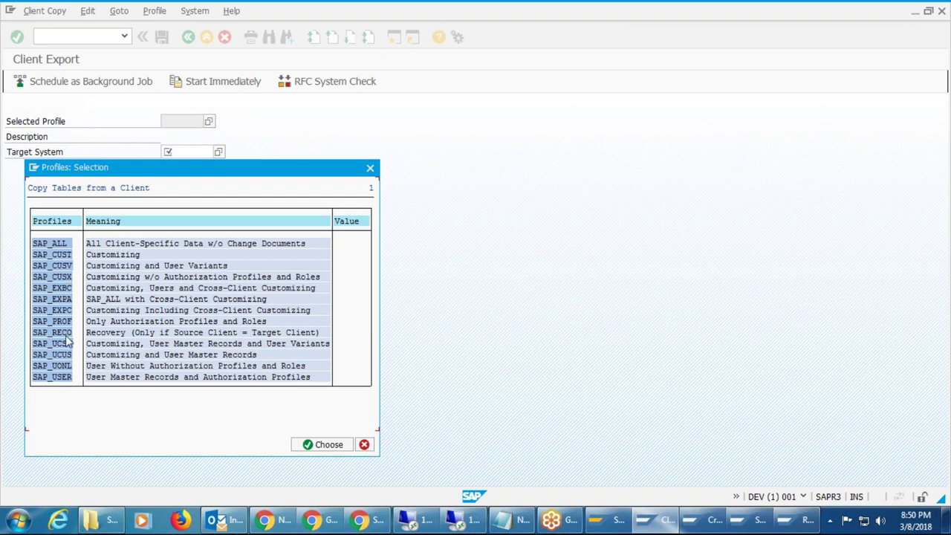
click(64, 379)
click(322, 446)
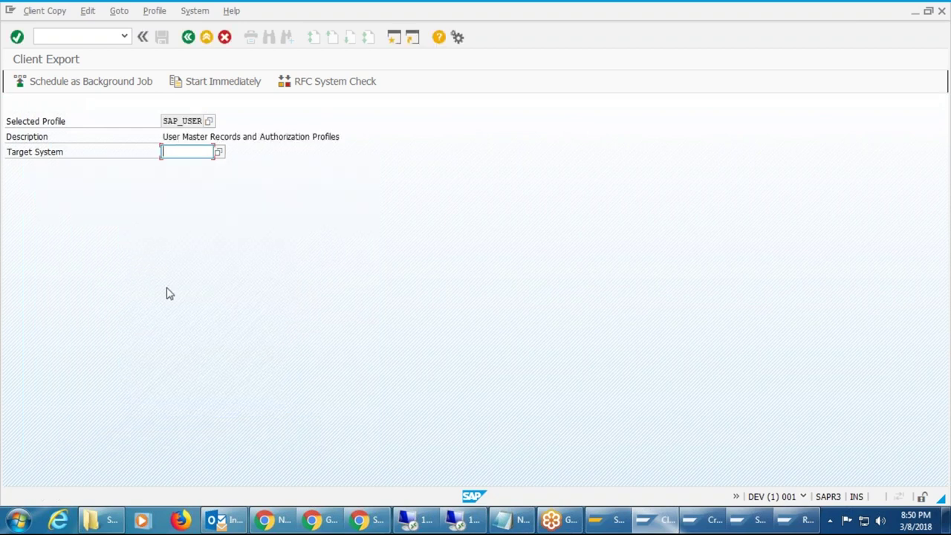
Pick QAL from the F4 list as the SAP_USER client export's target system and confirm it.
click(220, 153)
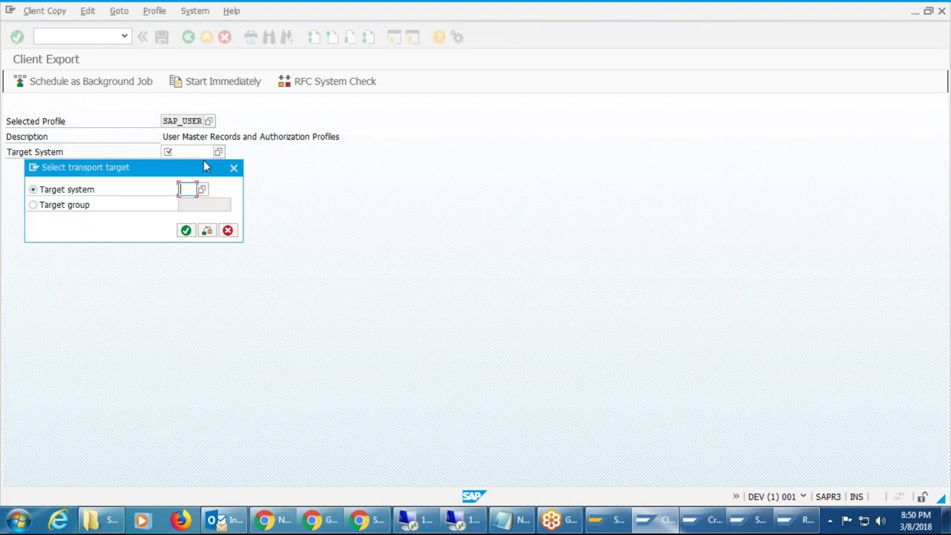
text(qal)
key(F4)
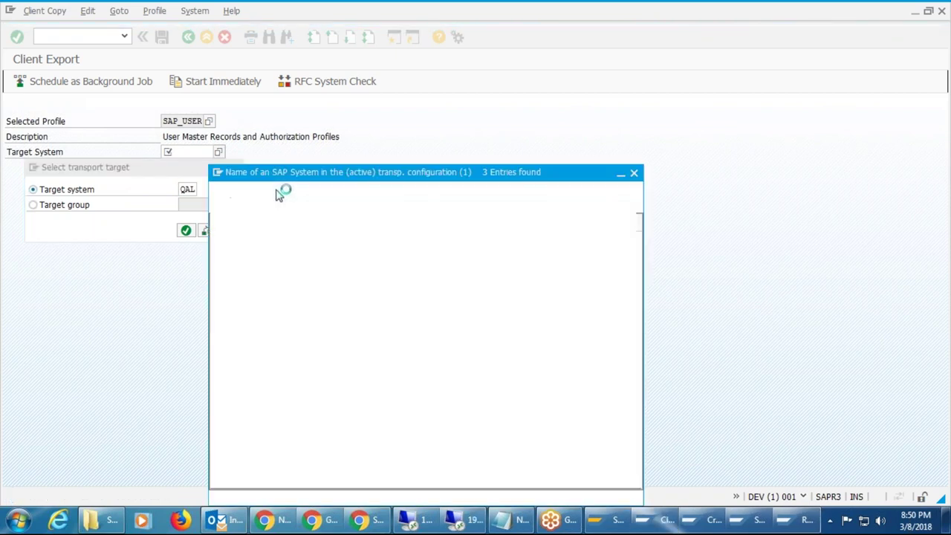
click(221, 281)
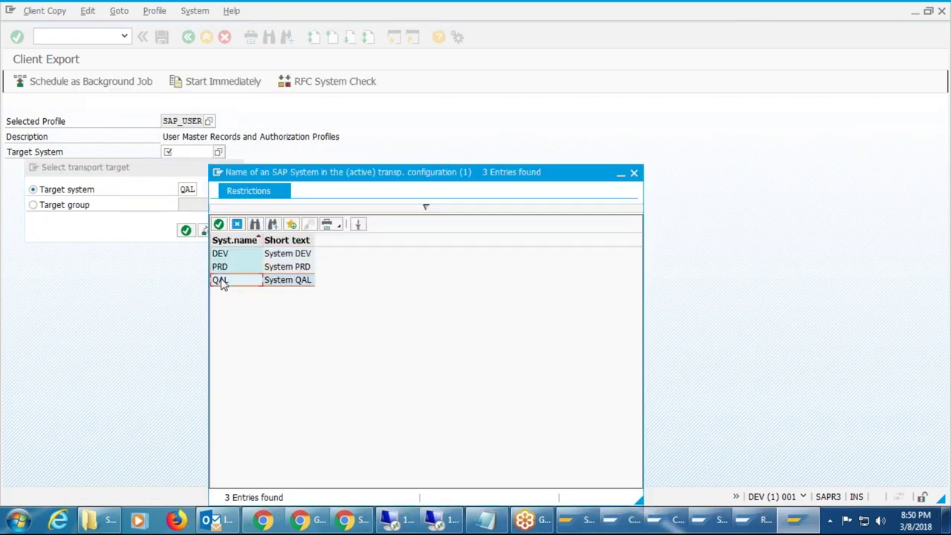
double_click(220, 281)
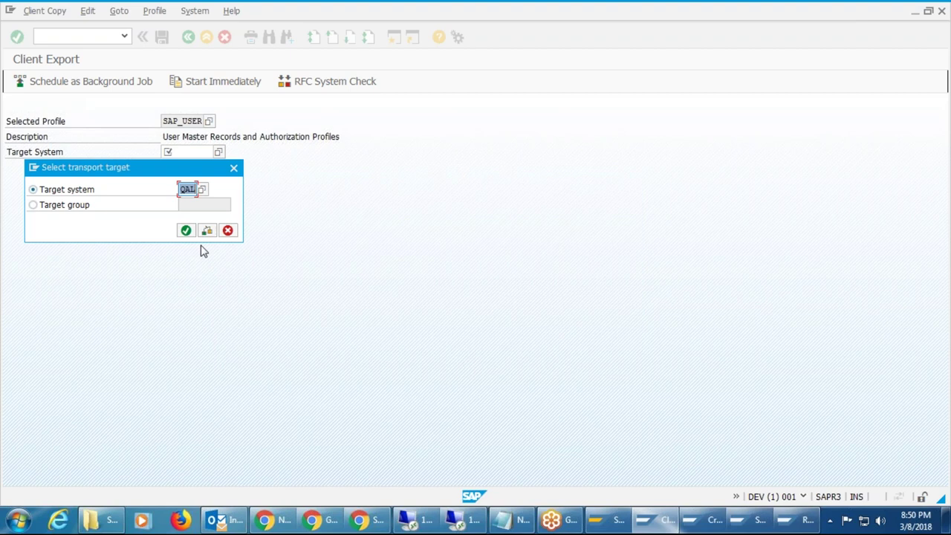
click(187, 231)
click(186, 231)
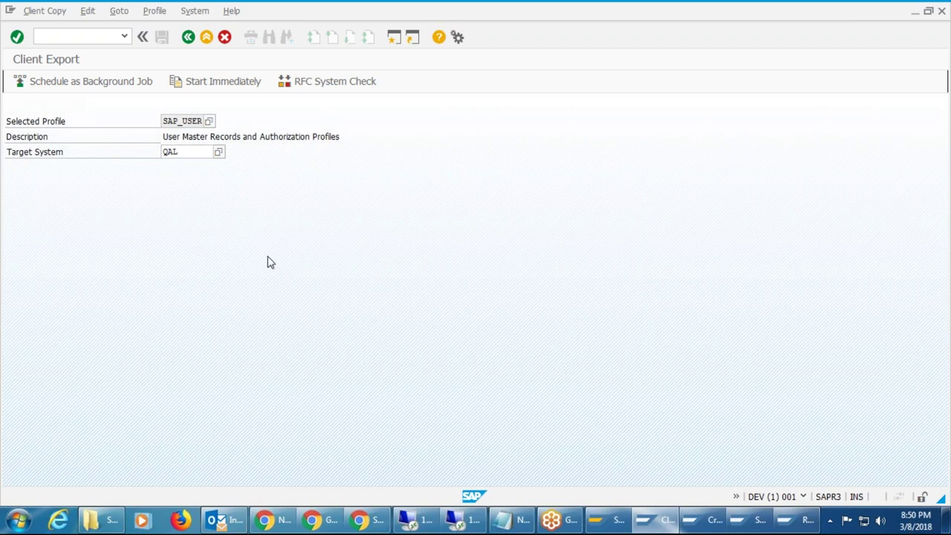
Open background scheduling for source client 001, leaving the background server unselected.
click(116, 90)
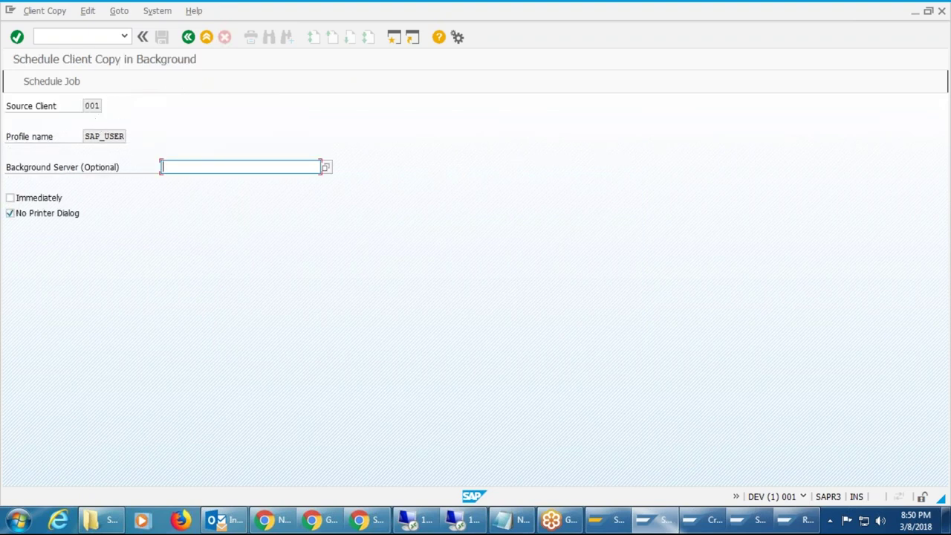
double_click(97, 105)
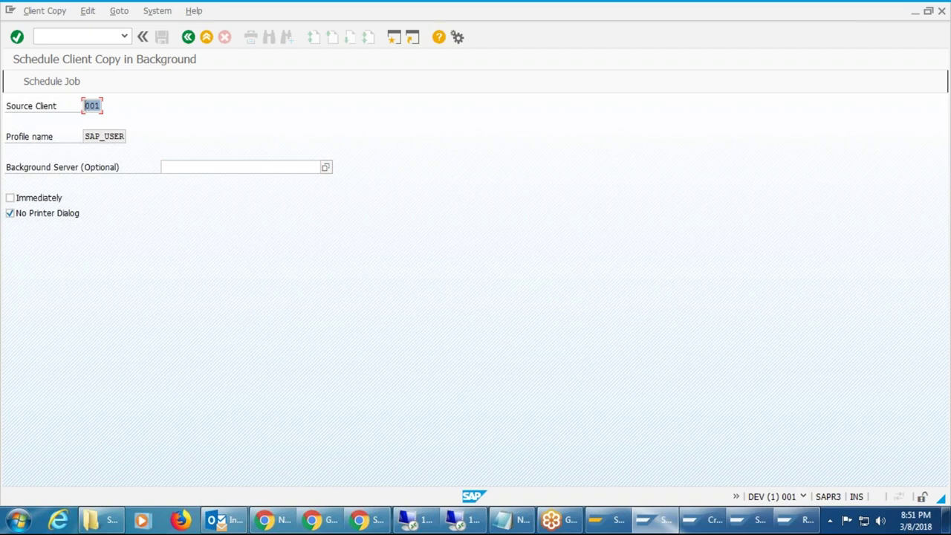
click(179, 168)
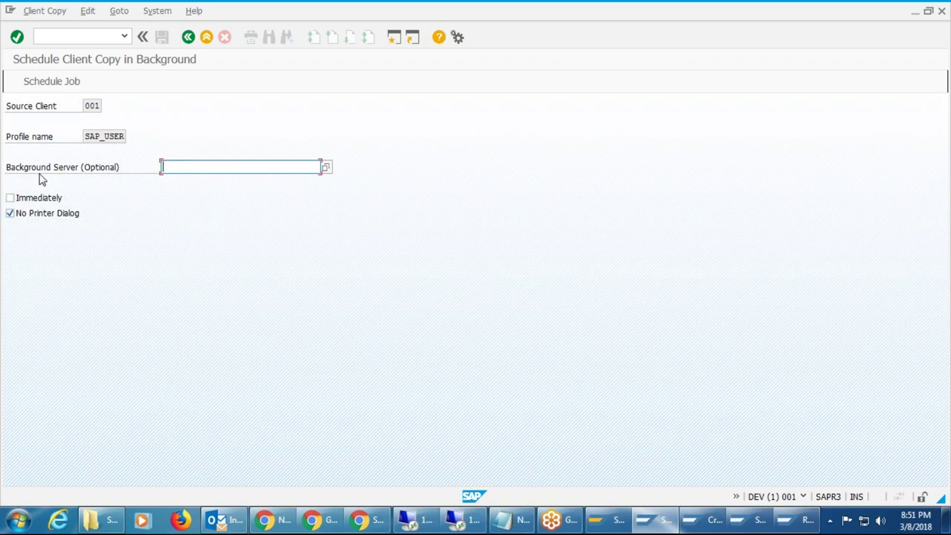
click(327, 168)
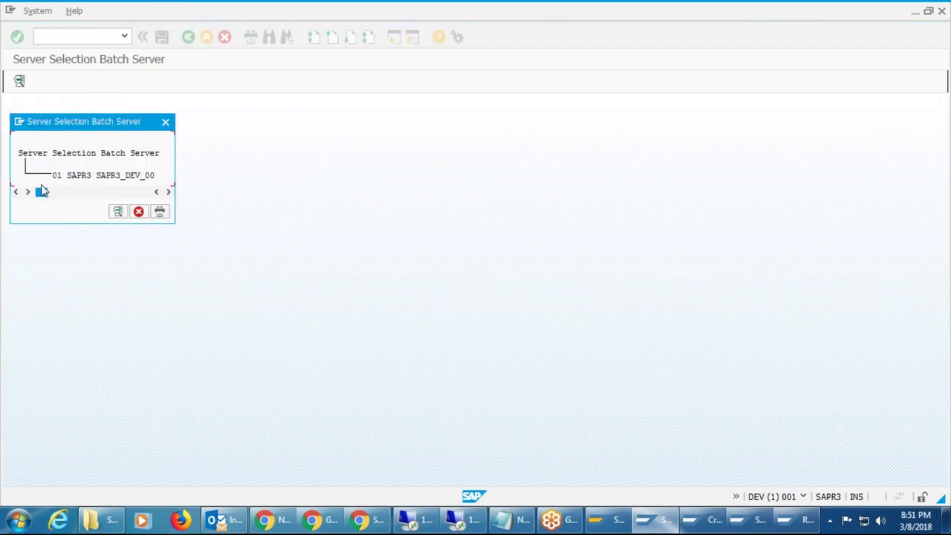
drag(58, 123, 301, 161)
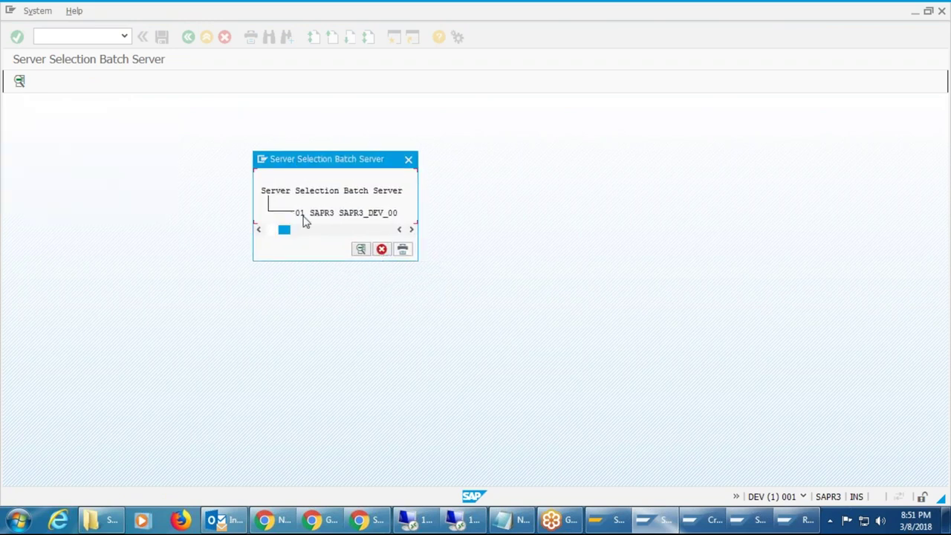
click(382, 250)
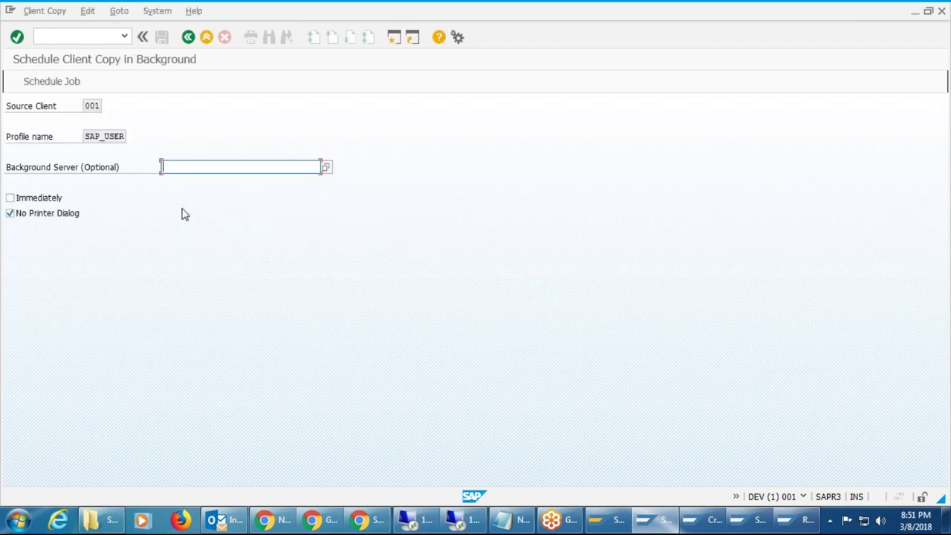
Set the export job to start immediately with the background server field left empty.
click(9, 198)
click(11, 214)
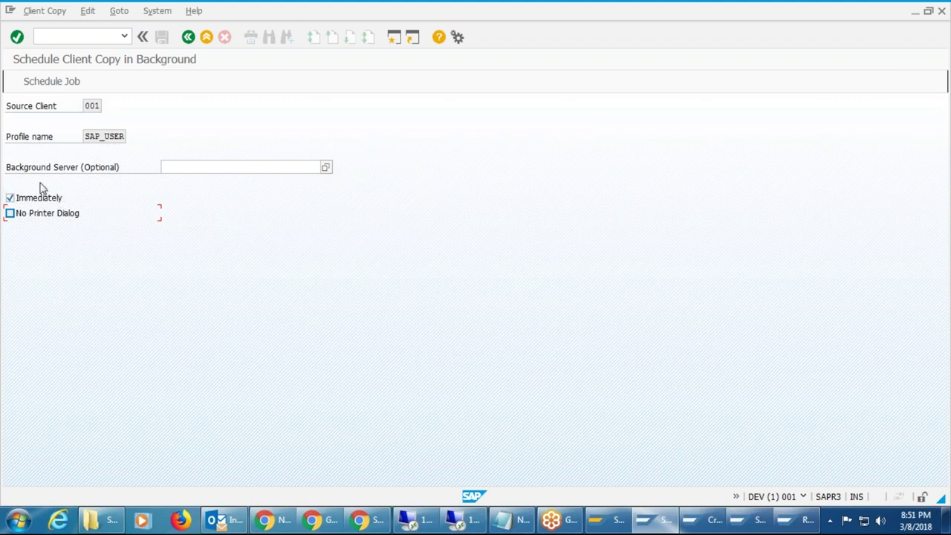
click(281, 169)
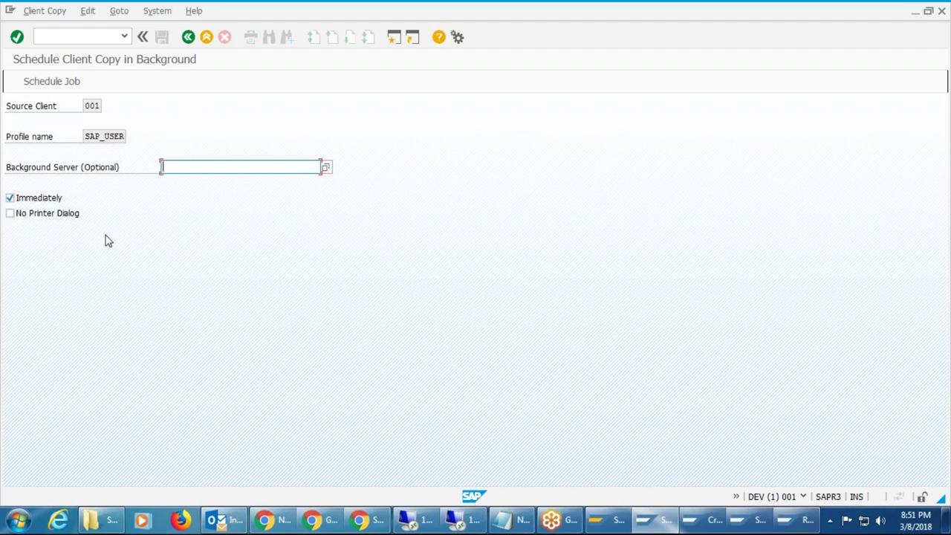
key(Tab)
click(310, 165)
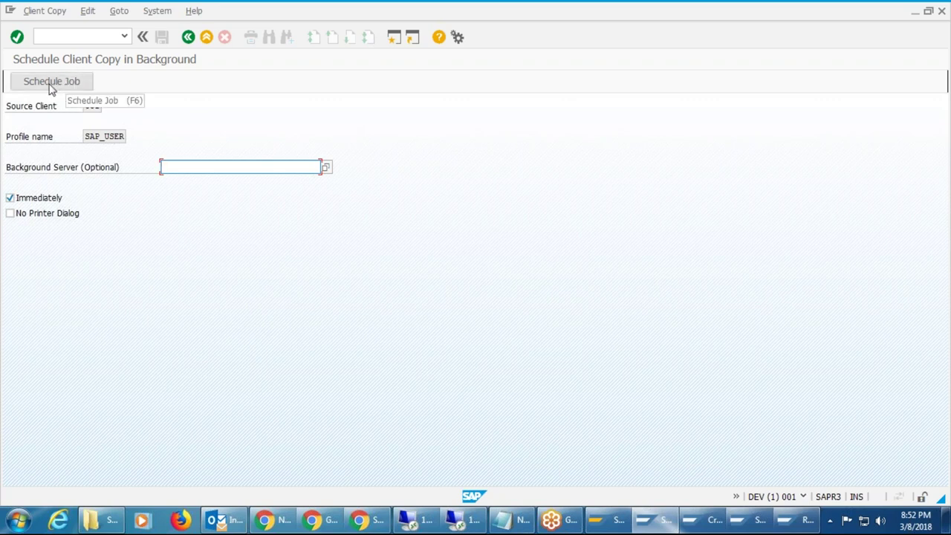
Schedule the export job with F6, continue past verification, then switch to the remote server console.
click(50, 88)
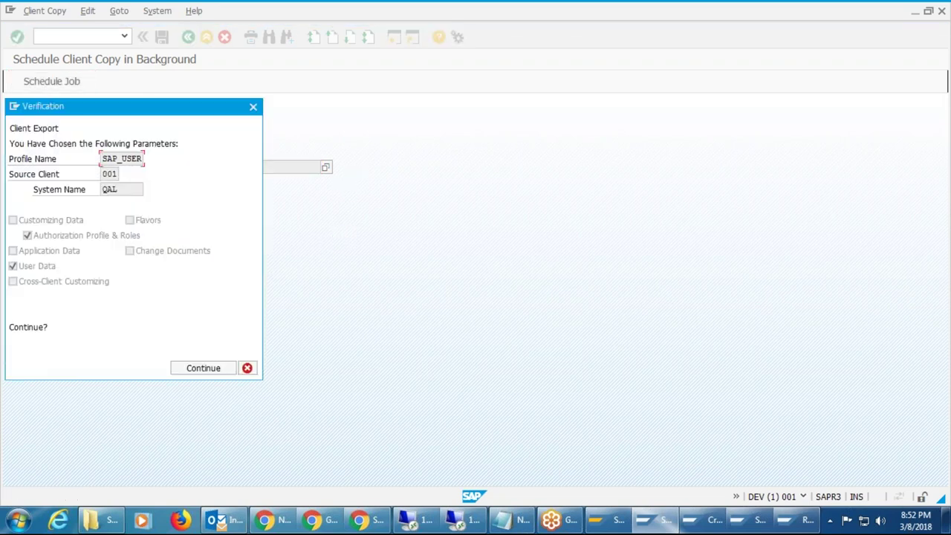
drag(186, 111, 349, 135)
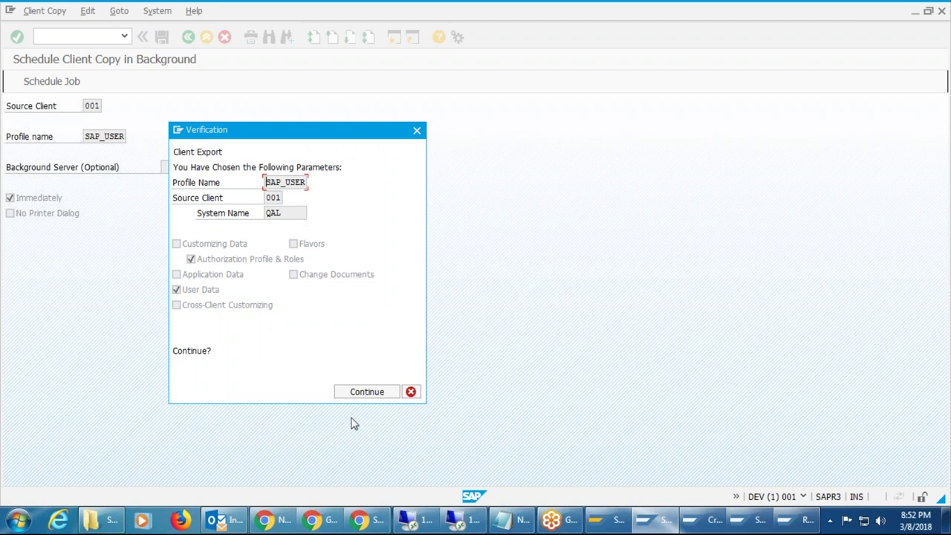
click(365, 393)
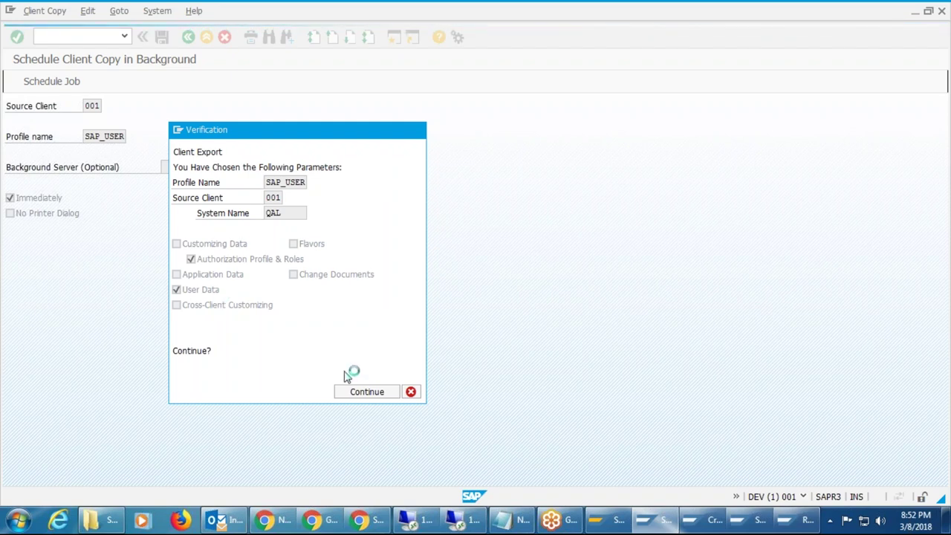
click(475, 523)
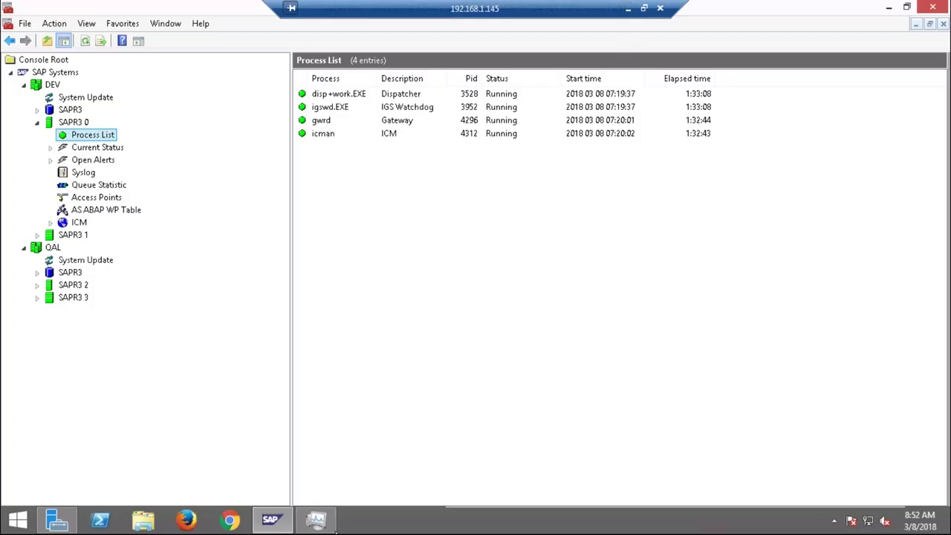
Check the remote server's CPU and memory load in Task Manager, then leave the remote session.
click(332, 523)
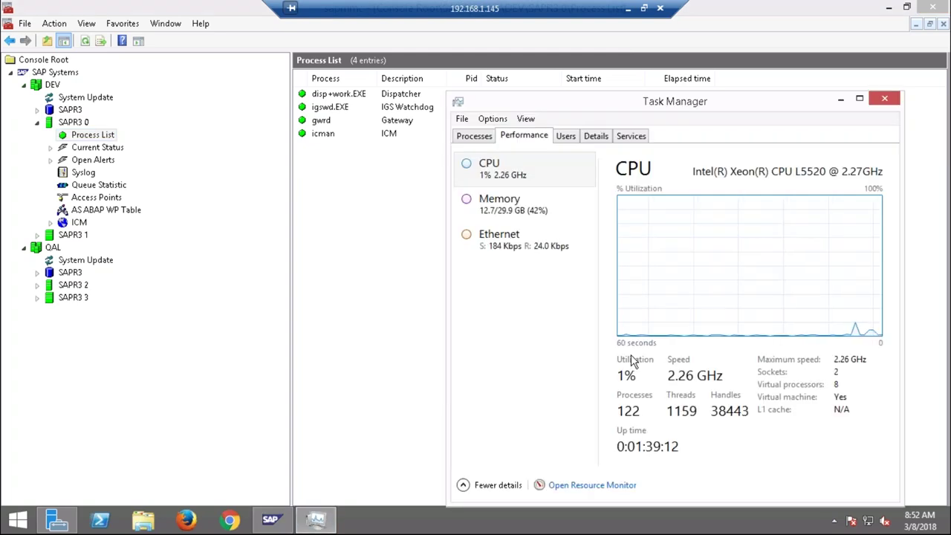
click(628, 10)
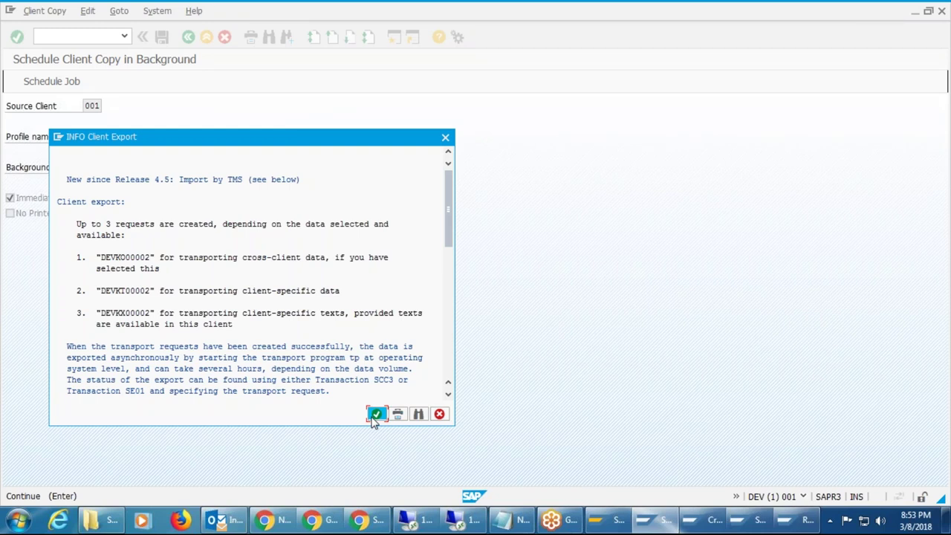
Acknowledge the export notice, accept print parameters with output device LP01, and confirm the X_65_132 formatting notice.
click(376, 415)
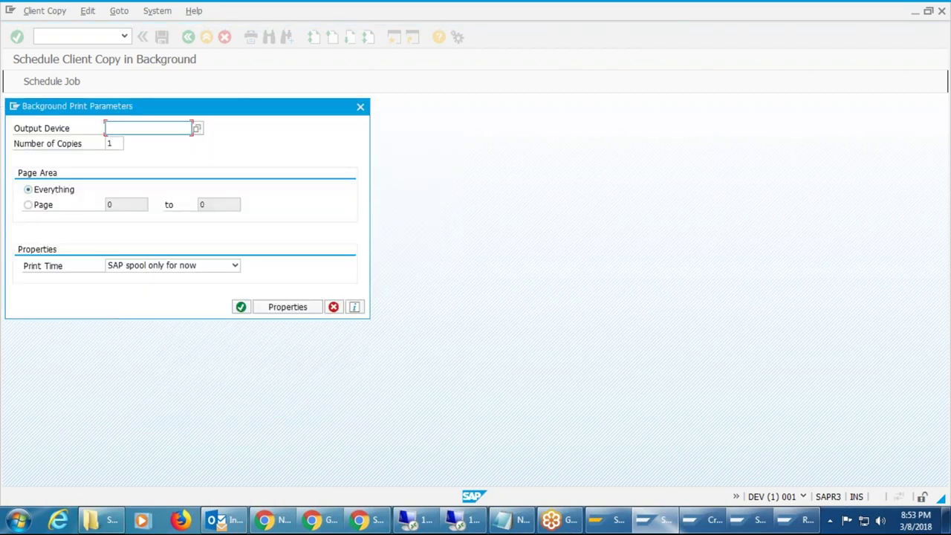
drag(232, 105, 352, 120)
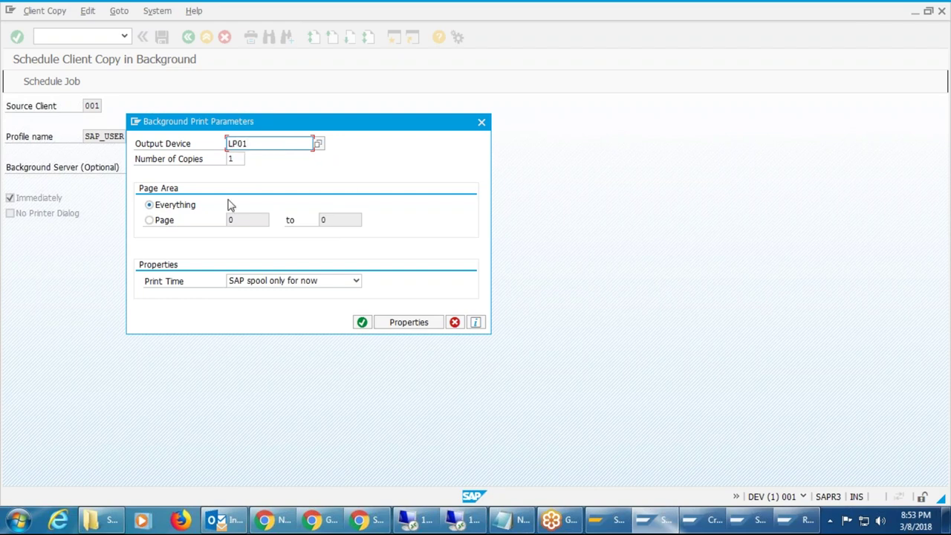
click(362, 322)
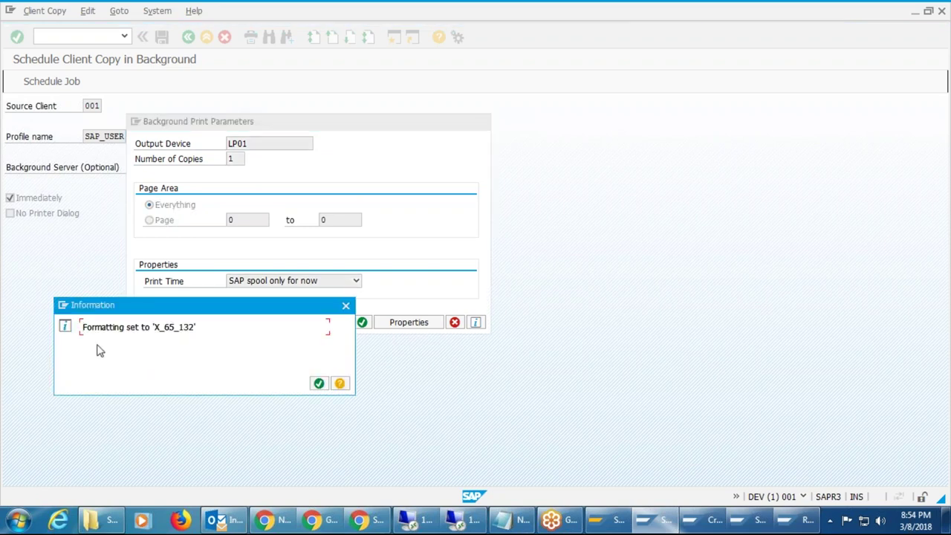
click(318, 383)
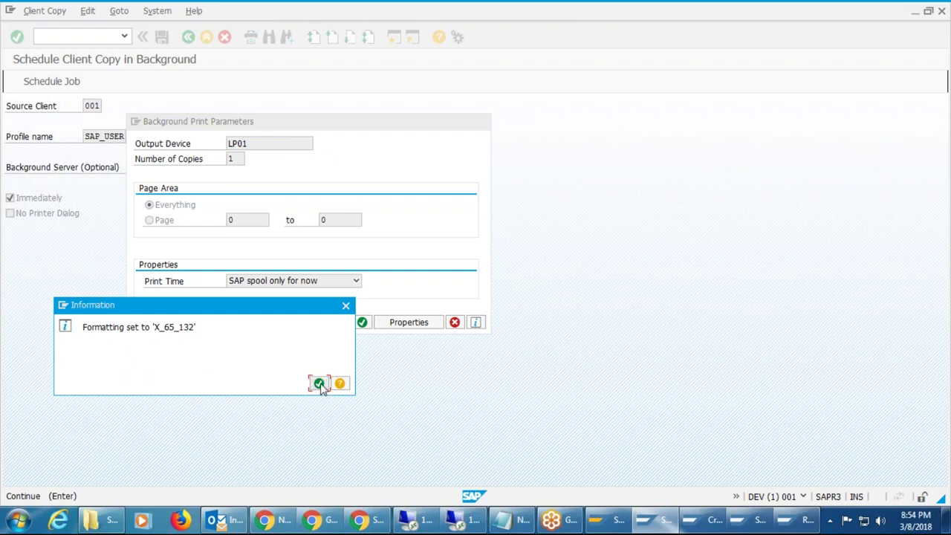
click(318, 383)
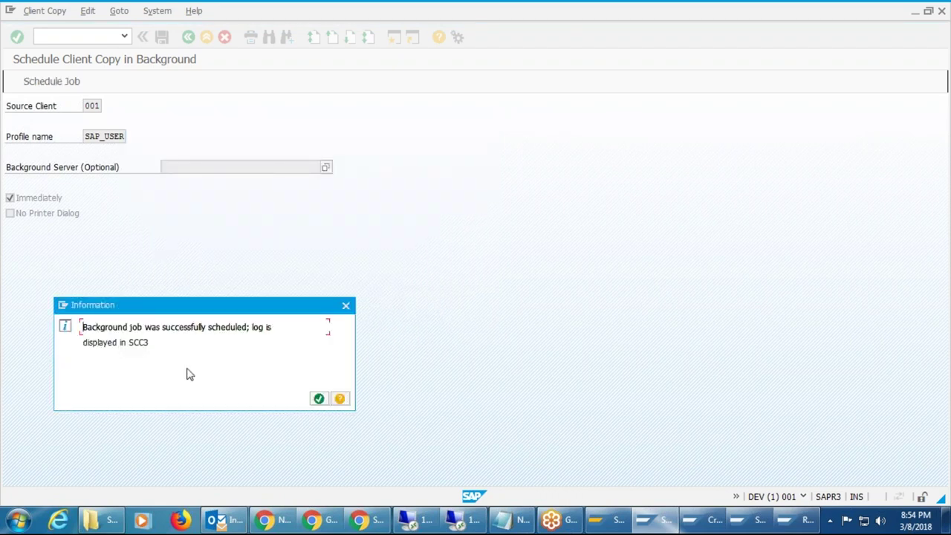
Dismiss the job-scheduled popup and run transaction /nscc3 for the client copy logs.
click(320, 400)
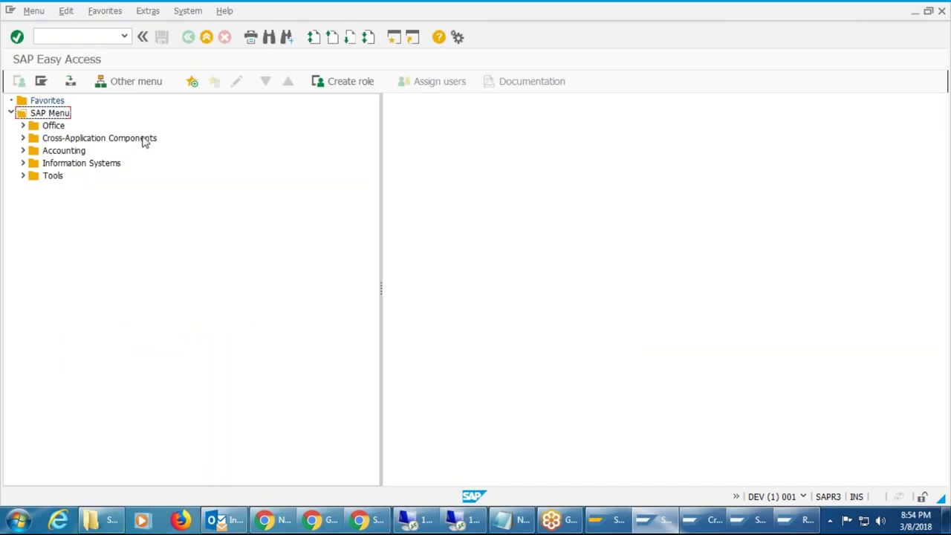
click(96, 36)
text(/)
text(NSS)
key(BackSpace)
key(BackSpace)
key(BackSpace)
key(BackSpace)
text(n)
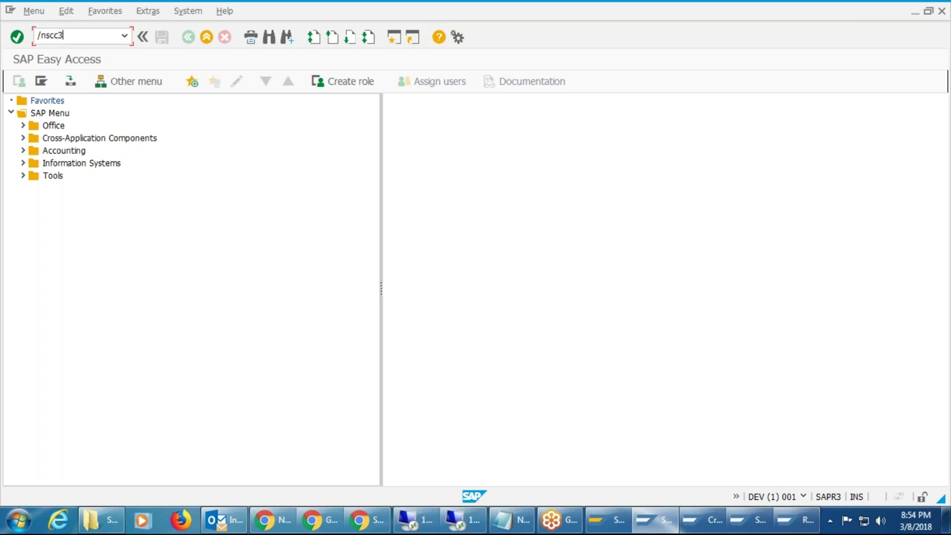
text(scc3)
key(Return)
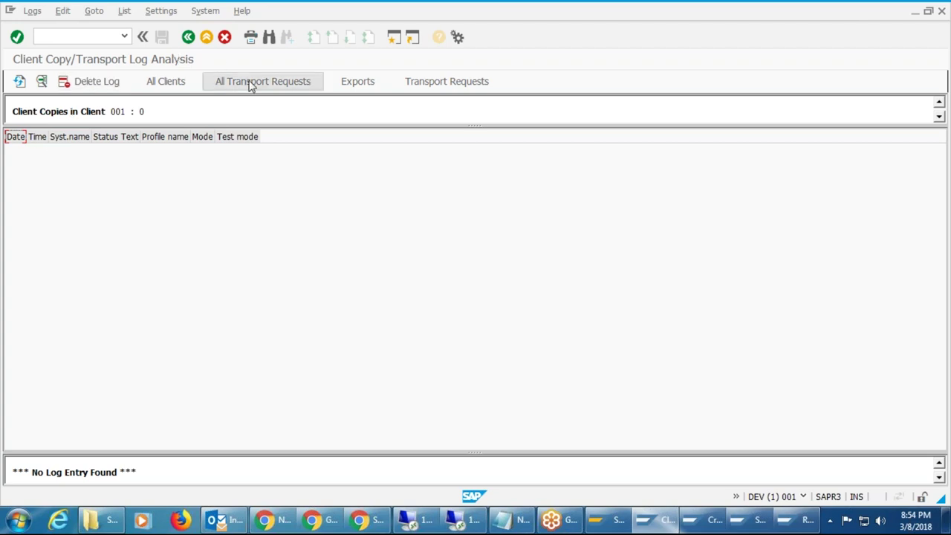
Open the processing SAP_USER export from the Exports list, refresh, and display its details.
click(362, 82)
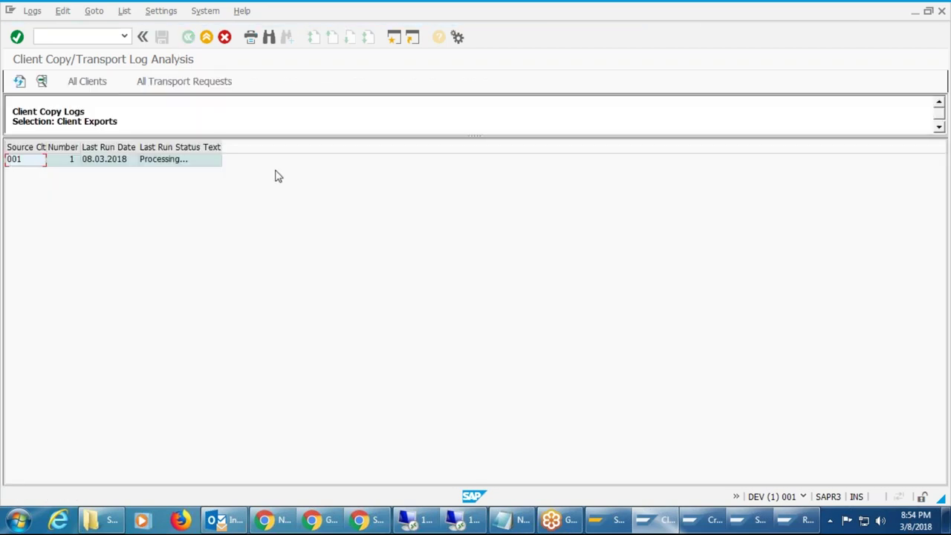
click(189, 163)
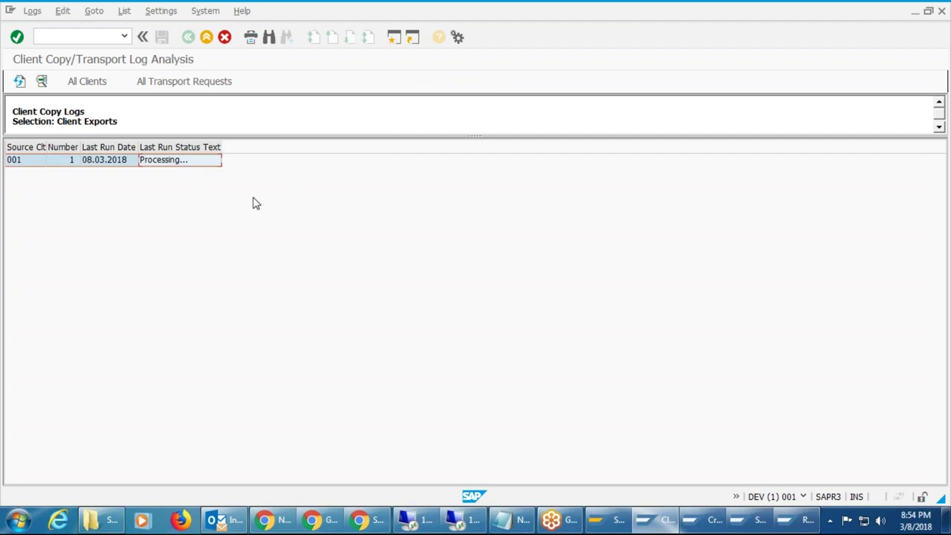
double_click(183, 161)
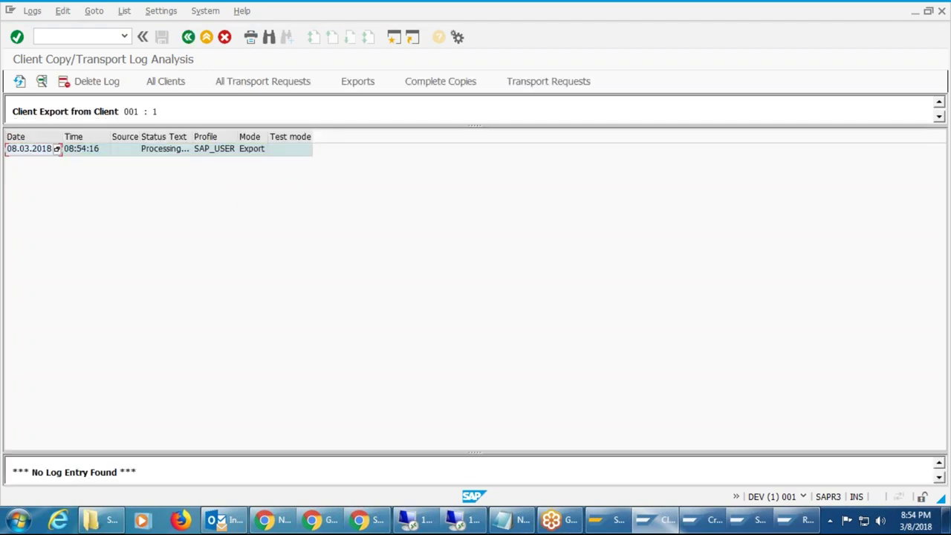
click(257, 152)
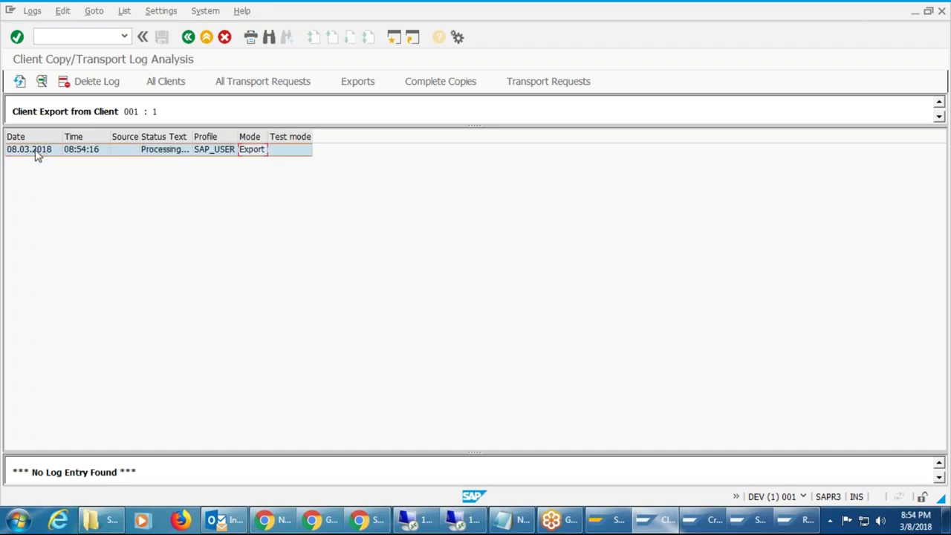
click(21, 82)
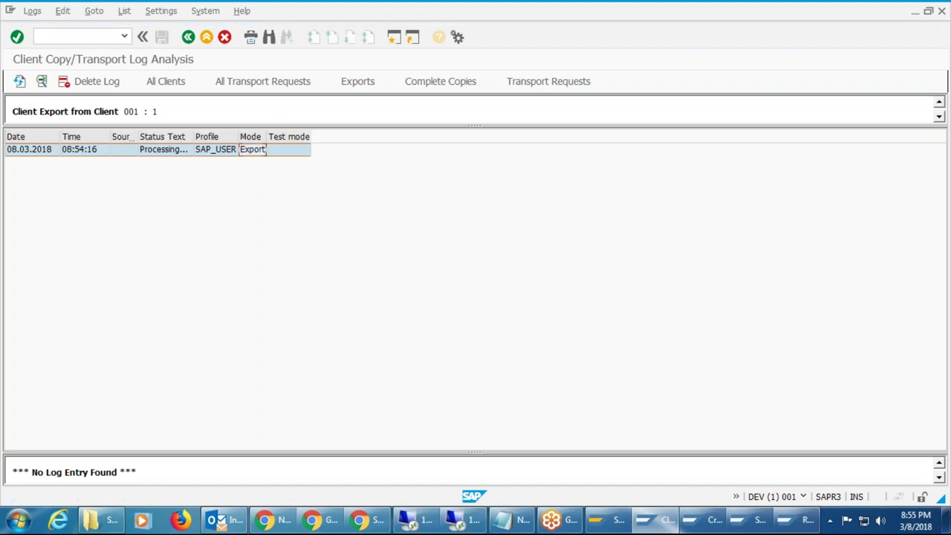
click(20, 82)
click(43, 152)
double_click(44, 152)
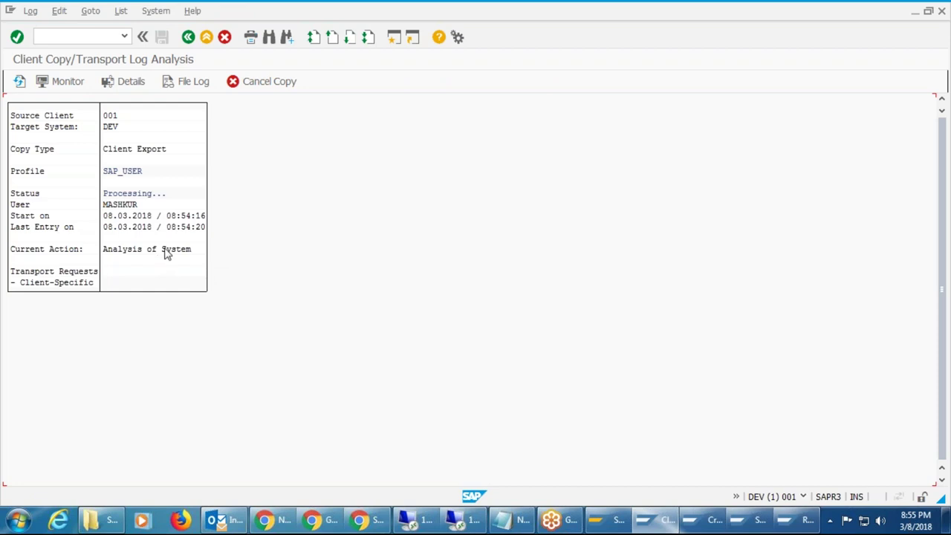
Refresh the export log repeatedly until it shows CLIENTCOPY_SELECT_SUSR with last entry 08:56:04.
click(20, 82)
click(20, 82)
click(20, 82)
key(F8)
key(F8)
key(F8)
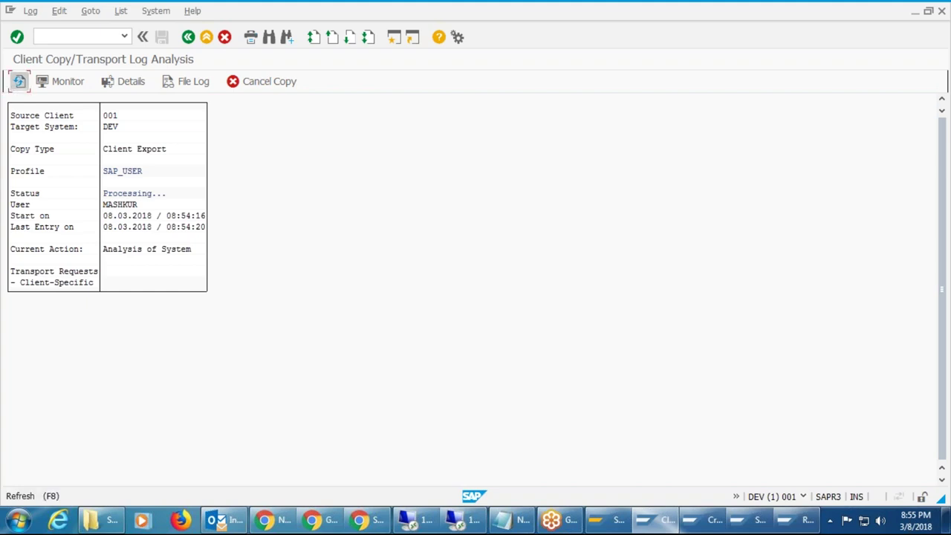
click(20, 85)
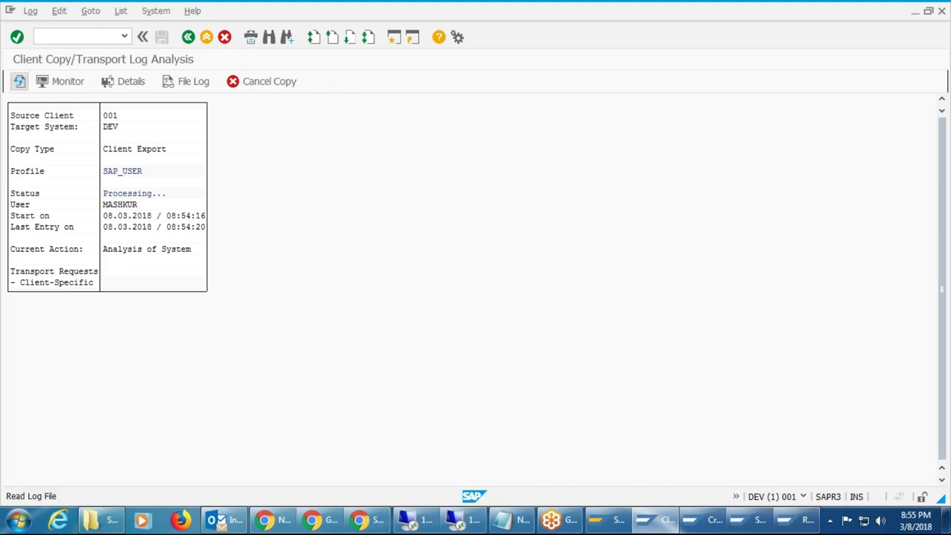
click(20, 85)
click(20, 85)
click(21, 84)
click(20, 85)
click(20, 84)
click(20, 85)
click(20, 84)
click(20, 85)
click(19, 81)
click(19, 81)
click(19, 81)
click(19, 81)
click(18, 81)
click(18, 81)
click(19, 81)
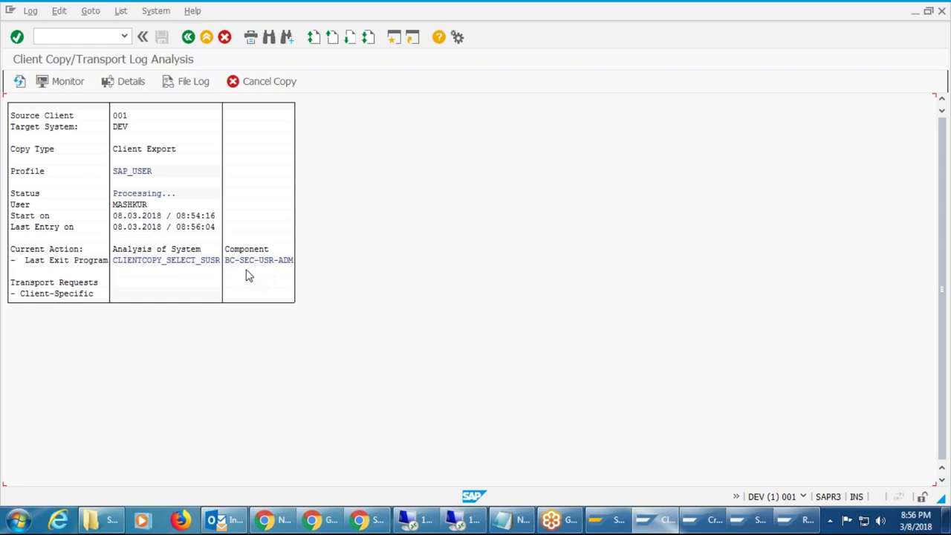
Refresh the export log and inspect client-specific transport request DEVKT00002.
click(20, 82)
click(19, 83)
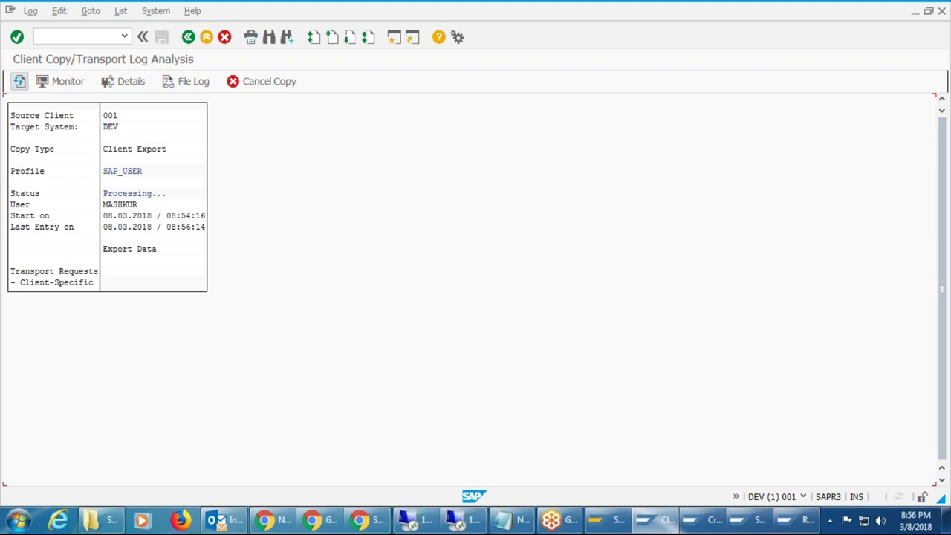
click(20, 81)
click(20, 82)
click(19, 81)
click(127, 283)
Keep refreshing the still-processing export log, then switch to the Gmail inbox in Chrome.
click(21, 84)
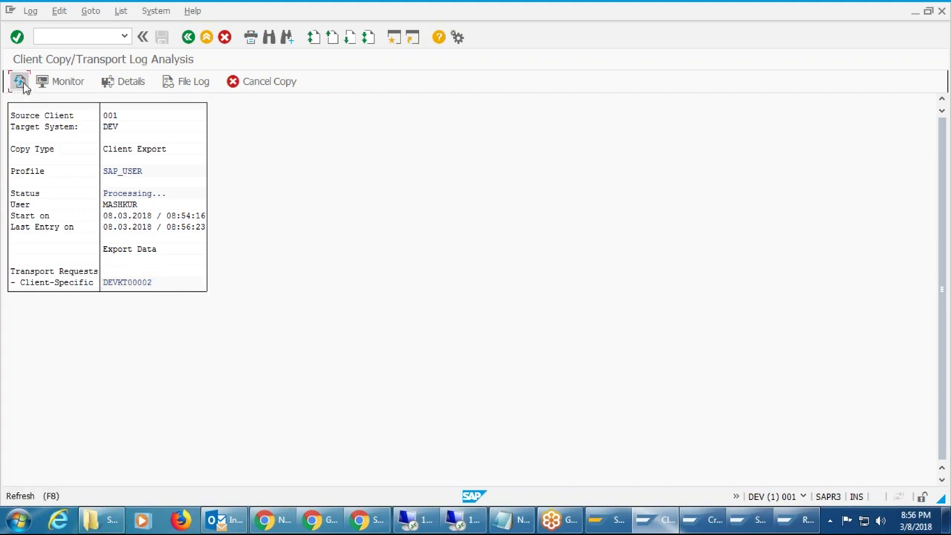
click(21, 83)
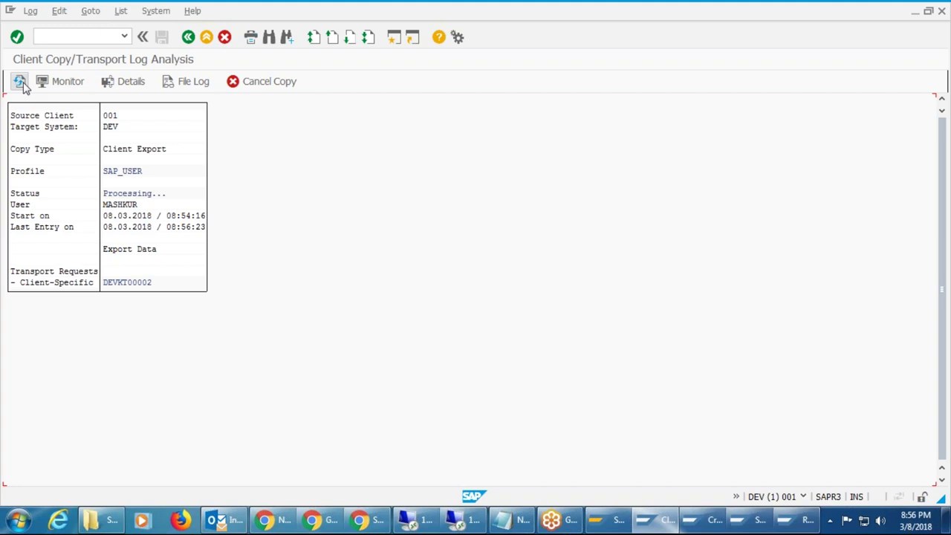
click(21, 83)
click(21, 83)
click(21, 83)
click(21, 83)
click(21, 83)
click(21, 83)
click(22, 83)
click(24, 84)
click(23, 83)
click(20, 83)
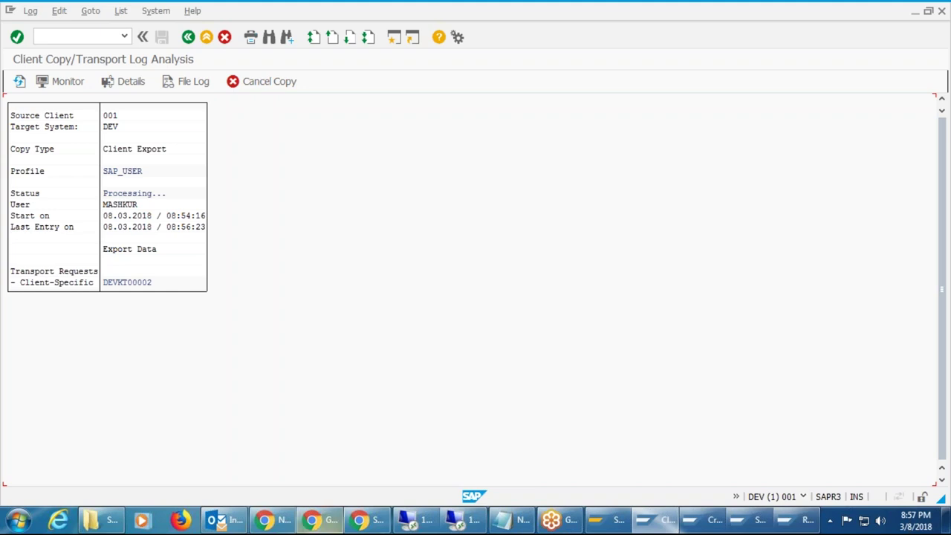
click(271, 519)
Open the 'ACCENTURE PPTS-SAP BASIS - Invitation to collaborate' email from the Gmail Inbox.
click(70, 12)
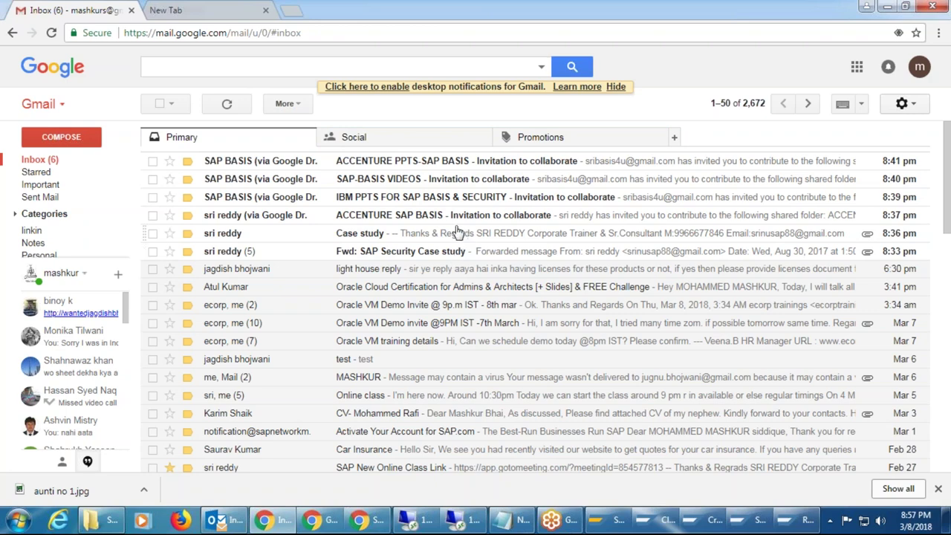
click(402, 168)
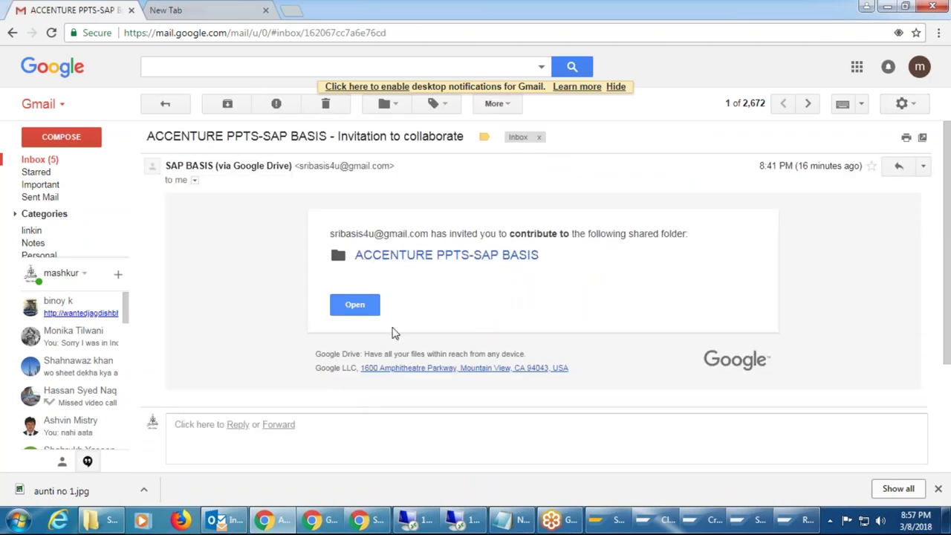
Open the shared ACCENTURE PPTS-SAP BASIS folder and open the SAP Navigation-sri PDF.
click(421, 256)
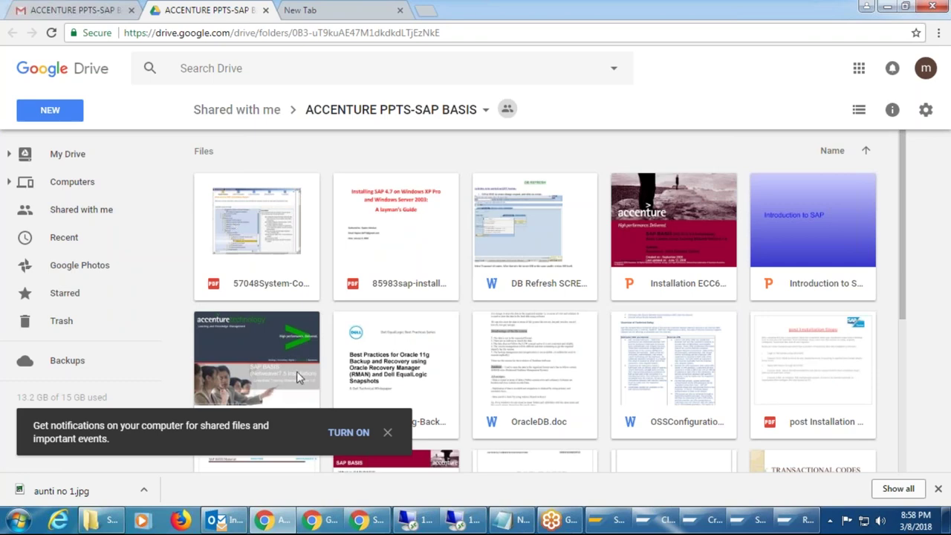
scroll(539, 333, down, 4)
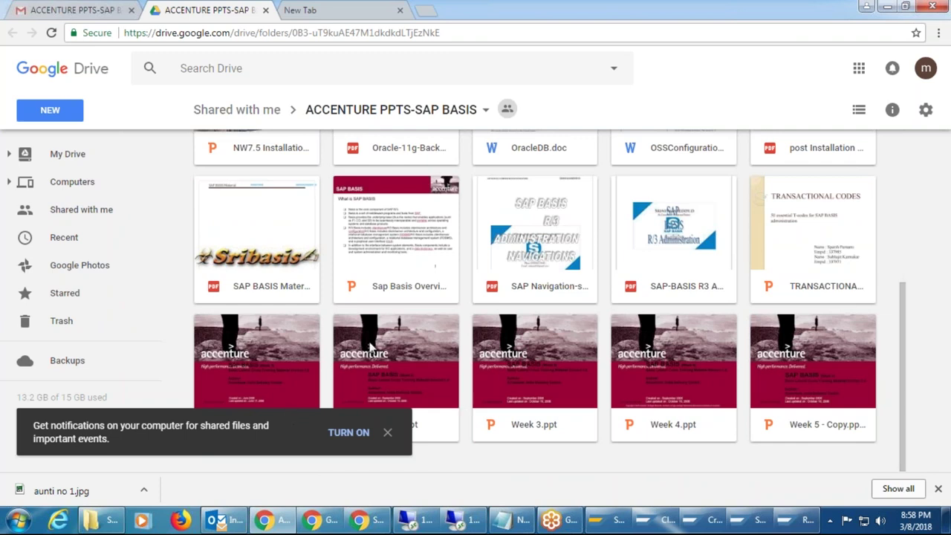
click(560, 297)
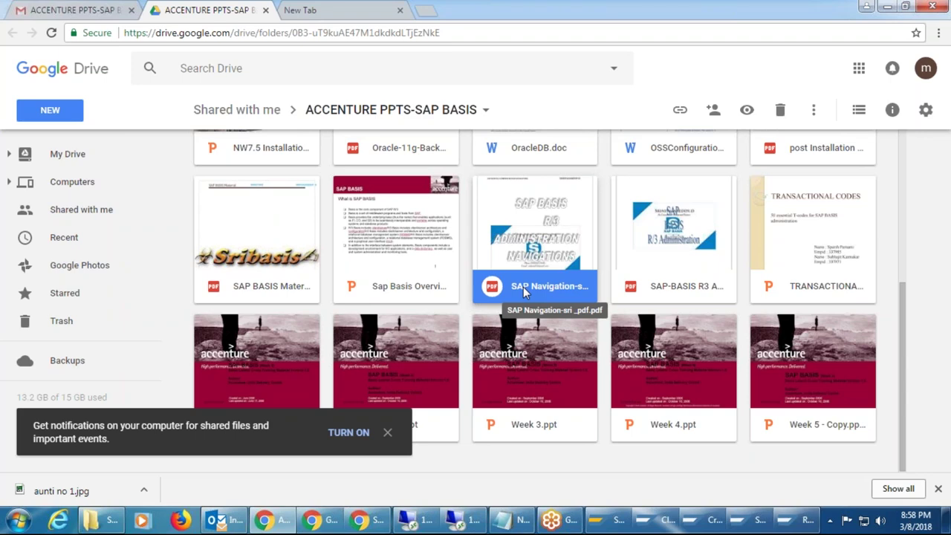
scroll(525, 292, up, 4)
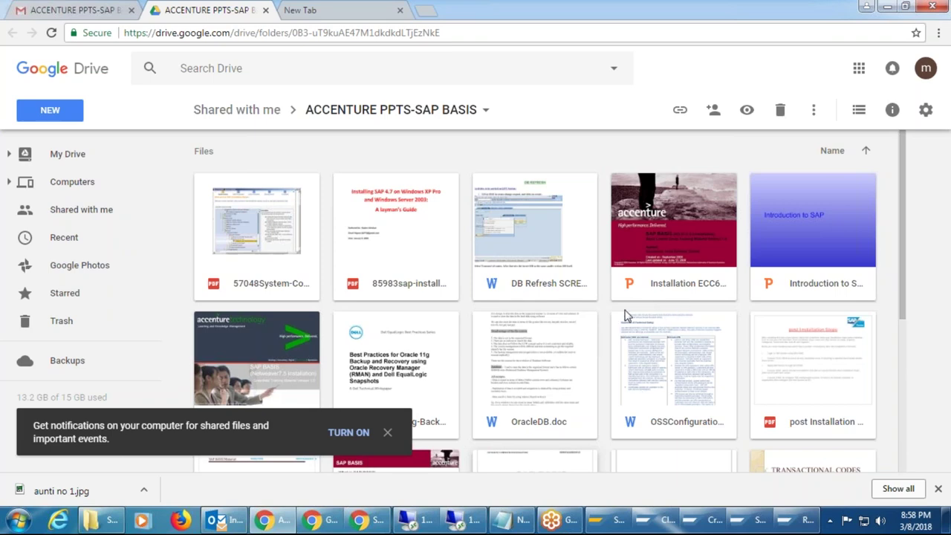
scroll(625, 316, down, 2)
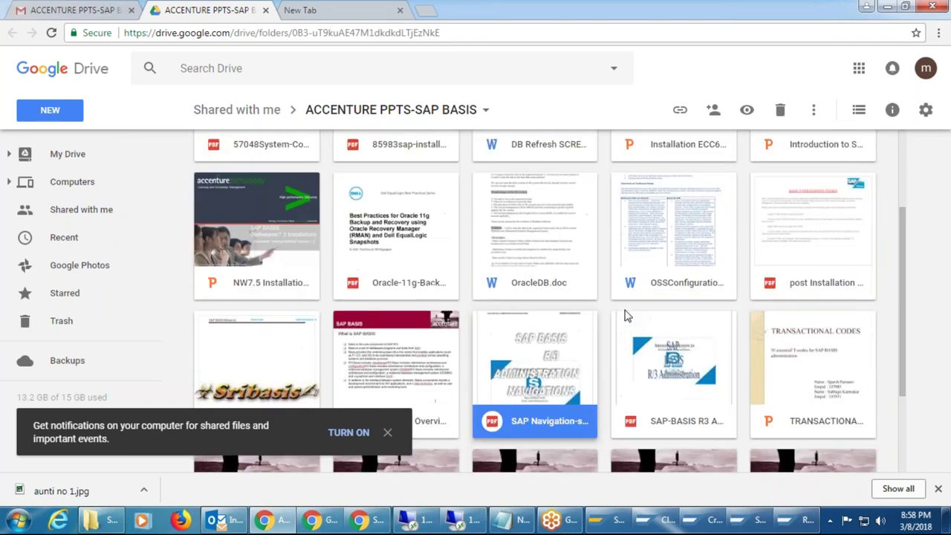
scroll(627, 316, down, 1)
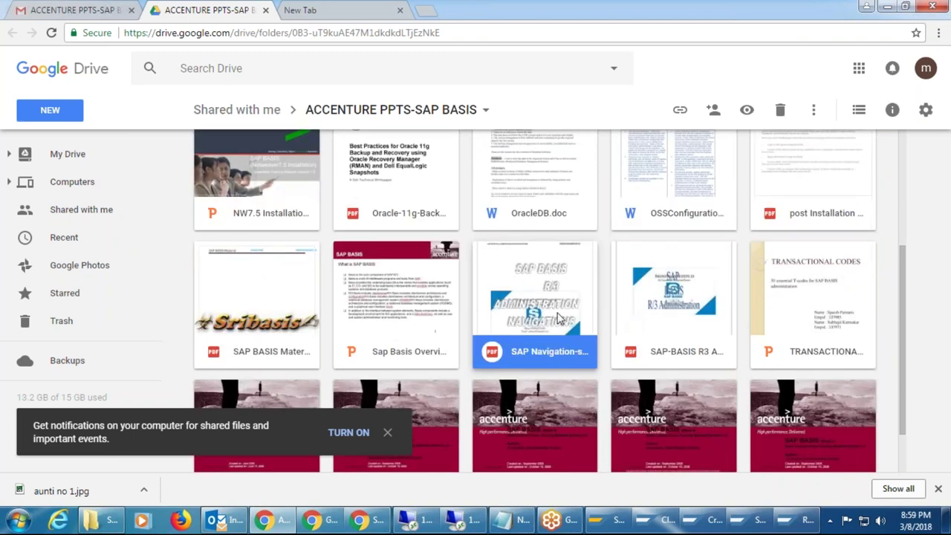
double_click(528, 346)
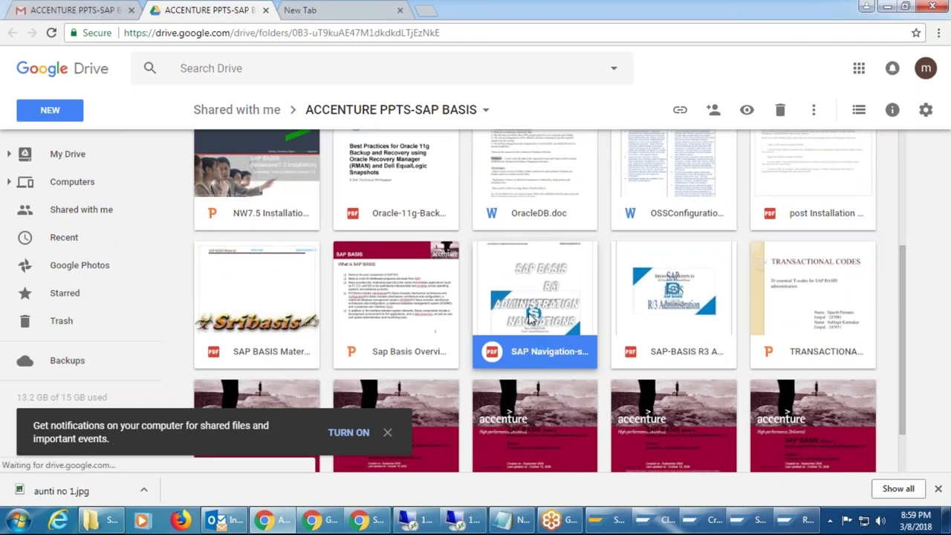
Go to the Computers section of Google Drive.
scroll(532, 318, up, 2)
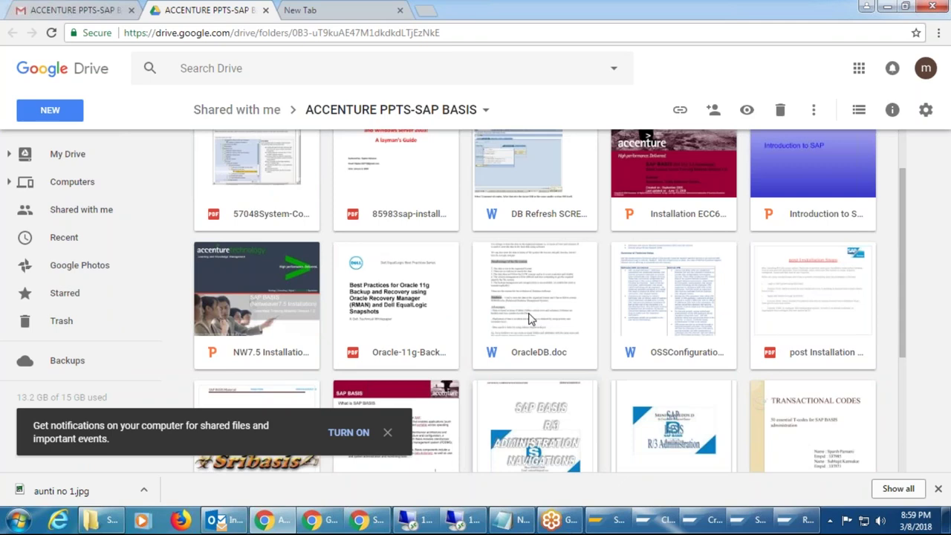
scroll(532, 318, down, 3)
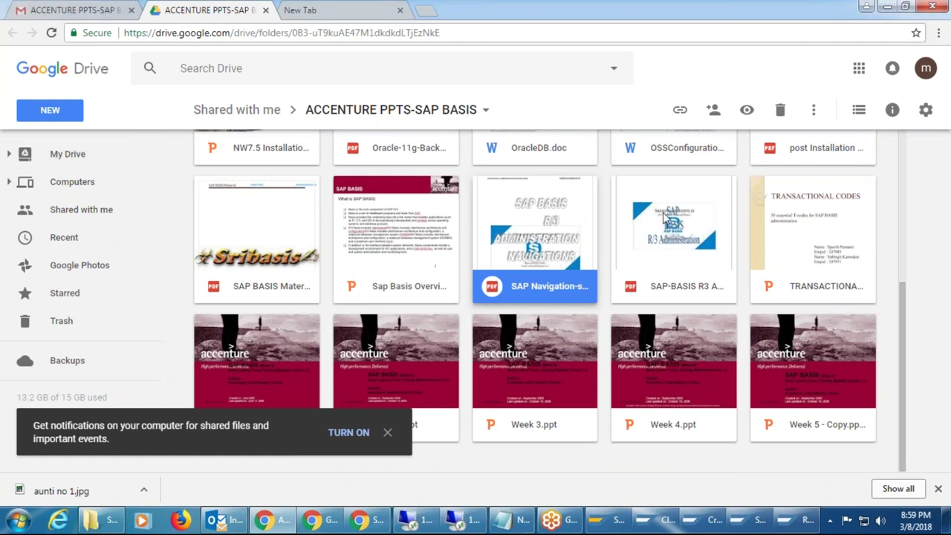
click(73, 184)
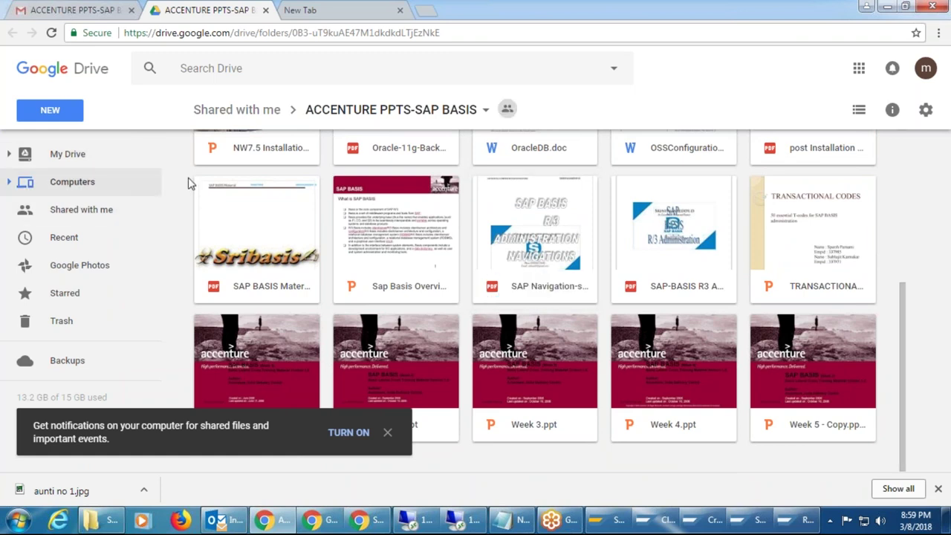
Return to My Drive and open the New menu, then close it without choosing anything.
click(55, 157)
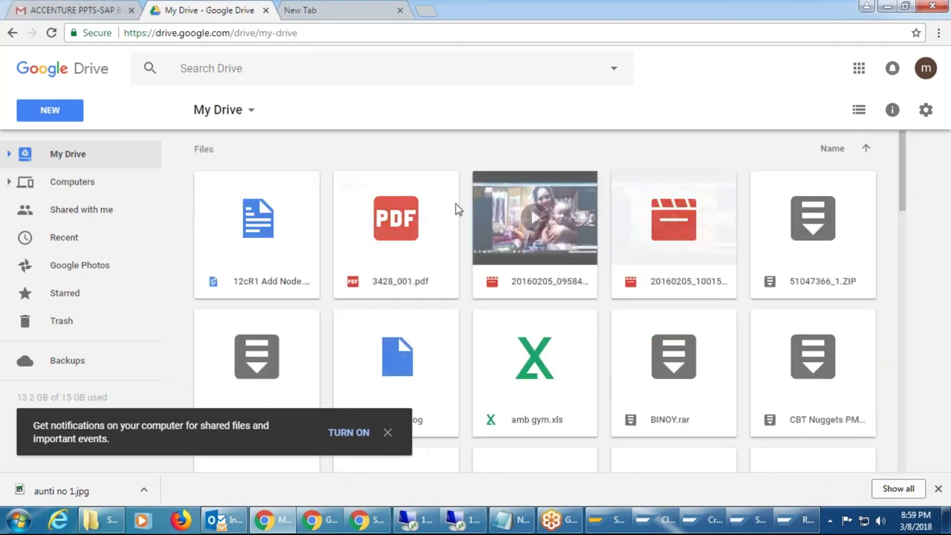
scroll(456, 209, down, 1)
scroll(455, 209, down, 10)
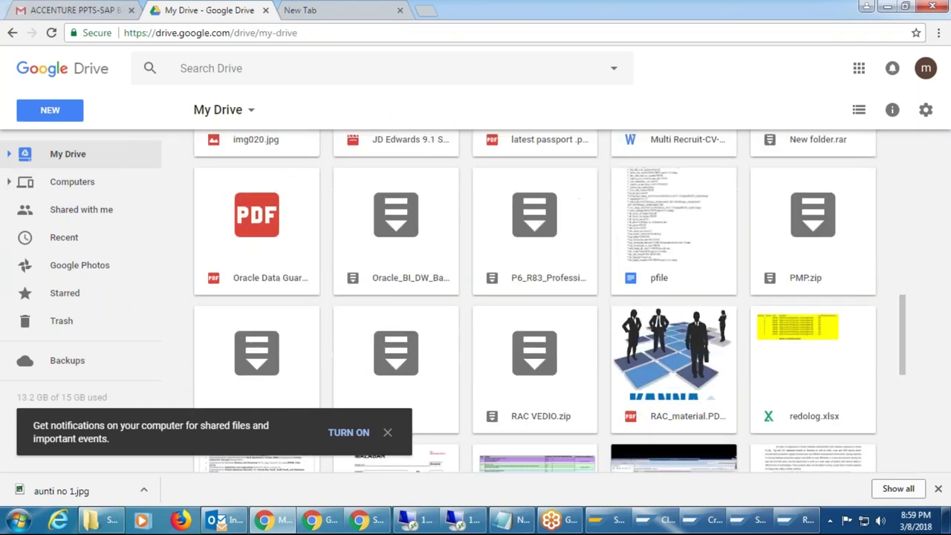
click(252, 112)
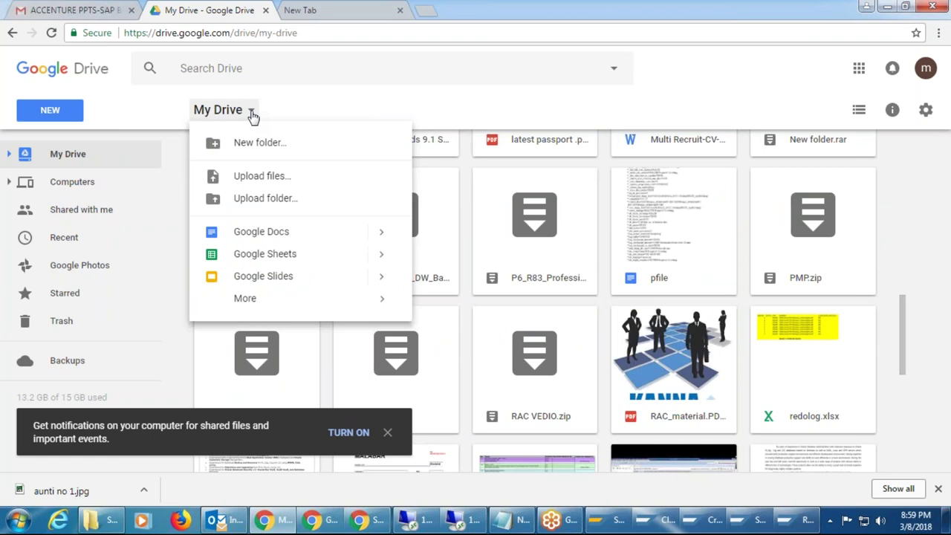
click(730, 105)
scroll(895, 227, down, 5)
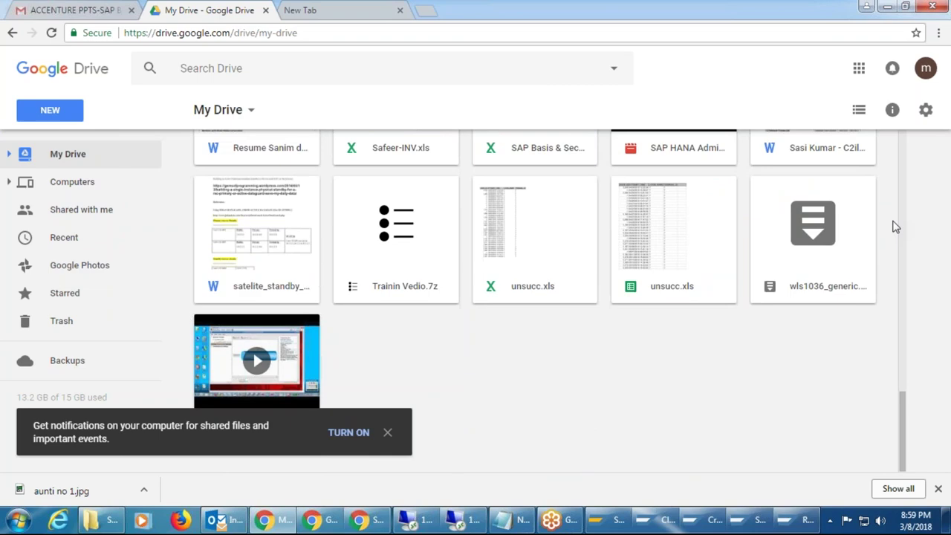
scroll(896, 227, up, 15)
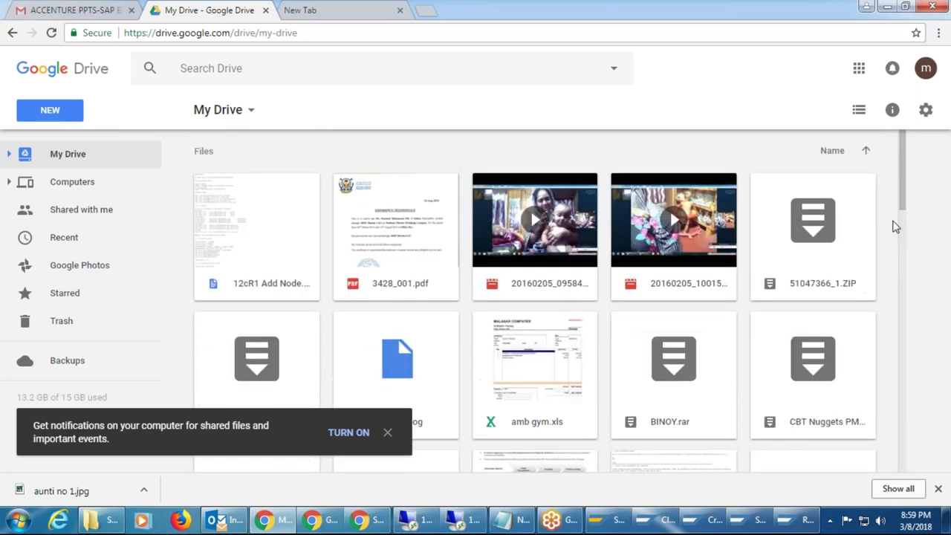
scroll(895, 227, up, 3)
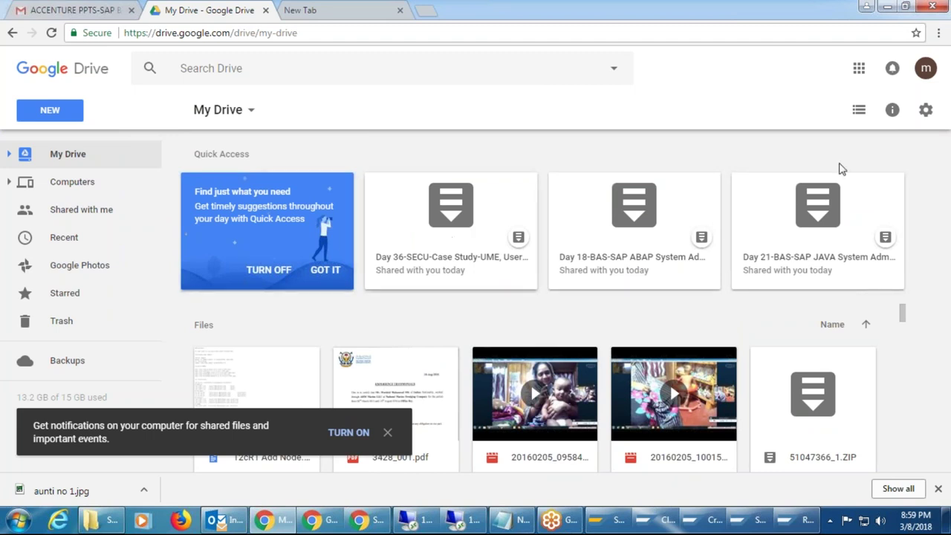
Open and dismiss Drive settings, then allow Google Drive to show browser notifications.
click(926, 112)
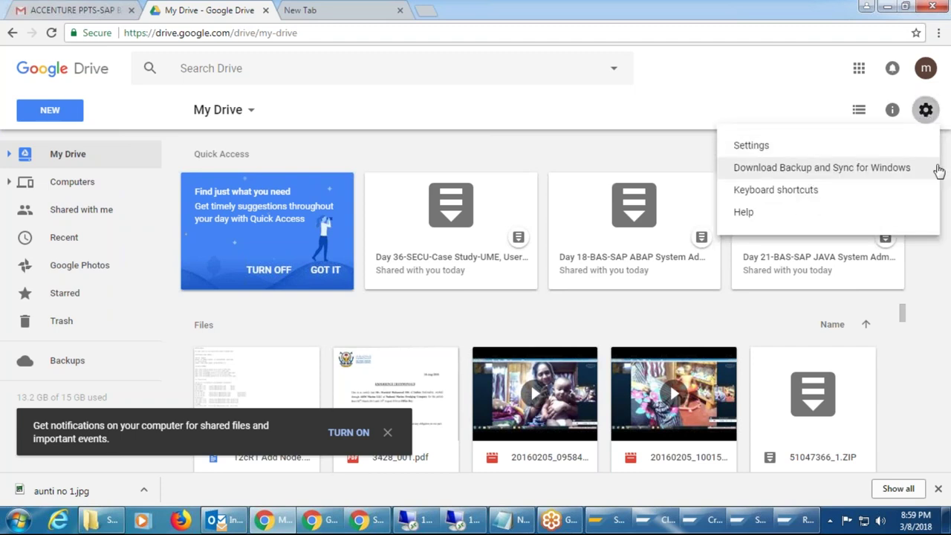
click(929, 257)
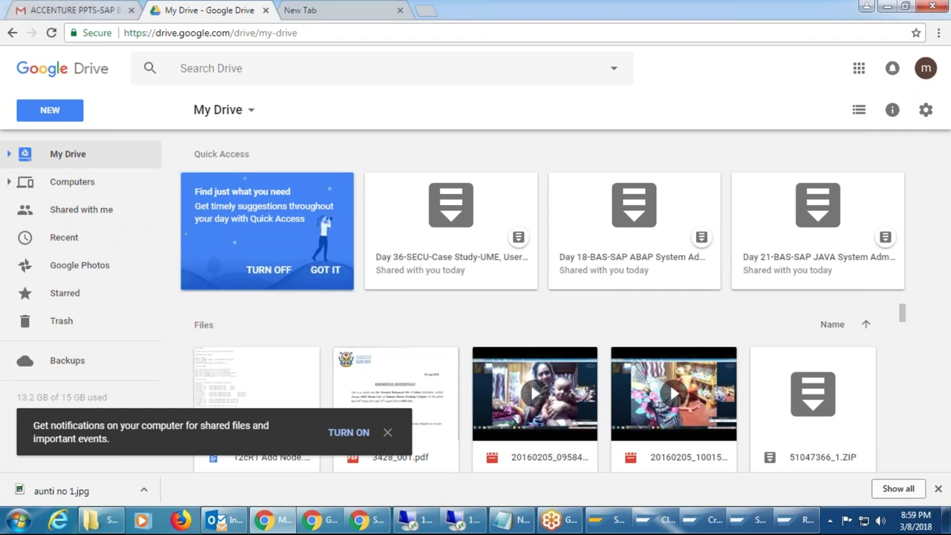
drag(902, 315, 914, 484)
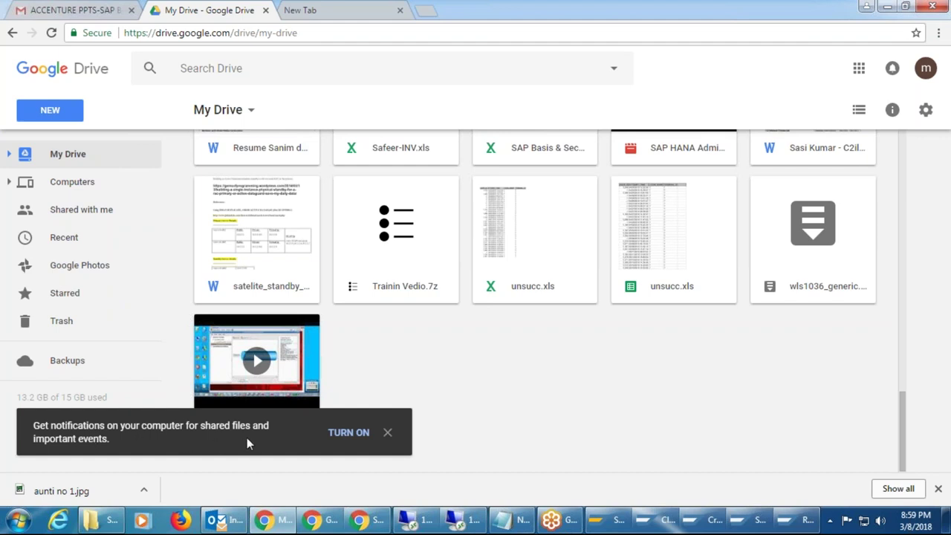
click(349, 433)
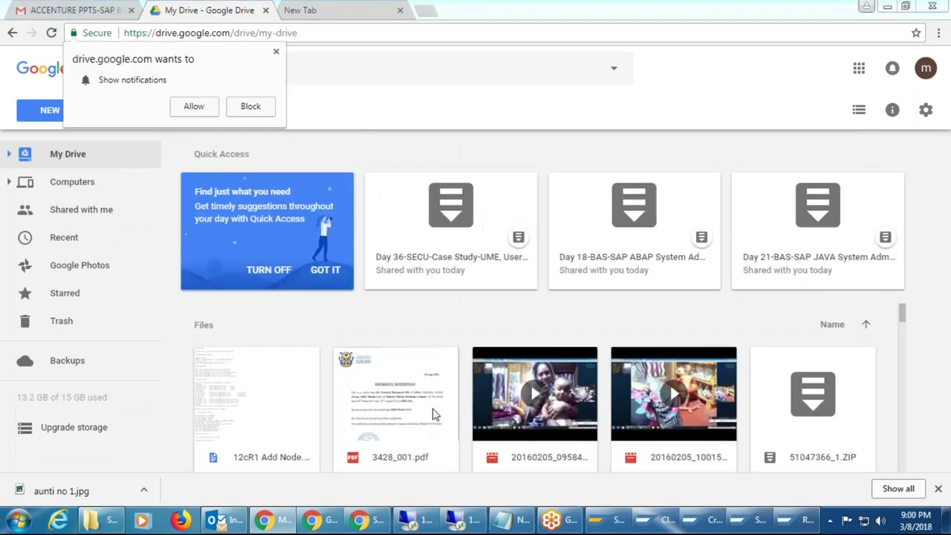
click(276, 51)
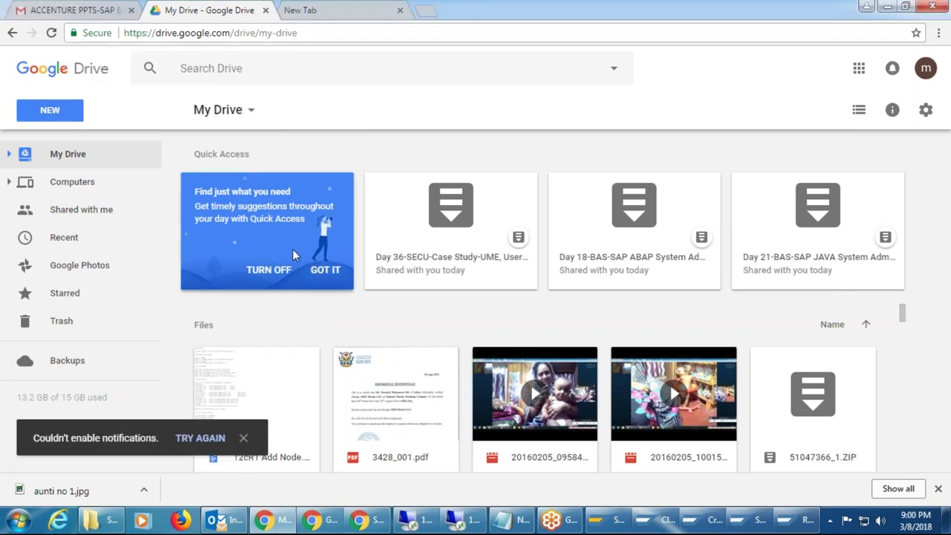
click(213, 440)
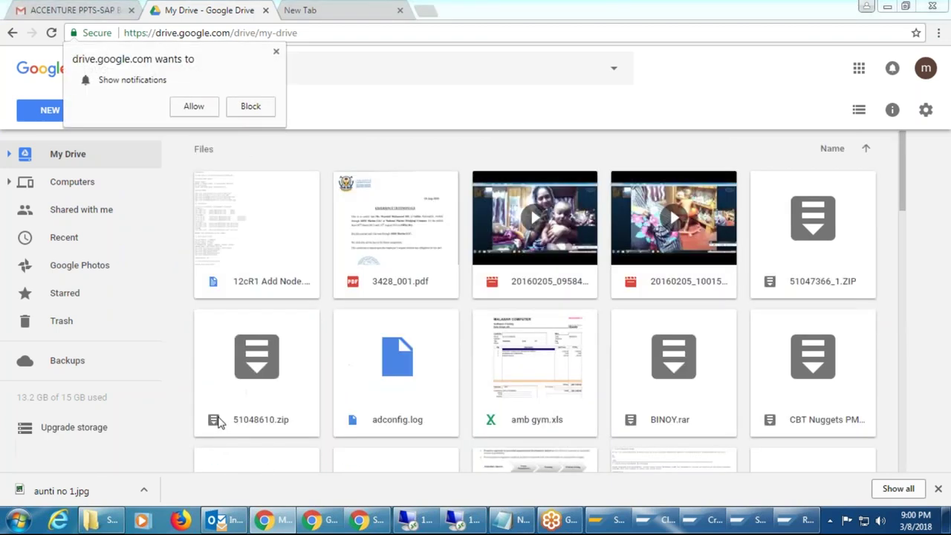
click(194, 107)
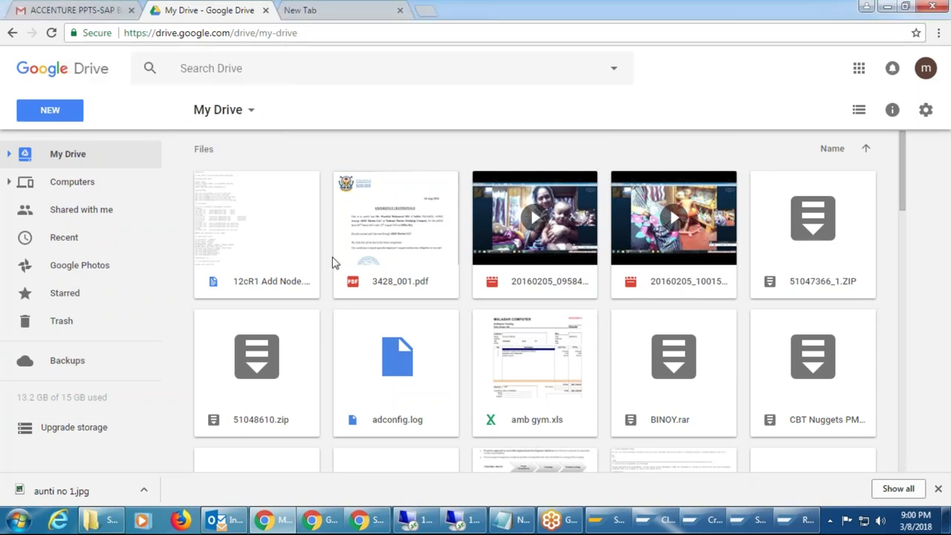
Bring up the options menu for the archive file ending the last row, close it, and select all files.
scroll(332, 262, down, 10)
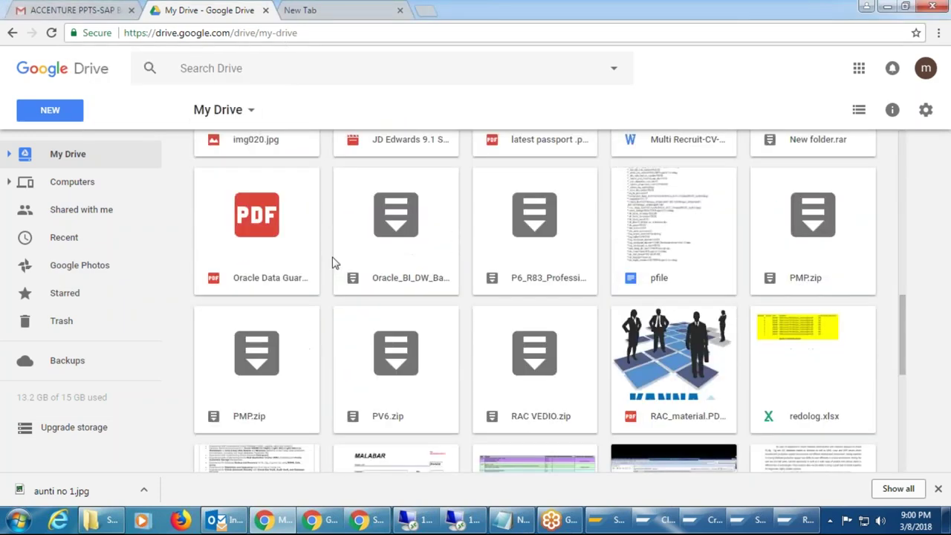
scroll(332, 262, down, 5)
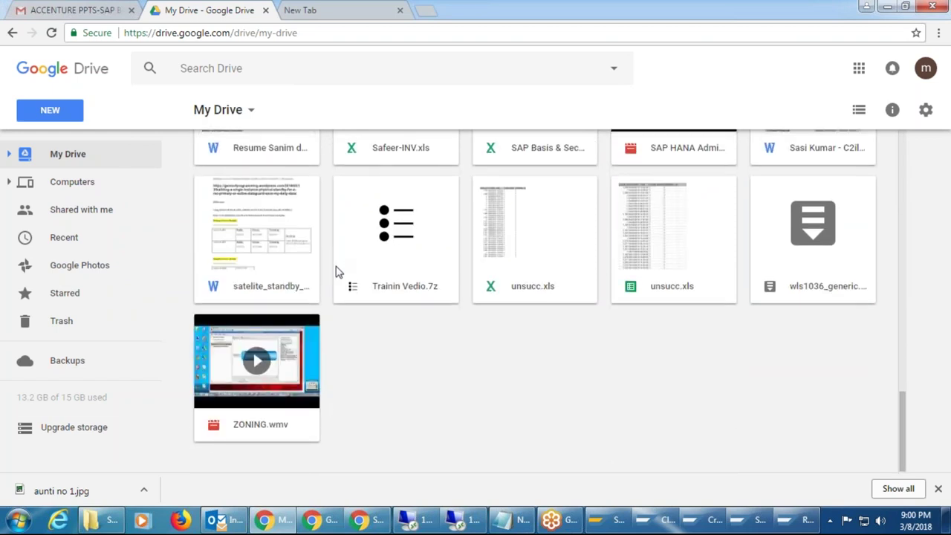
click(822, 214)
right_click(822, 214)
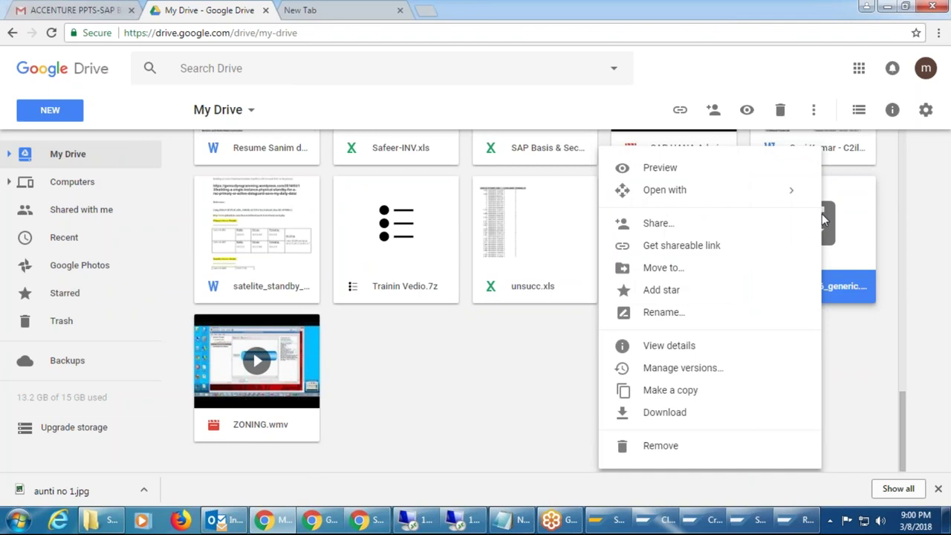
click(846, 442)
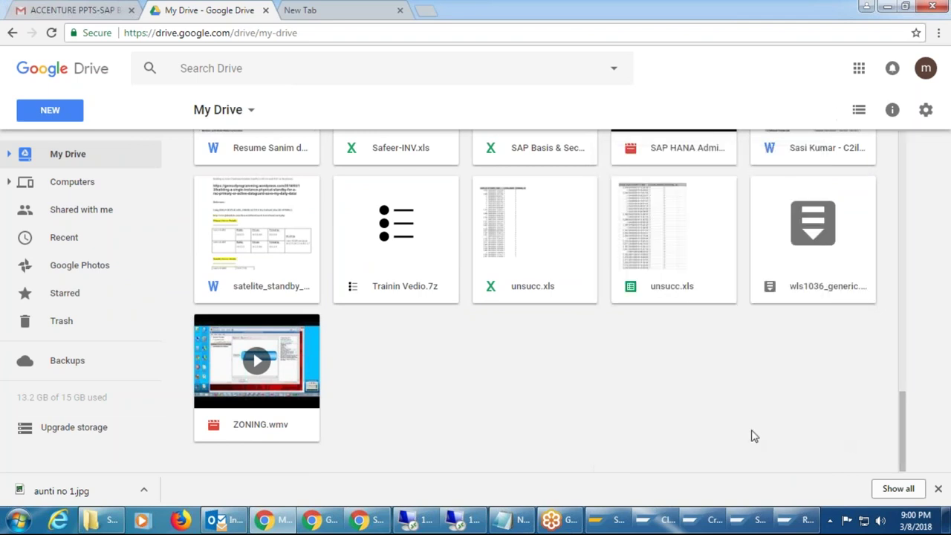
key(ctrl+a)
Select all 46 files in My Drive and download them as one zip.
click(538, 407)
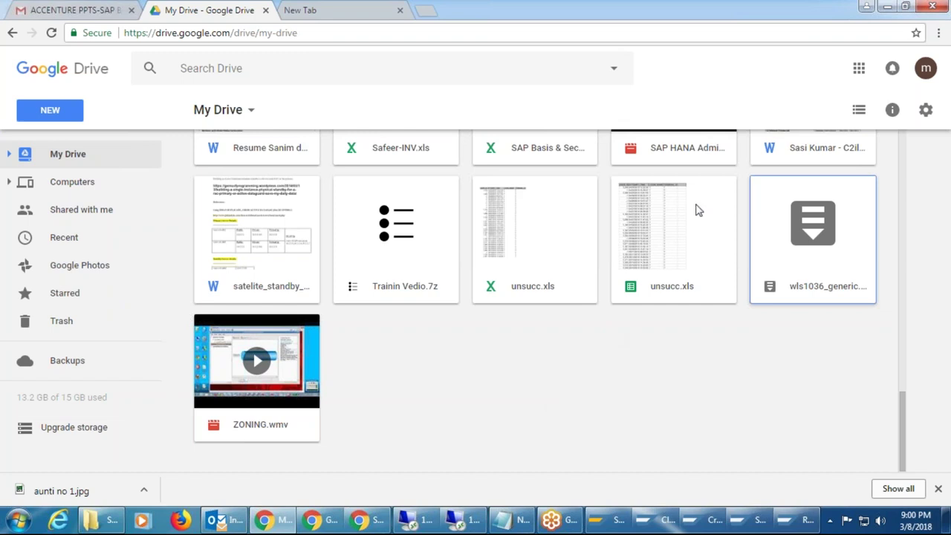
key(ctrl+a)
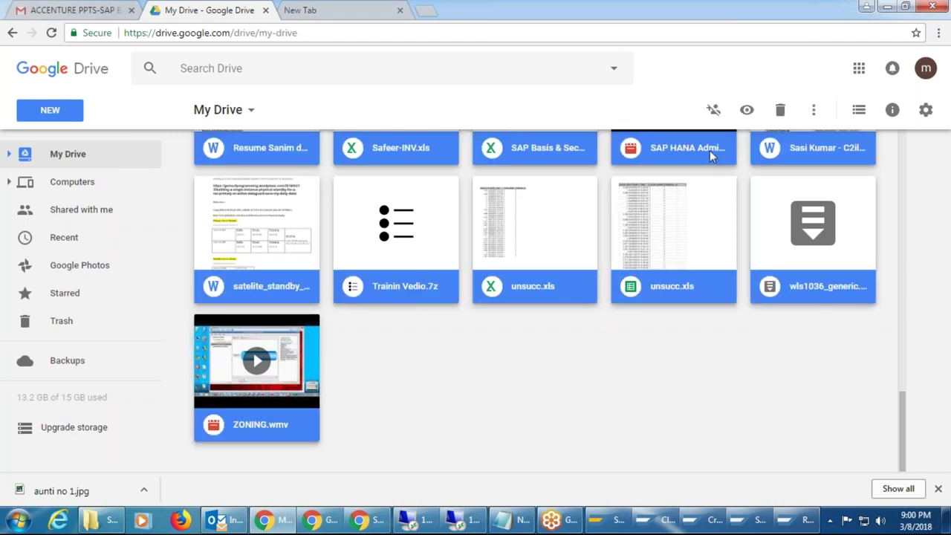
right_click(710, 150)
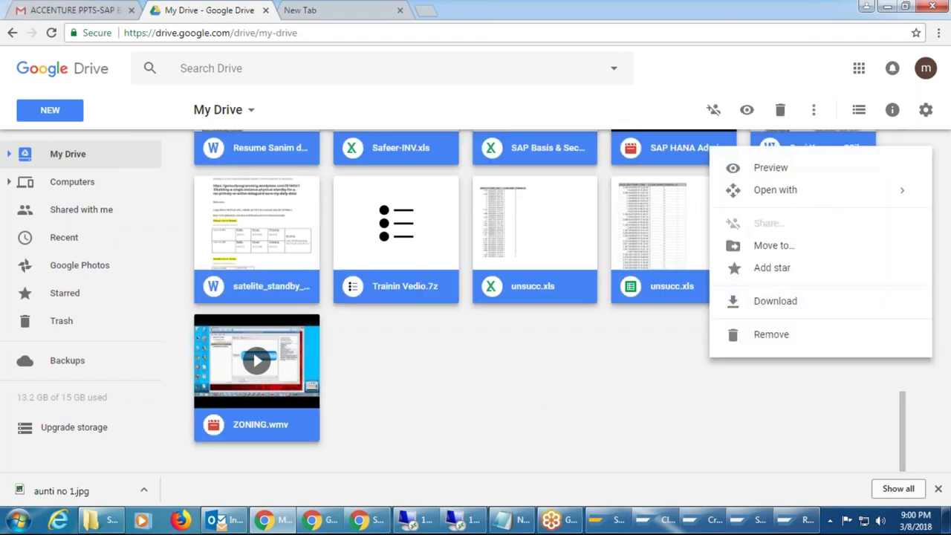
click(775, 303)
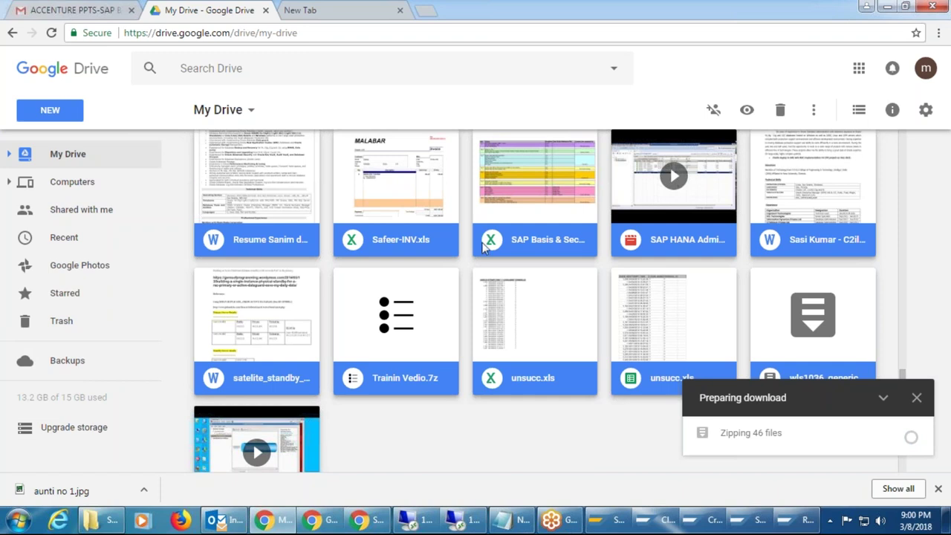
scroll(483, 248, down, 2)
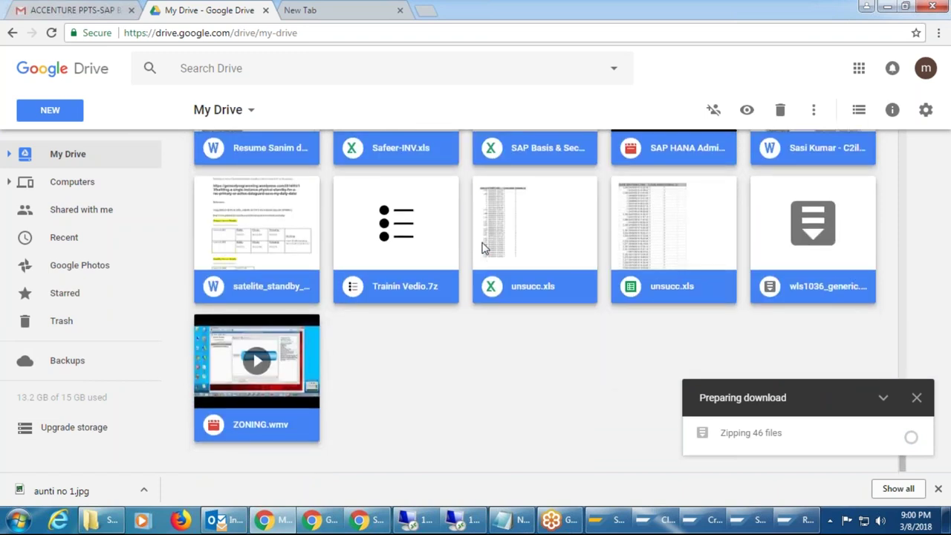
scroll(483, 248, up, 6)
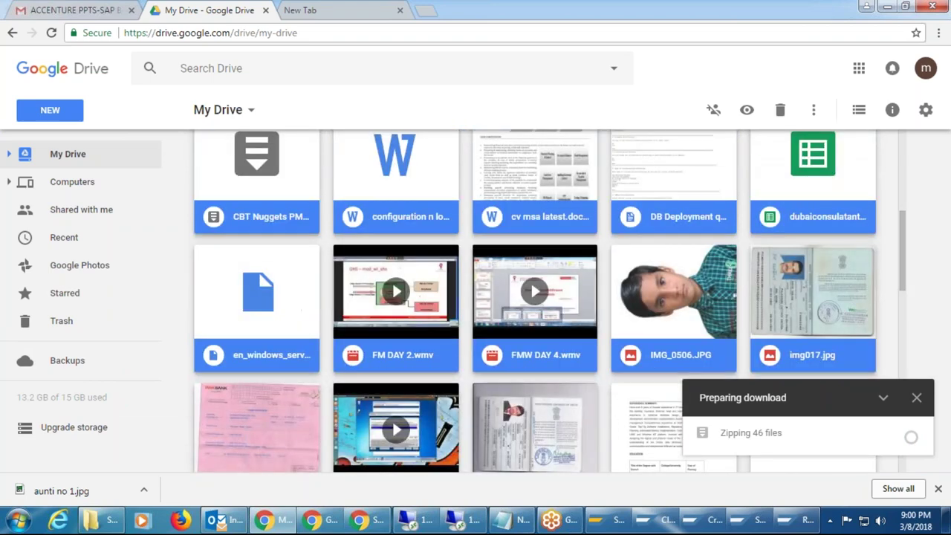
scroll(670, 383, up, 5)
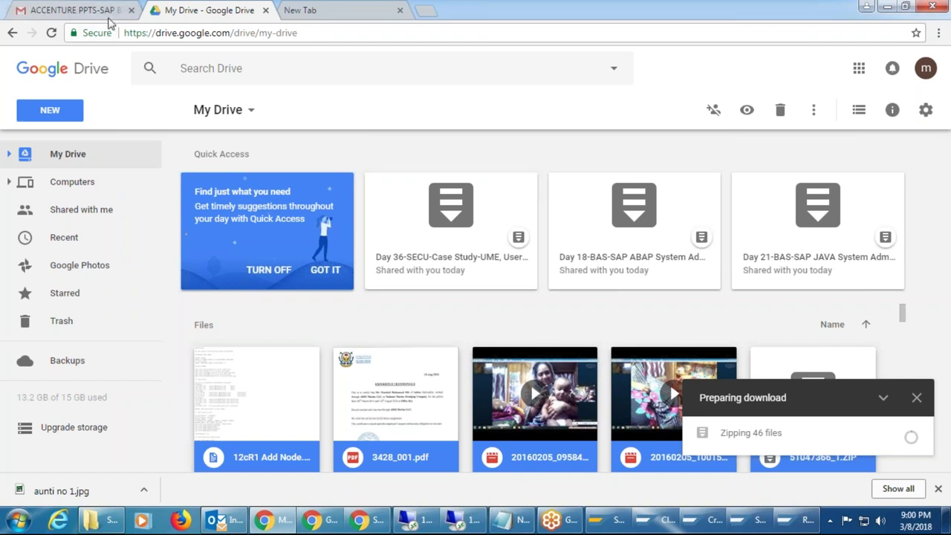
mouse_move(617, 529)
Refresh the DEV client 001 export log to confirm Exported Successfully, then bring up the PRD logon window.
click(613, 522)
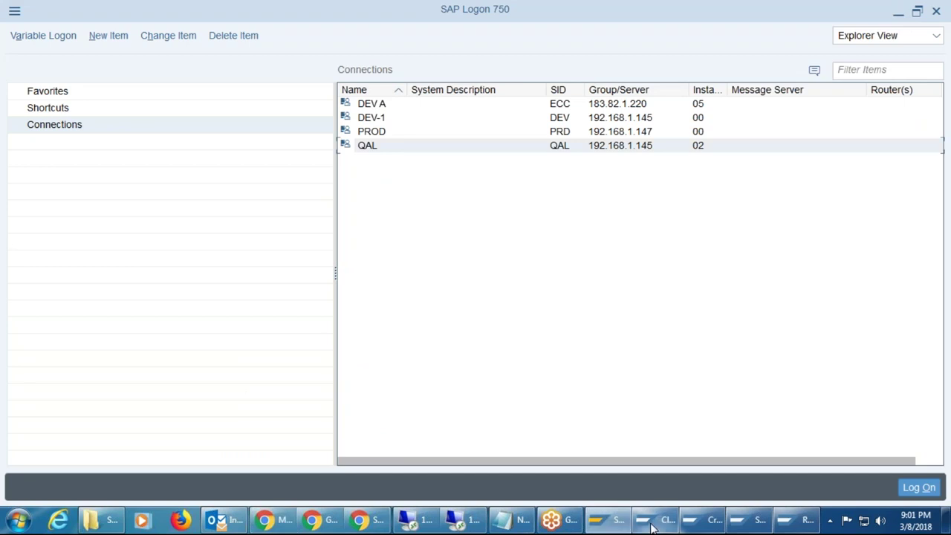
click(651, 525)
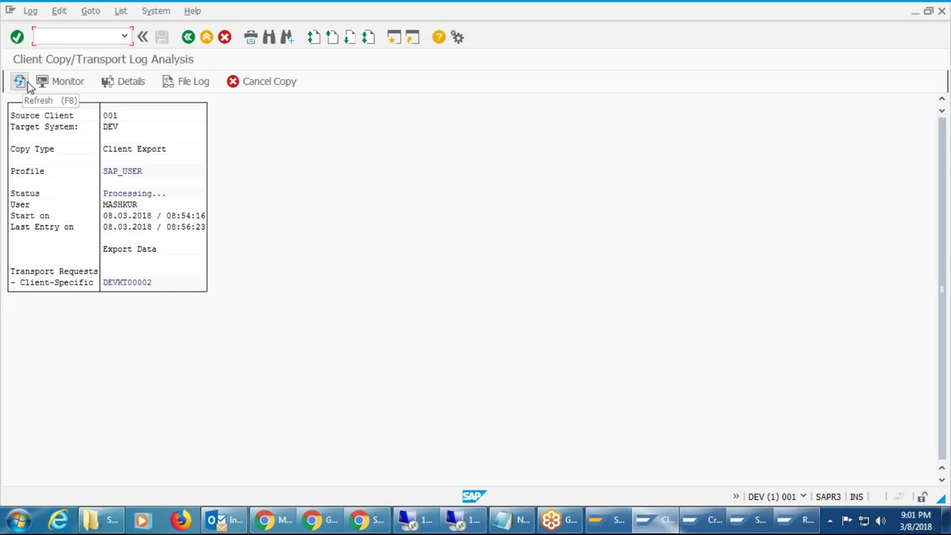
click(18, 81)
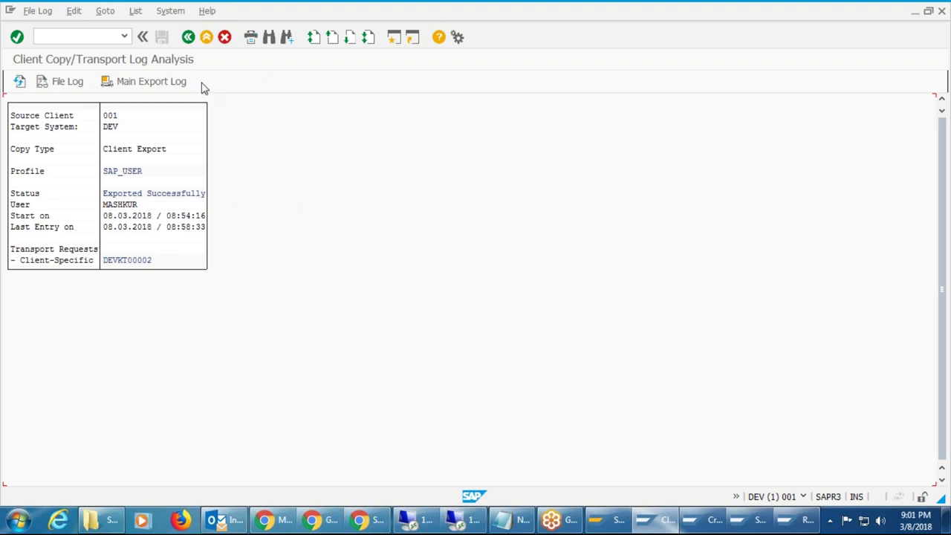
click(86, 35)
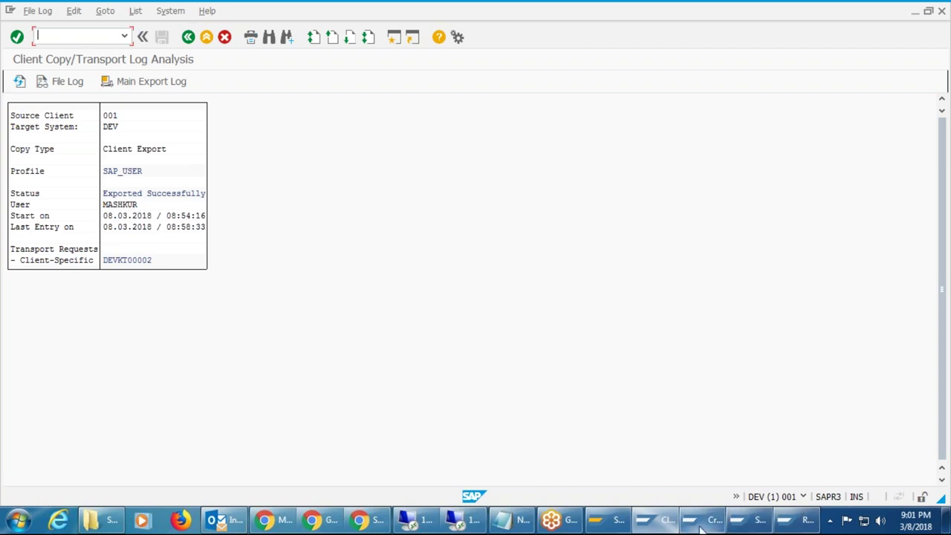
click(751, 520)
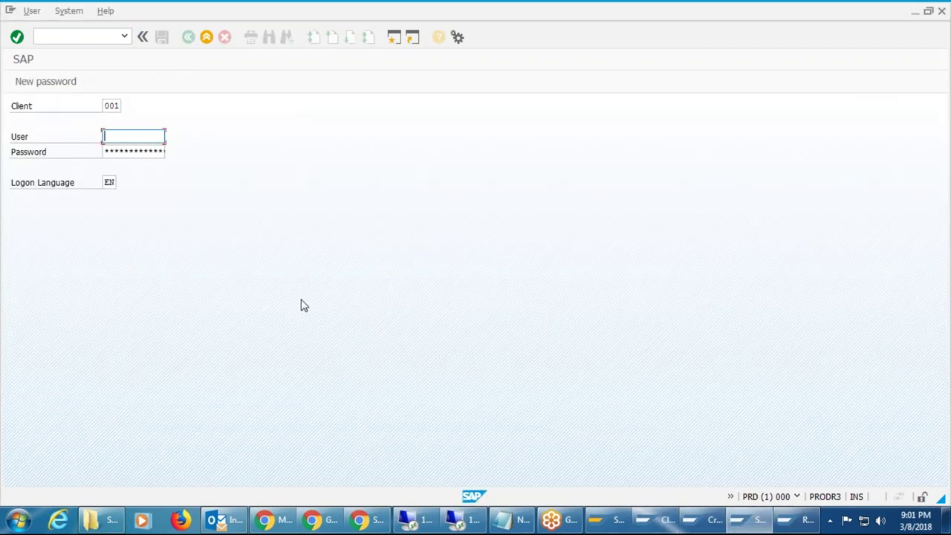
In the QAL client 100 session, run /nstms and show the DOMAIN_DEV Import Overview.
click(797, 496)
click(792, 525)
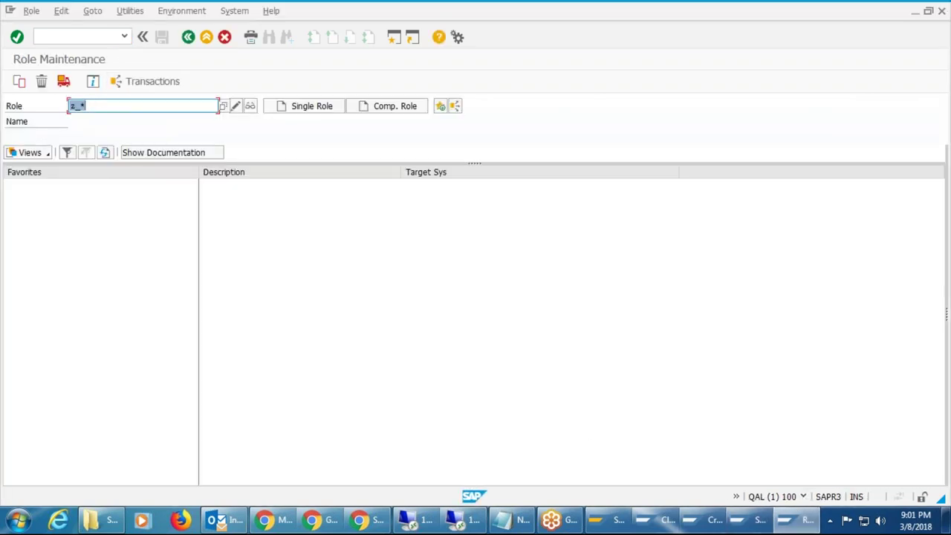
click(74, 36)
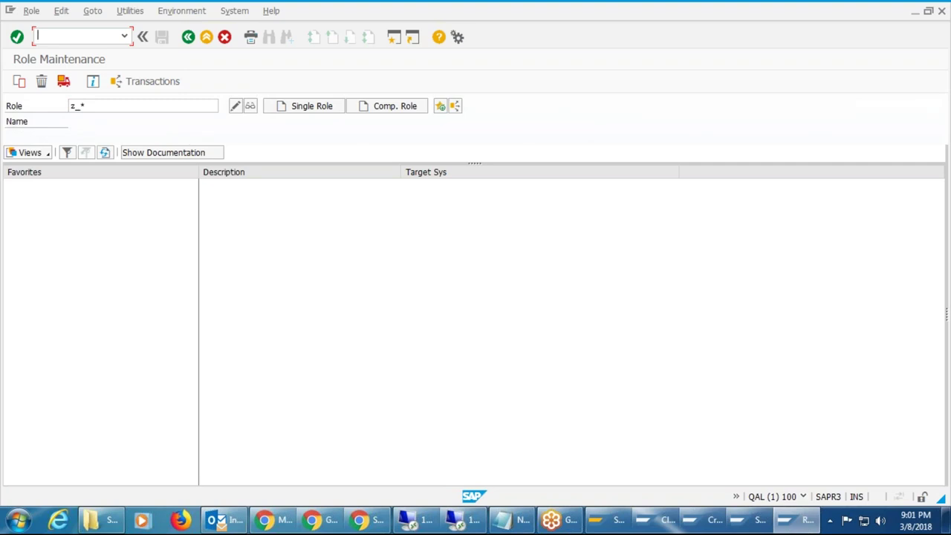
text(/nscc)
key(BackSpace)
key(BackSpace)
text(tms)
key(Return)
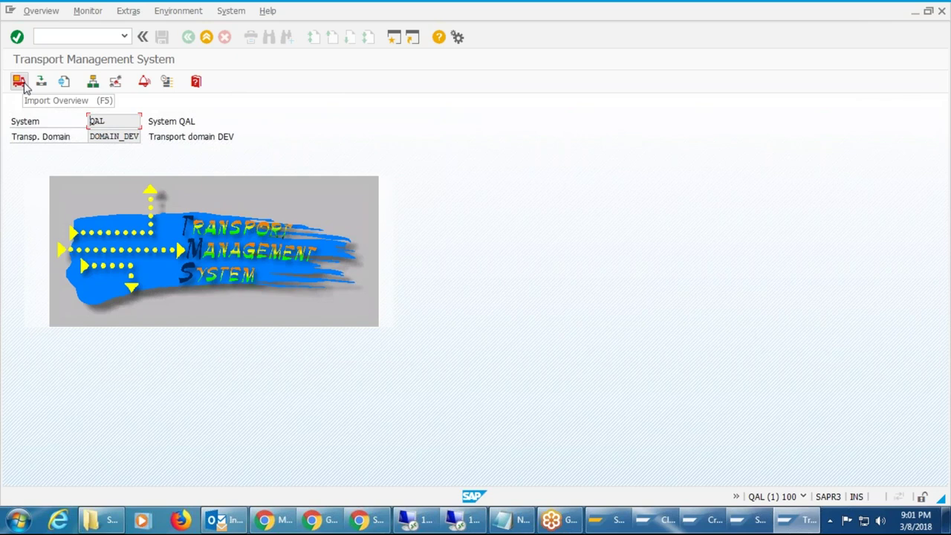
click(23, 85)
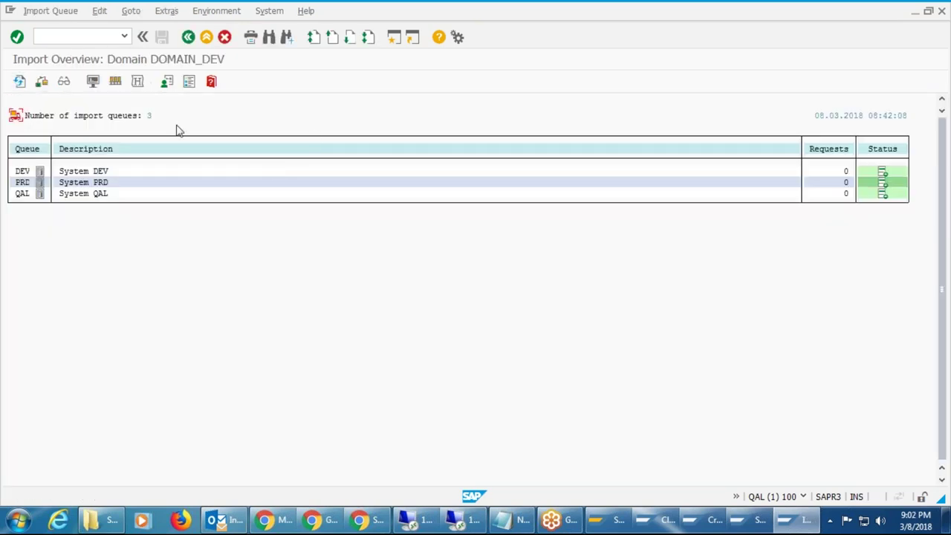
click(20, 84)
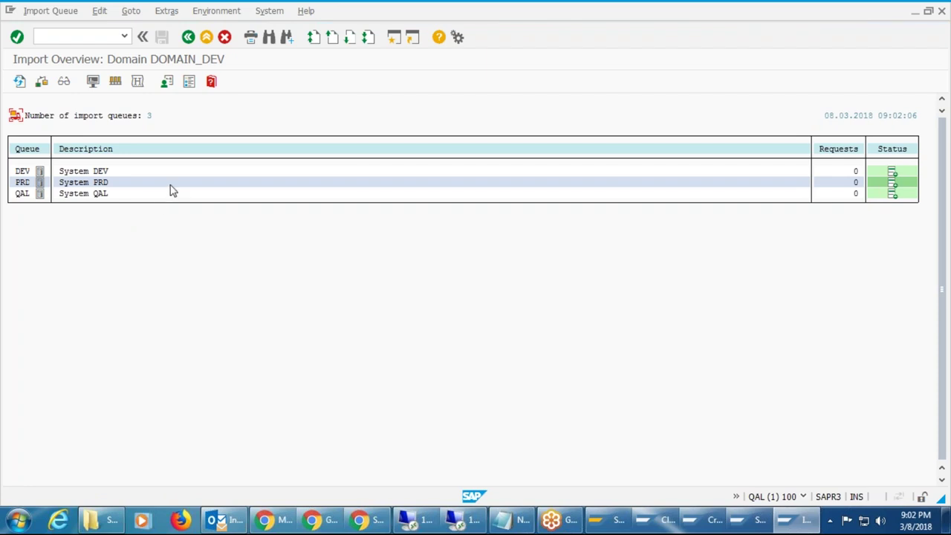
click(21, 83)
click(19, 81)
Open and refresh the QAL import queue, then start importing DEVKT00002 into client 100.
click(105, 193)
double_click(105, 194)
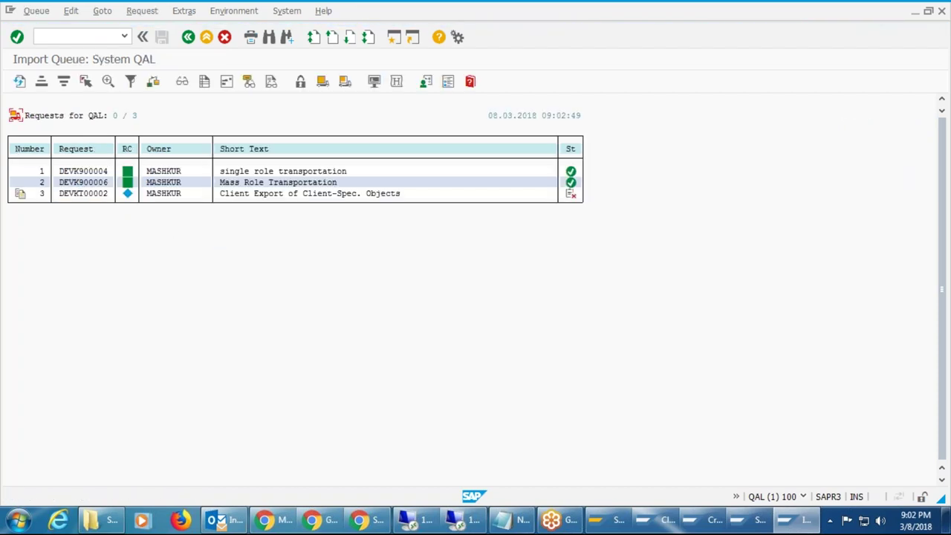
click(76, 193)
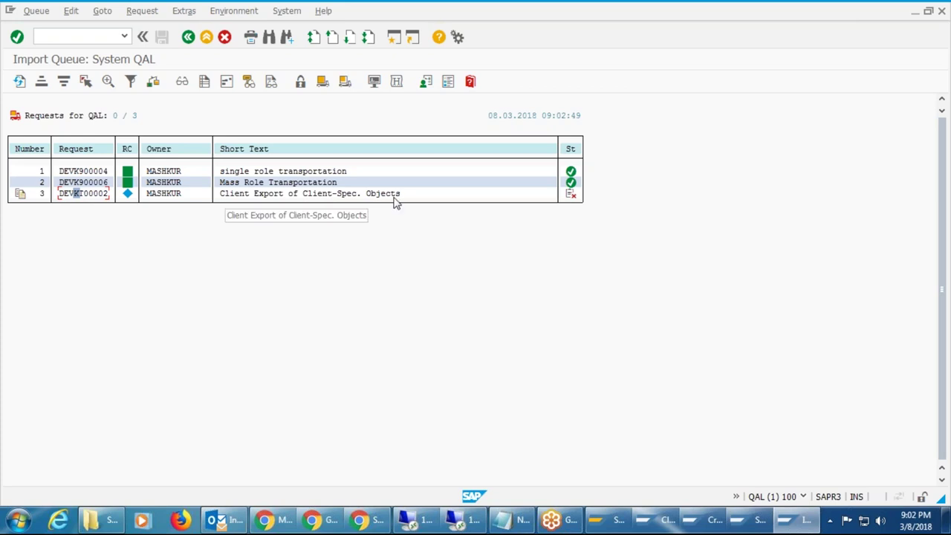
click(20, 82)
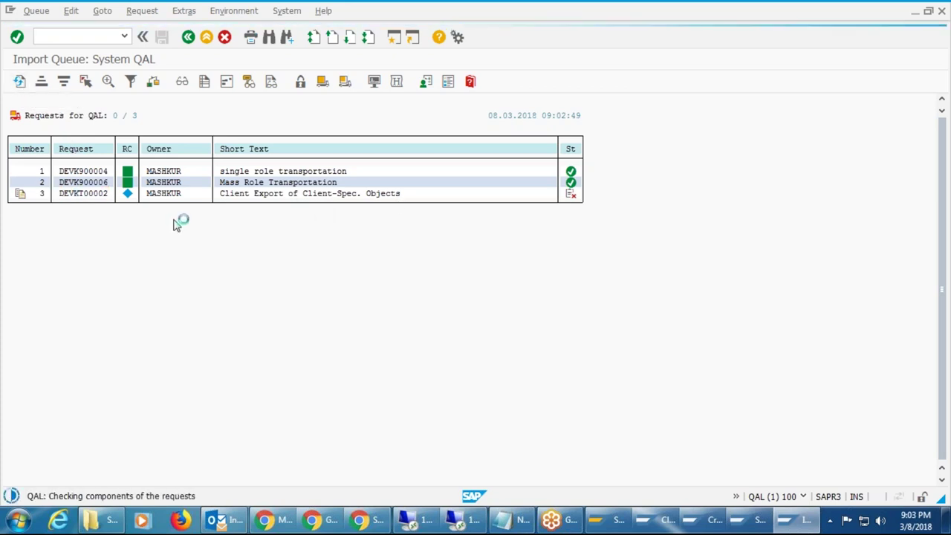
click(93, 193)
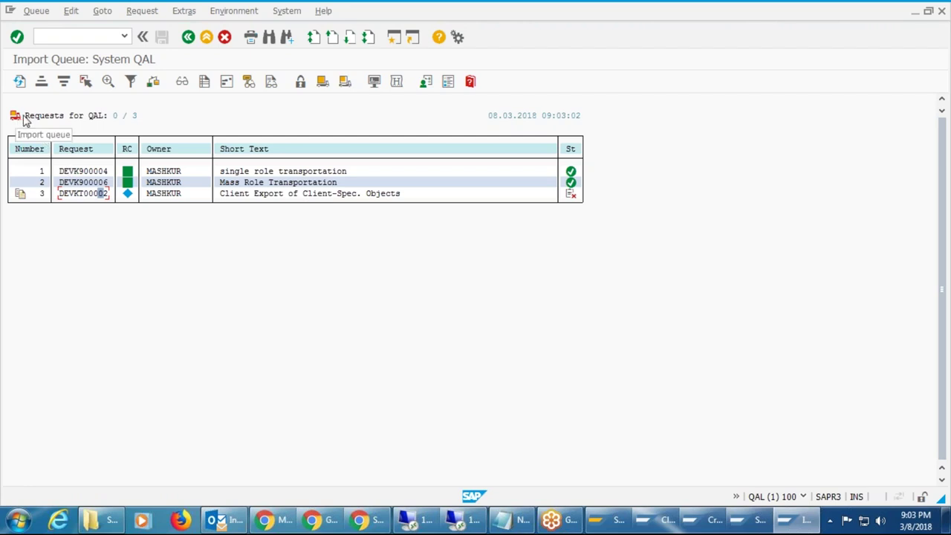
click(346, 82)
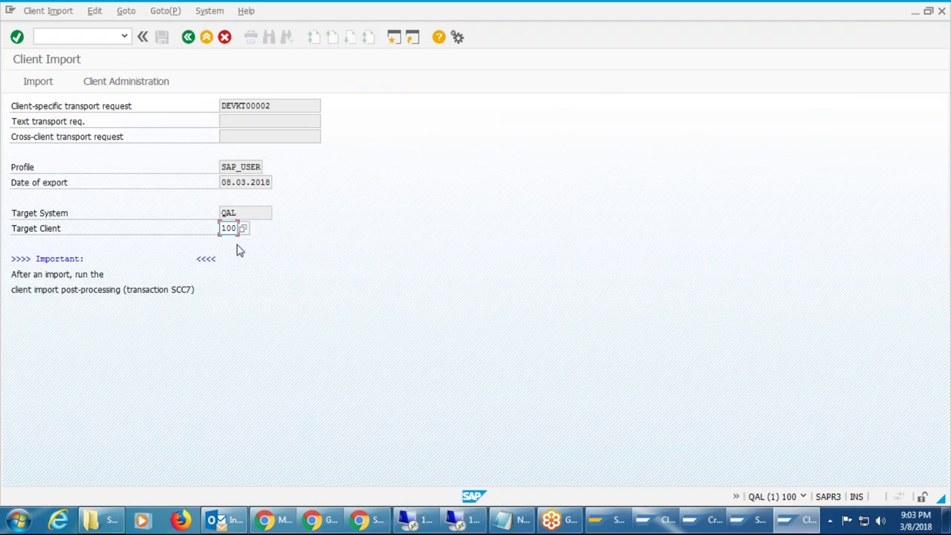
Launch the DEVKT00002 client import and submit the remote logon password for QAL client 100.
click(40, 83)
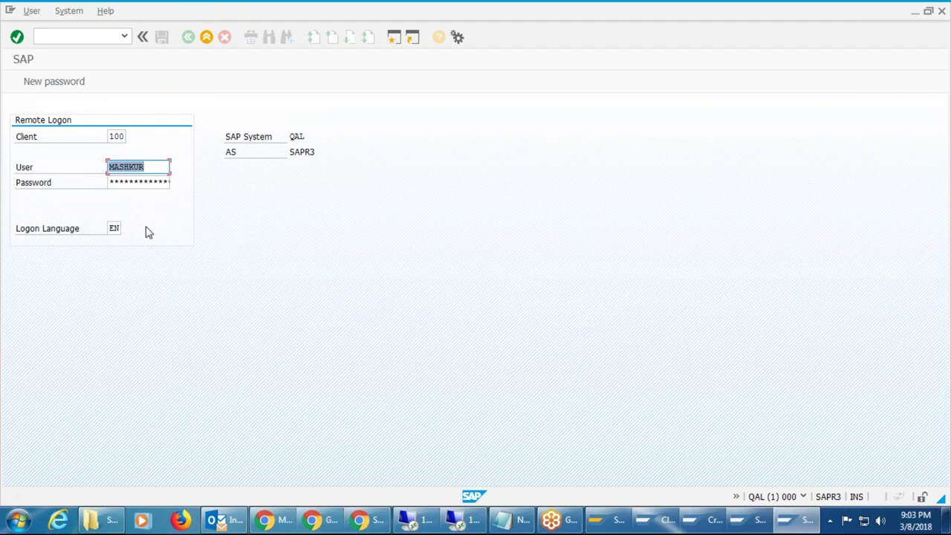
click(113, 183)
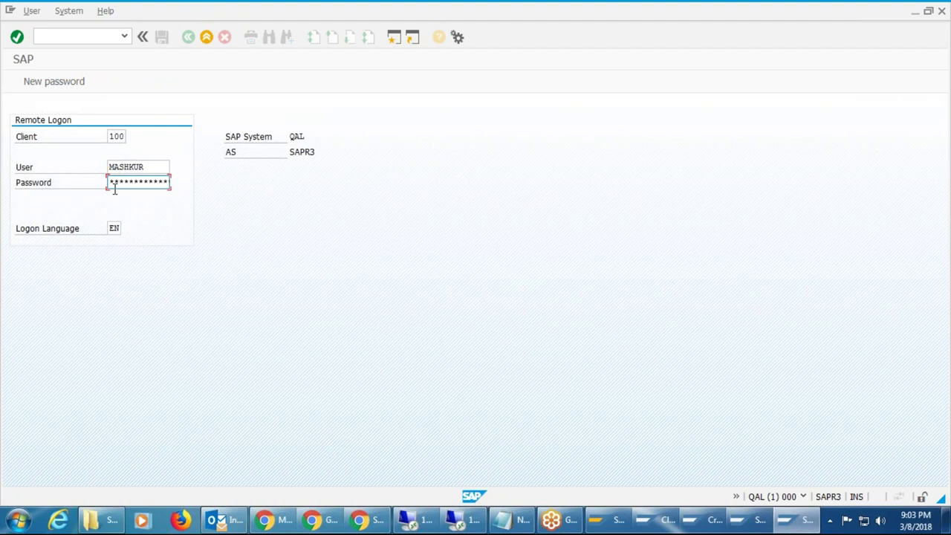
key(Return)
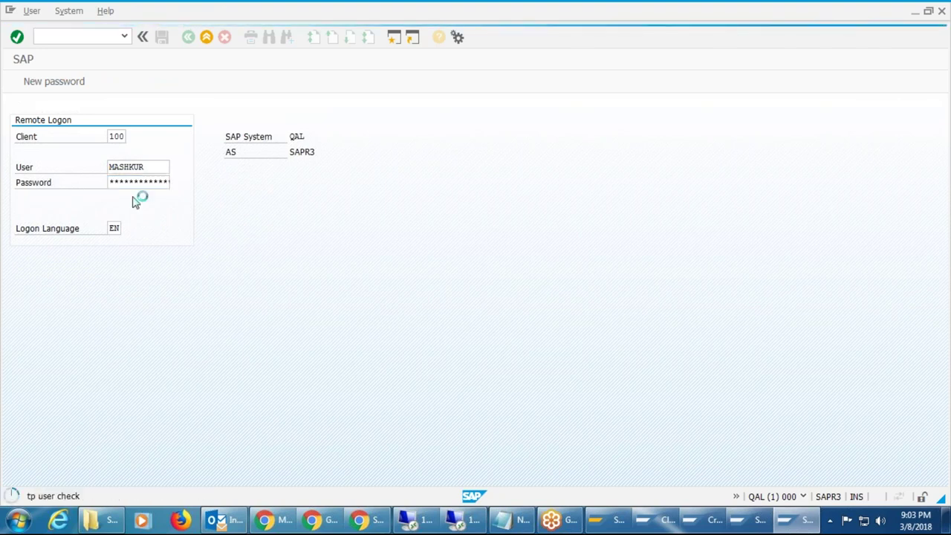
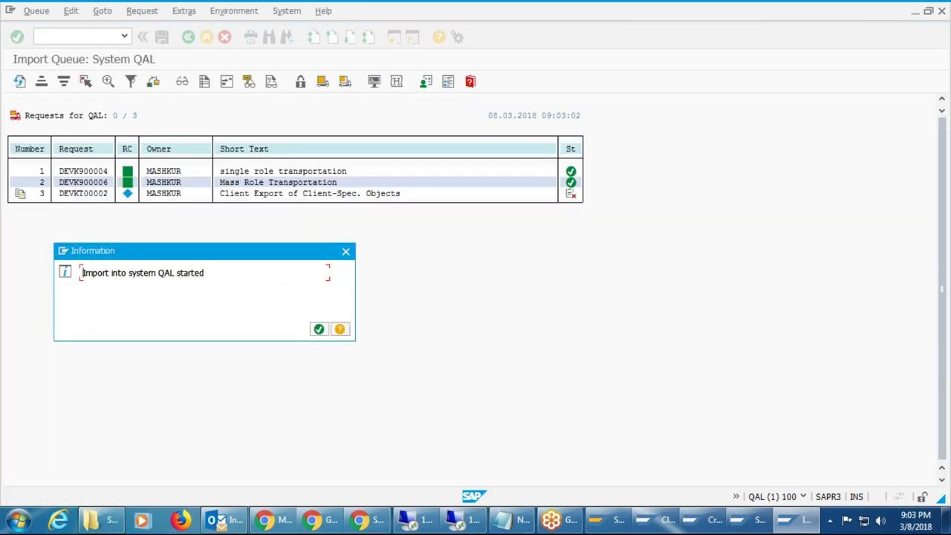
Acknowledge the QAL import start for DEVKT00002 and refresh the queue until it shows Import running.
click(319, 329)
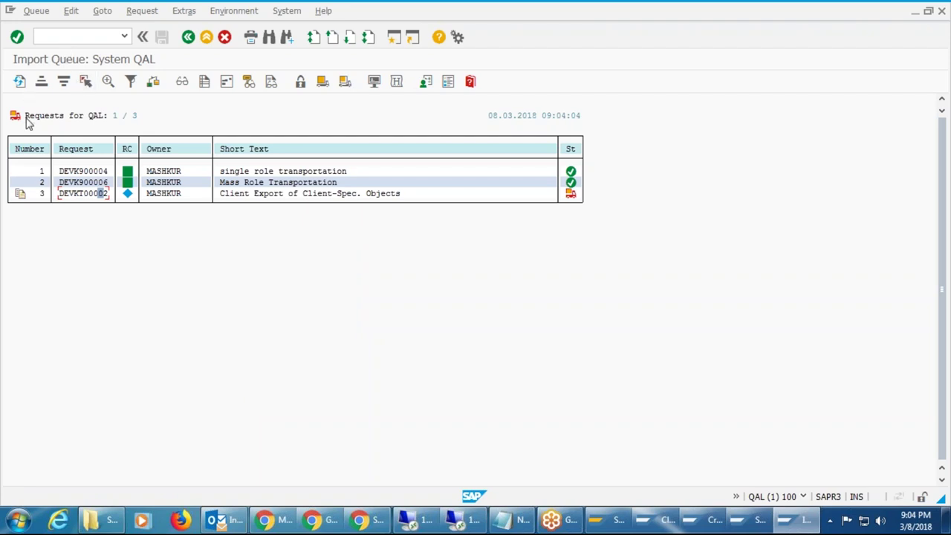
click(19, 82)
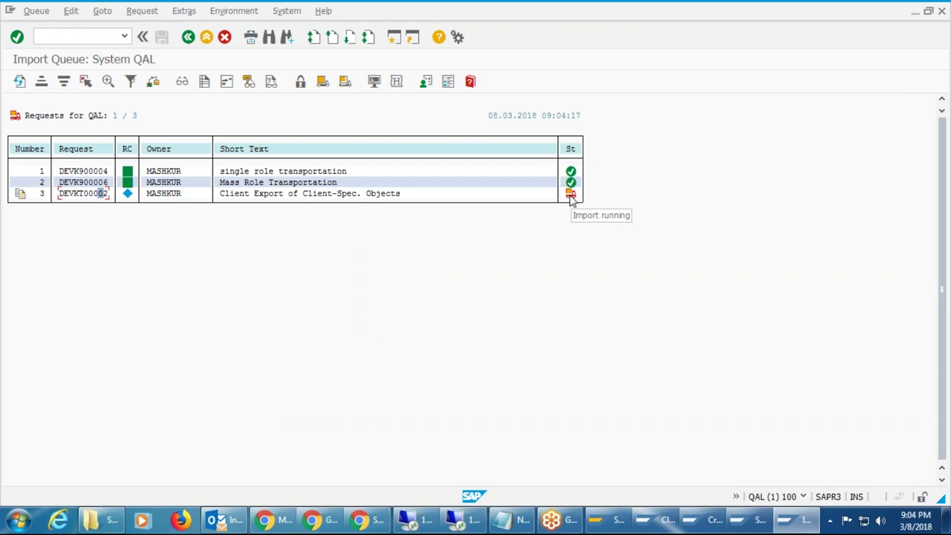
click(69, 37)
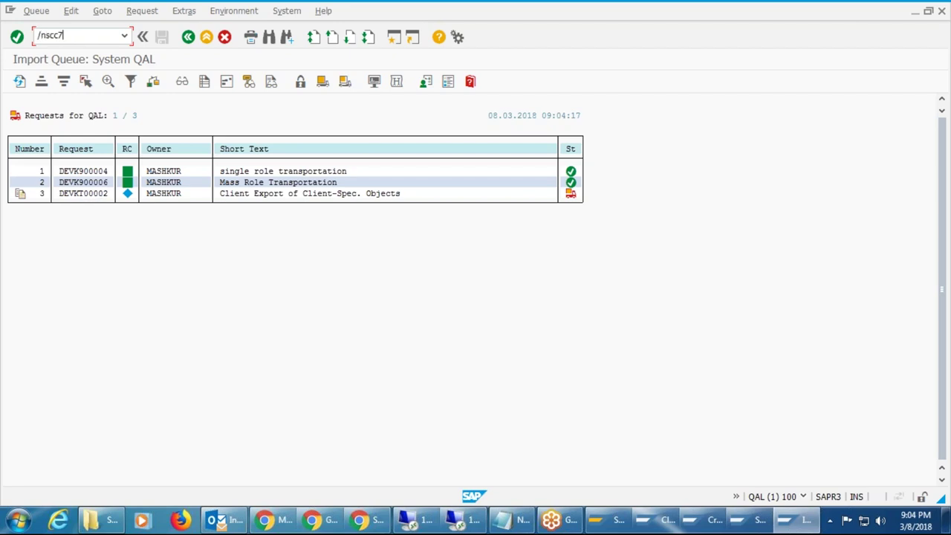
Schedule SCC7 post-import processing for DEVKT00002 as an immediate background job with No Printer Dialog.
key(Return)
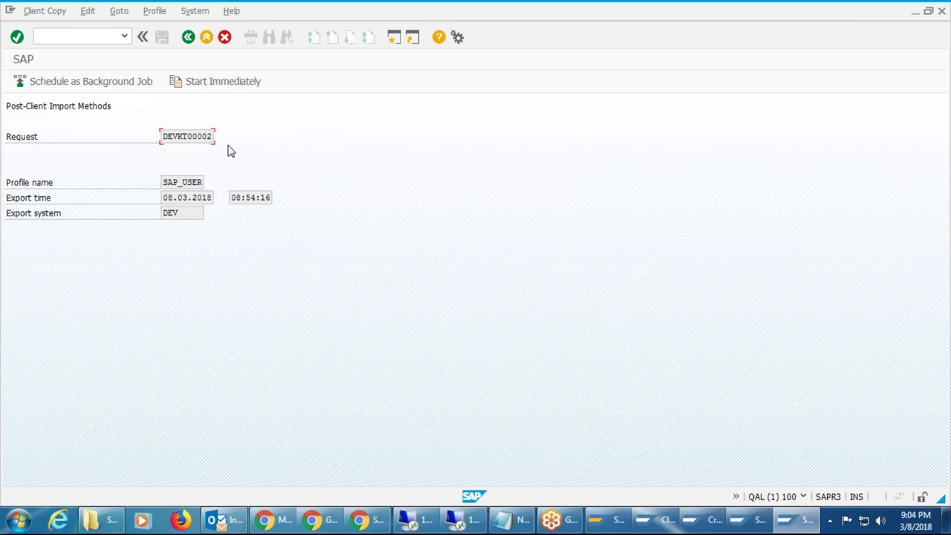
click(141, 87)
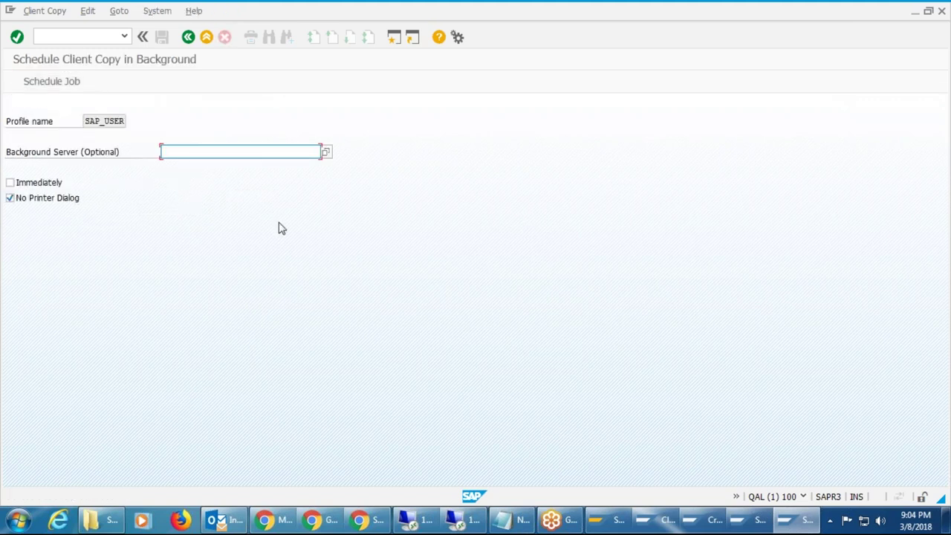
click(9, 182)
click(10, 198)
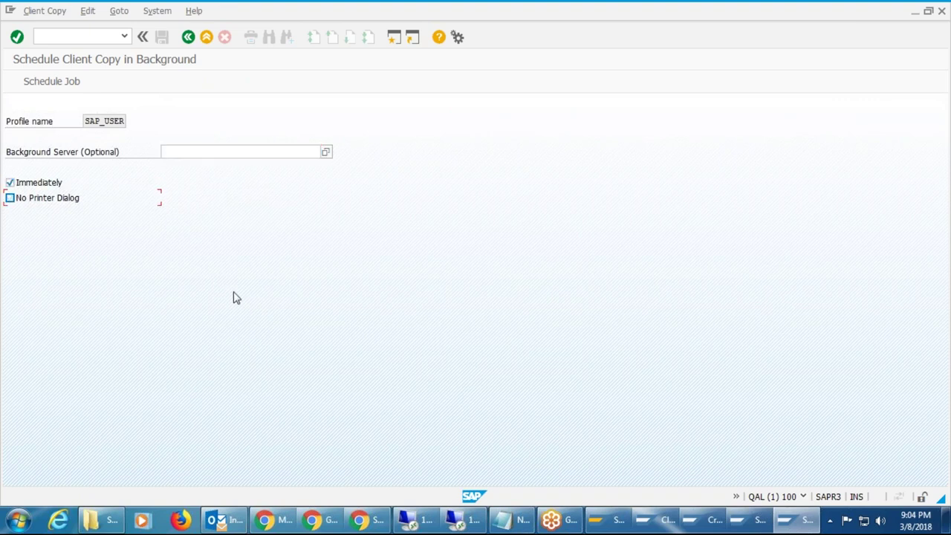
click(9, 199)
click(55, 87)
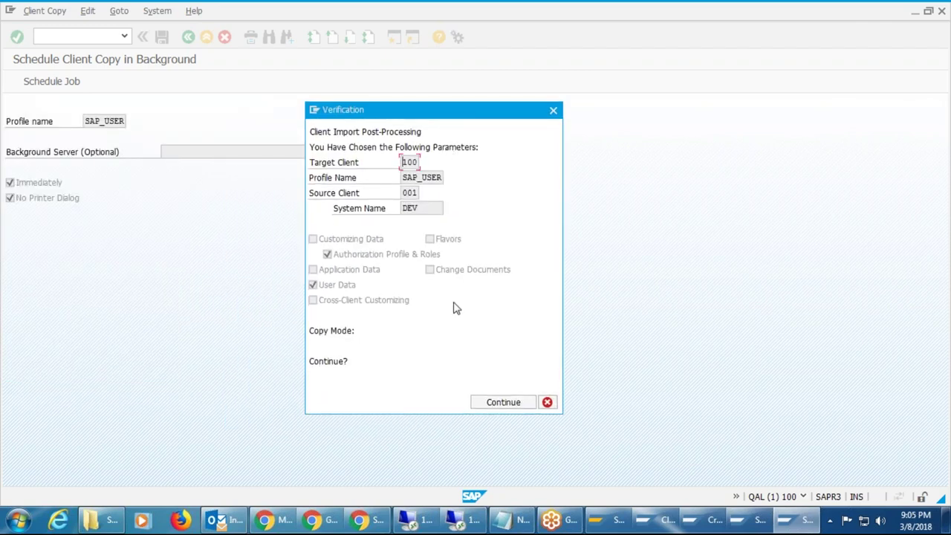
click(423, 178)
click(497, 402)
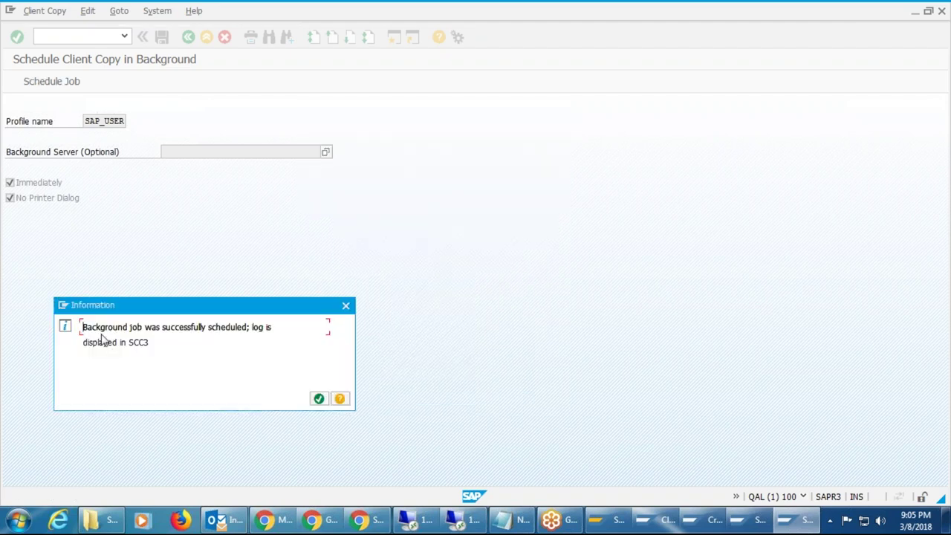
Review the SCC3 client copy log for client 100 and its 08.03.2018 SAP_USER import entry.
click(319, 398)
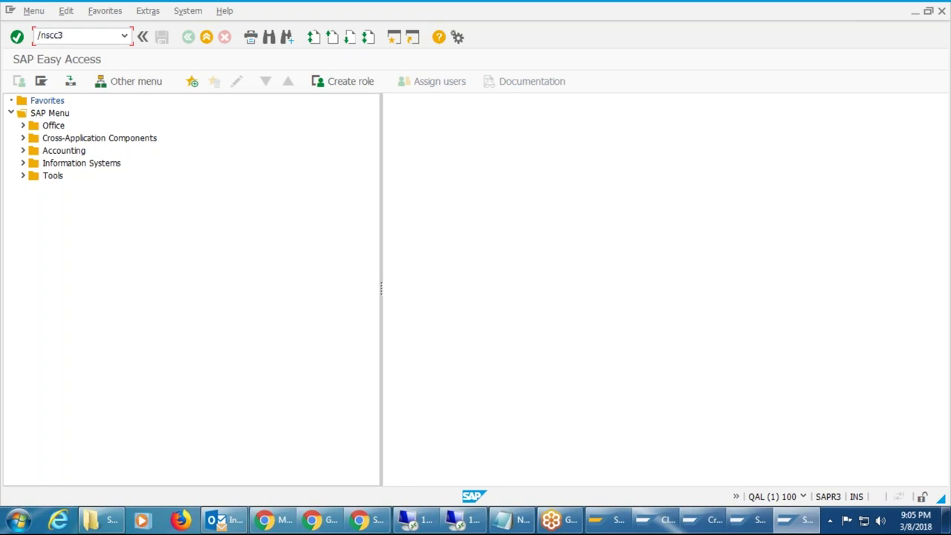
key(Return)
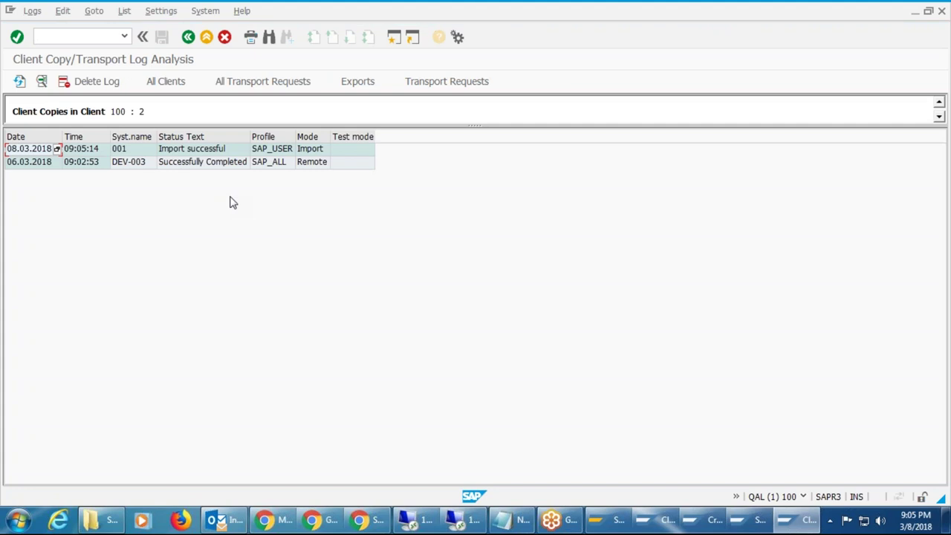
click(236, 164)
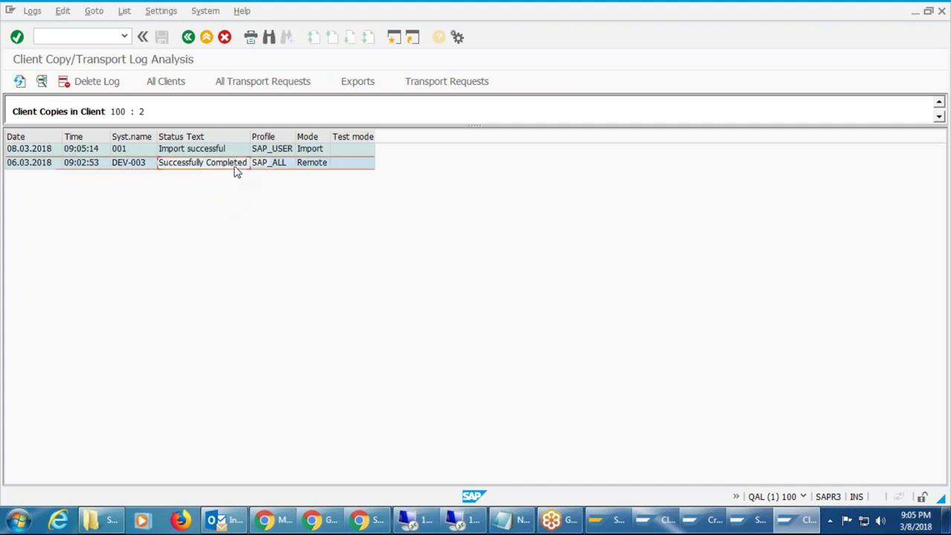
click(313, 152)
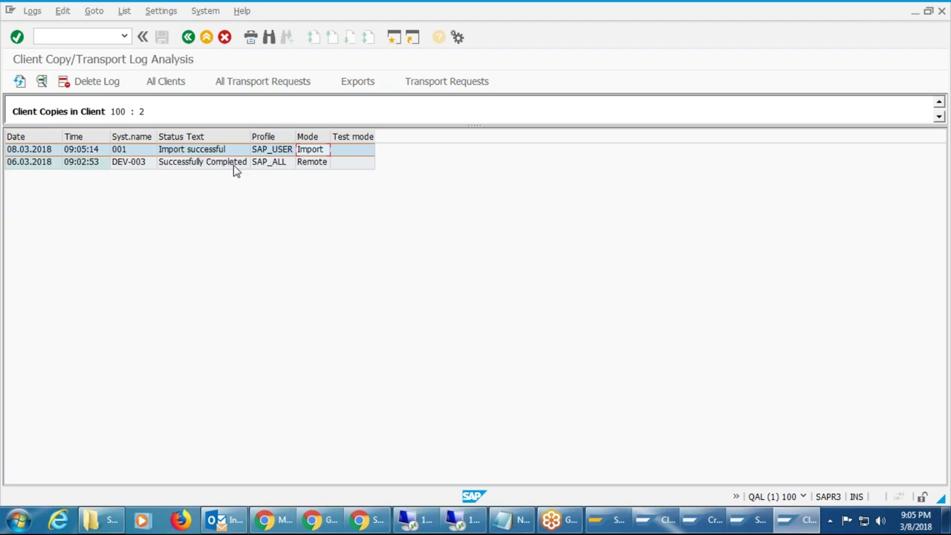
click(291, 153)
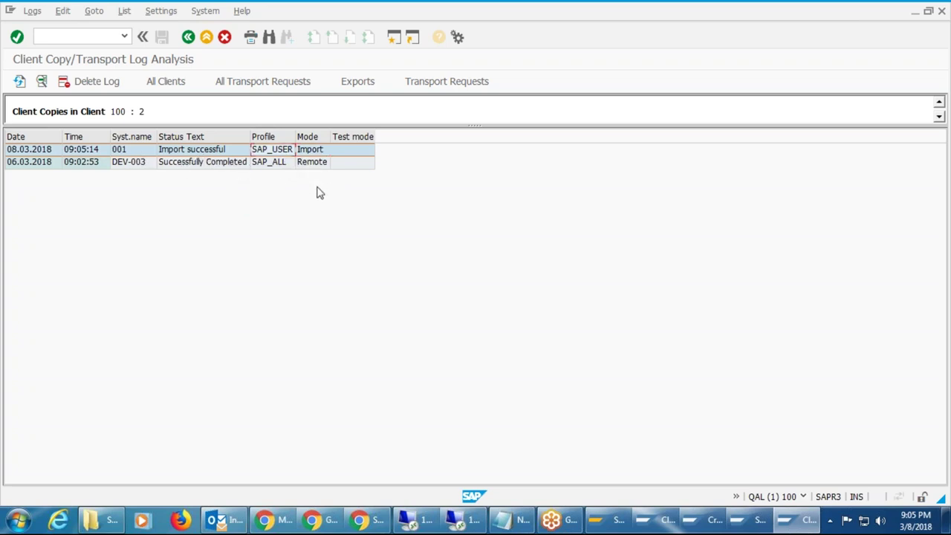
click(35, 36)
Move from SU10 mass user maintenance to SU01 single user maintenance.
key(Return)
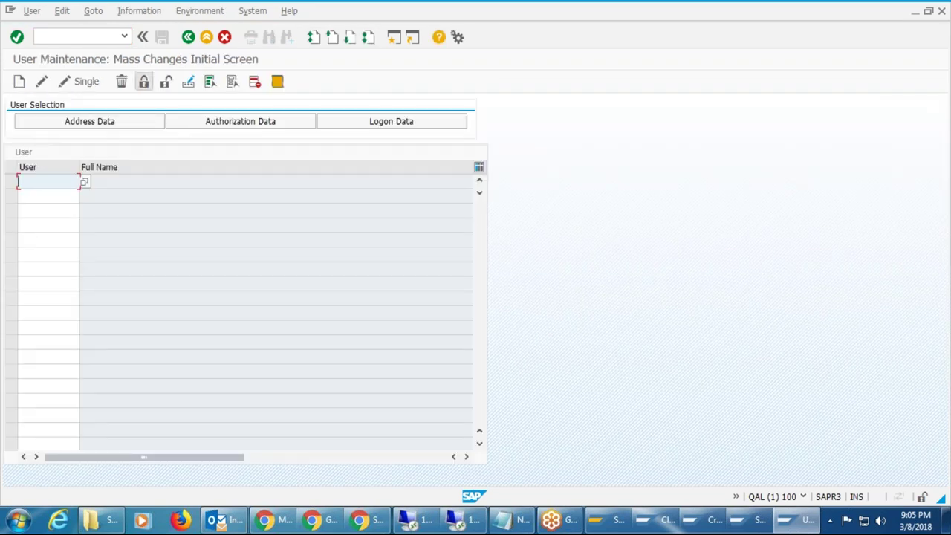
key(ctrl+slash)
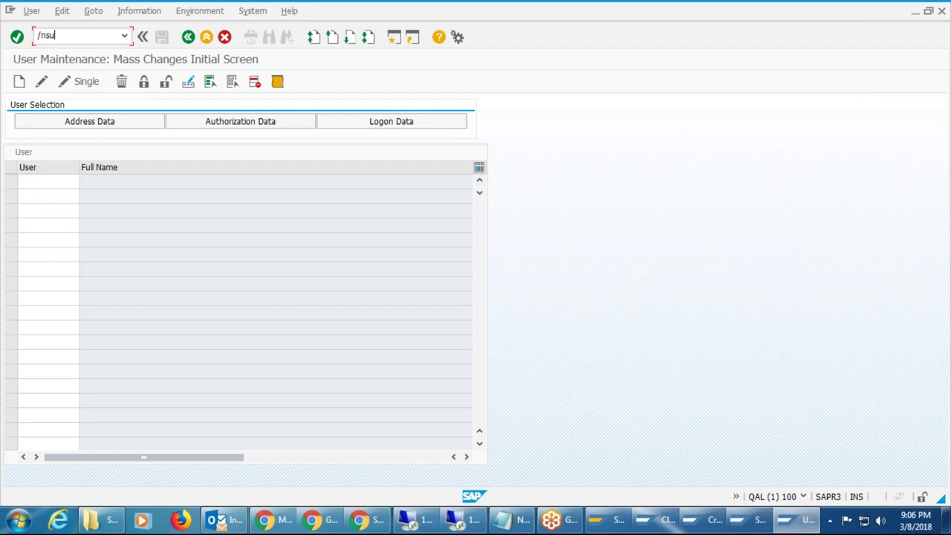
text(/nsu01)
key(Return)
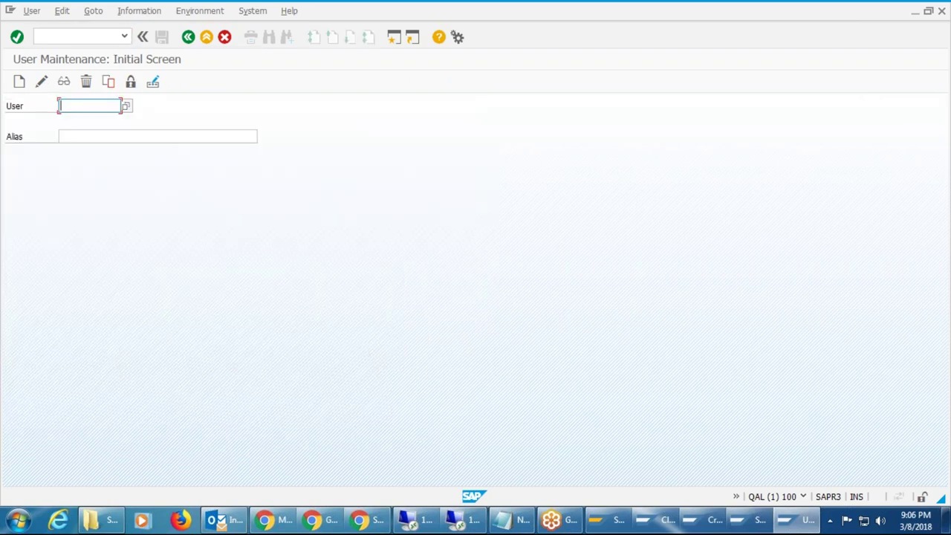
List the user master records with the F4 search, review the five QAL users, and close the list.
text(nm)
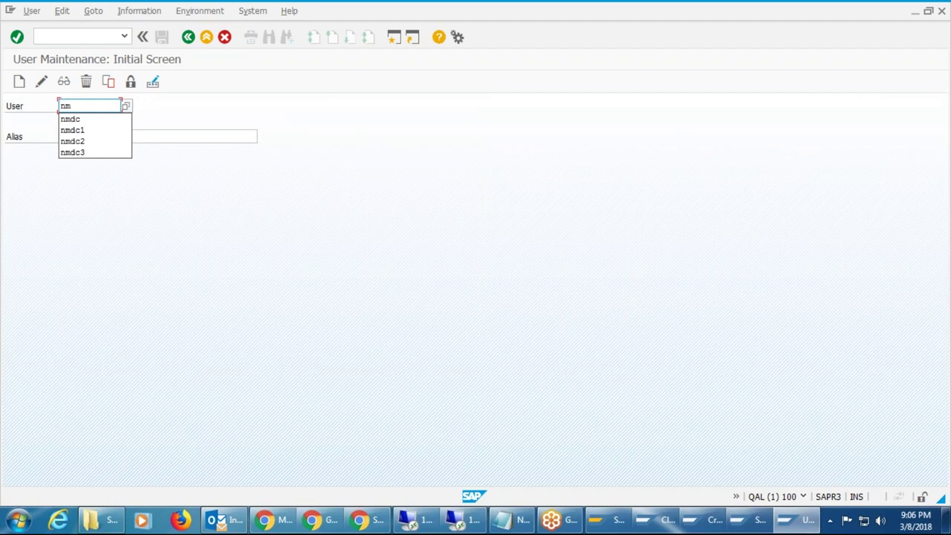
click(140, 116)
key(F4)
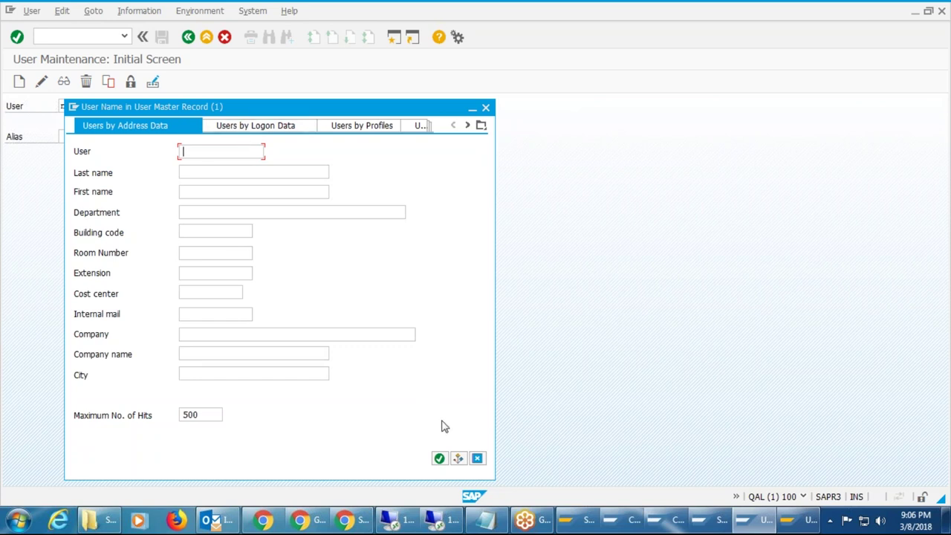
click(439, 458)
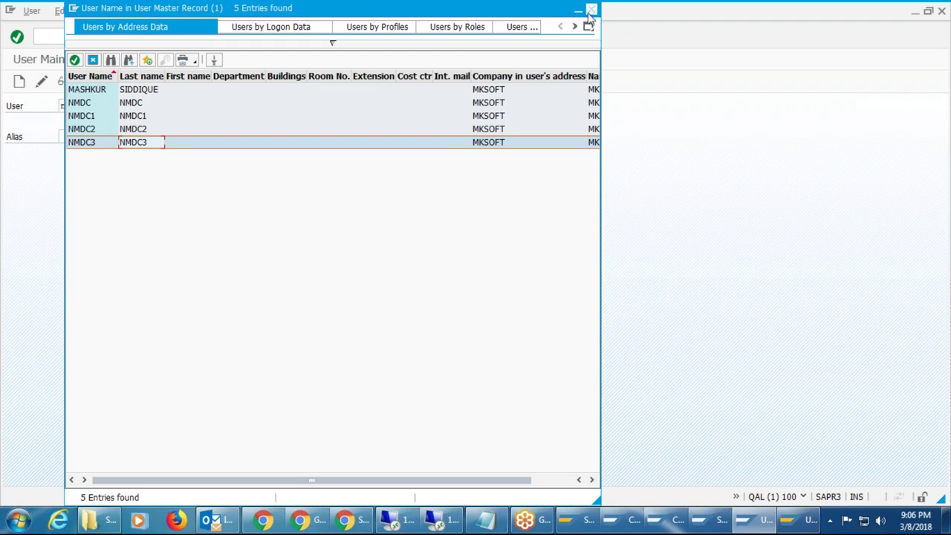
click(591, 10)
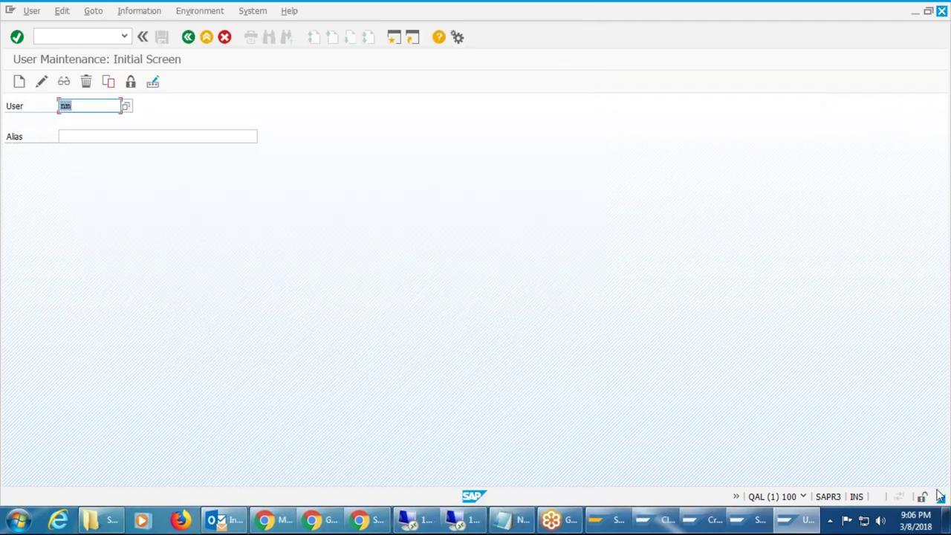
click(948, 526)
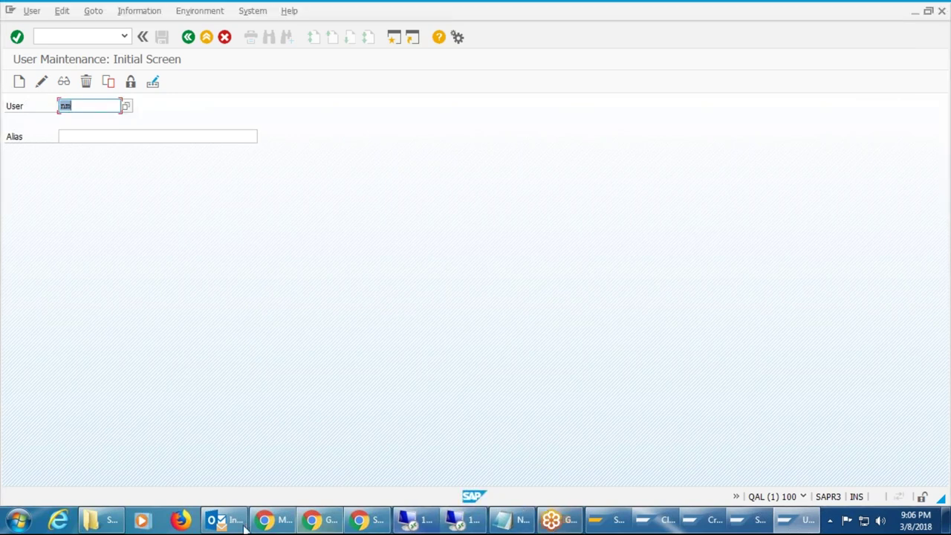
In Chrome's Gmail inbox, read the Day 34-BAS-Case Study email and its shared file list.
click(268, 520)
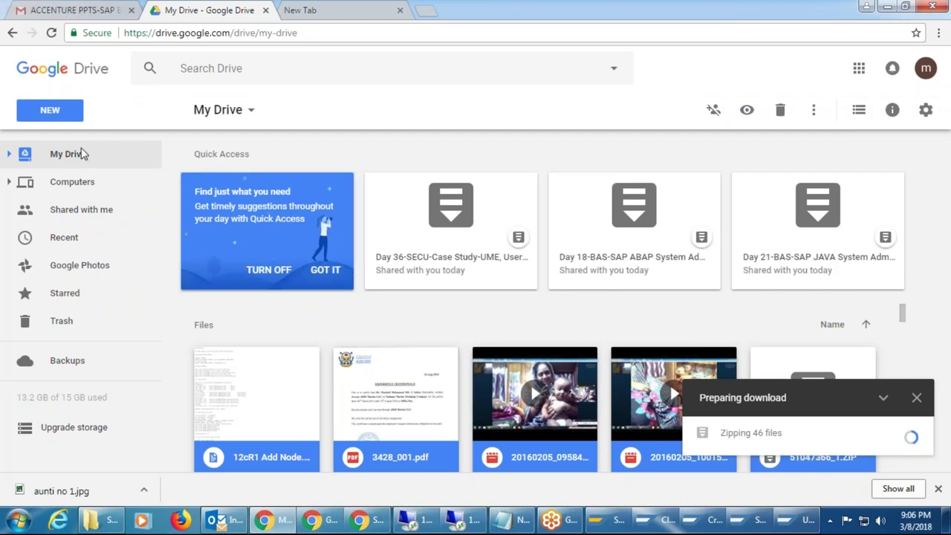
click(66, 11)
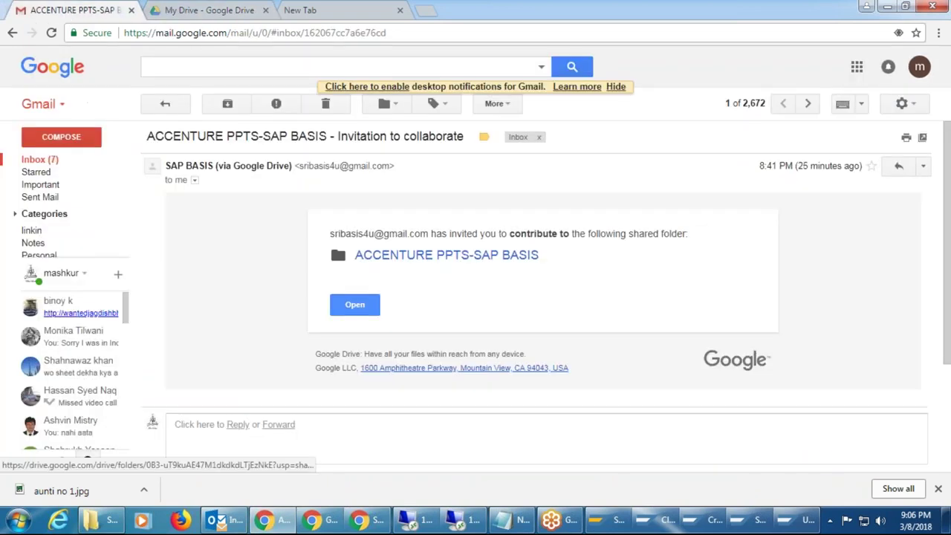
click(60, 160)
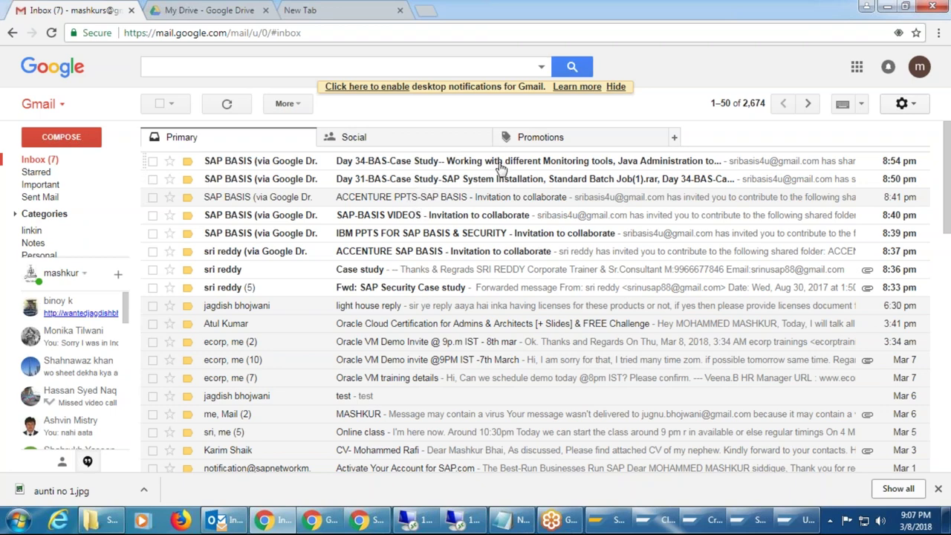
click(445, 164)
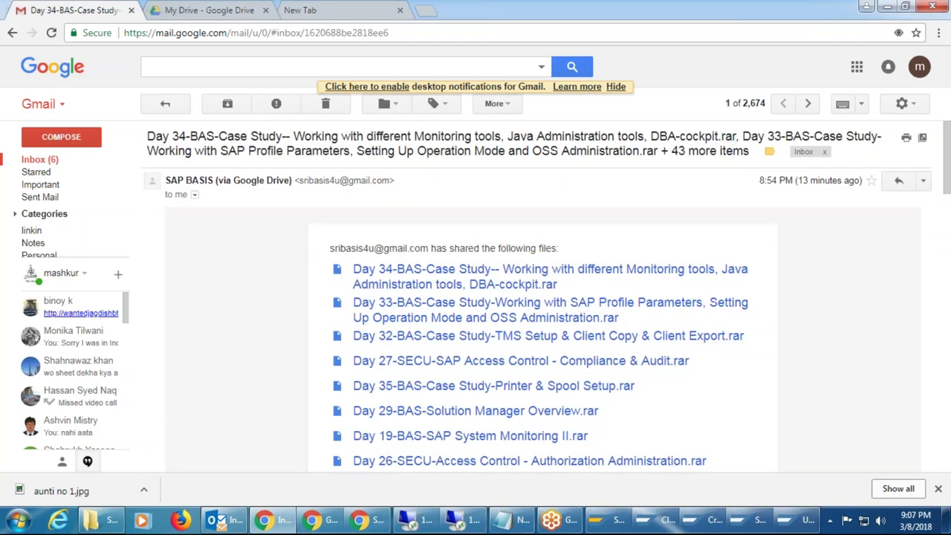
scroll(481, 362, down, 3)
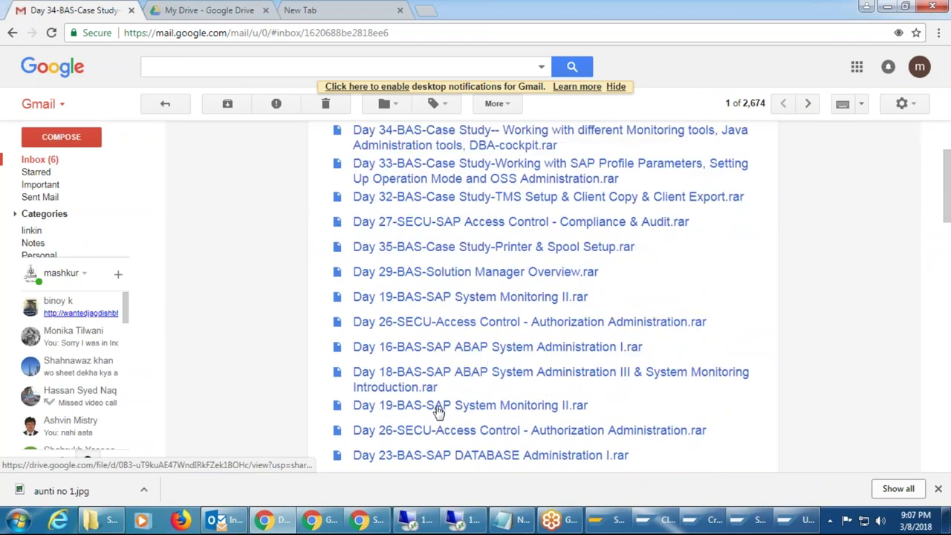
scroll(439, 411, down, 8)
scroll(439, 409, down, 4)
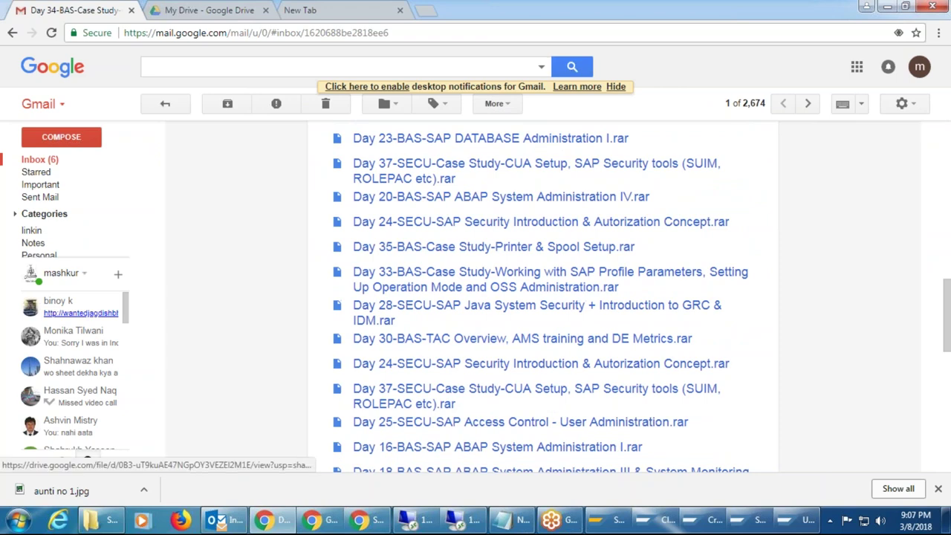
scroll(438, 402, down, 6)
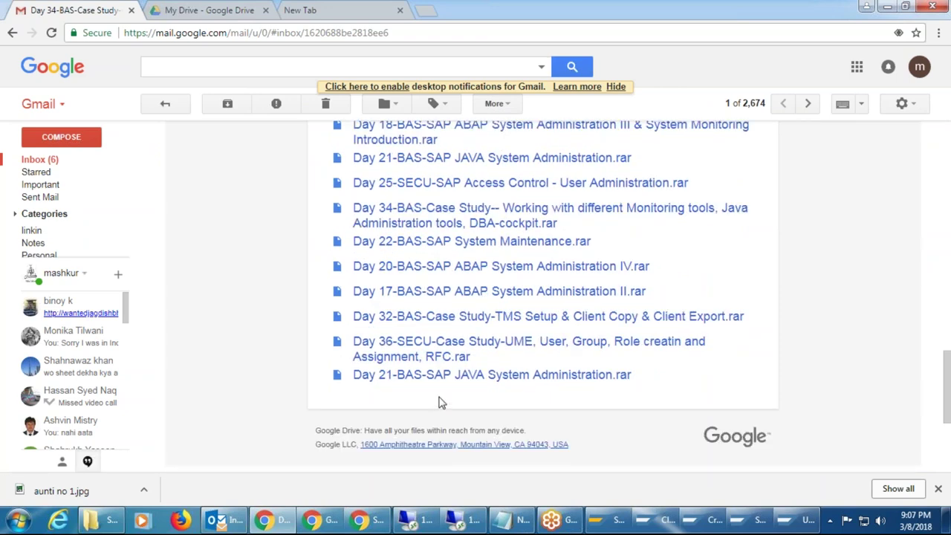
scroll(439, 403, up, 10)
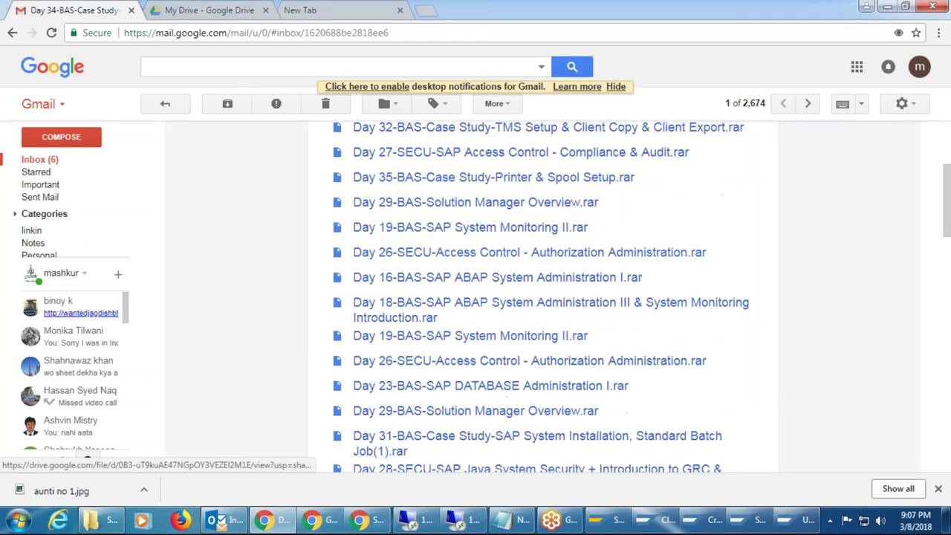
scroll(543, 297, down, 10)
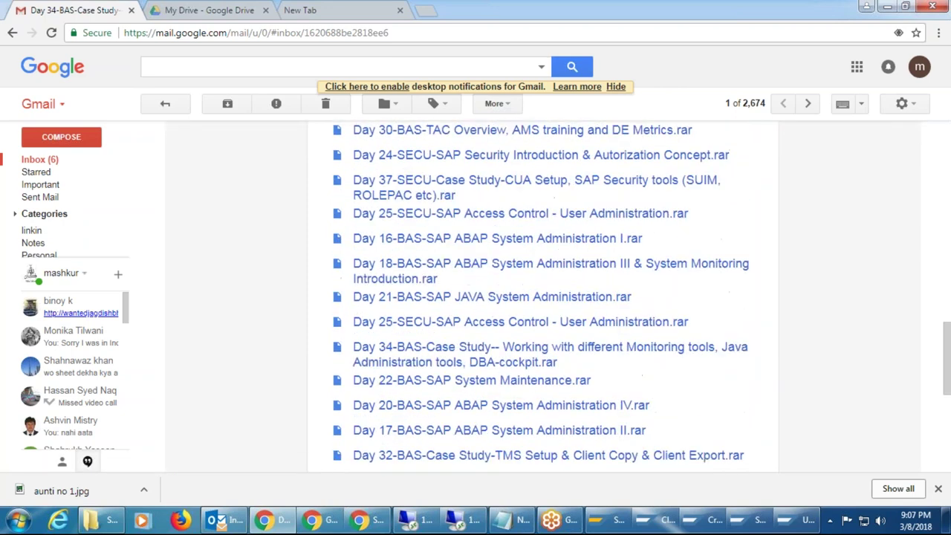
scroll(543, 298, up, 1)
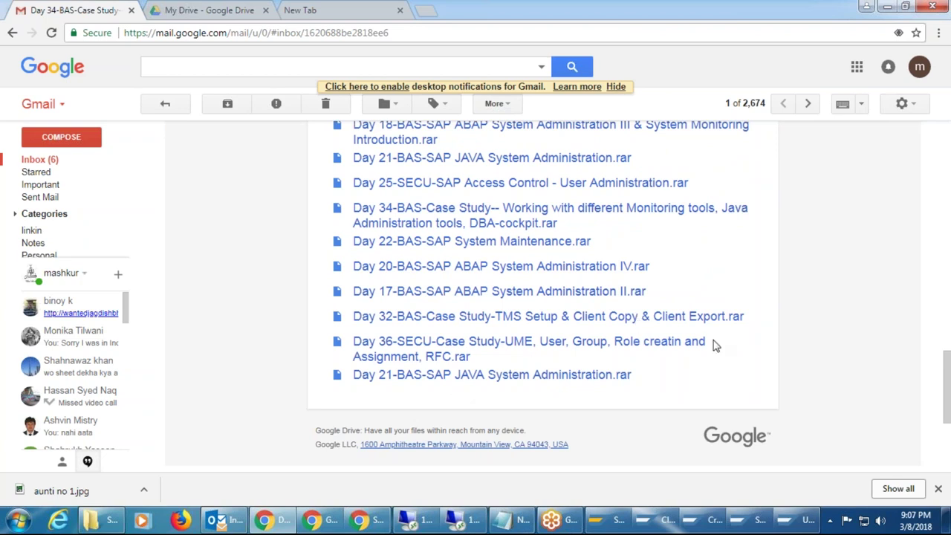
scroll(652, 349, up, 15)
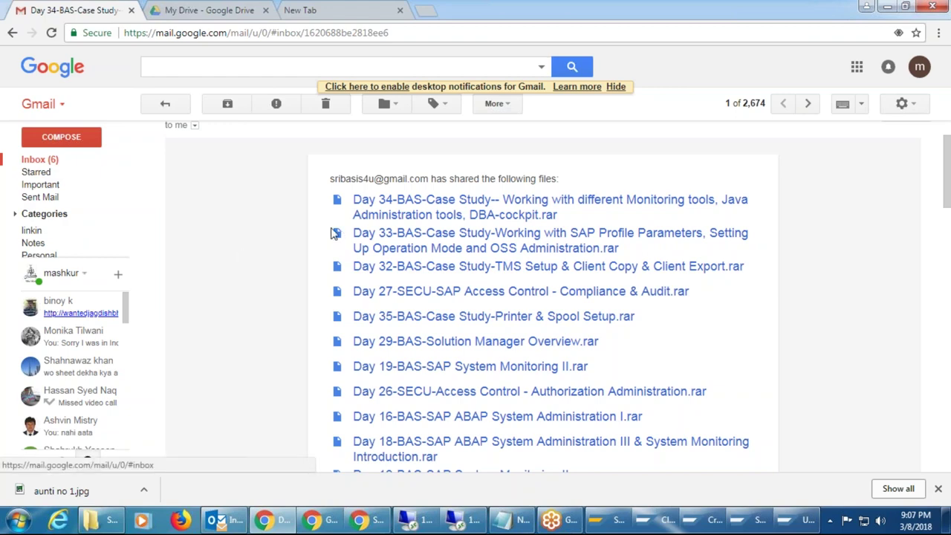
Revisit the Day 34 email, then read the Day 31-BAS-Case Study email and return to the inbox.
click(47, 165)
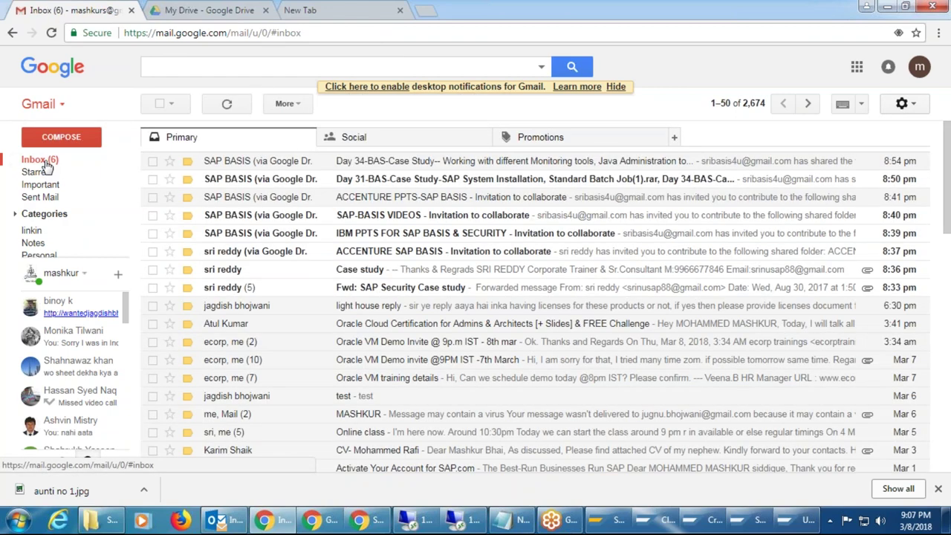
click(421, 164)
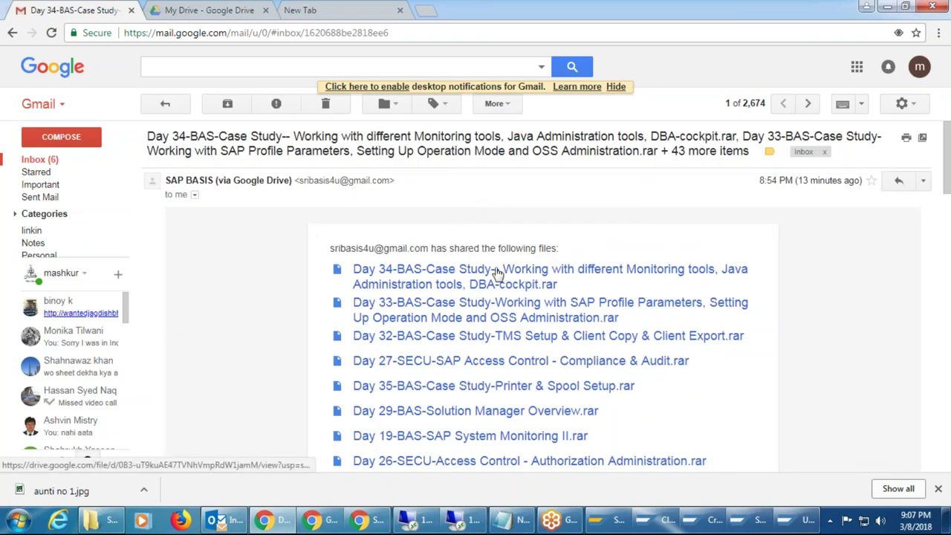
click(46, 161)
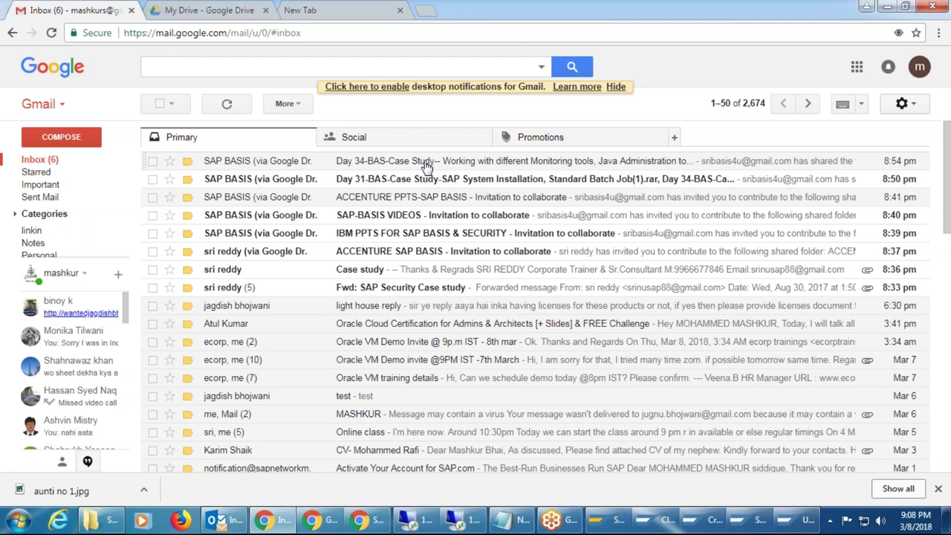
click(425, 184)
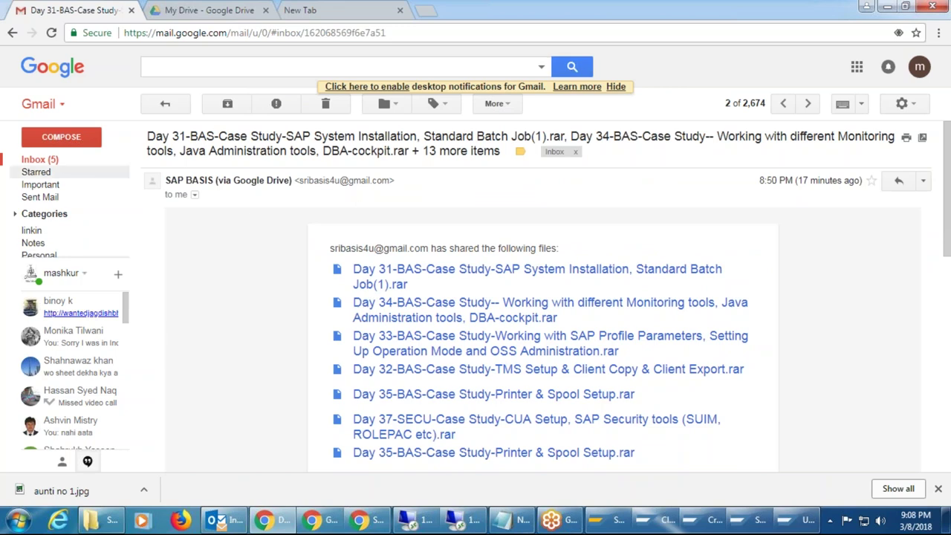
click(40, 159)
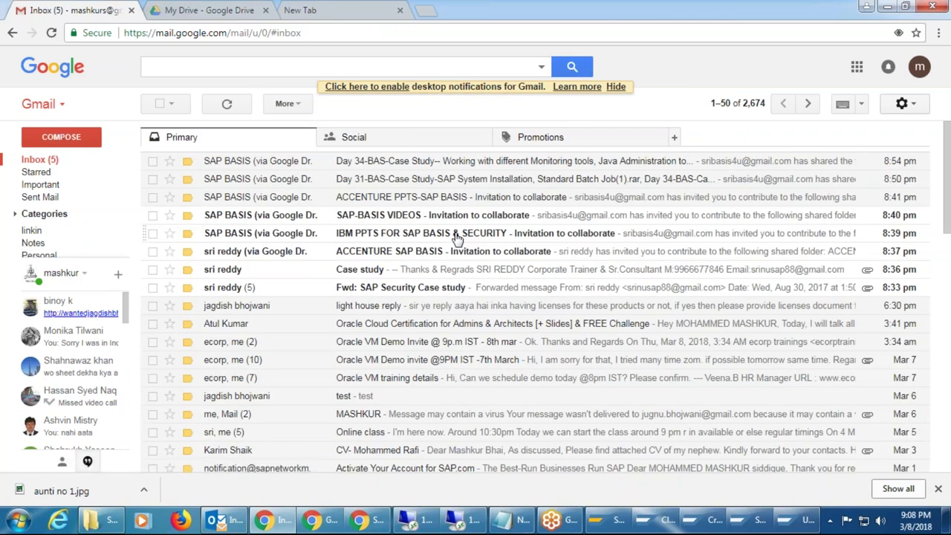